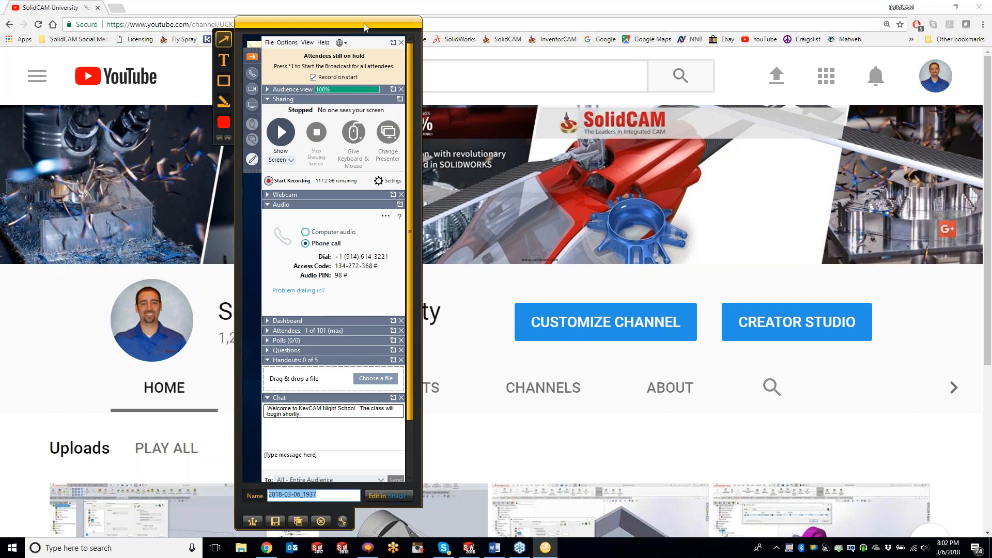
{"action": "left_click_drag", "start_coordinate": [364, 24], "coordinate": [0, 25]}
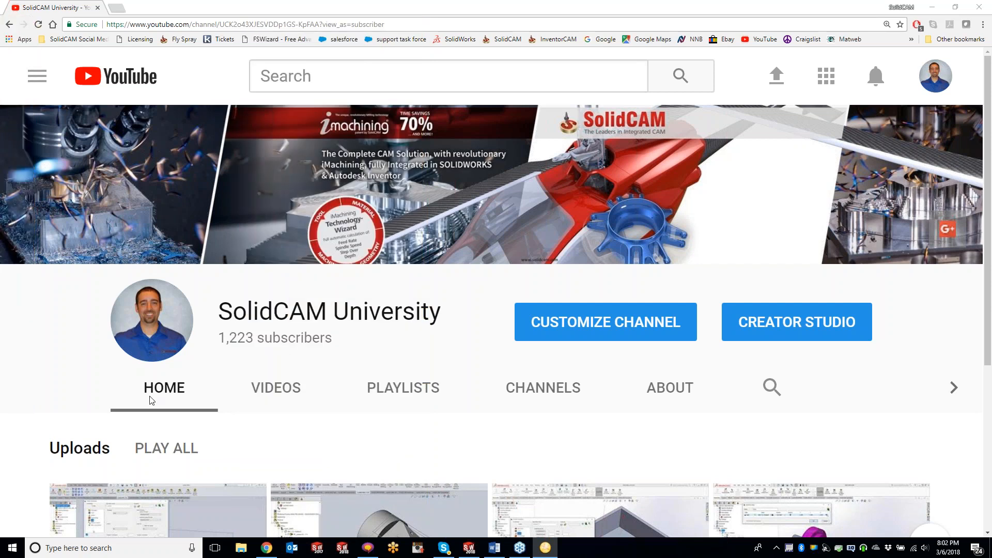
{"action": "left_click", "coordinate": [497, 548]}
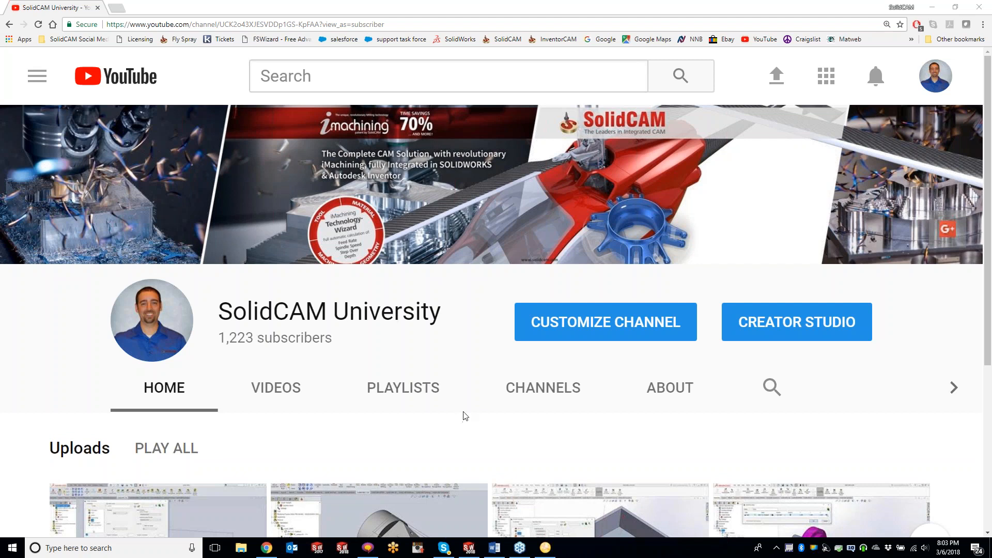
{"action": "scroll", "coordinate": [632, 374], "scroll_direction": "down", "scroll_amount": 4}
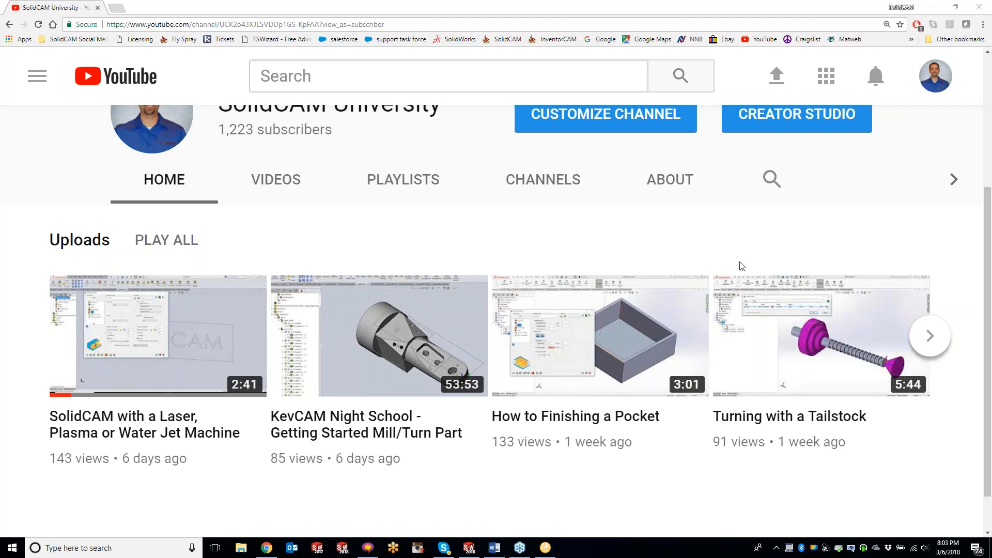
{"action": "scroll", "coordinate": [624, 292], "scroll_direction": "up", "scroll_amount": 4}
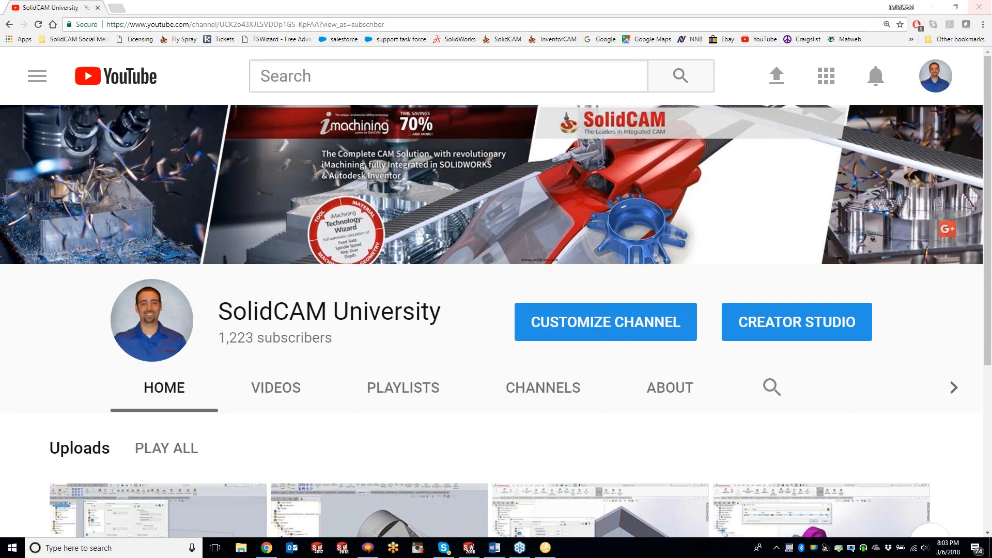
Minimize the browser and switch to SolidWorks with the BIN CONNECTOR transfer part assembly.
{"action": "left_click", "coordinate": [930, 9]}
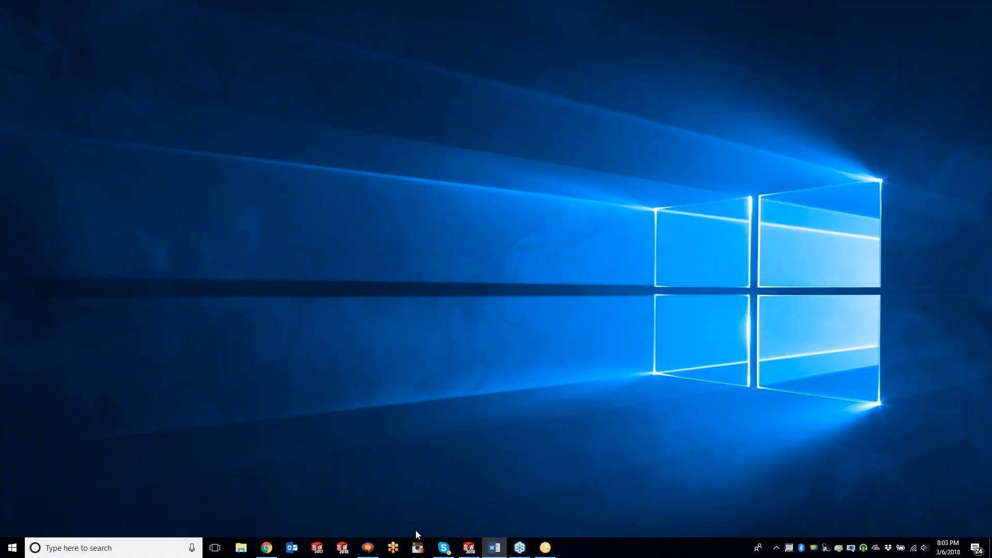
{"action": "left_click", "coordinate": [470, 548]}
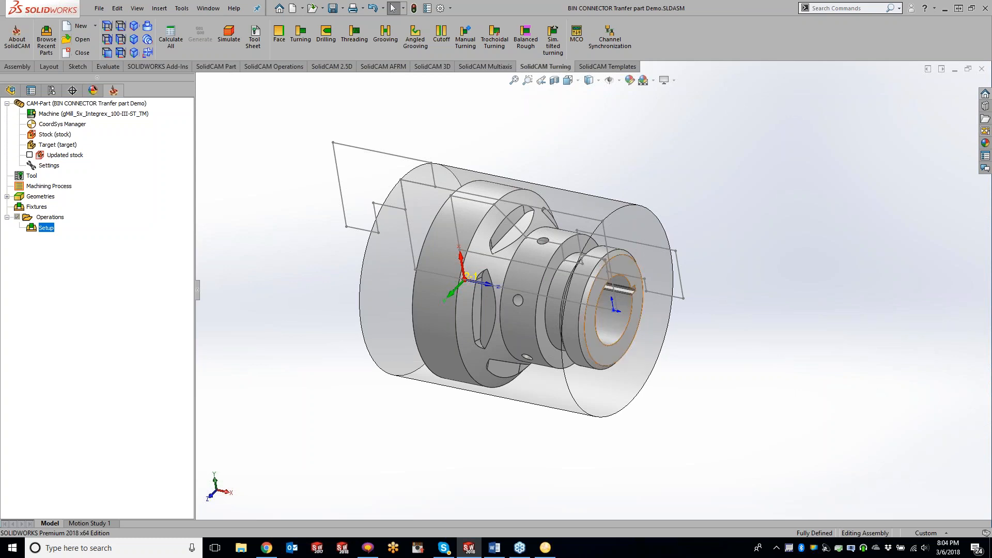
{"action": "middle_click_drag", "start_coordinate": [297, 306], "coordinate": [295, 309]}
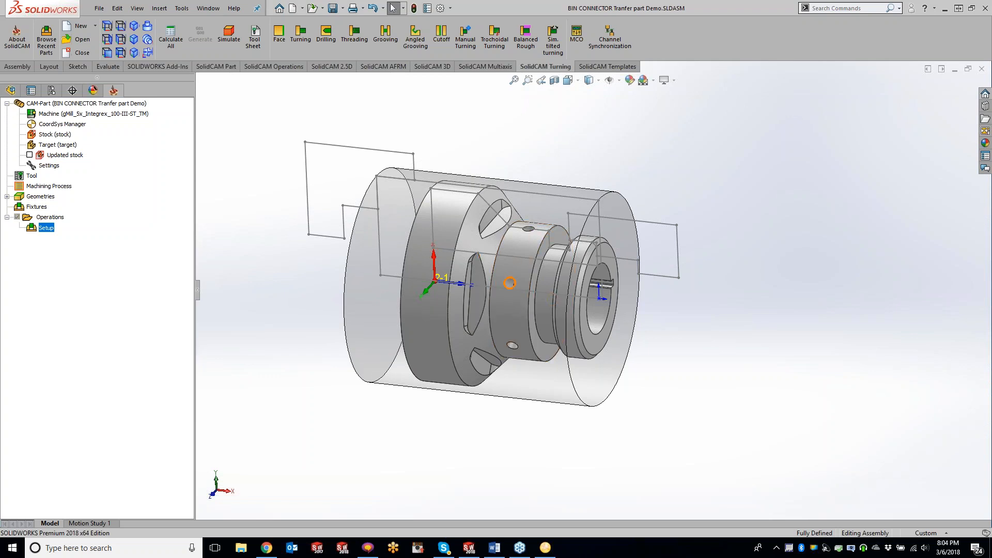
Start a Face turning operation and define its wireframe geometry from the vertical sketch line at the part's front face.
{"action": "left_click", "coordinate": [279, 37]}
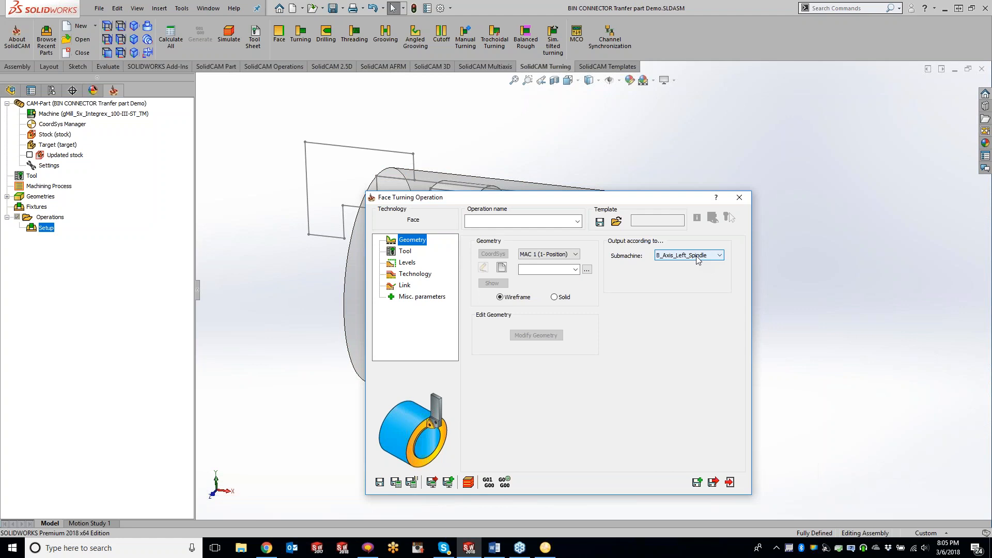
{"action": "left_click", "coordinate": [502, 268]}
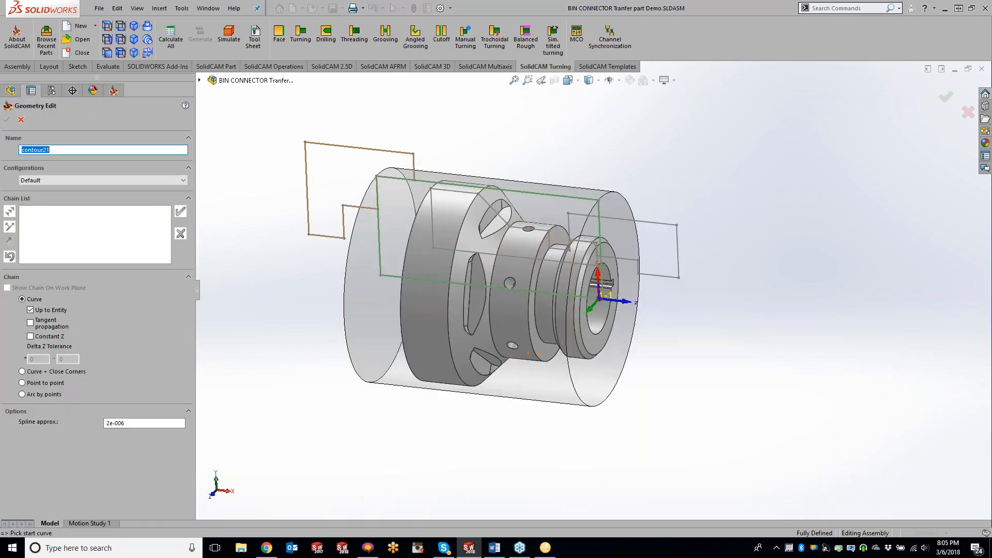
{"action": "left_click", "coordinate": [597, 252]}
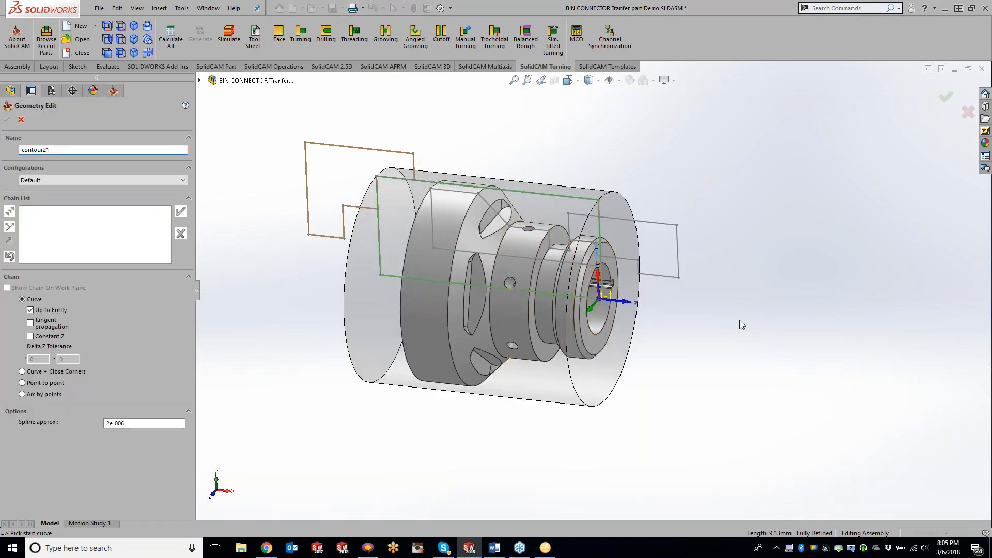
{"action": "left_click", "coordinate": [181, 212]}
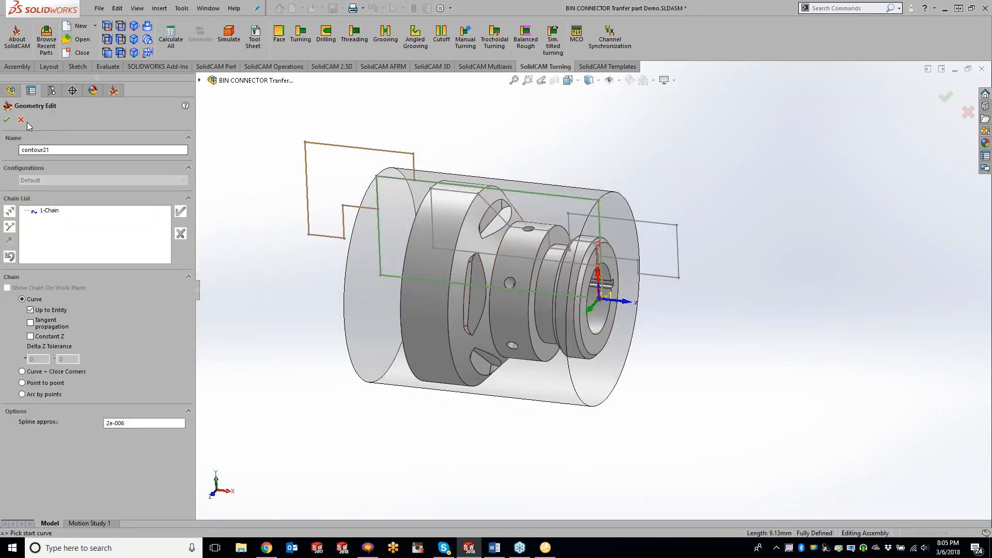
{"action": "left_click", "coordinate": [7, 120]}
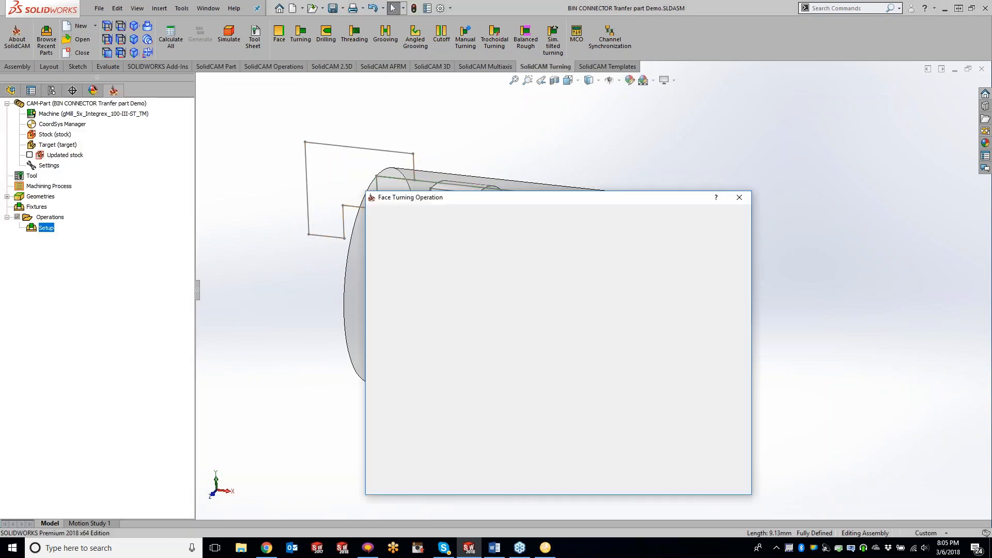
Assign external turning tool number 6 from the B_Axis turret to the facing operation.
{"action": "left_click", "coordinate": [406, 252]}
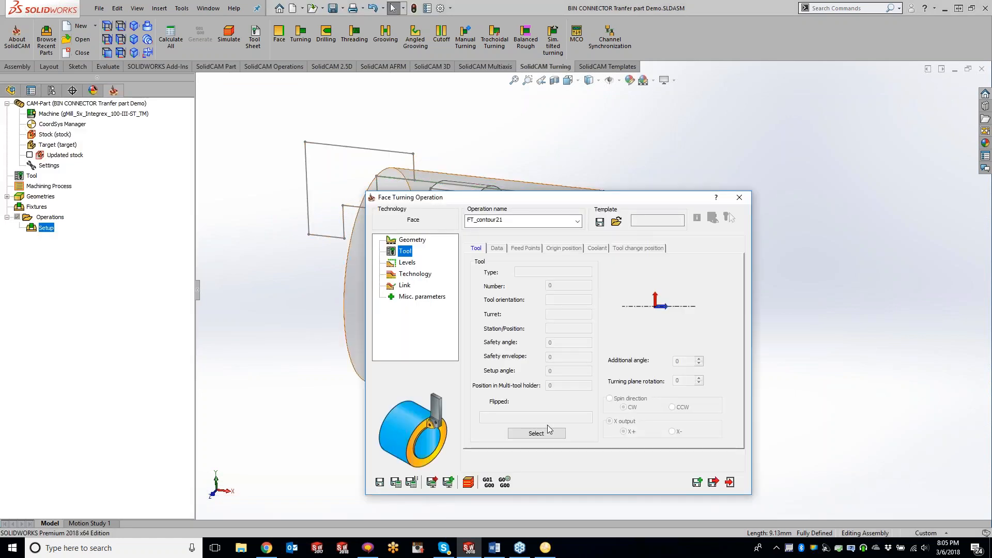
{"action": "left_click", "coordinate": [536, 434]}
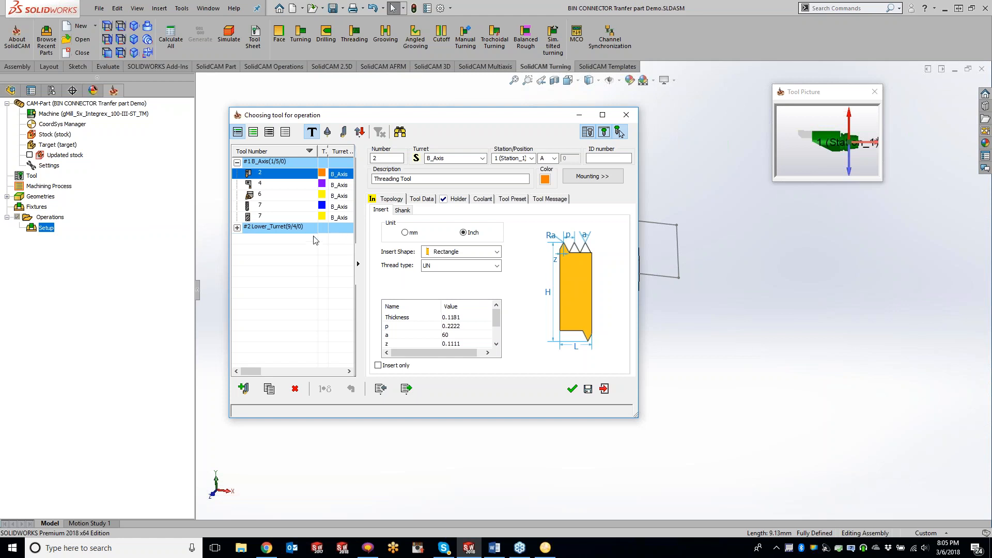
{"action": "left_click", "coordinate": [269, 196]}
{"action": "double_click", "coordinate": [270, 196]}
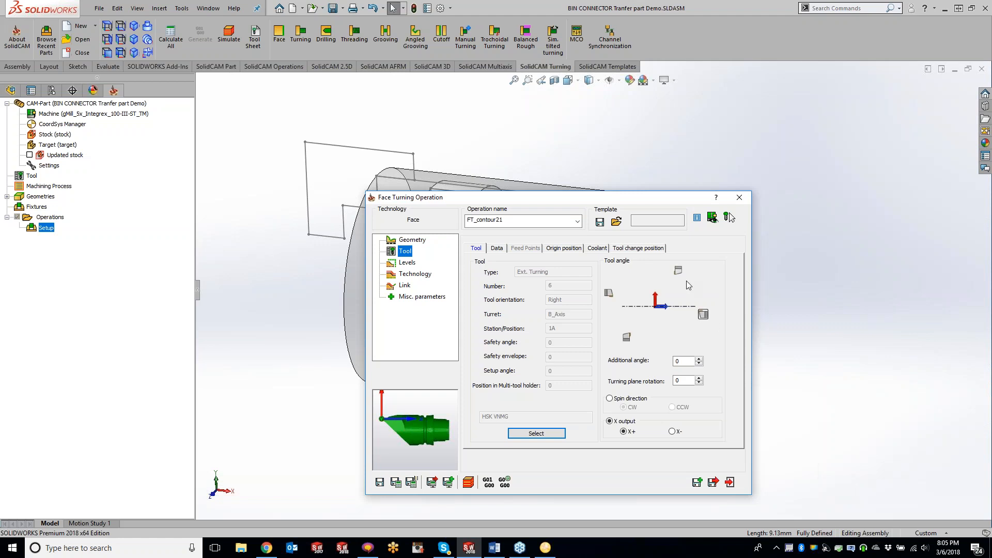
Modify the facing geometry so that Chain 1 auto-extends to the stock at its start and end.
{"action": "left_click", "coordinate": [407, 264]}
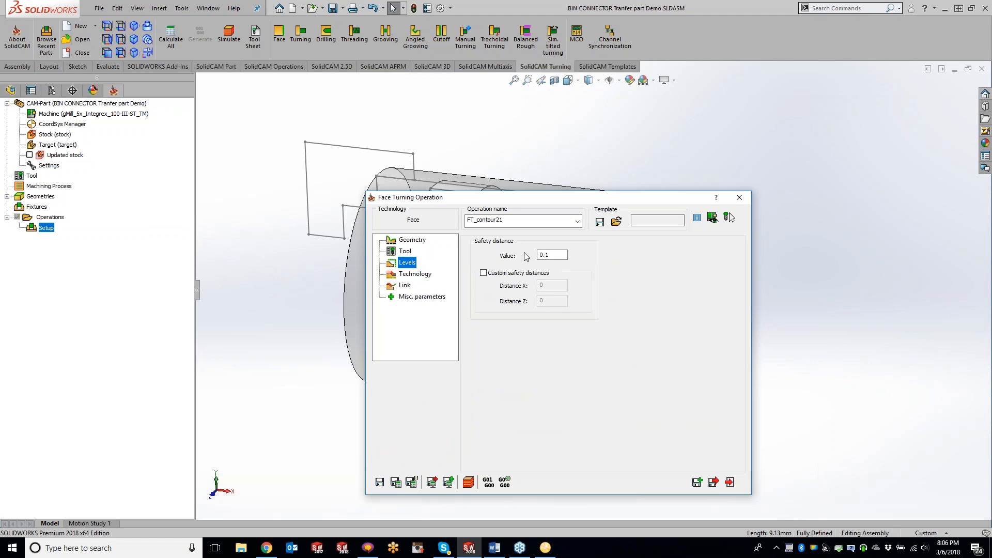
{"action": "left_click", "coordinate": [433, 275]}
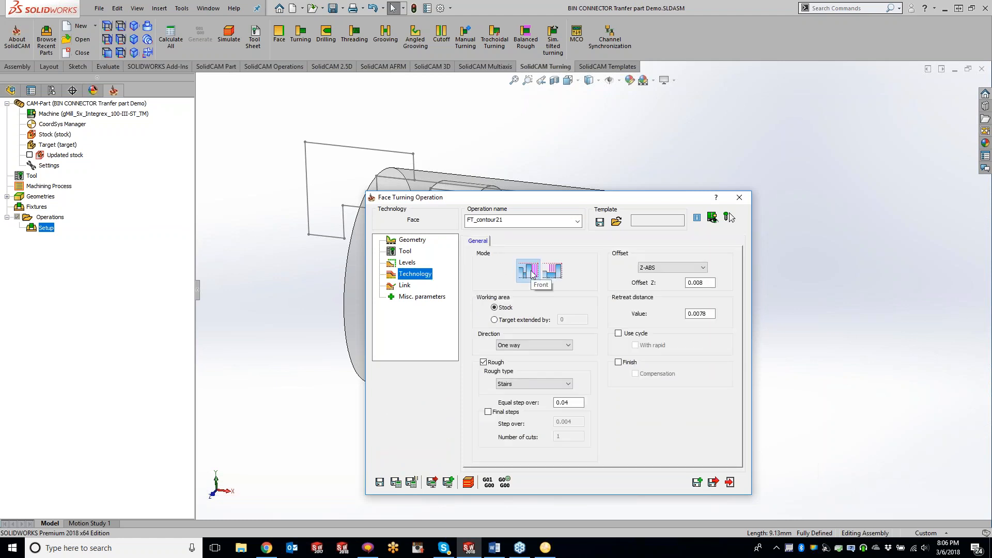
{"action": "left_click", "coordinate": [414, 241]}
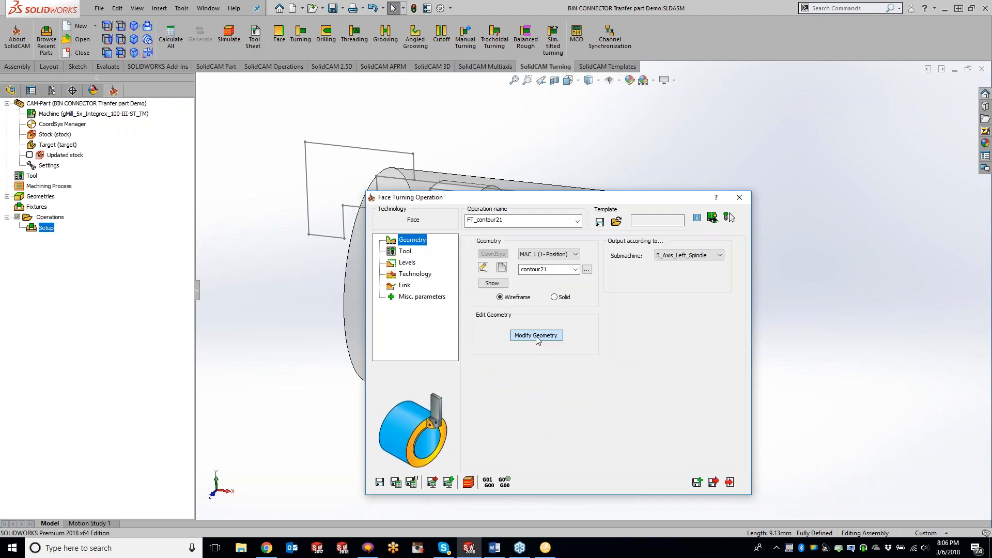
{"action": "left_click", "coordinate": [535, 335]}
{"action": "left_click", "coordinate": [6, 450]}
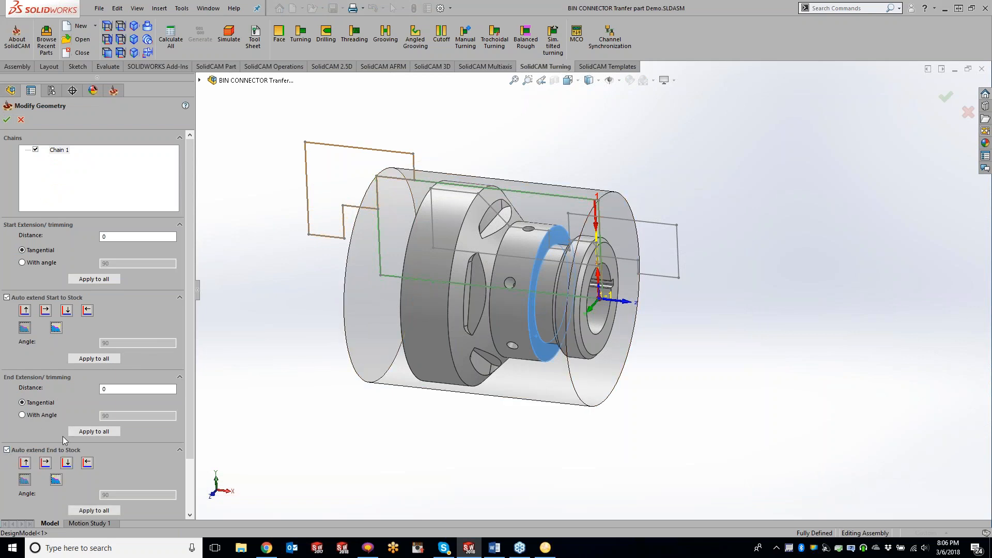
{"action": "left_click", "coordinate": [8, 120]}
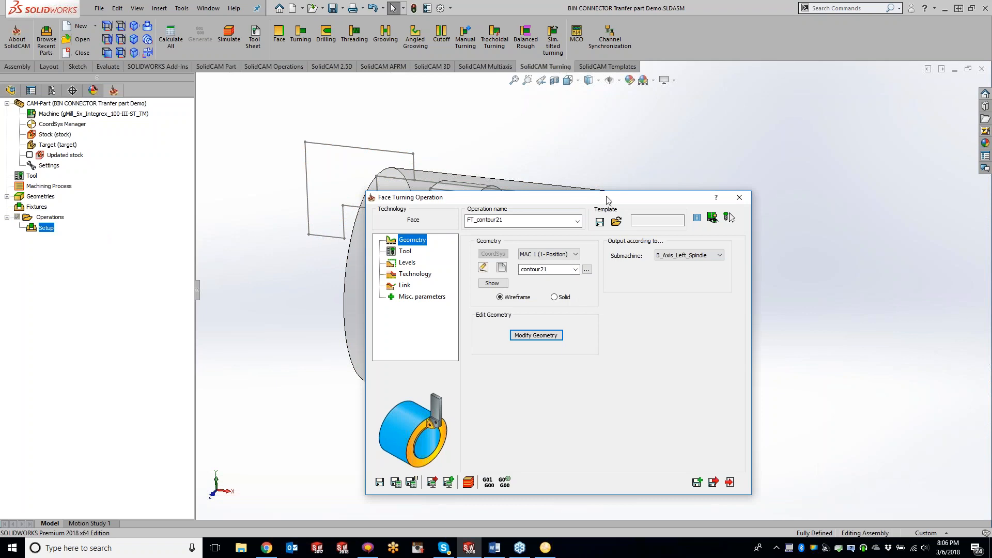
Enable the finish pass in the facing technology settings, and save and calculate the operation.
{"action": "left_click_drag", "start_coordinate": [607, 200], "coordinate": [328, 121]}
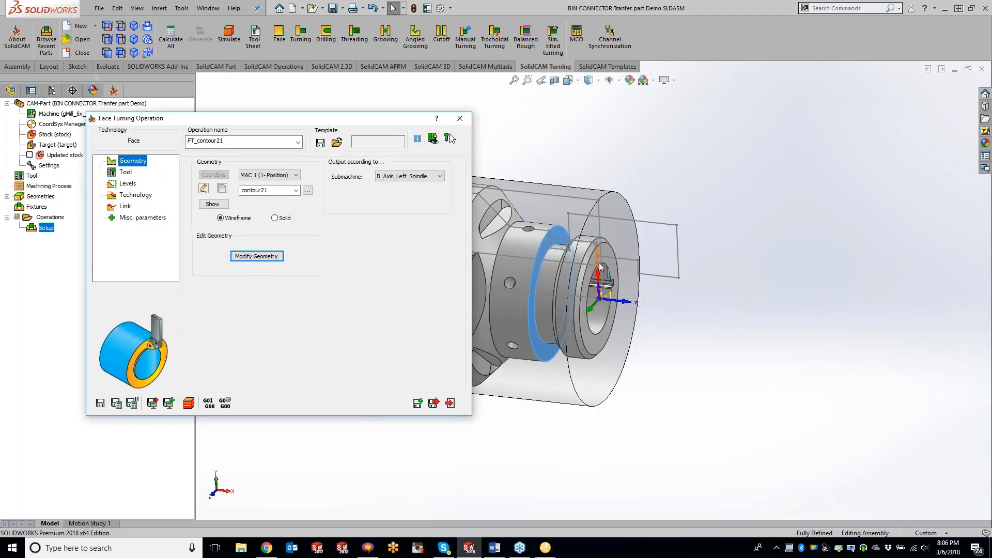
{"action": "left_click_drag", "start_coordinate": [361, 121], "coordinate": [607, 126]}
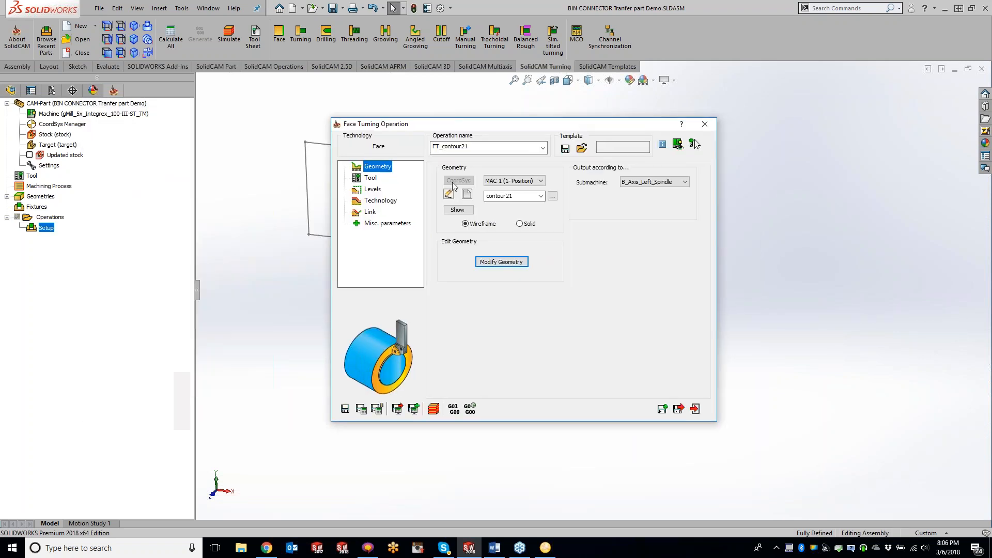
{"action": "left_click", "coordinate": [380, 200]}
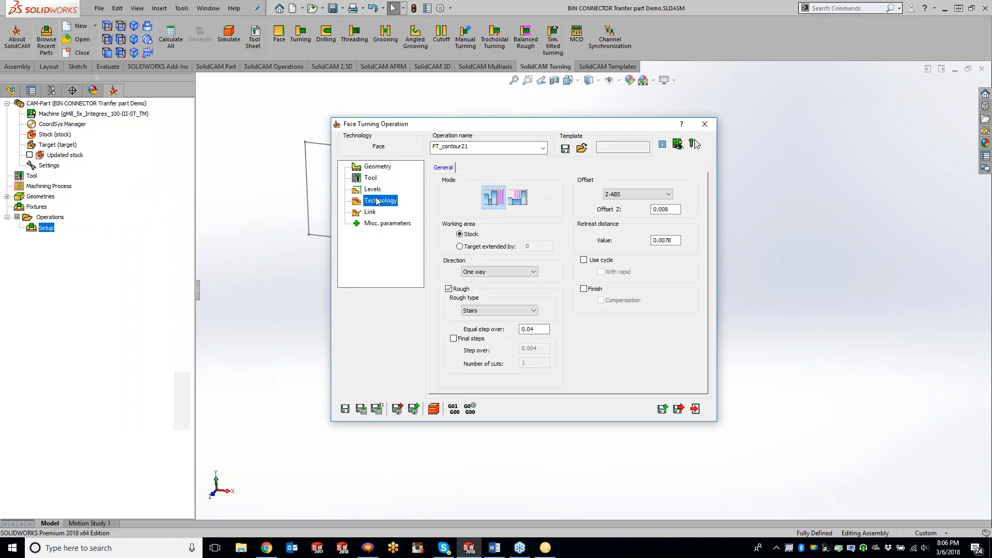
{"action": "left_click", "coordinate": [584, 289]}
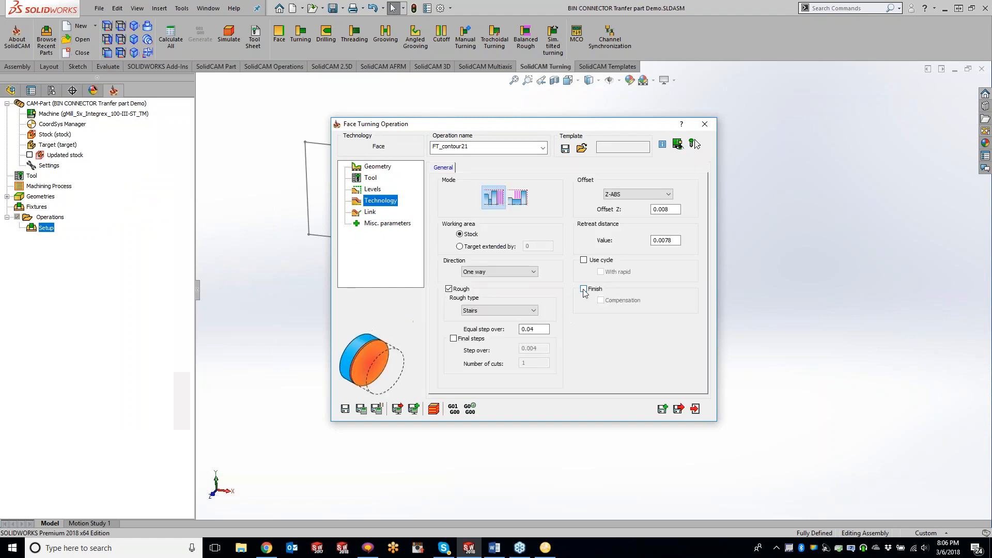
{"action": "left_click", "coordinate": [361, 409]}
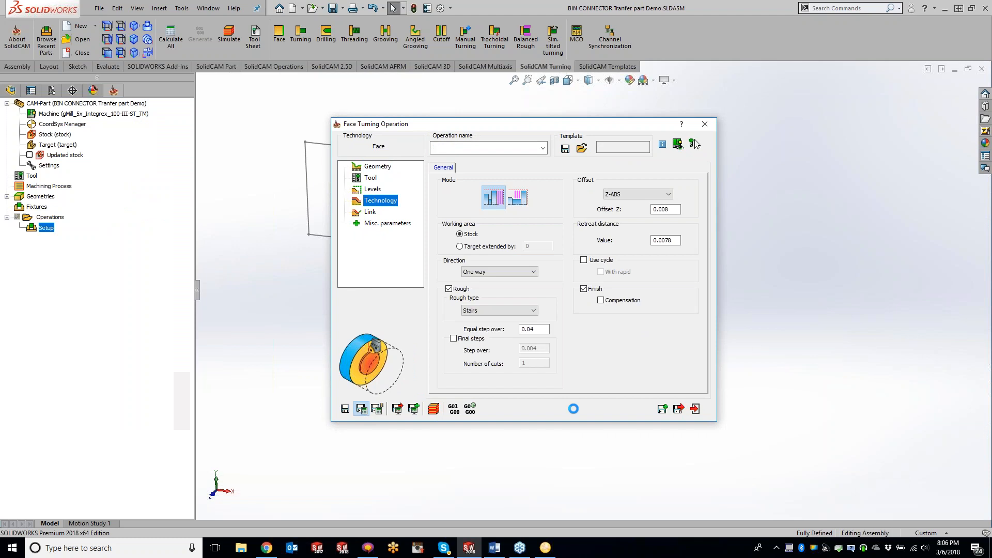
{"action": "left_click_drag", "start_coordinate": [529, 125], "coordinate": [532, 126]}
Simulate the facing toolpath in the Turning simulation, and close the simulation and the operation.
{"action": "left_click", "coordinate": [434, 408]}
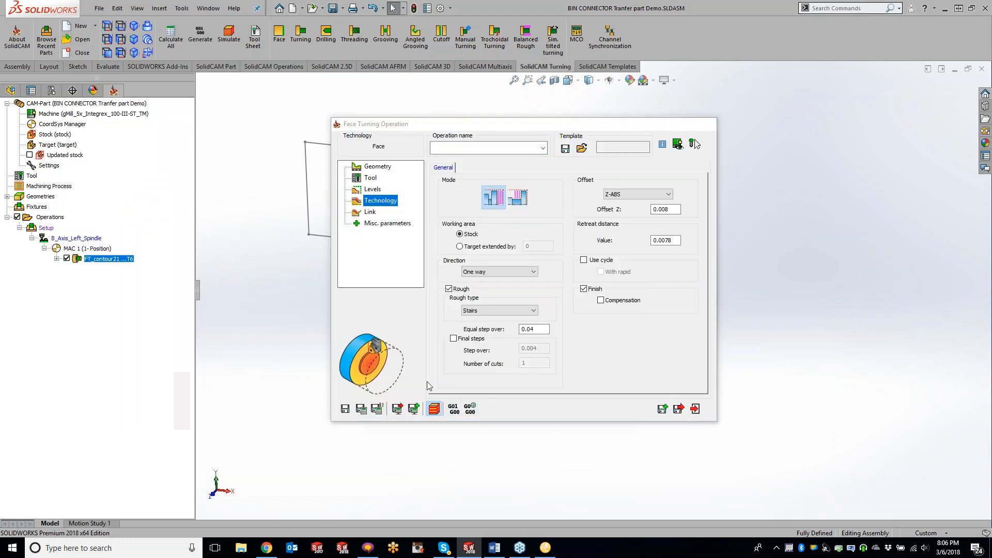
{"action": "left_click", "coordinate": [207, 176]}
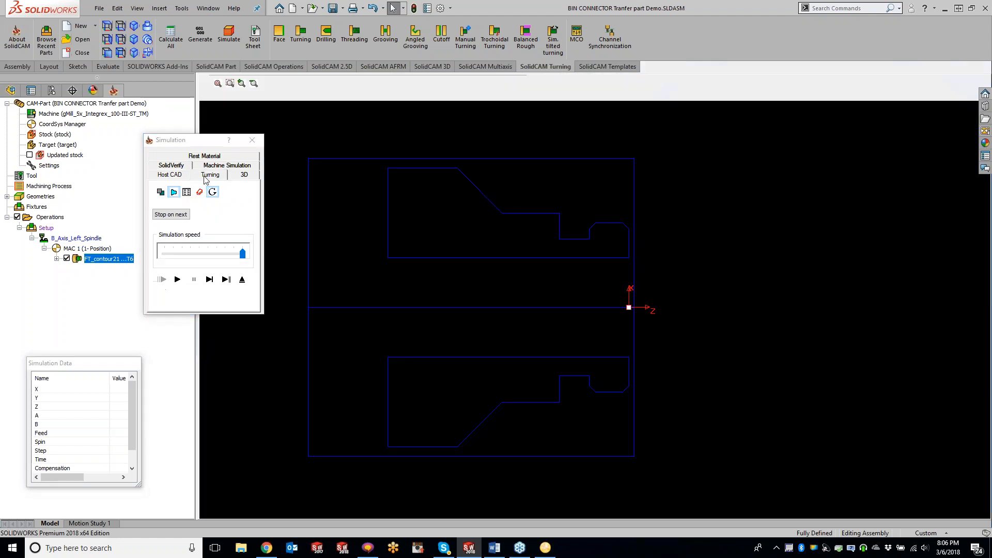
{"action": "left_click", "coordinate": [209, 280]}
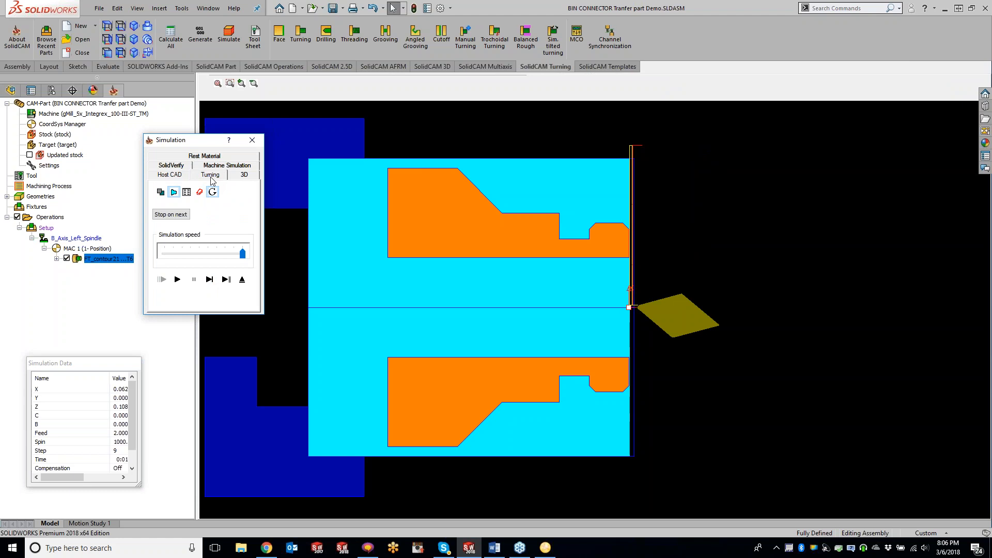
{"action": "left_click", "coordinate": [177, 279]}
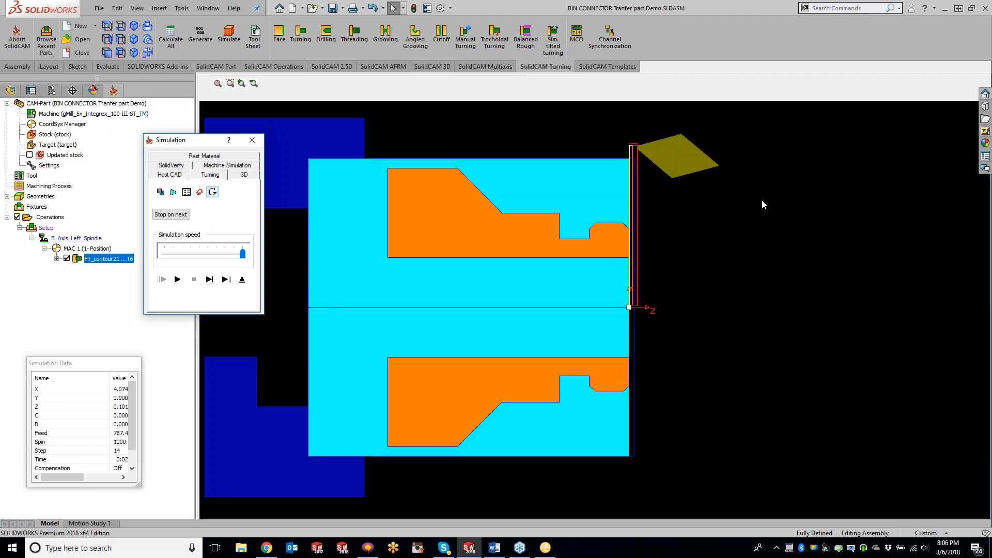
{"action": "left_click", "coordinate": [252, 141]}
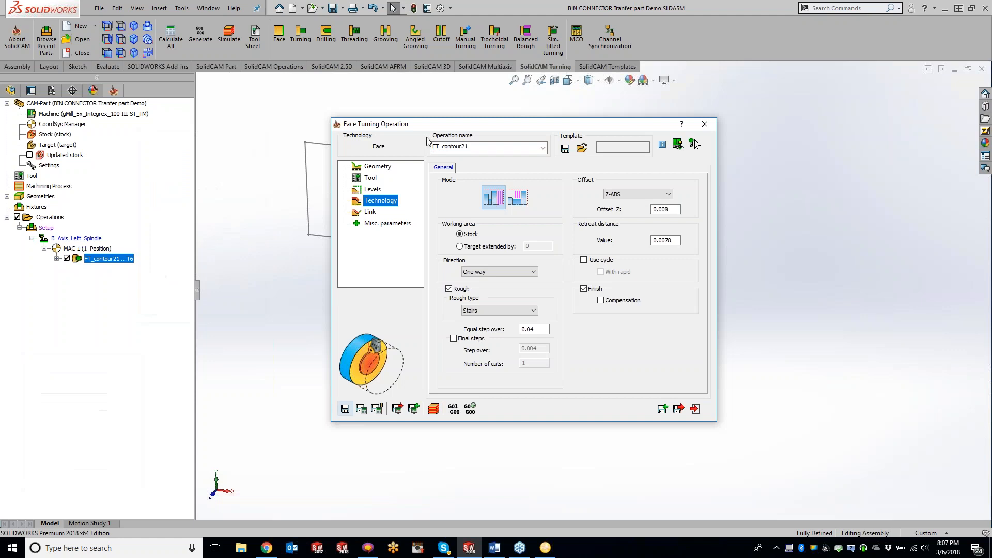
{"action": "left_click", "coordinate": [704, 126]}
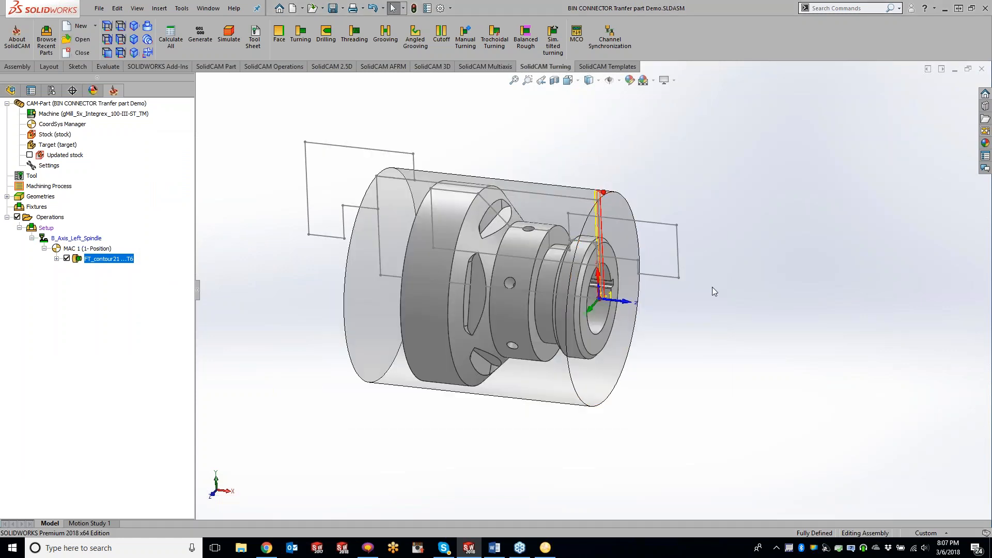
Hide the facing operation's toolpath and start a Balanced Rough operation.
{"action": "left_click", "coordinate": [67, 258]}
{"action": "key", "text": "ctrl+1"}
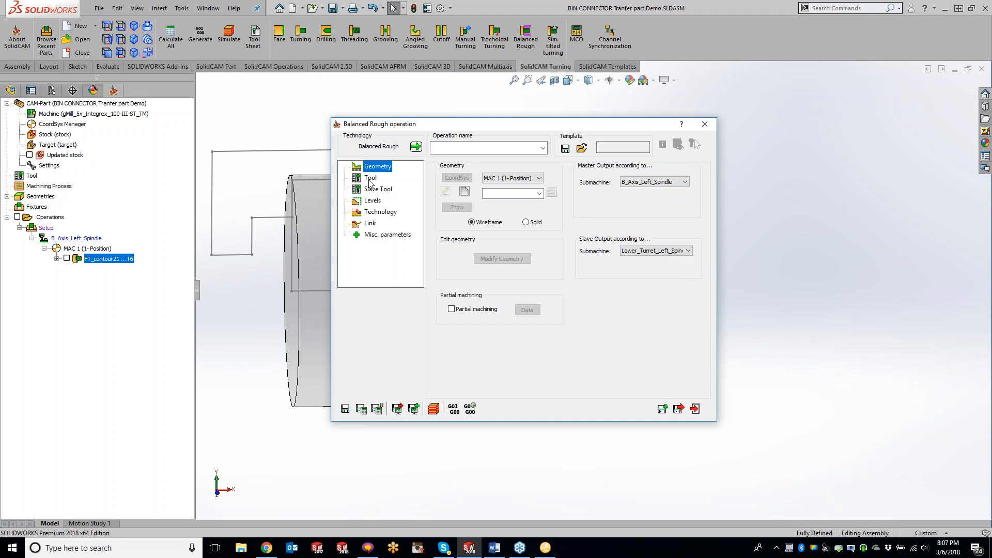
Define the balanced rough geometry as a chain along the outer profile, from the front chamfer to the large rear diameter.
{"action": "left_click", "coordinate": [465, 191]}
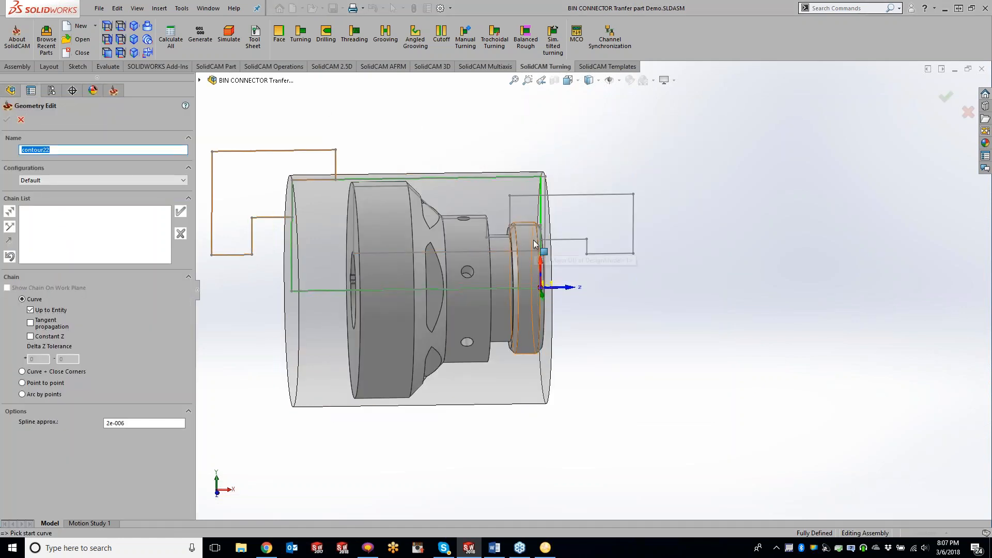
{"action": "scroll", "coordinate": [534, 243], "scroll_direction": "down", "scroll_amount": 4}
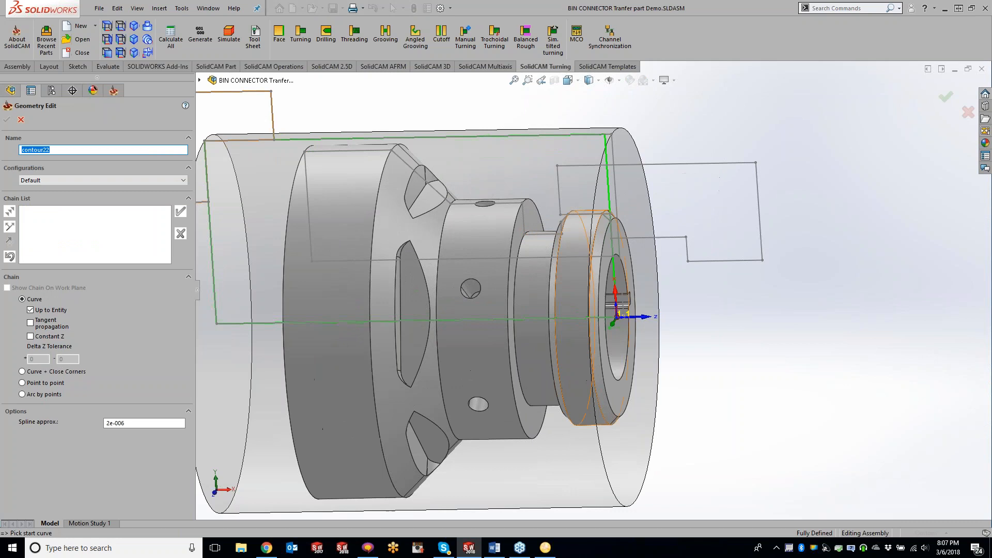
{"action": "left_click", "coordinate": [609, 221]}
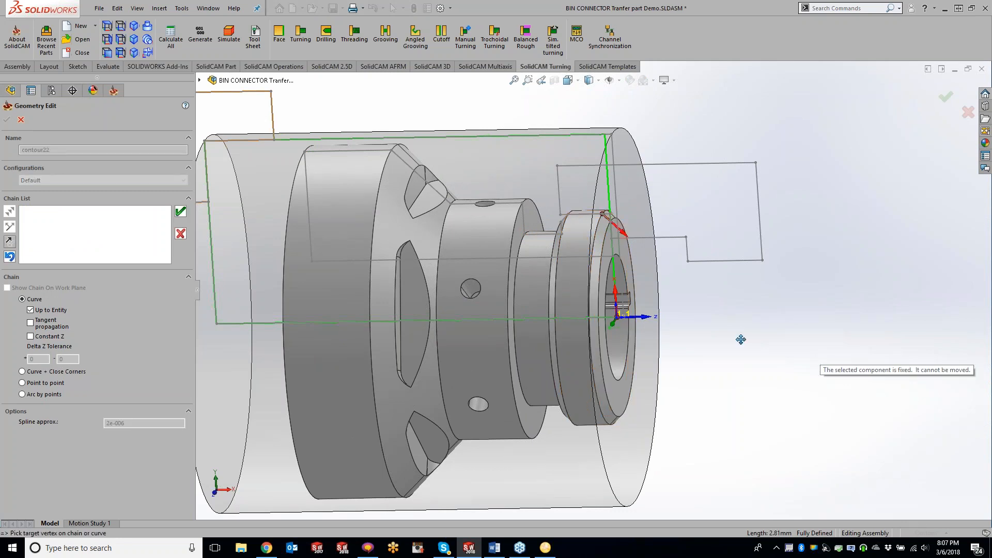
{"action": "left_click", "coordinate": [9, 241]}
{"action": "left_click_drag", "start_coordinate": [355, 161], "coordinate": [351, 152]}
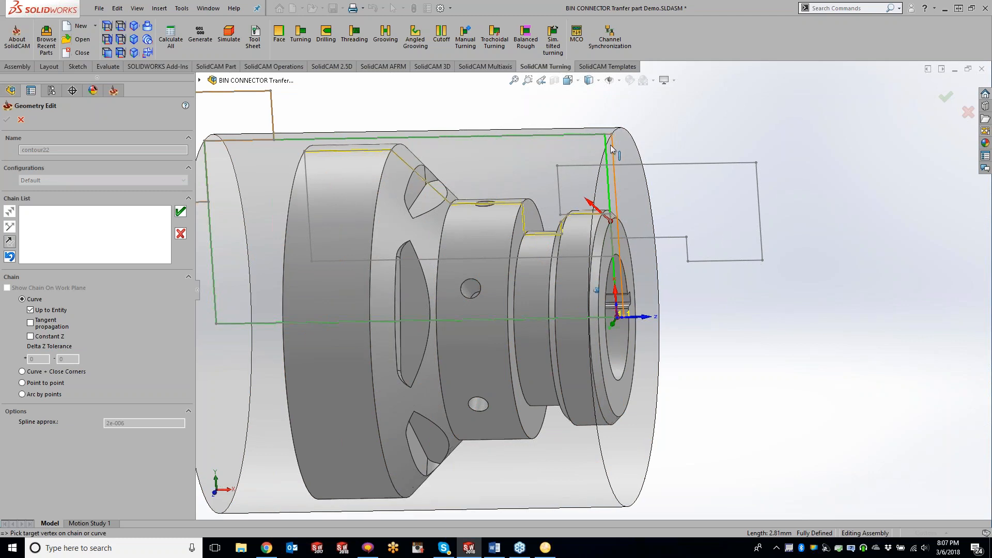
{"action": "middle_click_drag", "start_coordinate": [615, 151], "coordinate": [613, 170]}
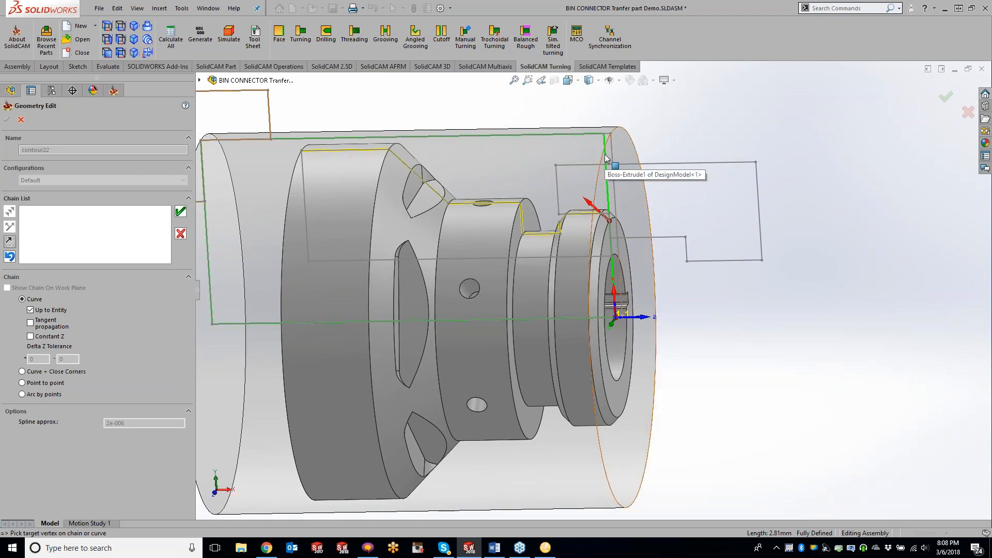
{"action": "left_click", "coordinate": [183, 211]}
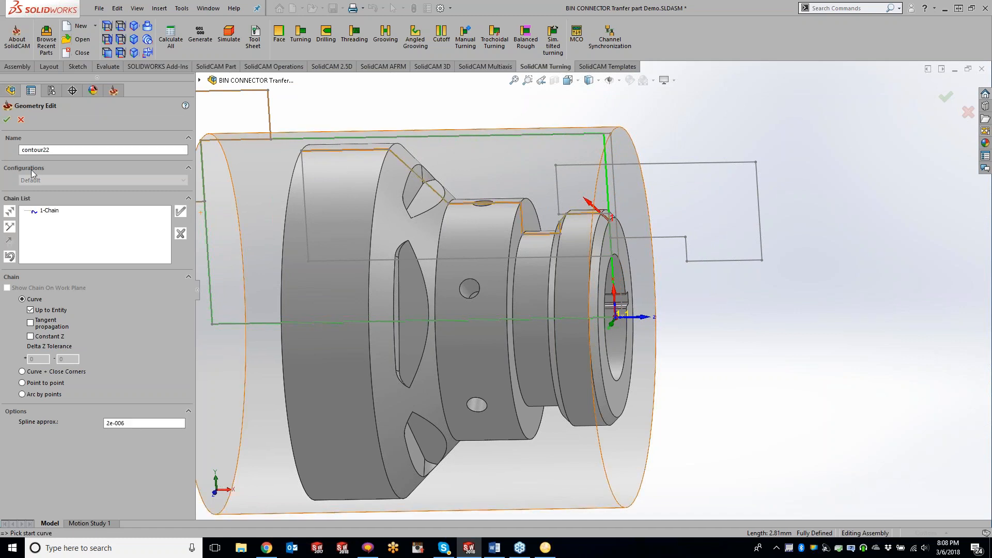
{"action": "left_click", "coordinate": [7, 121]}
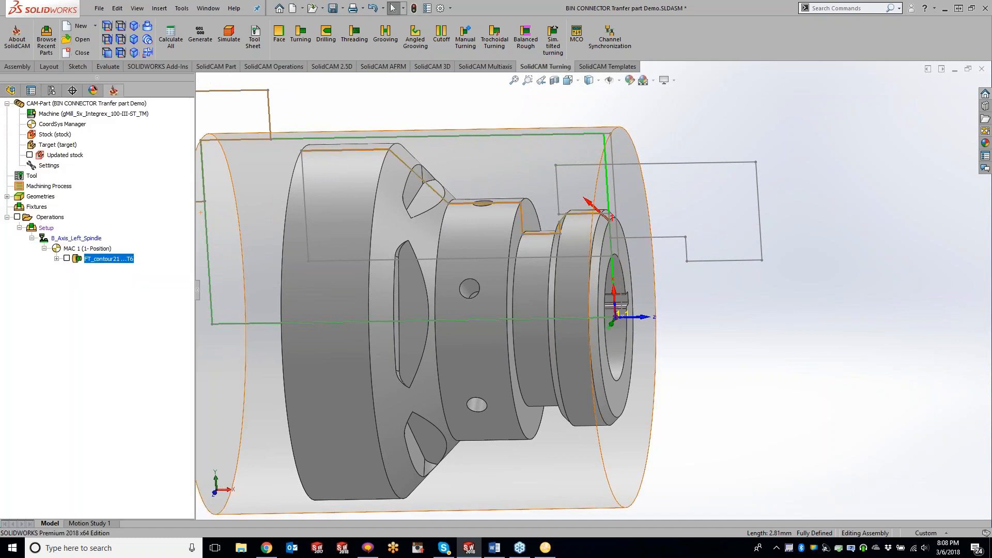
Assign B_Axis turret tool 6 (HSK VNMG) as the main tool and set its tool angle to the vertical orientation.
{"action": "left_click", "coordinate": [371, 177]}
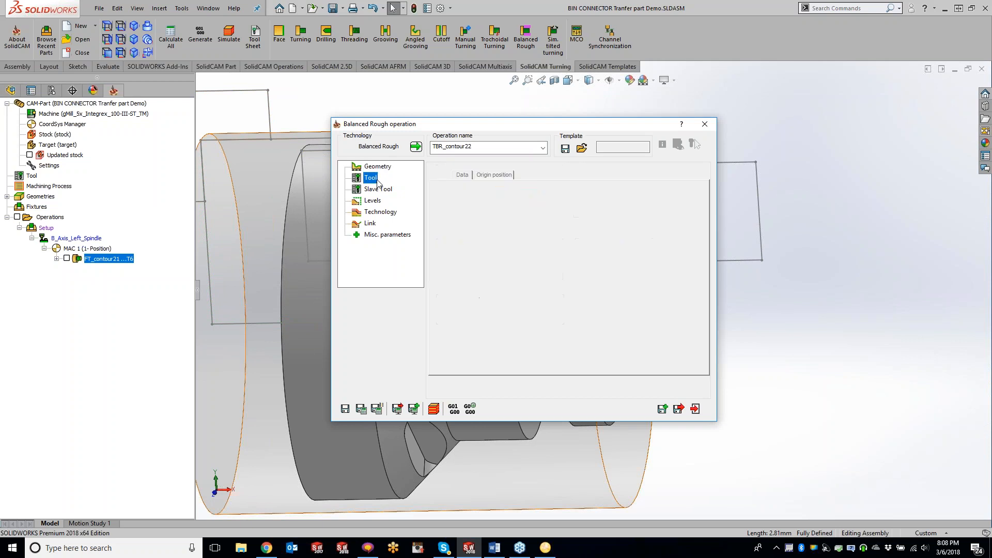
{"action": "left_click", "coordinate": [501, 360]}
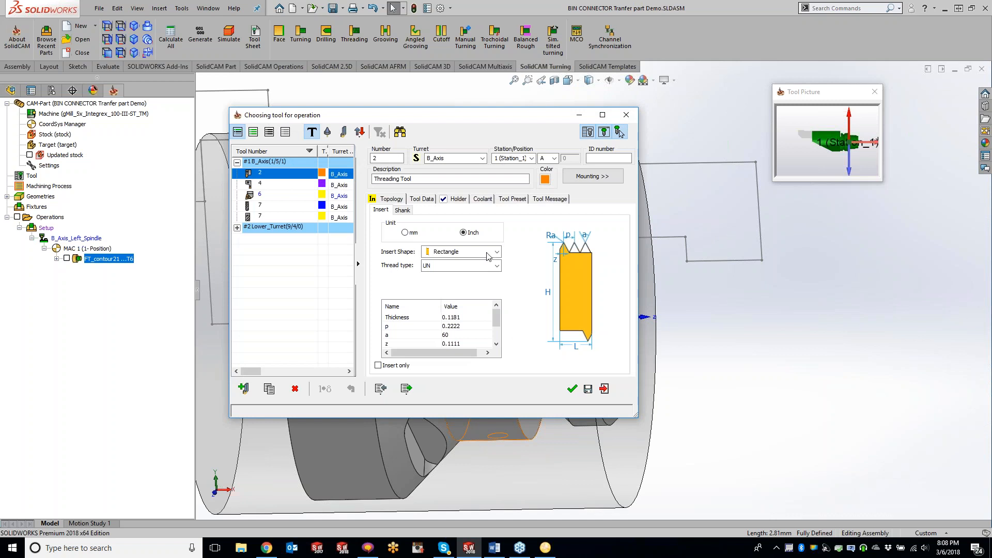
{"action": "double_click", "coordinate": [261, 195]}
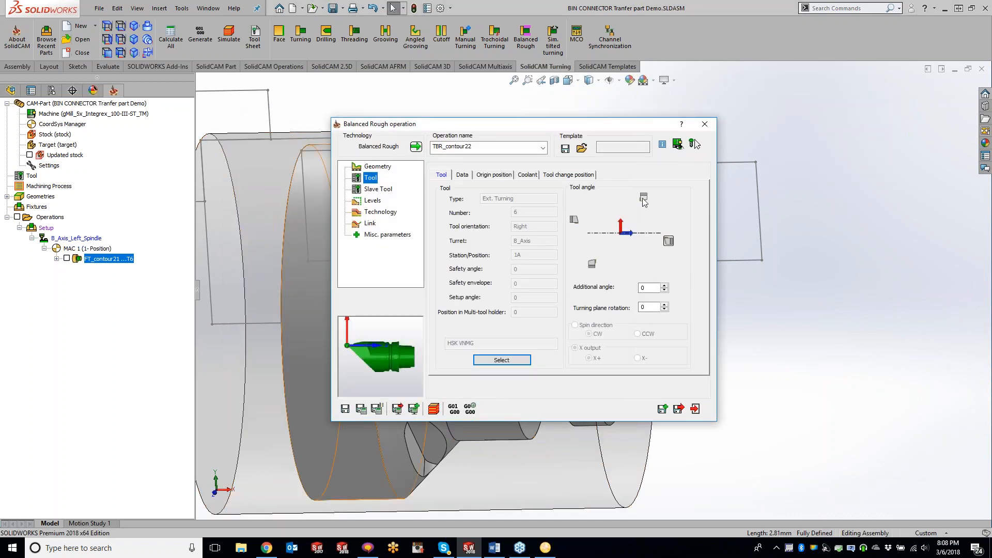
{"action": "left_click", "coordinate": [643, 197]}
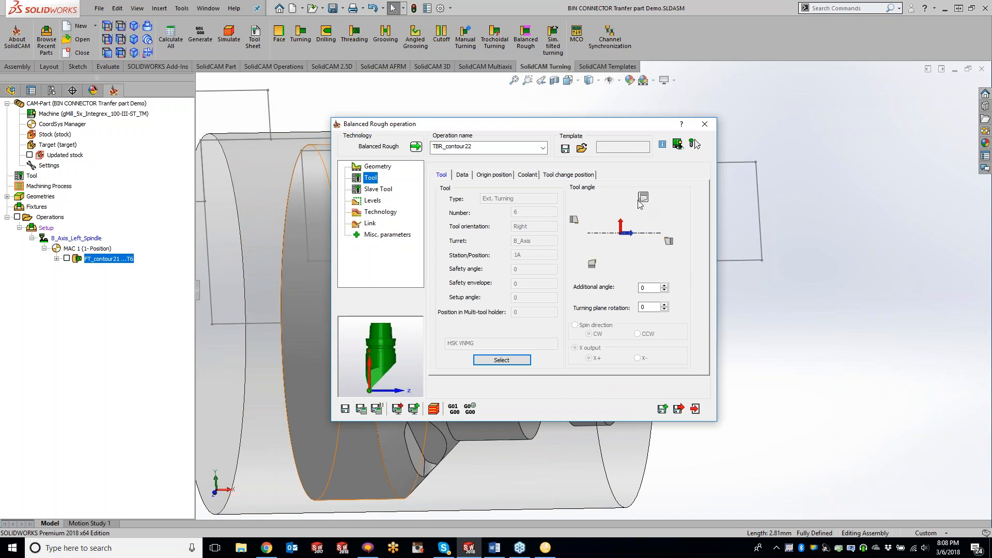
Assign Lower_Turret tool 1 (80 deg rough lower) as the slave tool.
{"action": "left_click", "coordinate": [377, 189]}
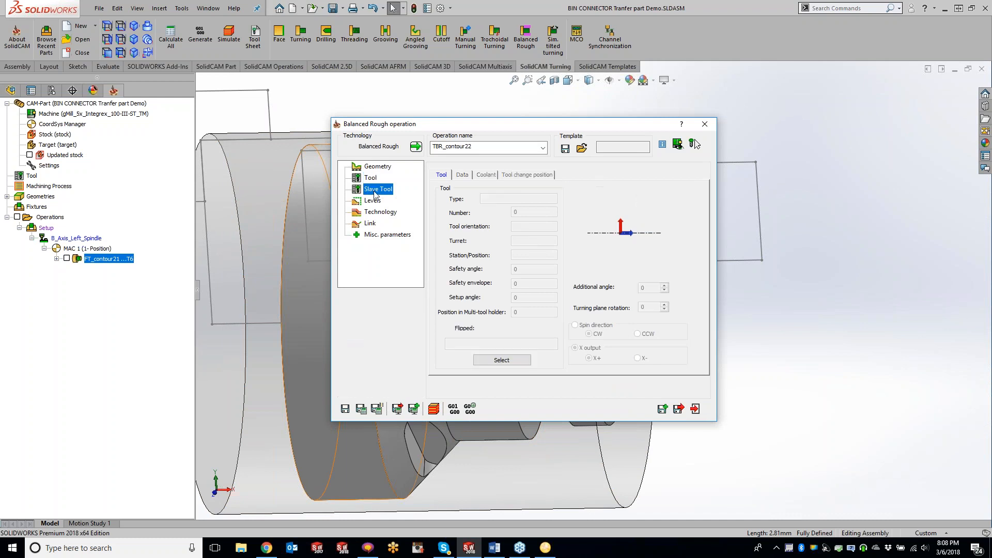
{"action": "left_click", "coordinate": [502, 361]}
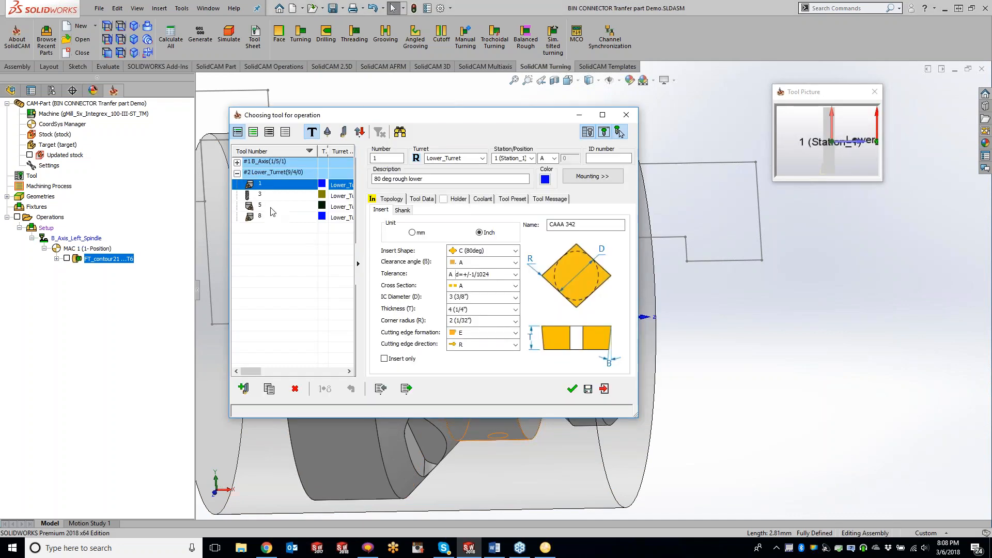
{"action": "left_click", "coordinate": [572, 388]}
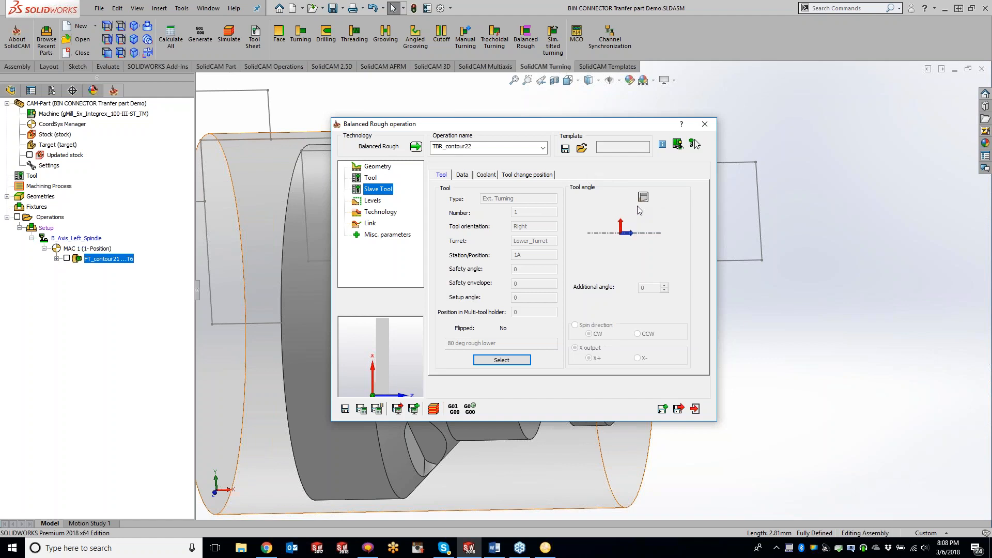
Keep the Simultaneous balanced mode with non-descending motions as the strategy, and save and calculate the operation.
{"action": "left_click", "coordinate": [374, 202]}
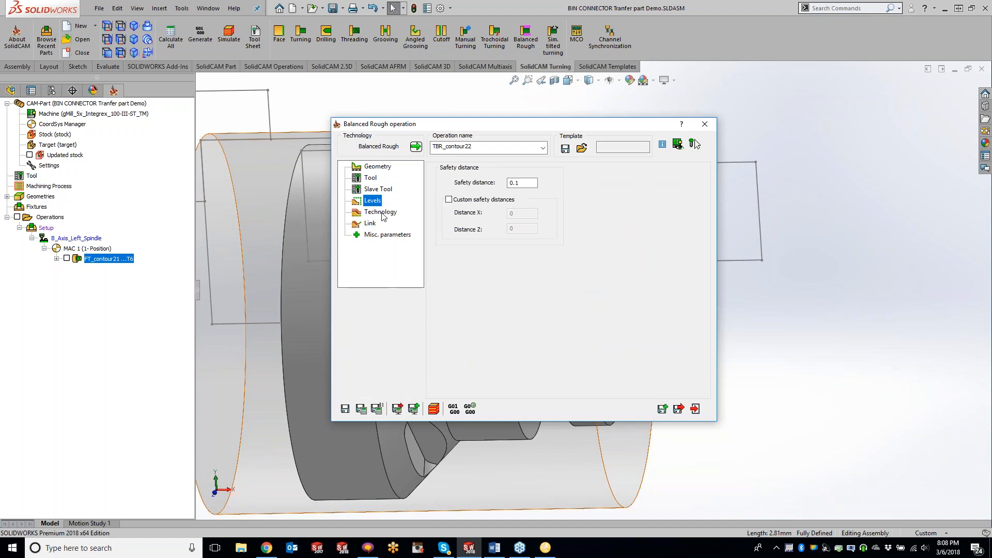
{"action": "left_click", "coordinate": [381, 212]}
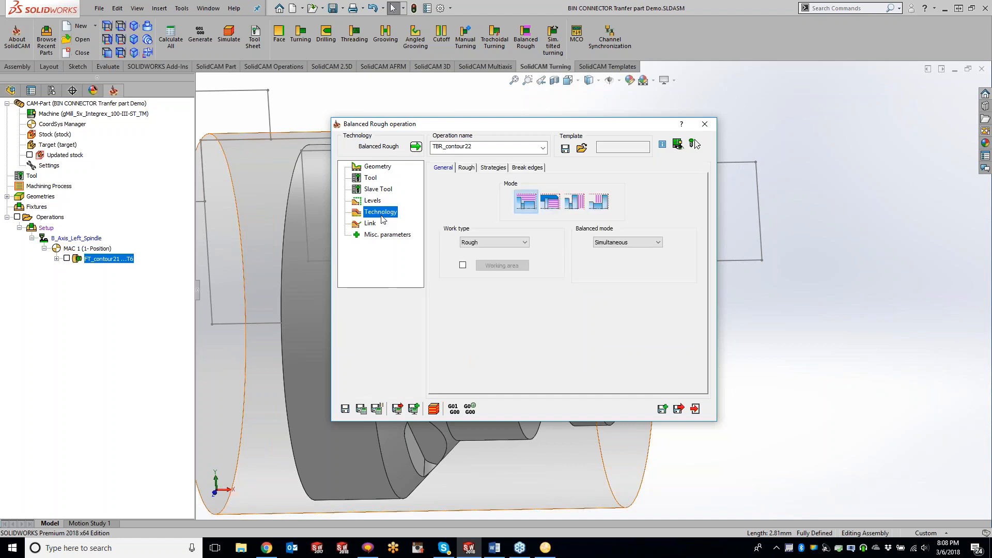
{"action": "mouse_move", "coordinate": [627, 244]}
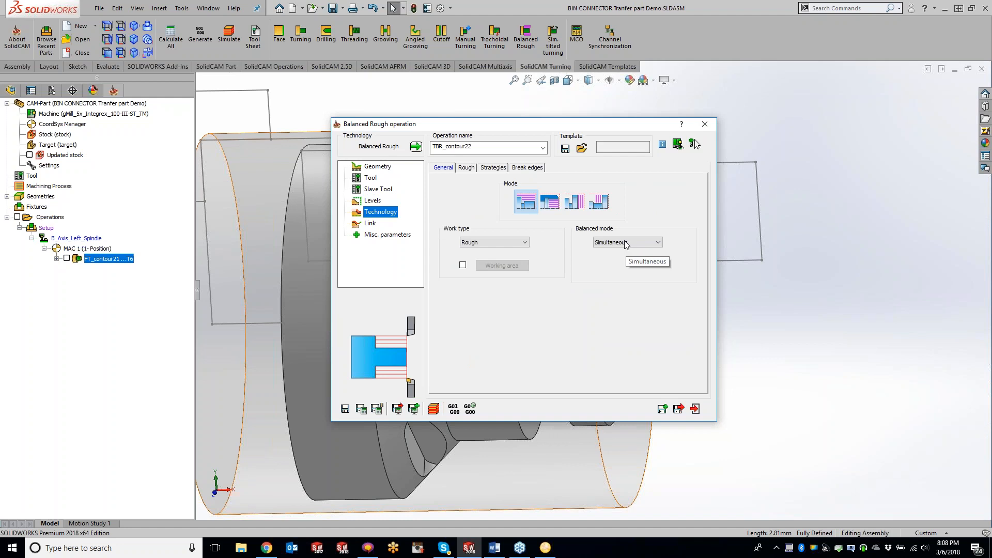
{"action": "left_click", "coordinate": [626, 243]}
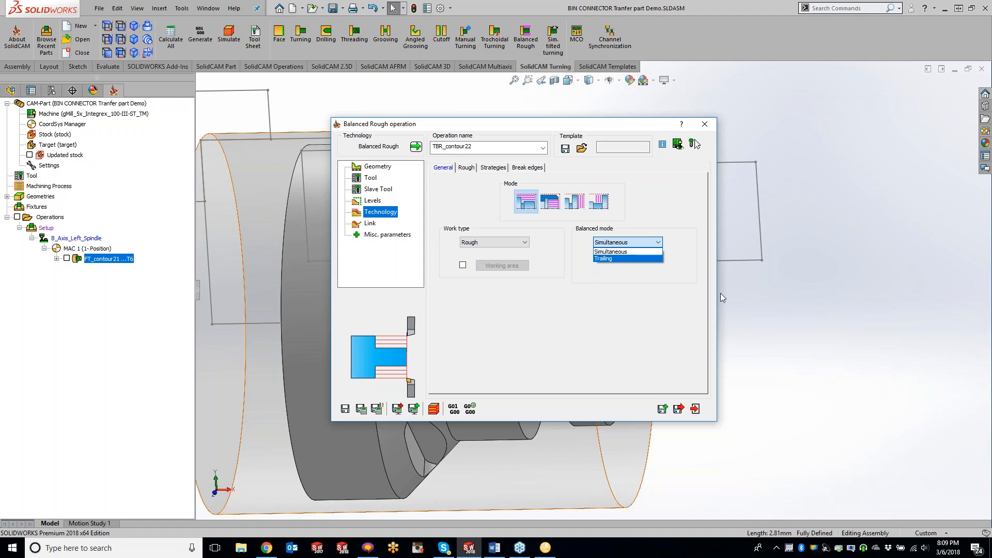
{"action": "left_click", "coordinate": [637, 287]}
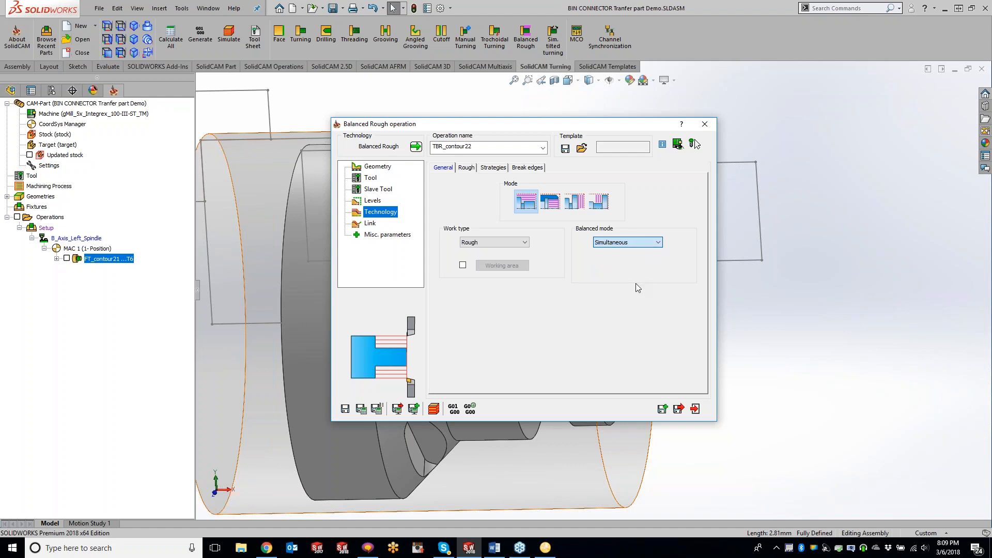
{"action": "left_click", "coordinate": [466, 168]}
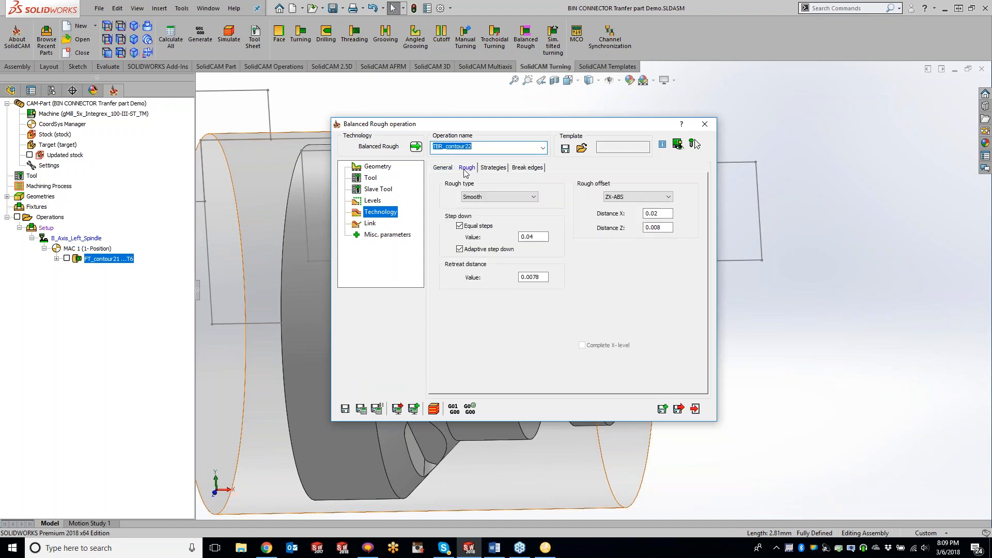
{"action": "left_click", "coordinate": [494, 168]}
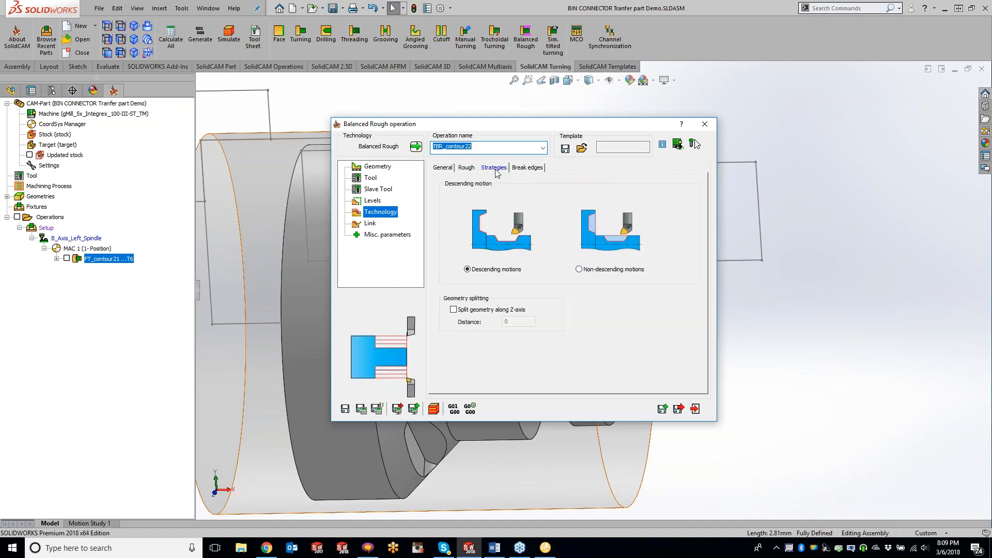
{"action": "left_click", "coordinate": [579, 269]}
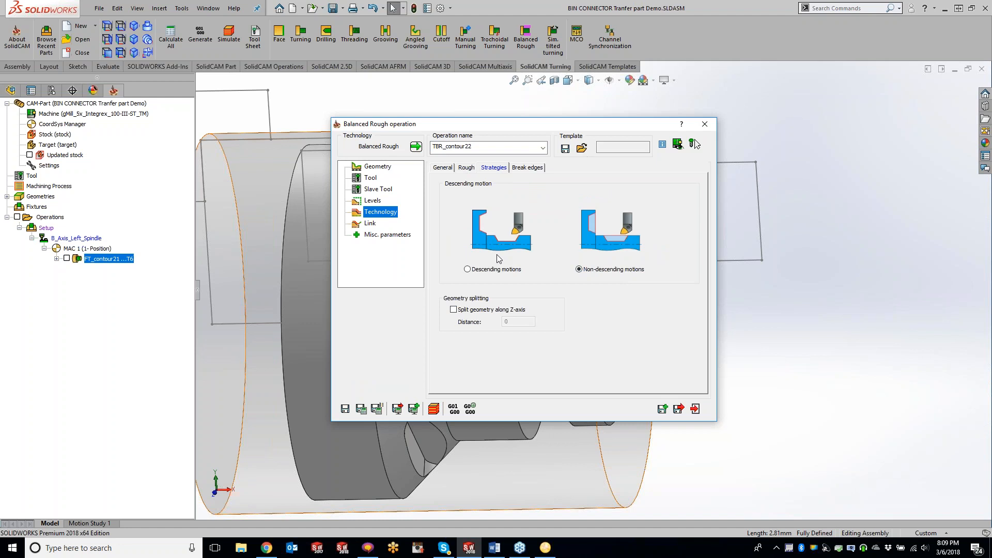
{"action": "left_click", "coordinate": [361, 409]}
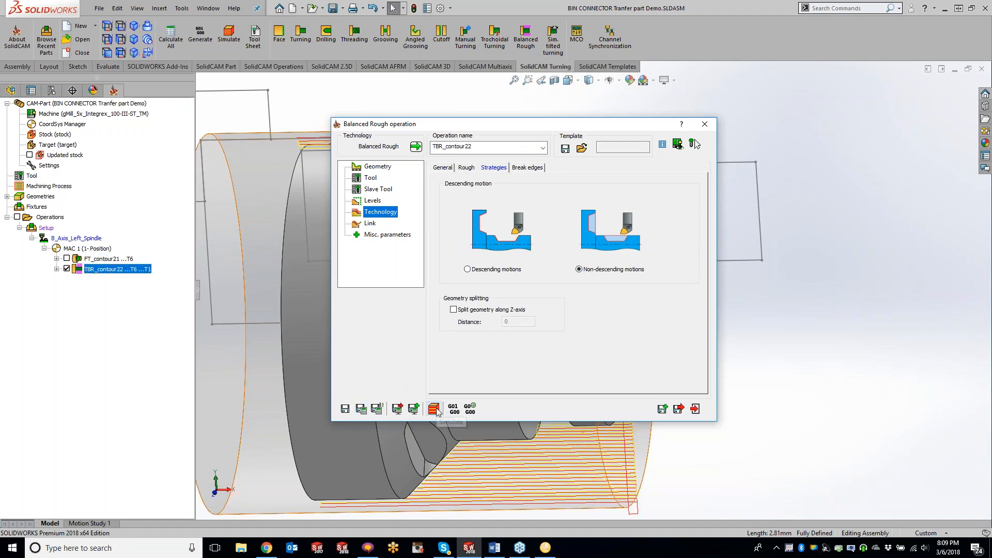
Set the rough step down value to 0.090, and save and calculate the operation.
{"action": "left_click", "coordinate": [373, 201]}
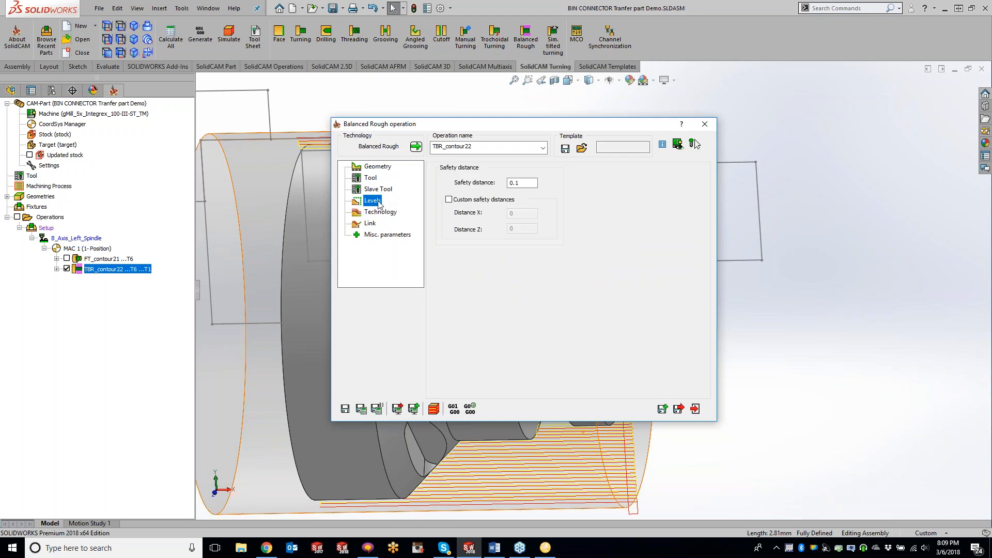
{"action": "left_click", "coordinate": [381, 212]}
{"action": "left_click", "coordinate": [443, 167]}
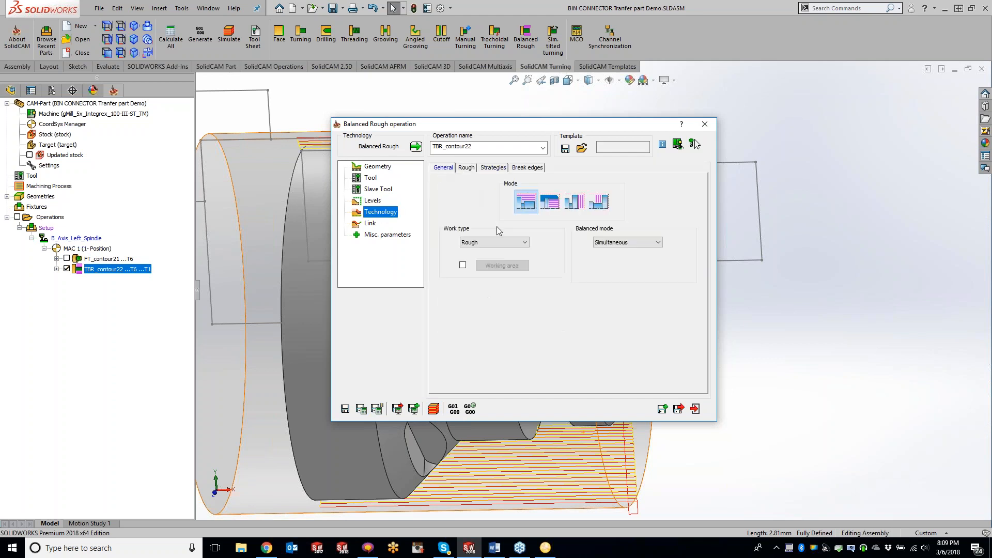
{"action": "left_click", "coordinate": [466, 168]}
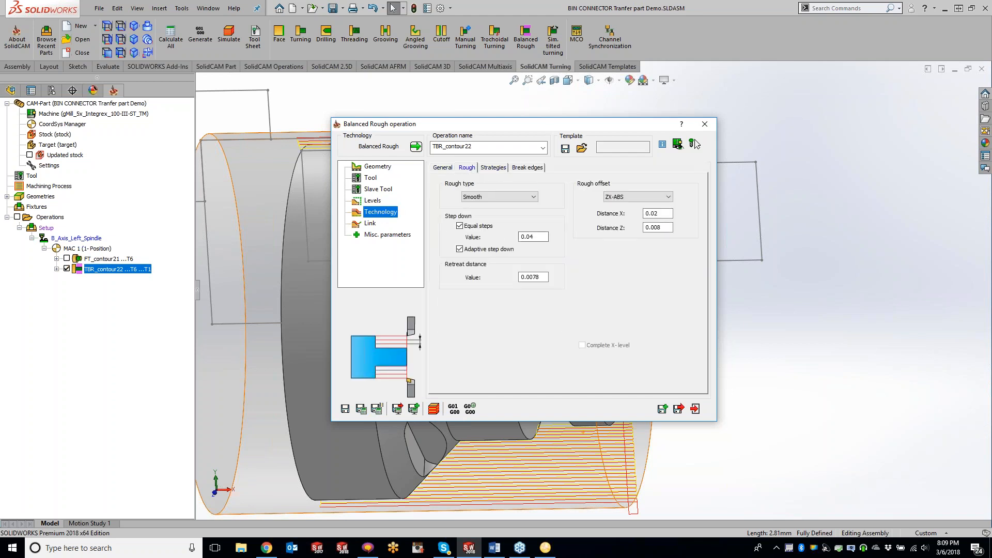
{"action": "left_click_drag", "start_coordinate": [532, 236], "coordinate": [537, 237]}
{"action": "left_click", "coordinate": [366, 411]}
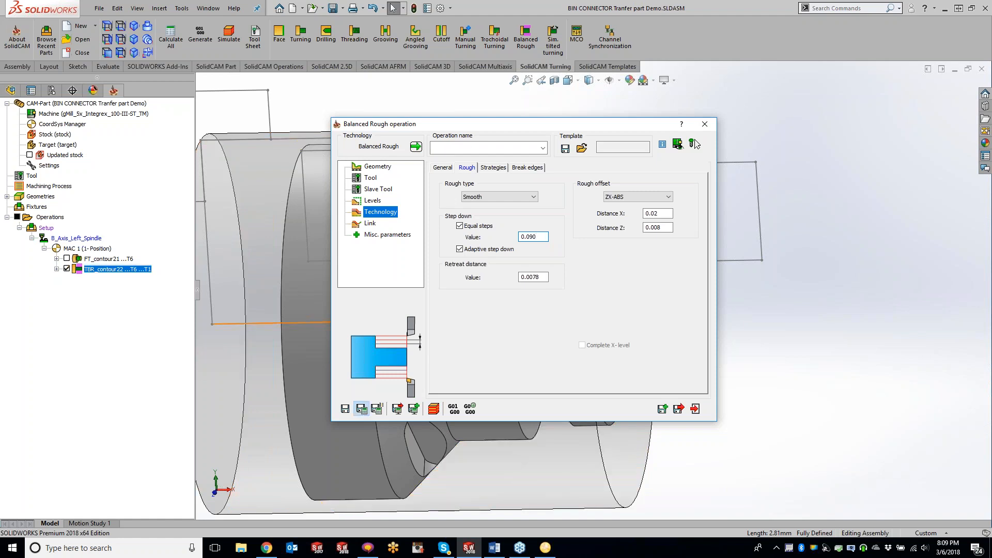
Simulate the balanced rough toolpath in the Turning simulation, stepping once before playing it, and close the simulation.
{"action": "left_click", "coordinate": [451, 410]}
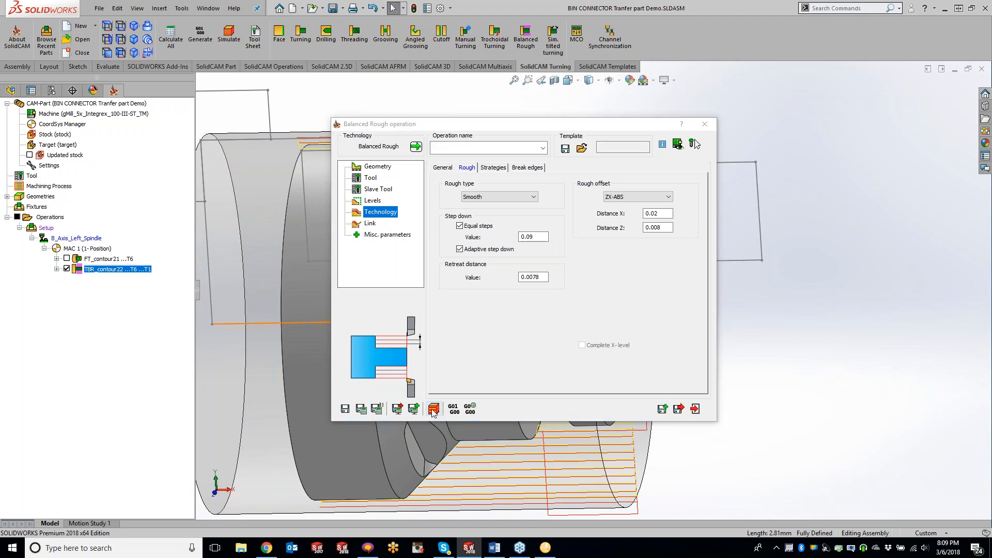
{"action": "left_click", "coordinate": [212, 175]}
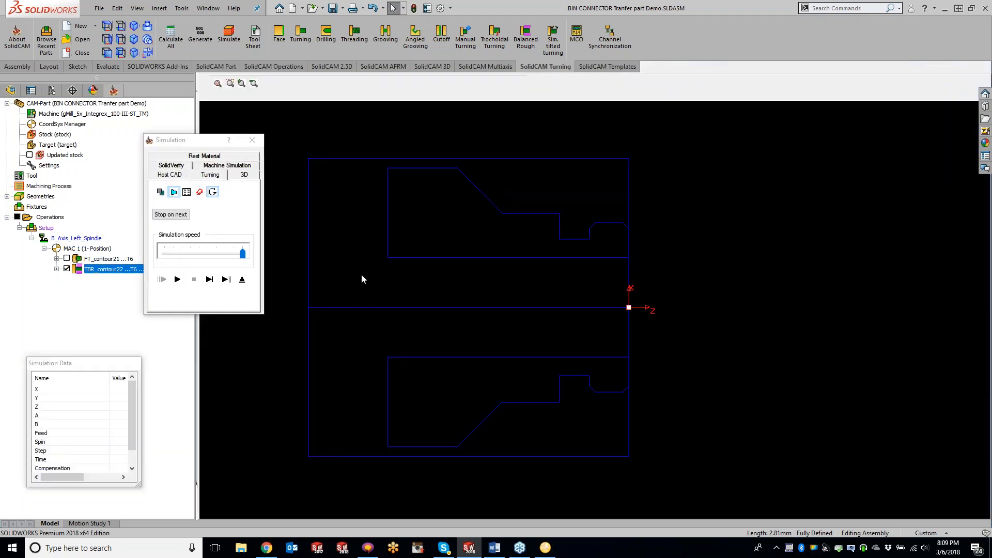
{"action": "left_click", "coordinate": [210, 280]}
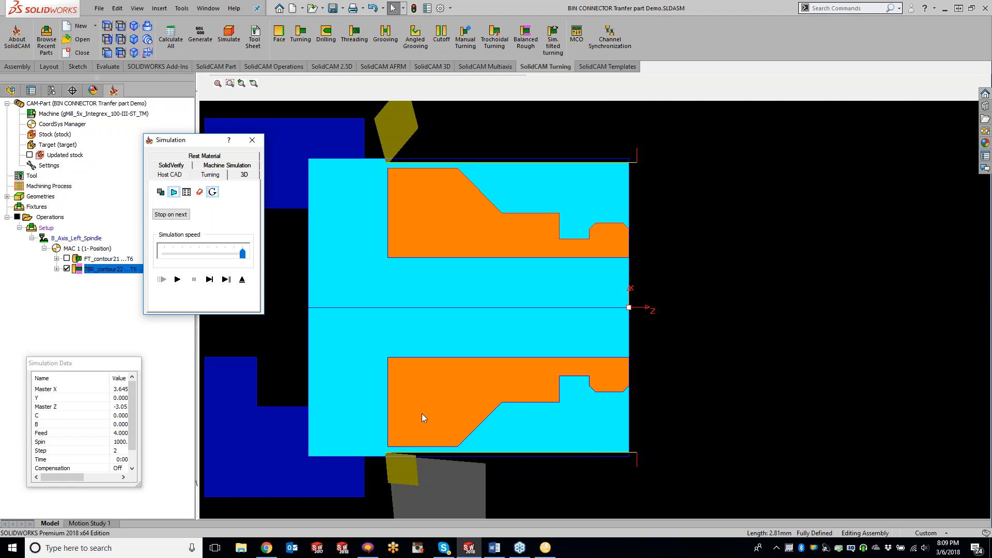
{"action": "left_click", "coordinate": [177, 280]}
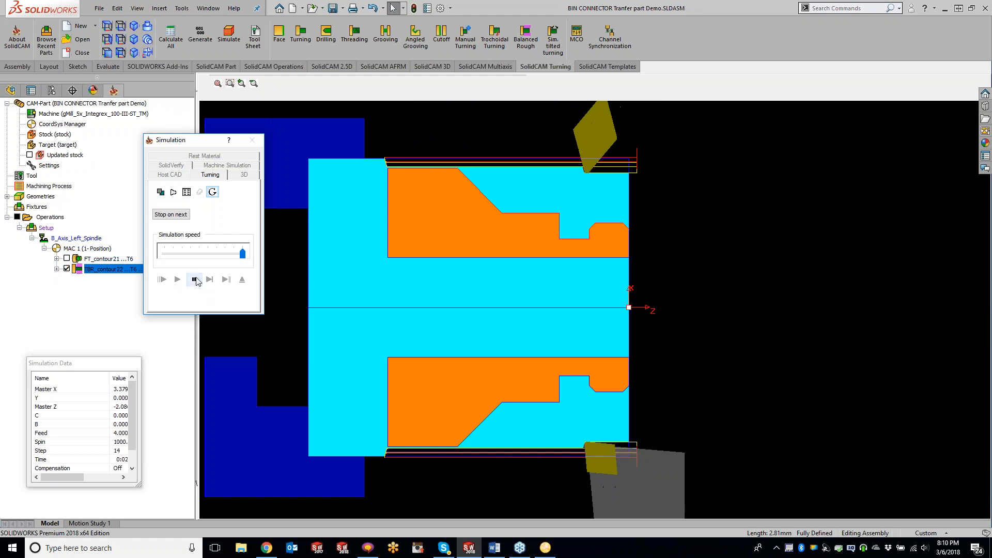
{"action": "left_click", "coordinate": [250, 140]}
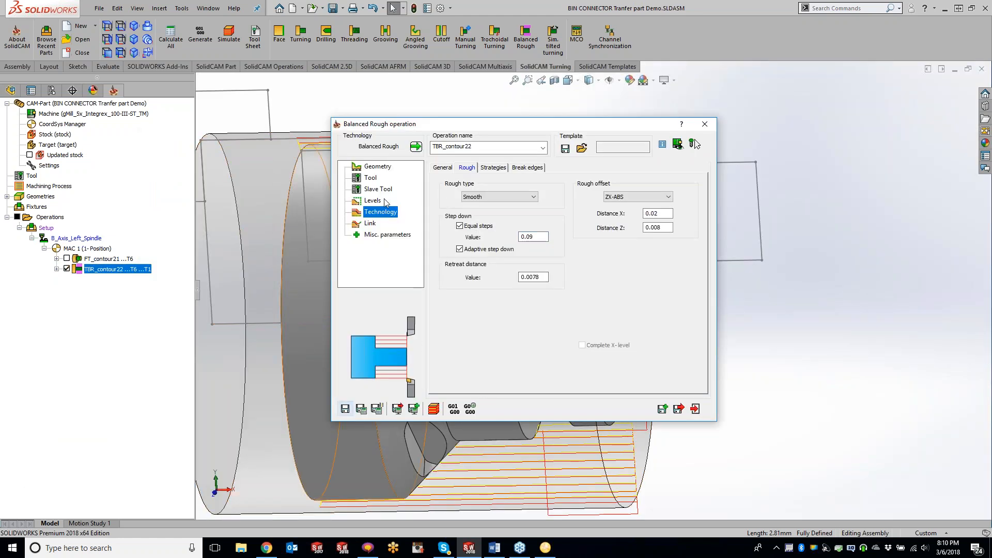
Set the balanced mode to Trailing with a distance of 0.25, and save and calculate the operation.
{"action": "left_click", "coordinate": [442, 168]}
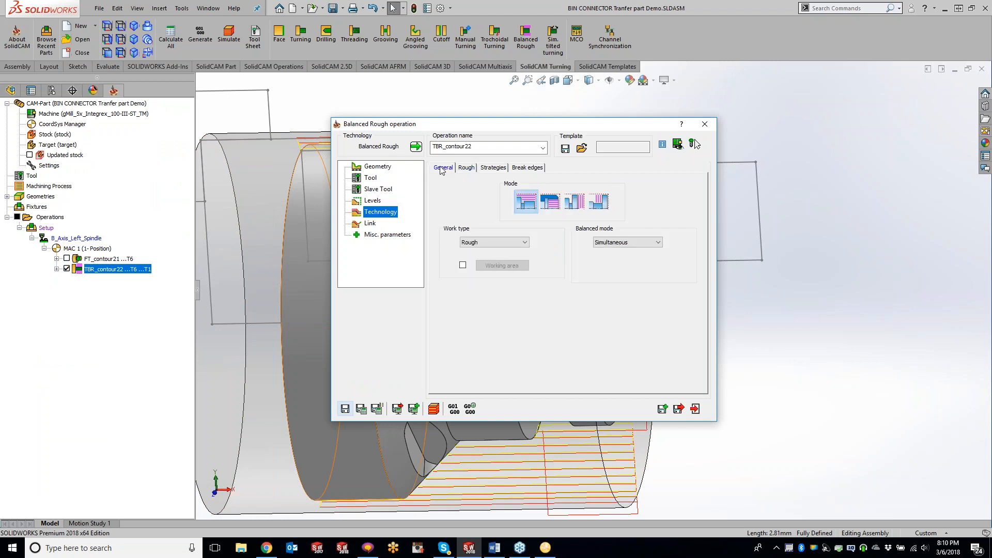
{"action": "left_click", "coordinate": [622, 243]}
{"action": "left_click", "coordinate": [620, 256]}
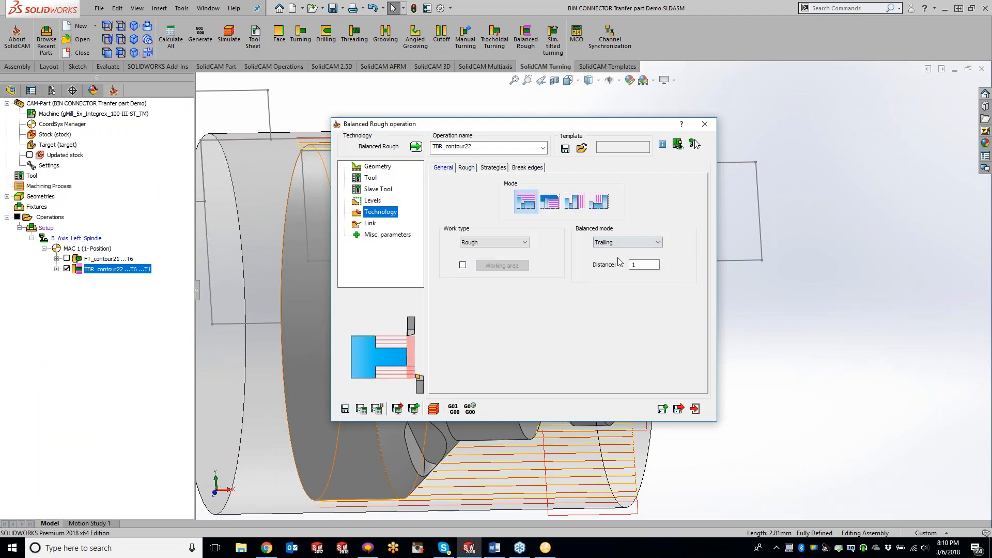
{"action": "left_click", "coordinate": [638, 266]}
{"action": "double_click", "coordinate": [637, 265]}
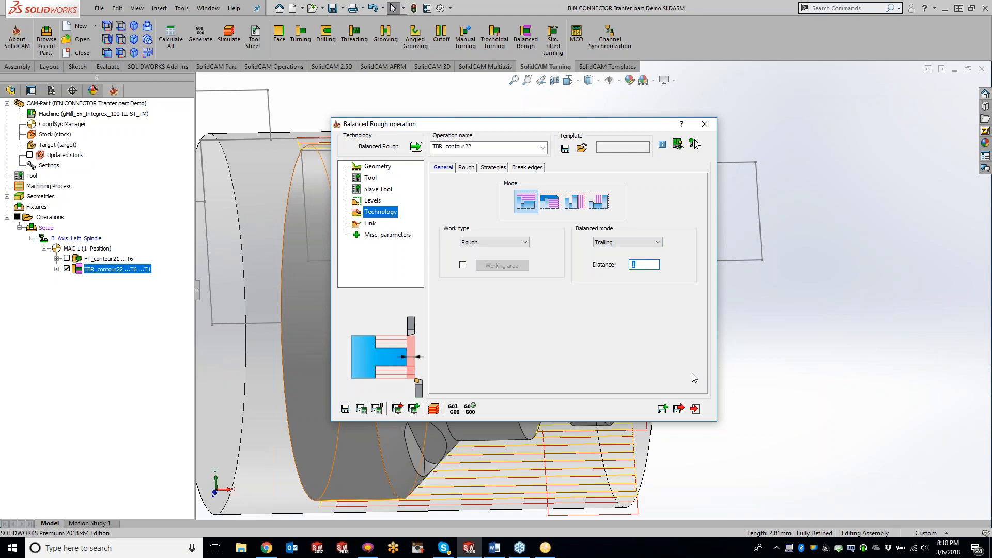
{"action": "type", "text": ".25"}
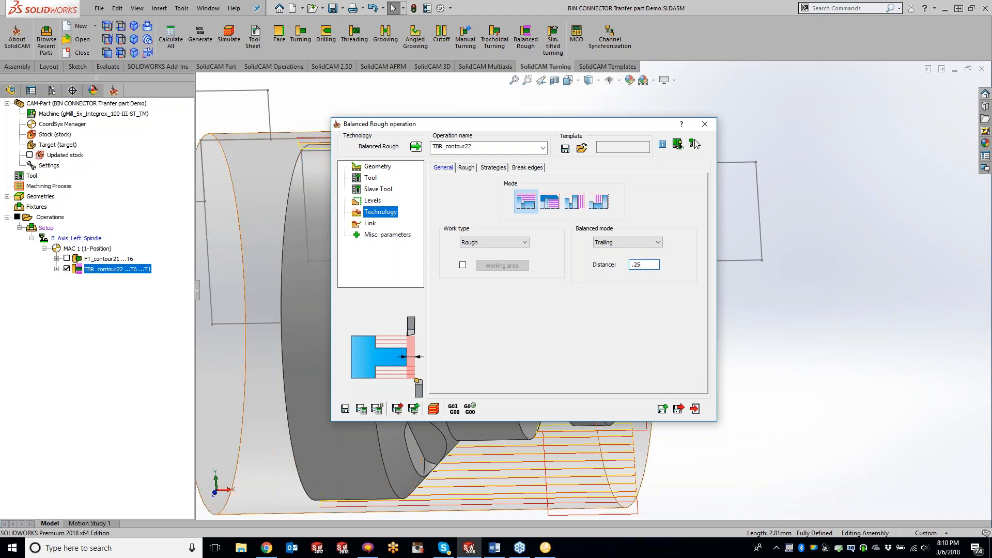
{"action": "left_click", "coordinate": [361, 408]}
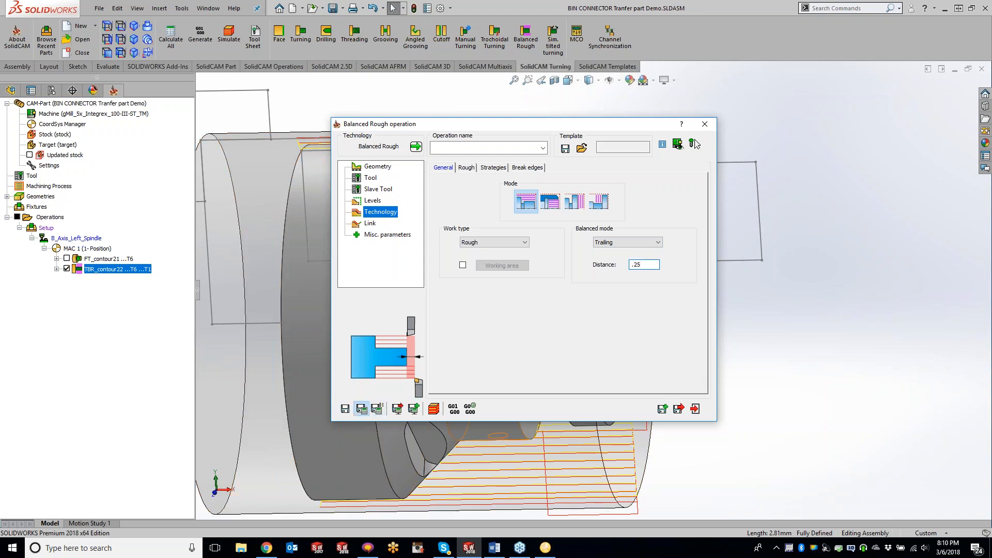
Simulate the trailing balanced rough toolpath in the Turning simulation, stepping once before playing it, and close the simulation.
{"action": "left_click", "coordinate": [433, 409]}
{"action": "left_click", "coordinate": [210, 174]}
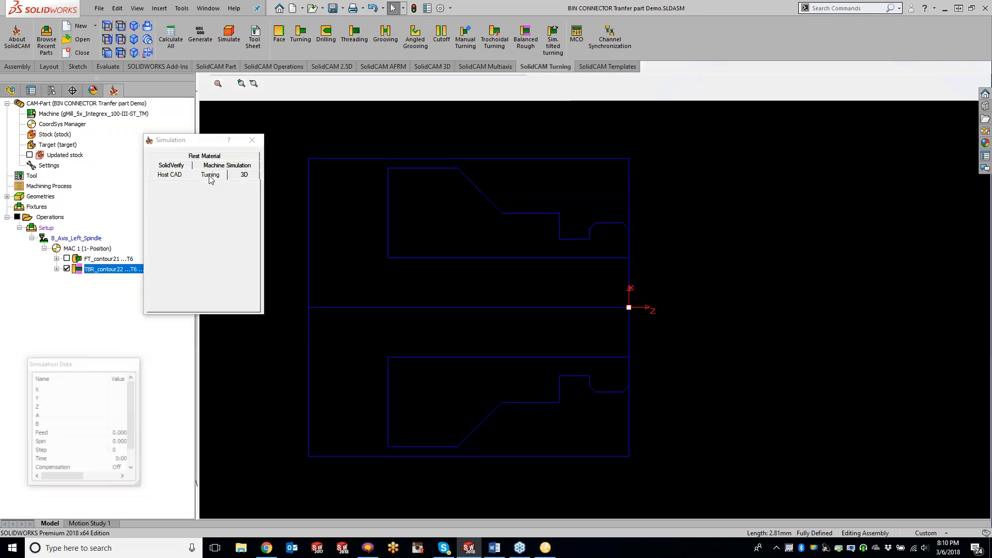
{"action": "left_click", "coordinate": [214, 279]}
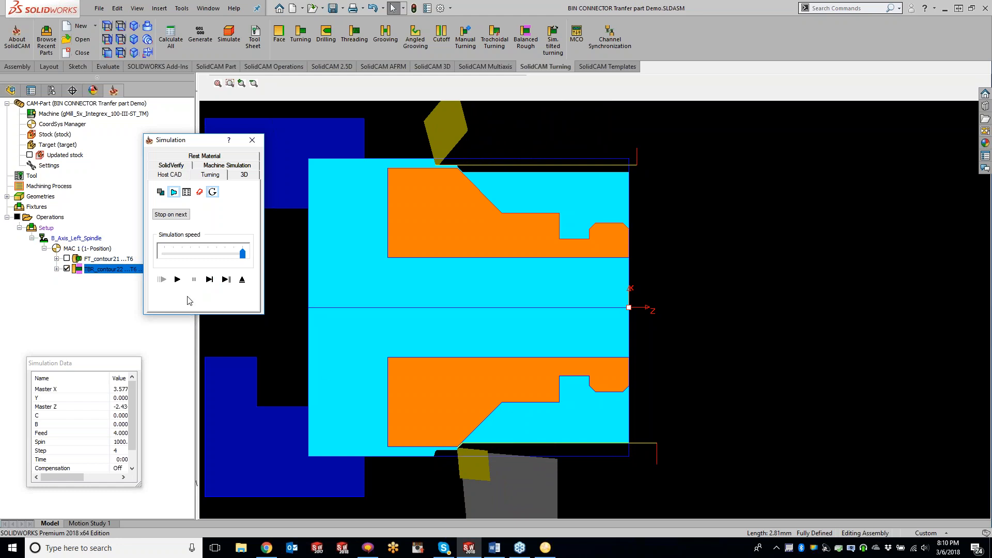
{"action": "left_click", "coordinate": [177, 280]}
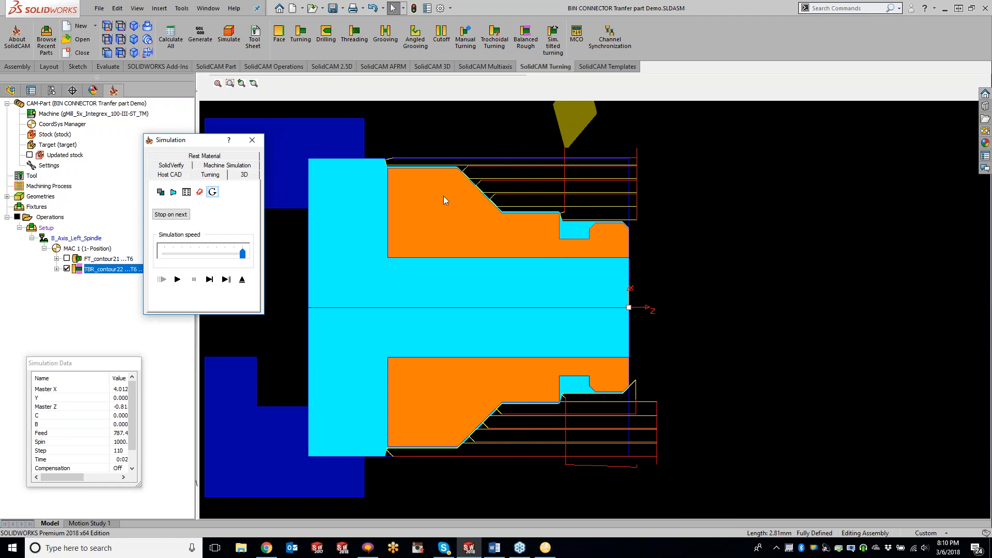
{"action": "left_click", "coordinate": [252, 140]}
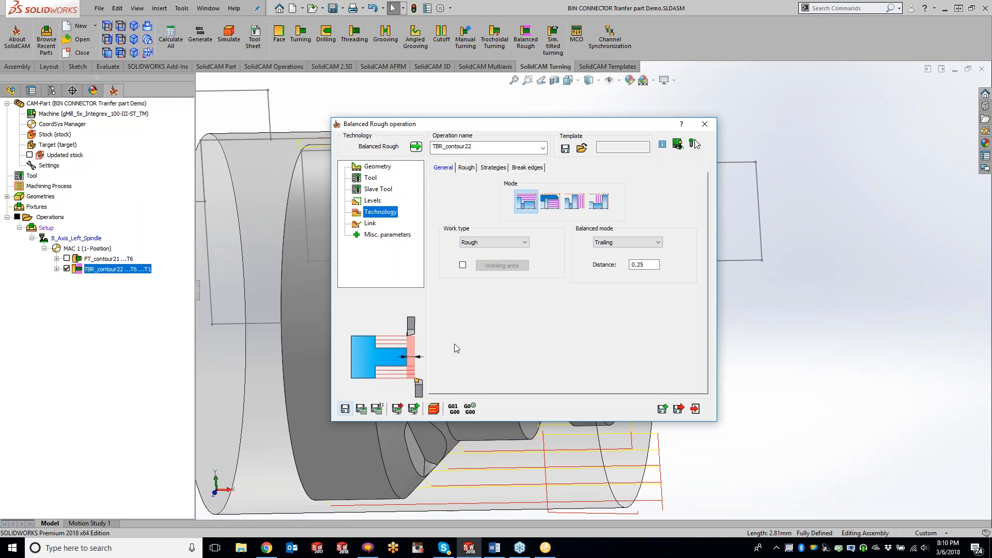
Copy the balanced rough operation, convert the copy to Turning with an ISO-Turning method finish, and save and calculate it.
{"action": "left_click", "coordinate": [663, 409]}
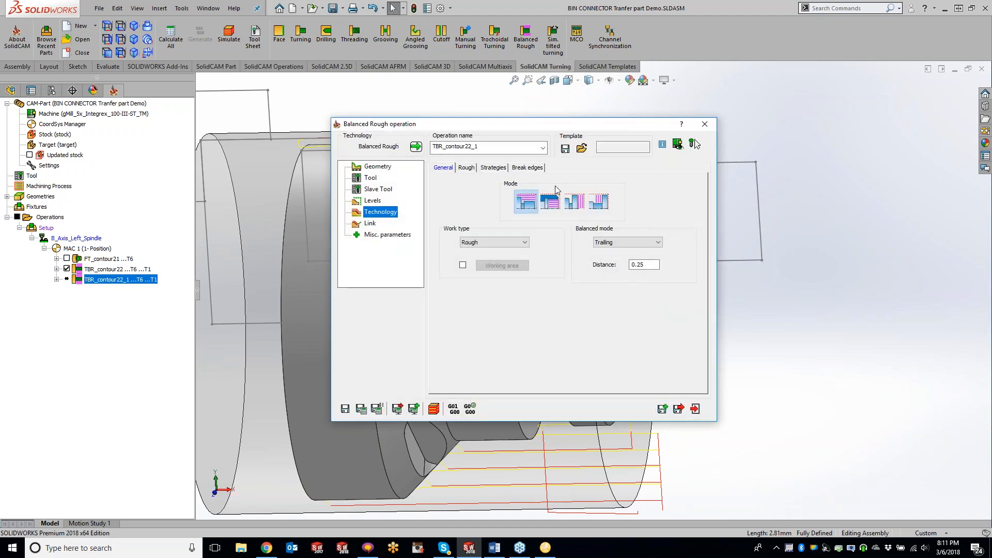
{"action": "left_click", "coordinate": [417, 150]}
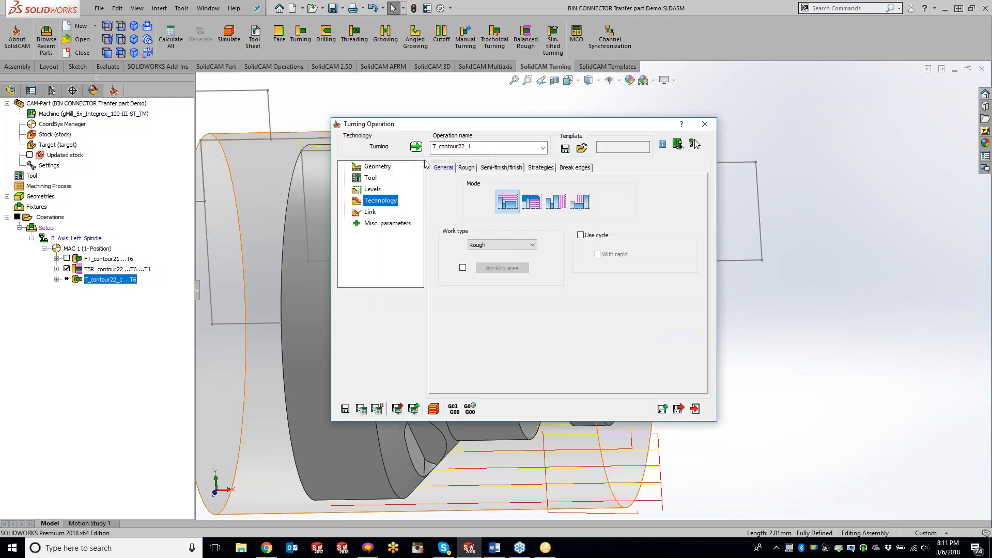
{"action": "left_click", "coordinate": [502, 168]}
{"action": "left_click", "coordinate": [630, 198]}
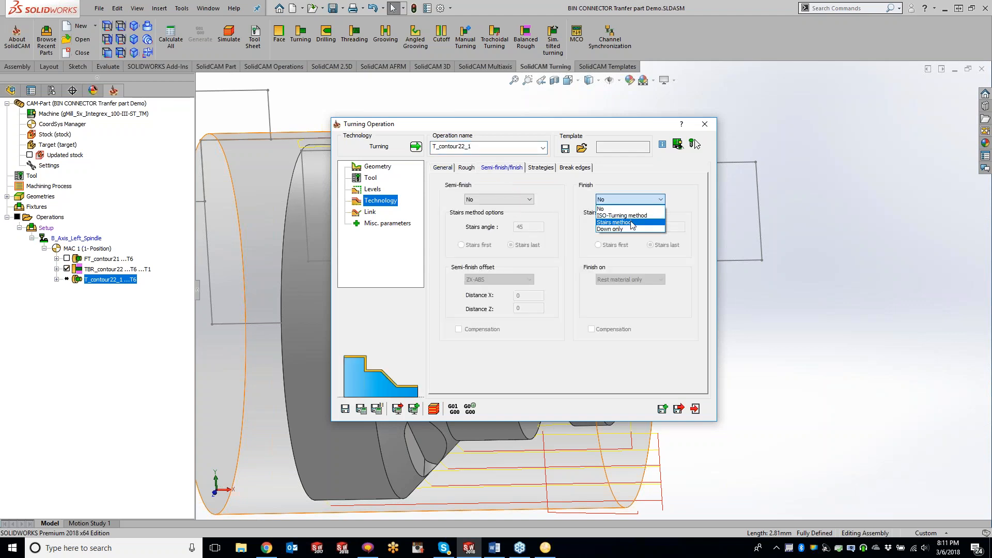
{"action": "left_click", "coordinate": [631, 216]}
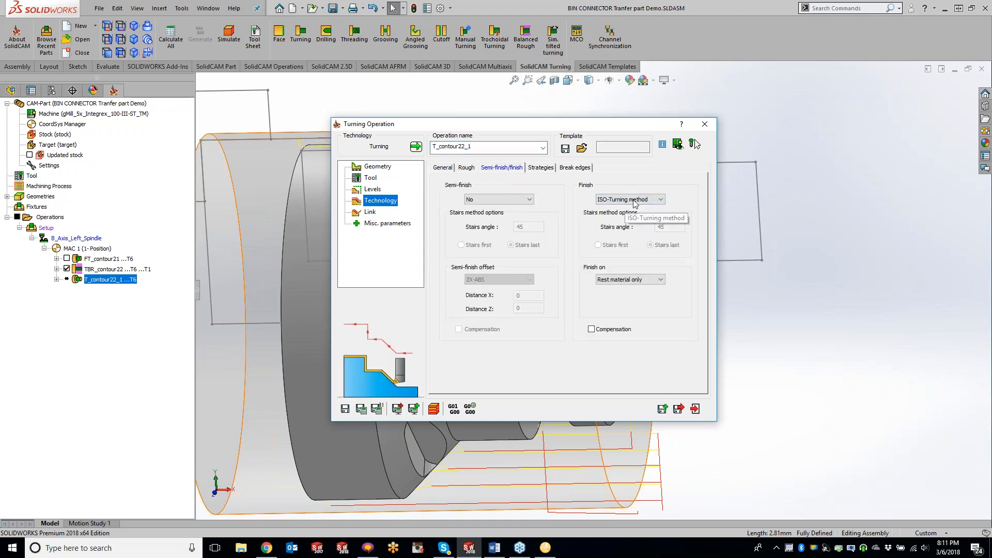
{"action": "left_click", "coordinate": [361, 409]}
Play the turning operation's finish pass in the Turning simulation and close the simulation.
{"action": "left_click", "coordinate": [435, 410]}
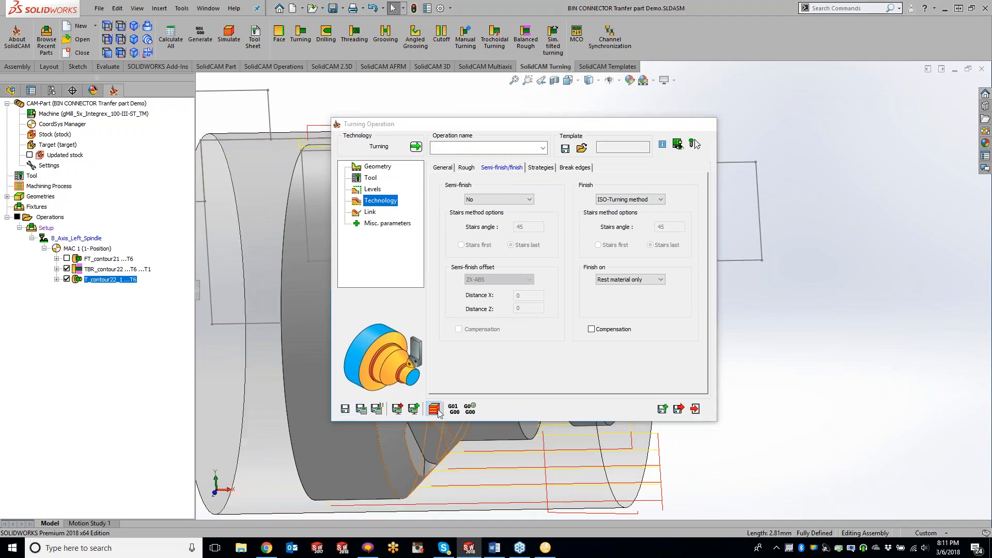
{"action": "left_click", "coordinate": [217, 175]}
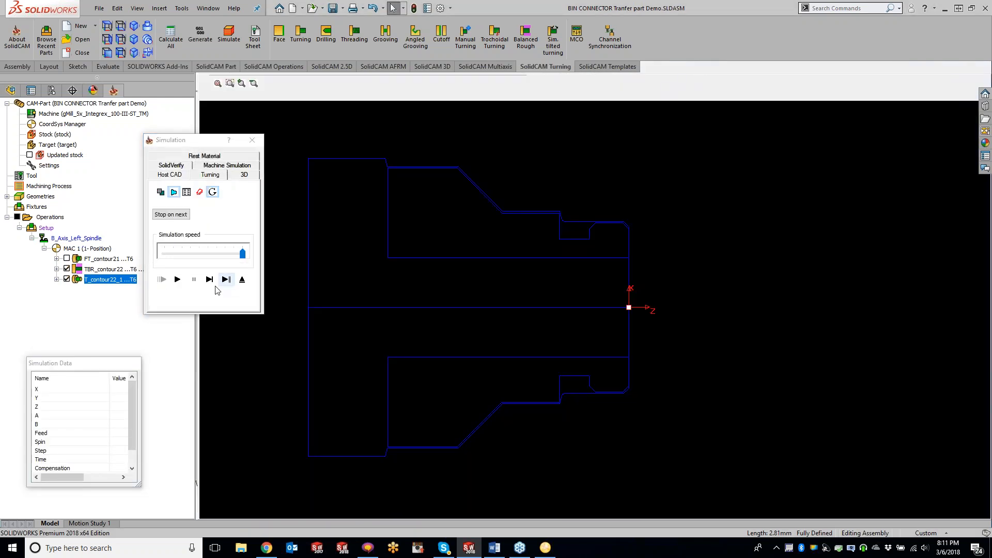
{"action": "left_click", "coordinate": [177, 279]}
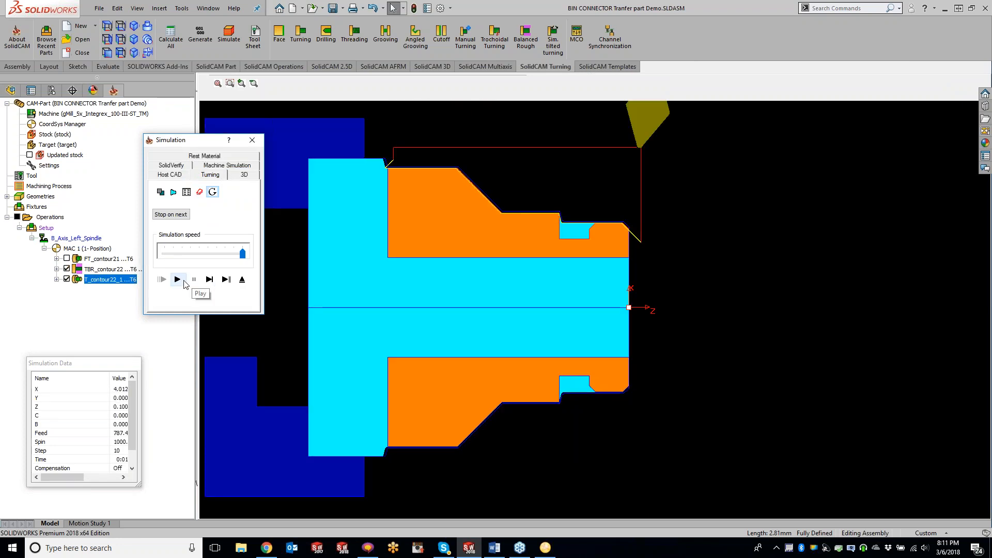
{"action": "left_click", "coordinate": [252, 140]}
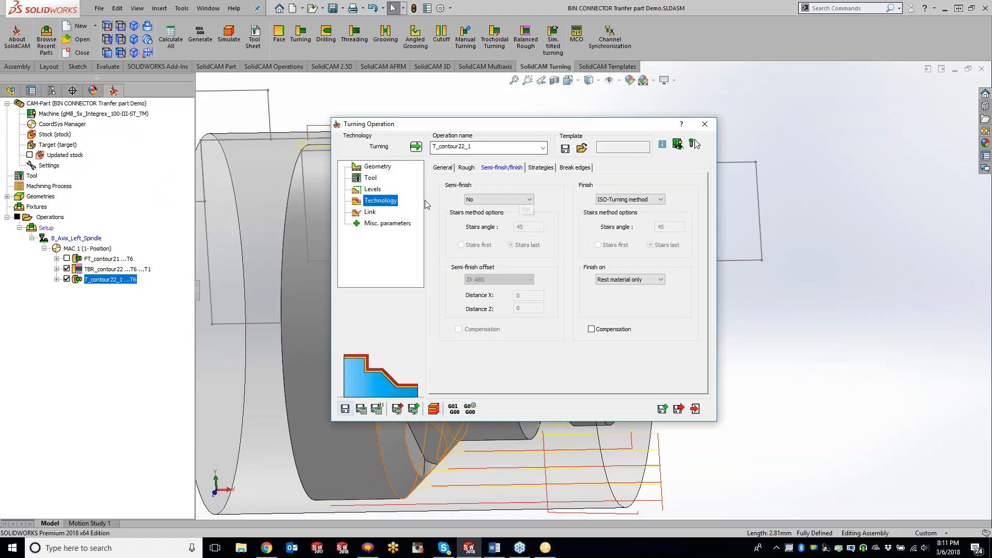
Switch the turning strategy to descending motions, recalculate, and play the toolpath in the Turning simulation.
{"action": "left_click", "coordinate": [538, 170]}
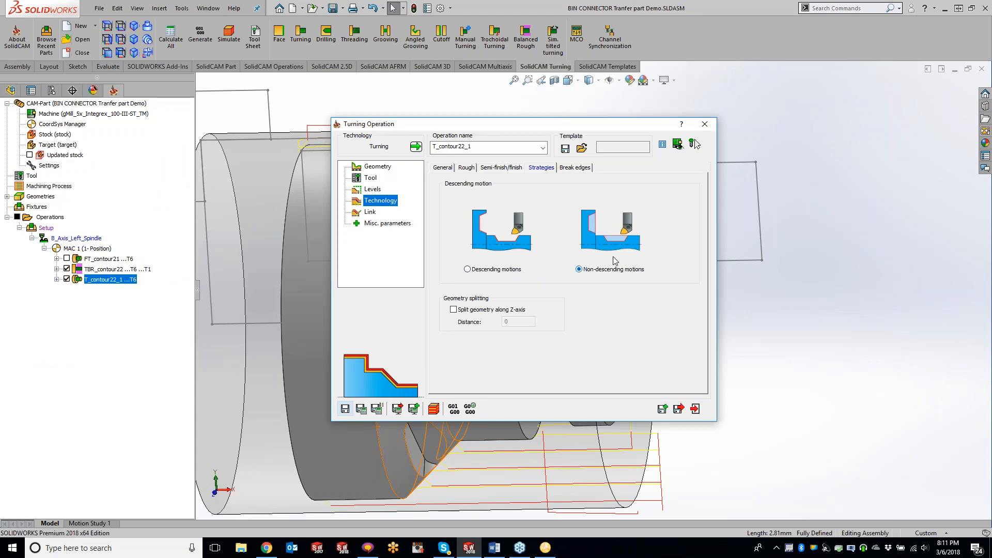
{"action": "left_click", "coordinate": [468, 269]}
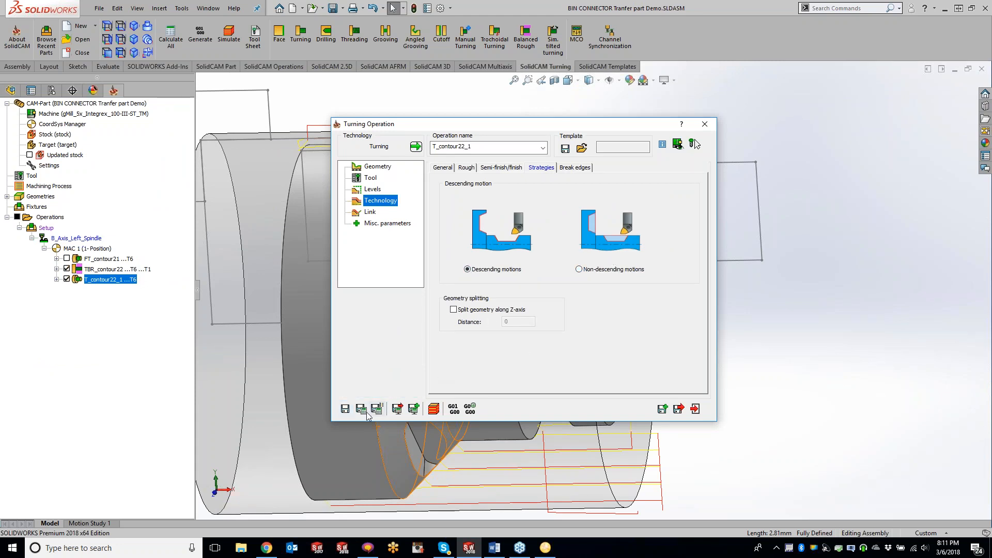
{"action": "left_click", "coordinate": [434, 409]}
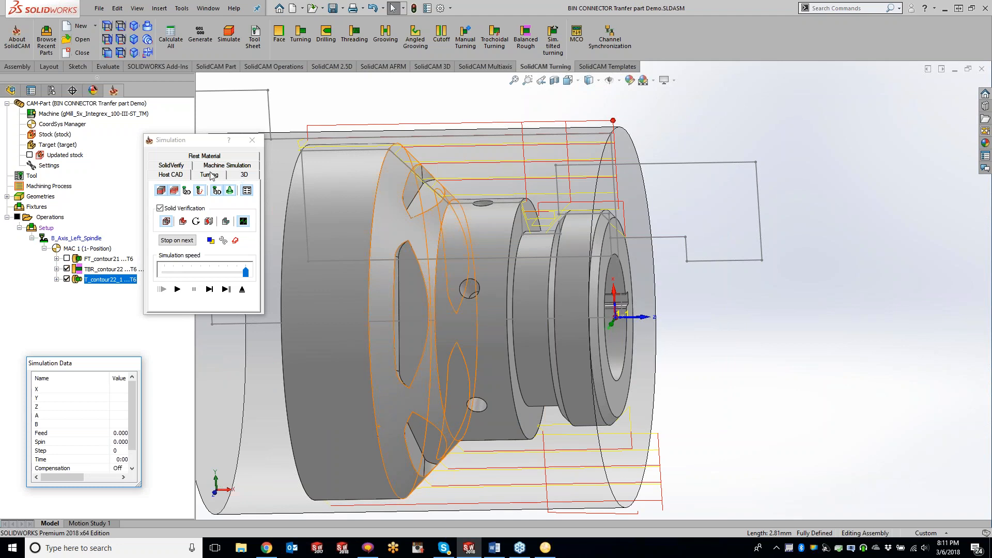
{"action": "left_click", "coordinate": [210, 174]}
{"action": "left_click", "coordinate": [178, 279]}
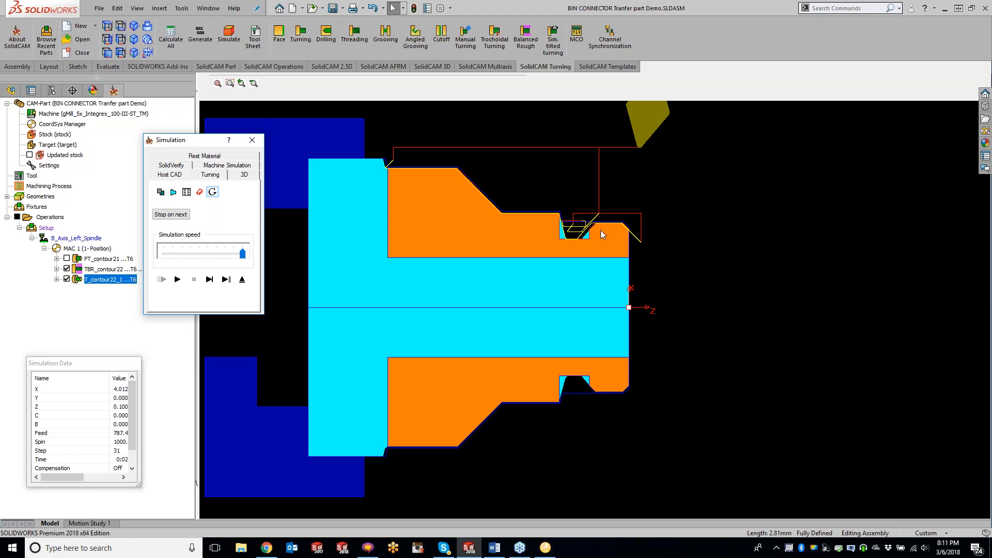
{"action": "left_click", "coordinate": [252, 140]}
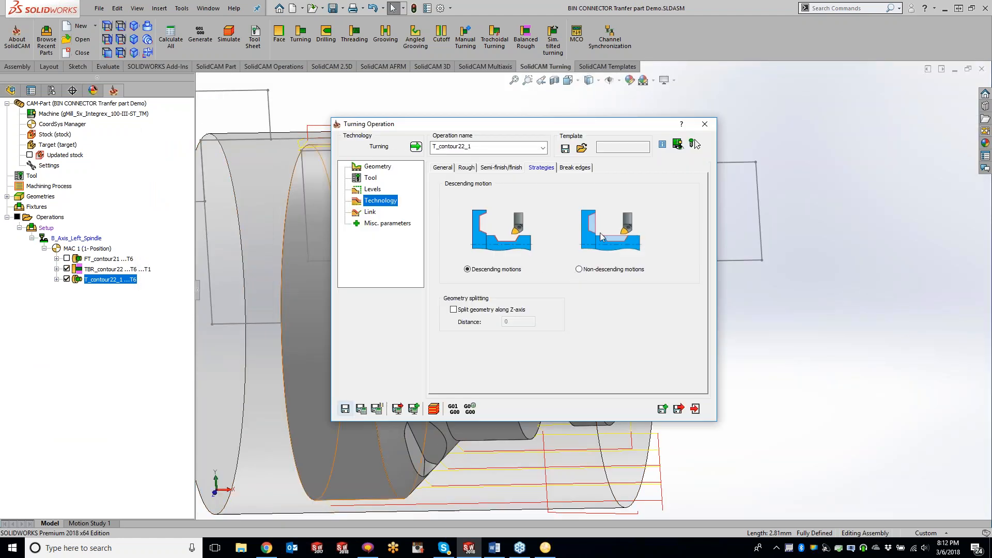
Set the strategy back to non-descending motions, recalculate and play the Turning simulation, and close the turning operation.
{"action": "left_click", "coordinate": [578, 269]}
{"action": "left_click", "coordinate": [434, 409]}
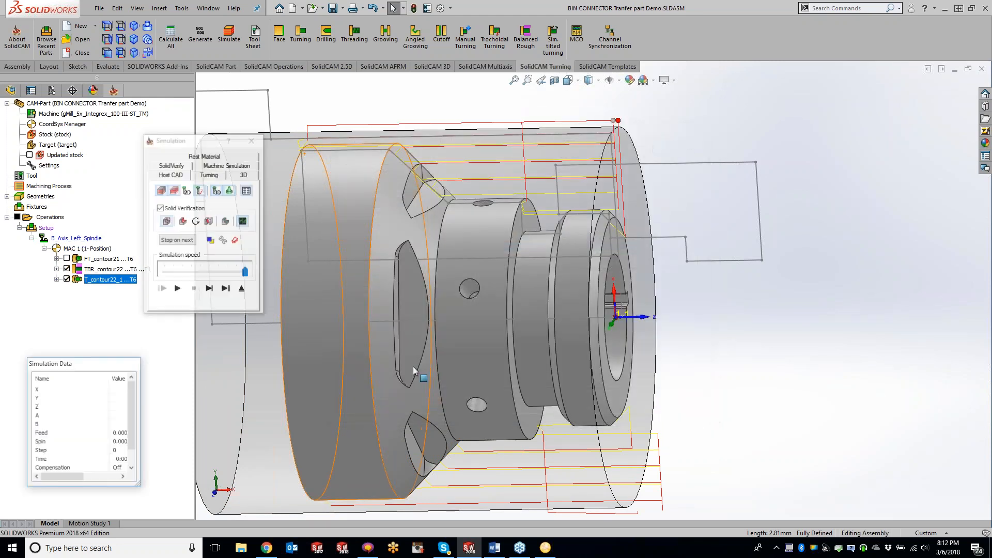
{"action": "left_click", "coordinate": [213, 176]}
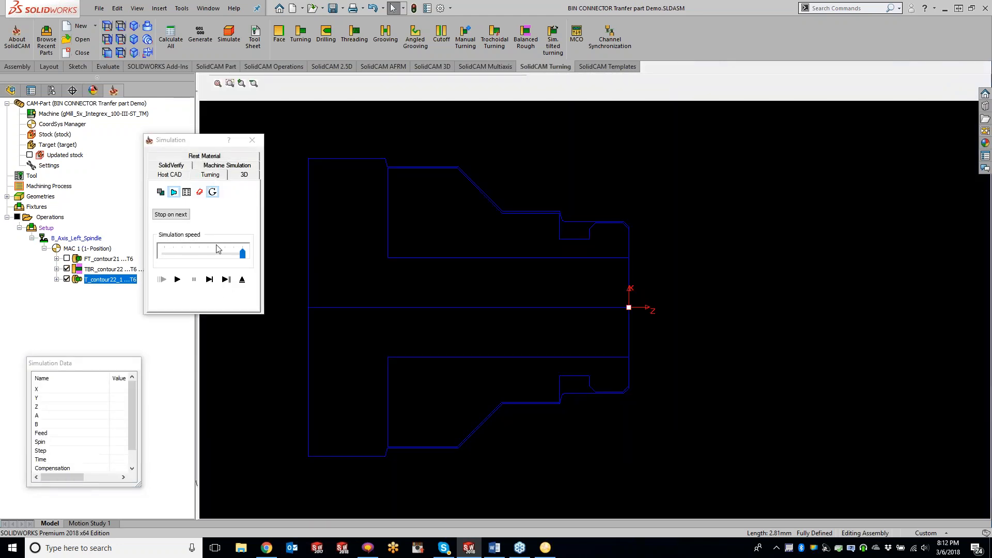
{"action": "left_click", "coordinate": [178, 279]}
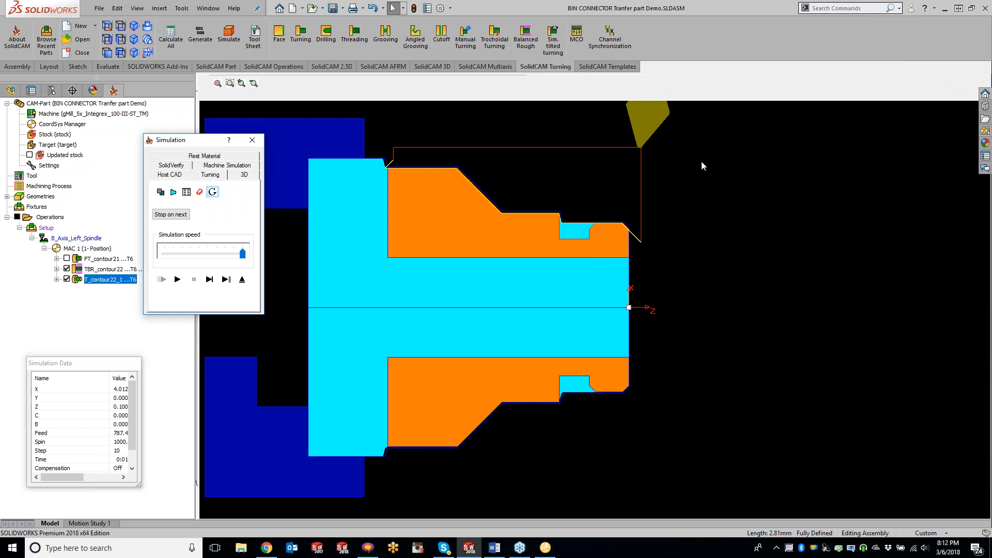
{"action": "left_click", "coordinate": [252, 141]}
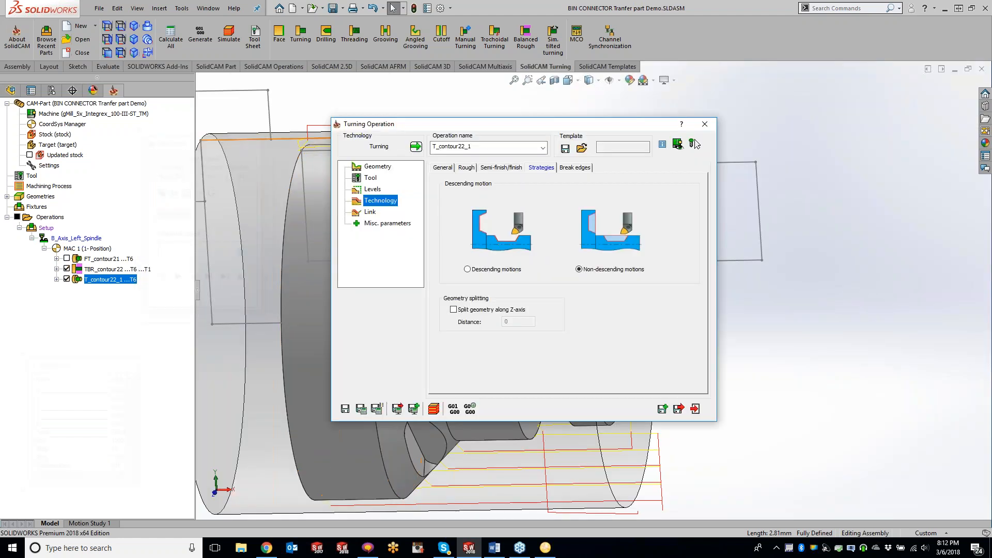
{"action": "left_click", "coordinate": [714, 127]}
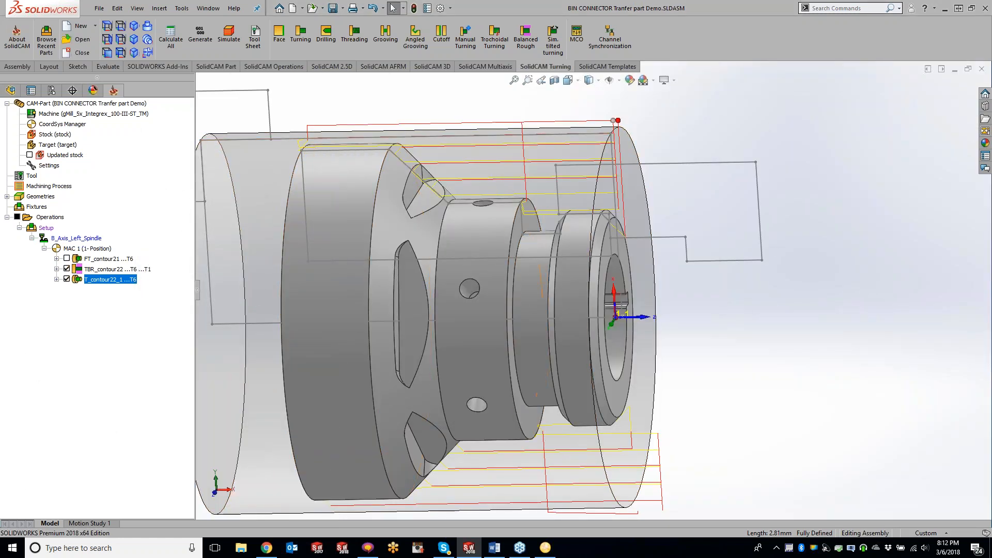
Add a drilling operation on the Lower_Turret_Left_Spindle submachine and assign Lower_Turret tool 3, the 1 inch drill.
{"action": "left_click", "coordinate": [327, 37]}
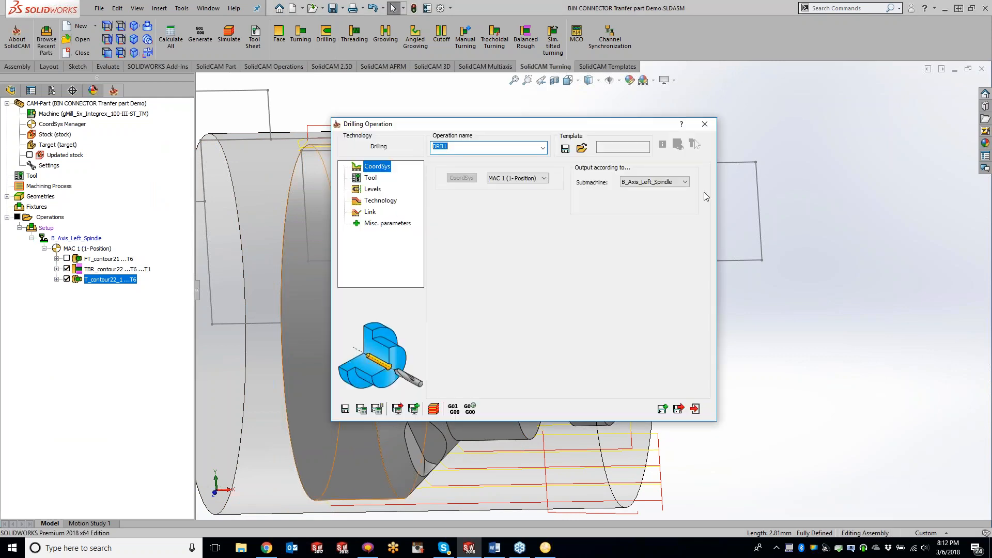
{"action": "left_click", "coordinate": [670, 184]}
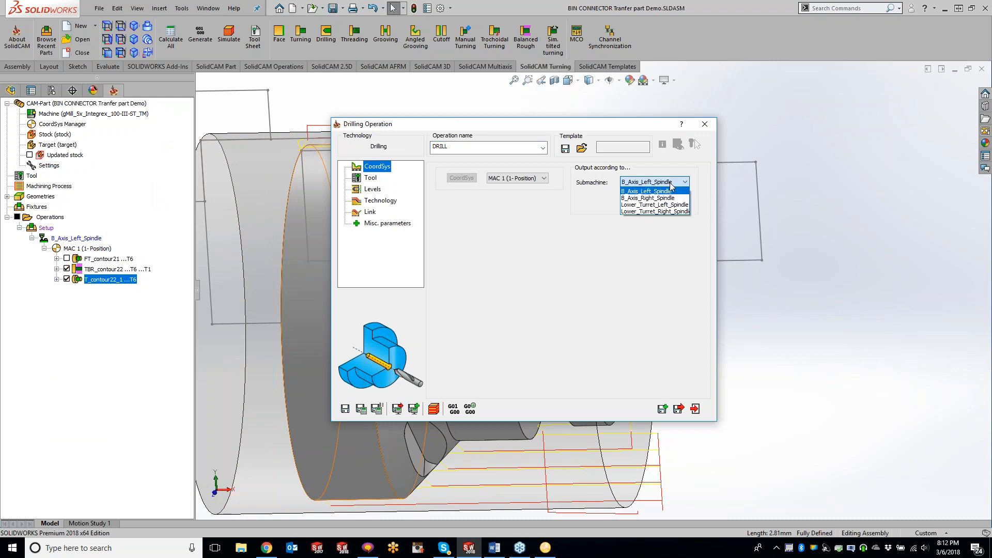
{"action": "left_click", "coordinate": [673, 205]}
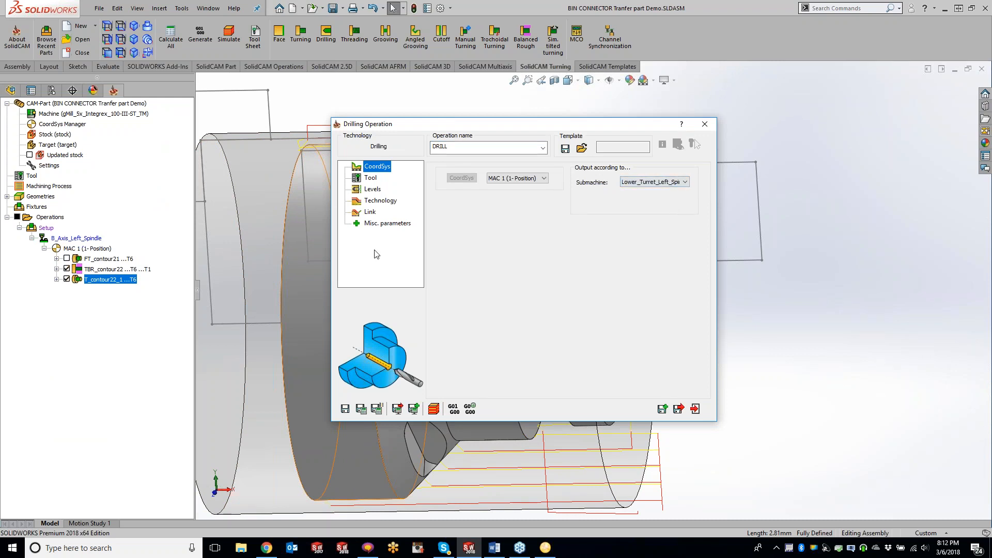
{"action": "left_click", "coordinate": [369, 178]}
{"action": "left_click", "coordinate": [522, 316]}
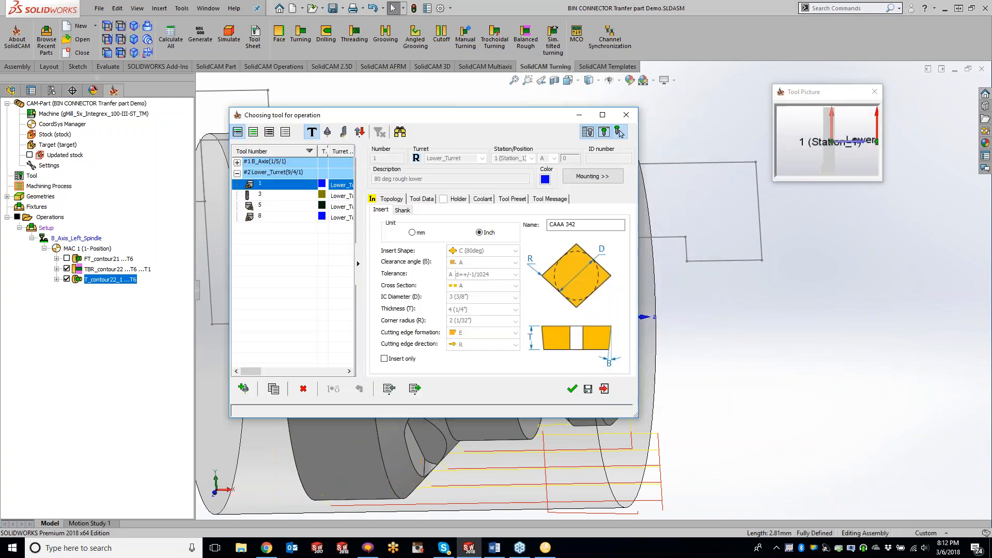
{"action": "left_click", "coordinate": [277, 196]}
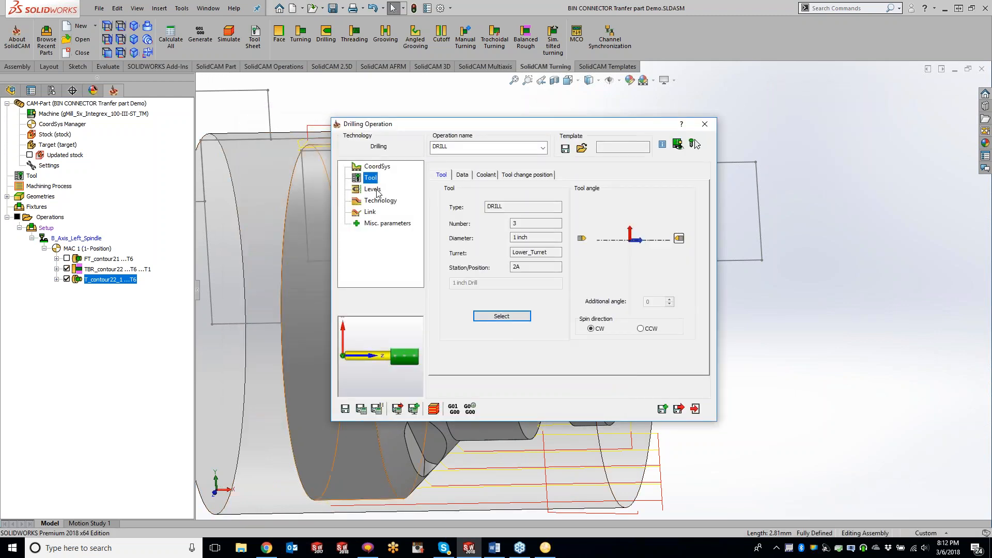
Define the drilling operation's drill end position by picking the profile vertex at the back edge of the large flange.
{"action": "left_click", "coordinate": [377, 189]}
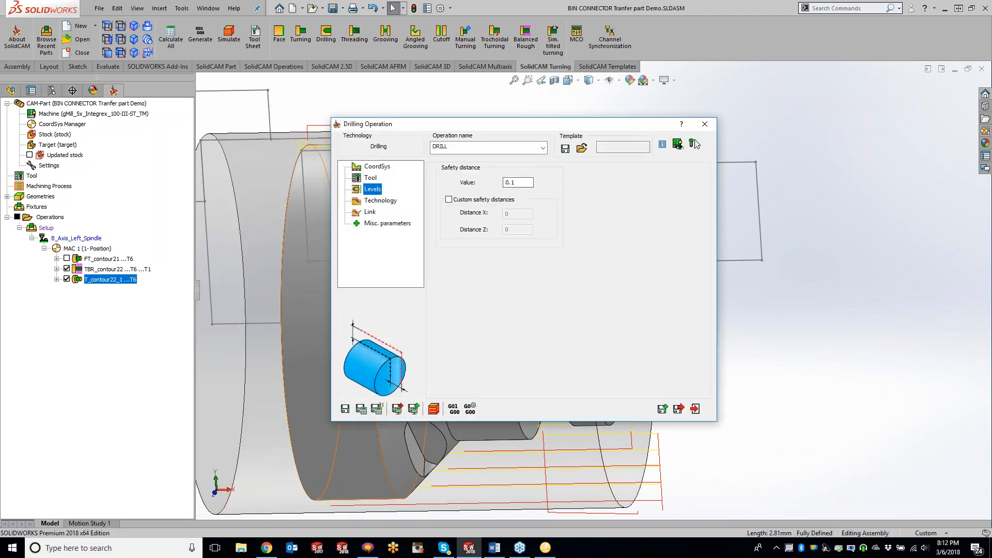
{"action": "left_click", "coordinate": [373, 201]}
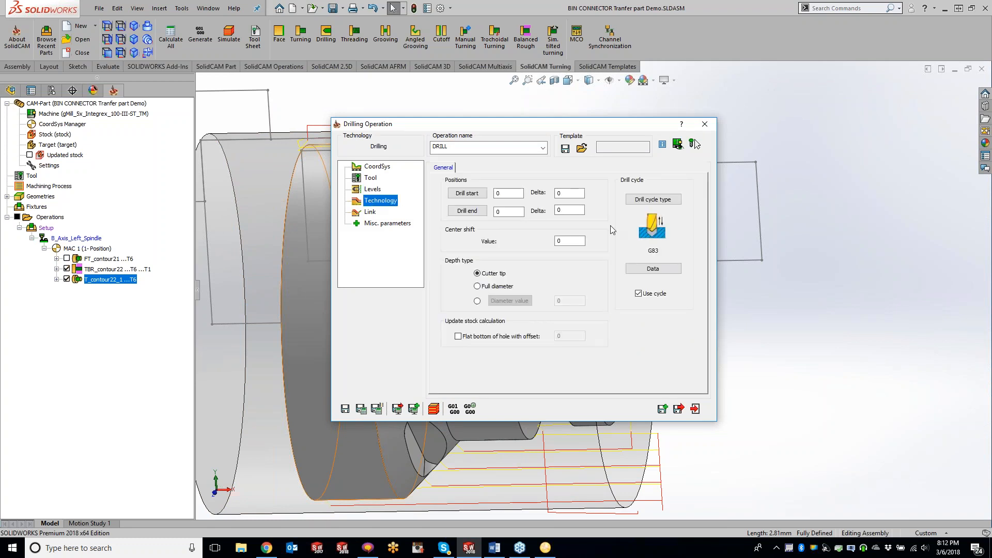
{"action": "left_click_drag", "start_coordinate": [590, 129], "coordinate": [758, 107]}
{"action": "left_click", "coordinate": [635, 188]}
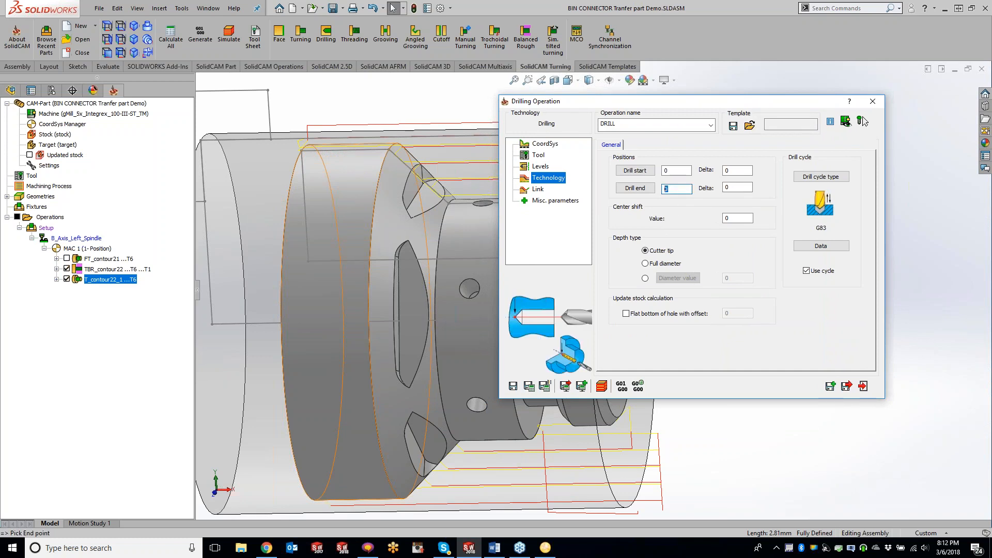
{"action": "left_click", "coordinate": [302, 151]}
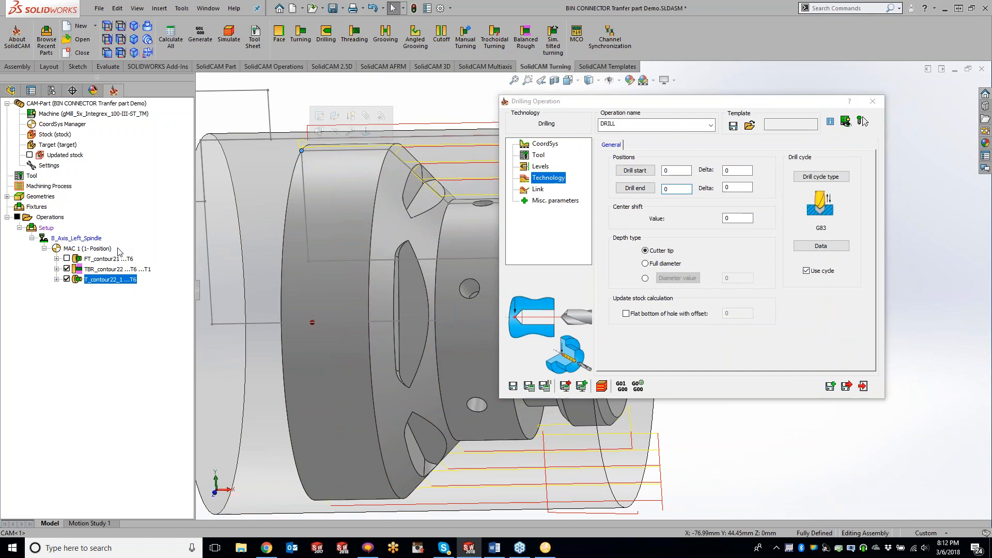
Set the drilling operation's center shift to -0.1 and its depth type to Full diameter.
{"action": "left_click", "coordinate": [725, 218]}
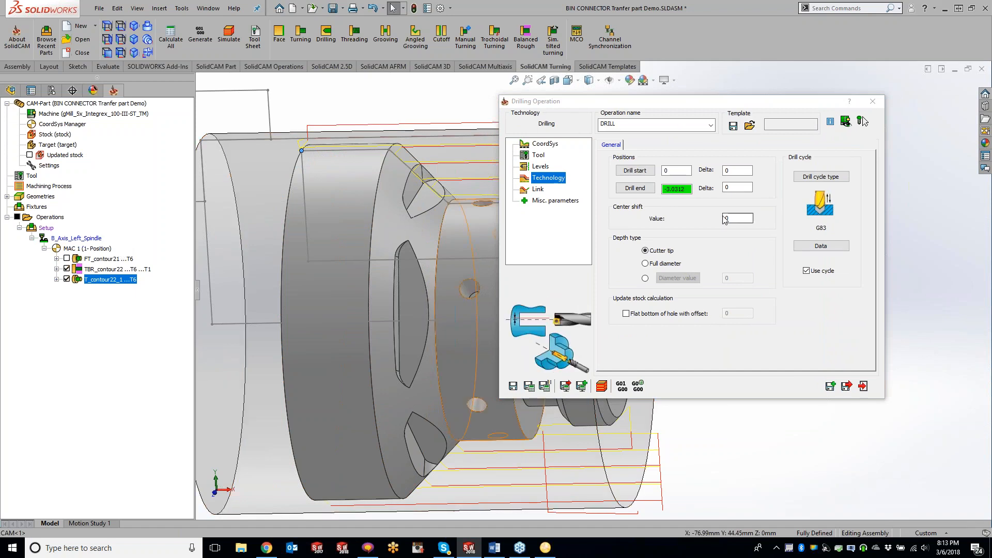
{"action": "double_click", "coordinate": [739, 218]}
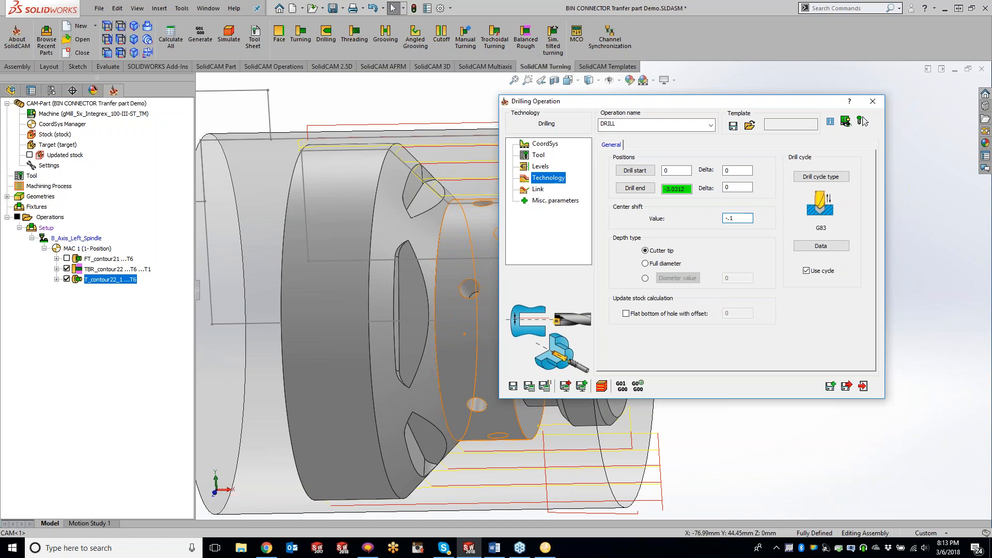
{"action": "left_click", "coordinate": [645, 263]}
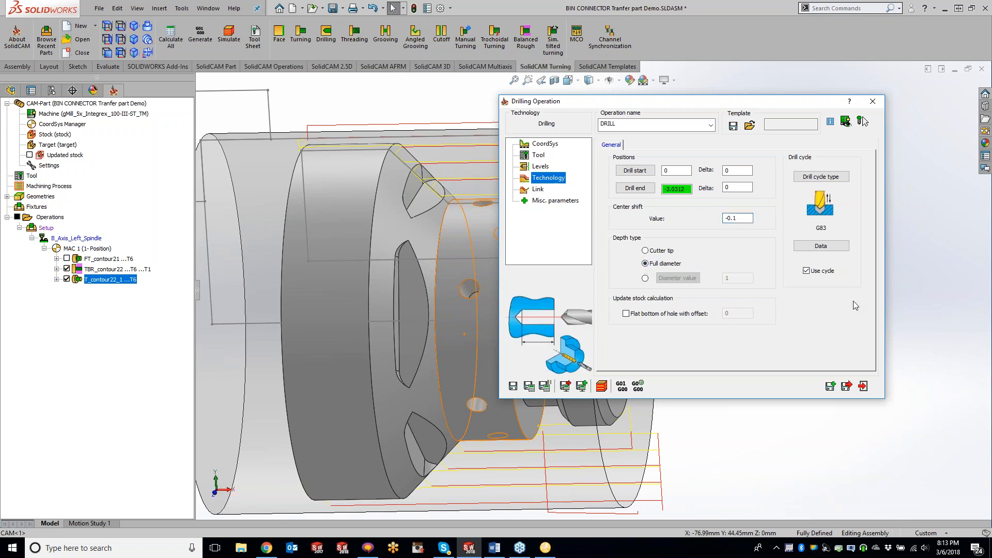
Choose the G83 drill cycle and set its step down to 0.2.
{"action": "left_click", "coordinate": [821, 177]}
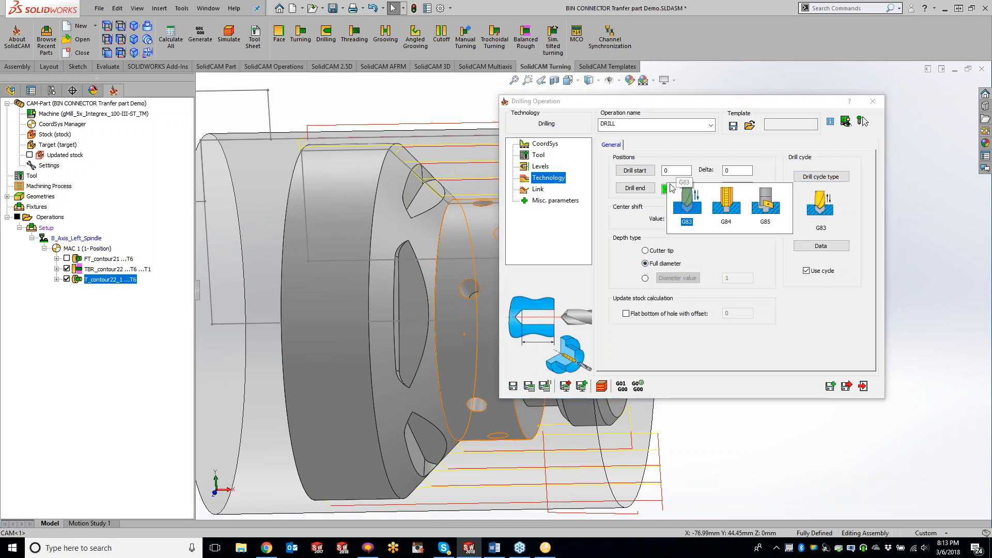
{"action": "left_click", "coordinate": [687, 204]}
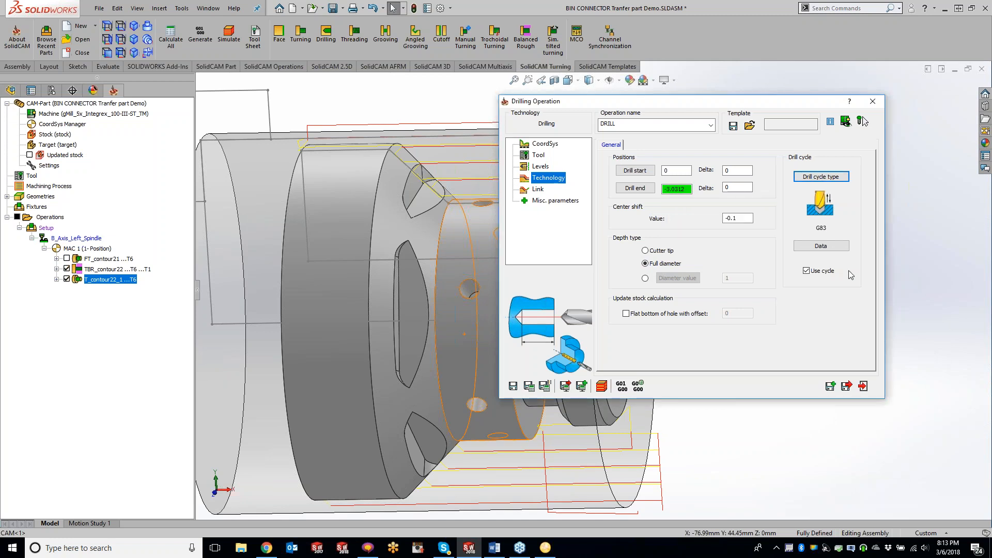
{"action": "left_click", "coordinate": [827, 247]}
{"action": "left_click", "coordinate": [327, 231]}
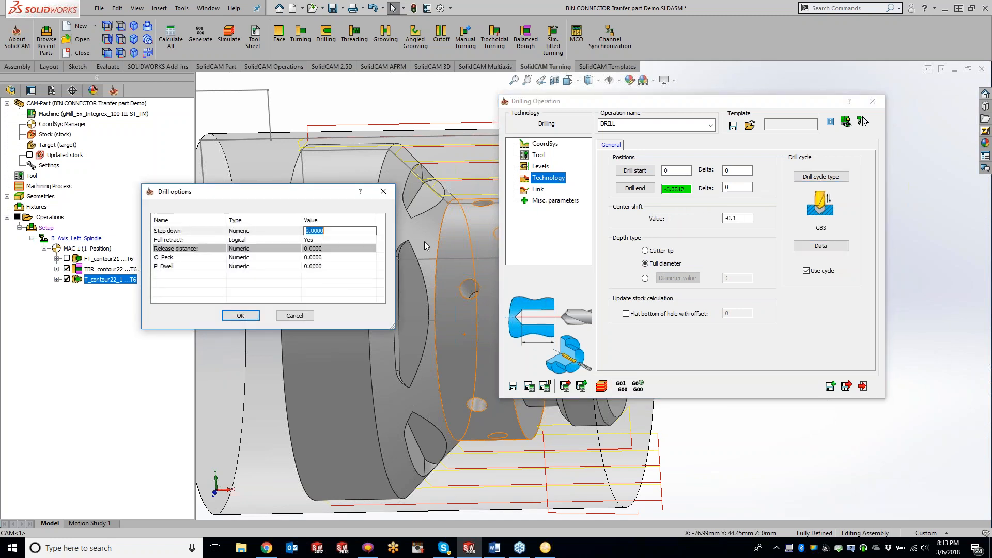
{"action": "type", "text": ".2"}
{"action": "key", "text": "Return"}
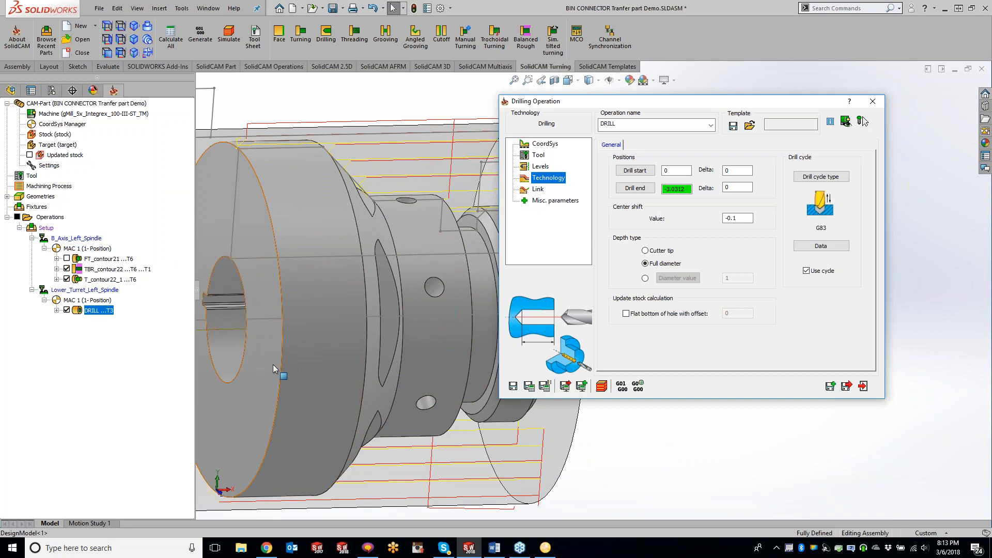
Play the drilling toolpath in the Turning simulation and close the simulation.
{"action": "left_click", "coordinate": [603, 386]}
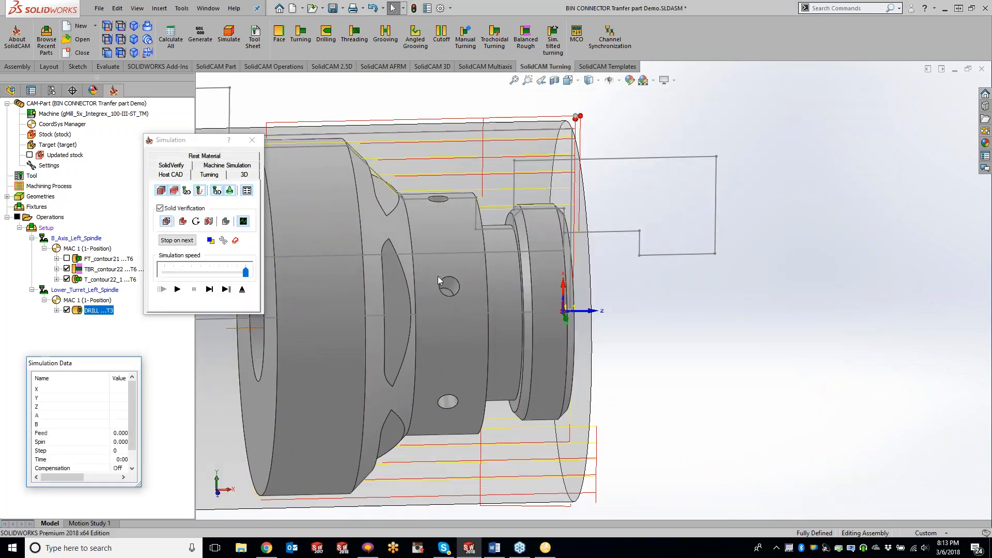
{"action": "left_click", "coordinate": [210, 176]}
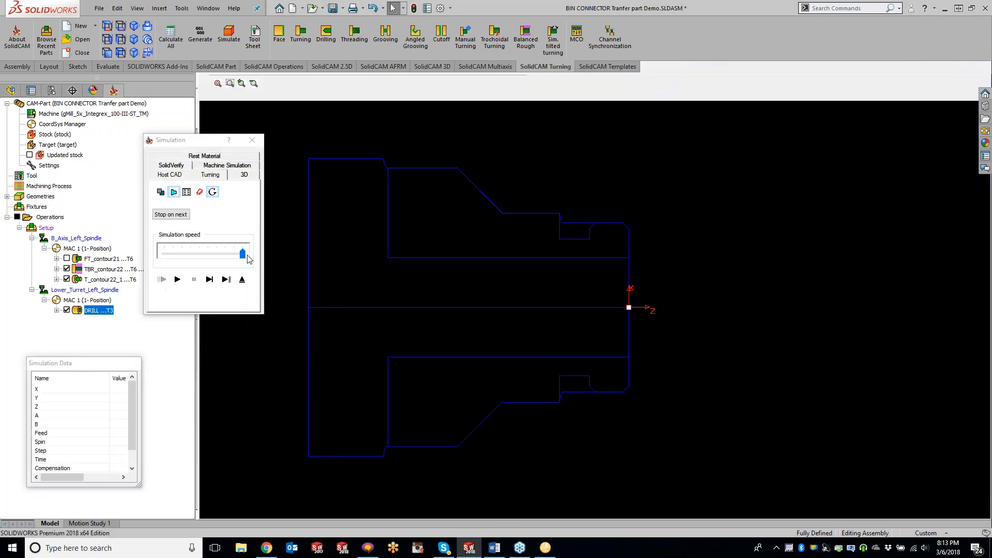
{"action": "left_click", "coordinate": [176, 280]}
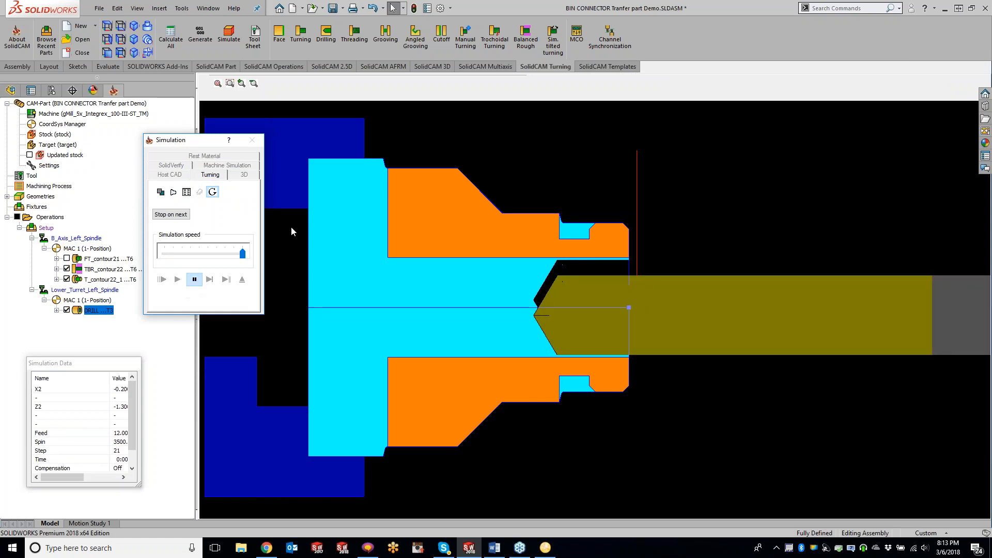
{"action": "left_click", "coordinate": [253, 140]}
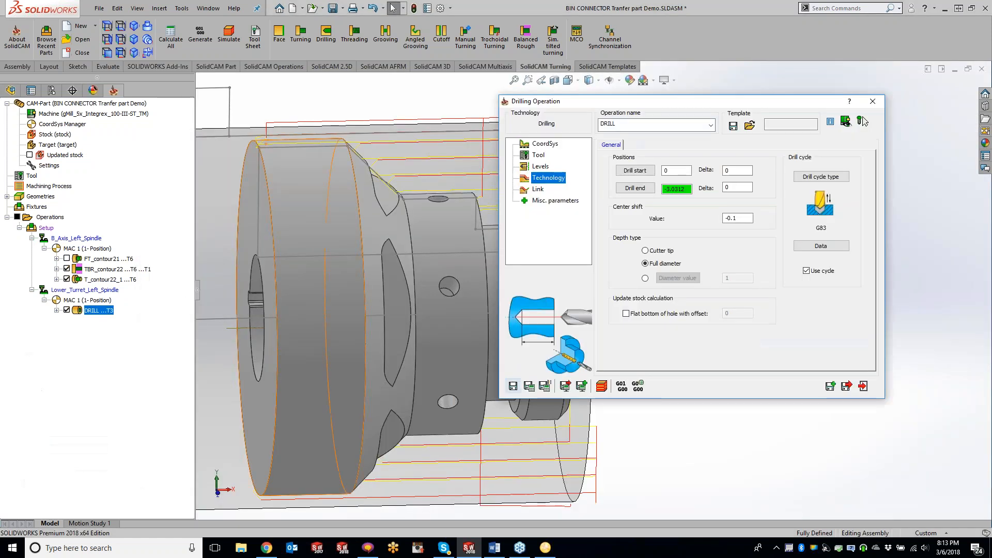
Reset the center shift to 0, set the drill end delta to -0.1, and save and calculate the drilling operation.
{"action": "left_click", "coordinate": [743, 219]}
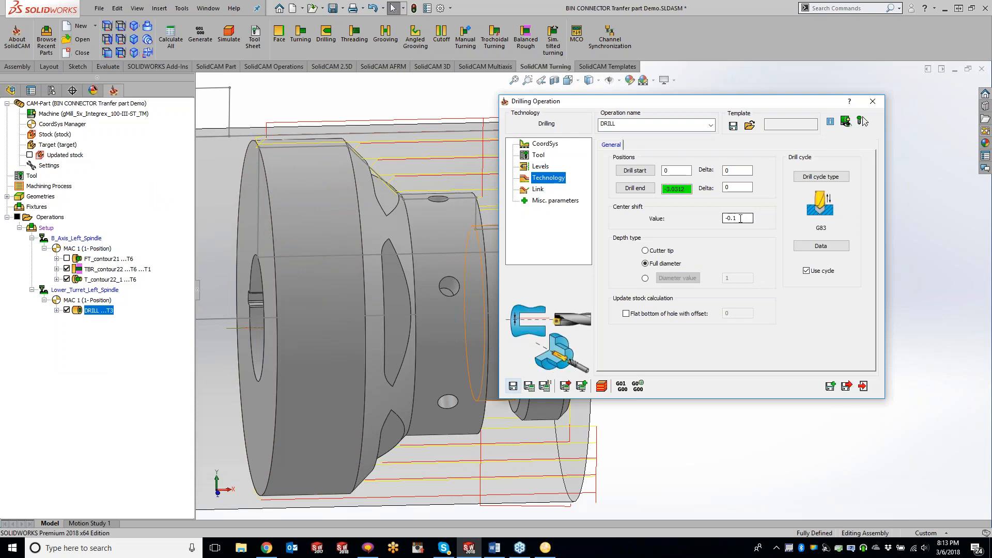
{"action": "double_click", "coordinate": [738, 219]}
{"action": "key", "text": "BackSpace"}
{"action": "type", "text": "0"}
{"action": "key", "text": "shift+Tab"}
{"action": "type", "text": "-"}
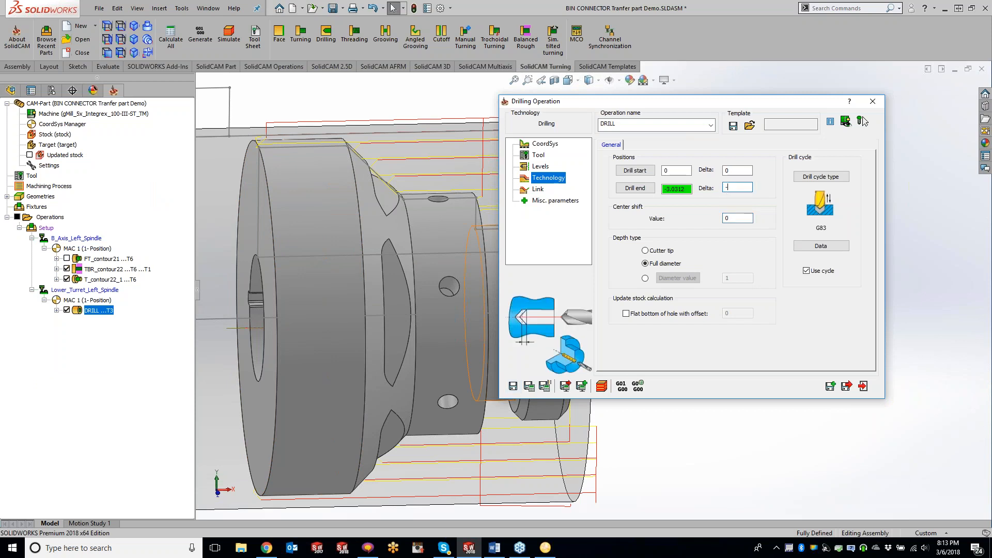
{"action": "type", "text": "0.1"}
{"action": "left_click", "coordinate": [529, 386]}
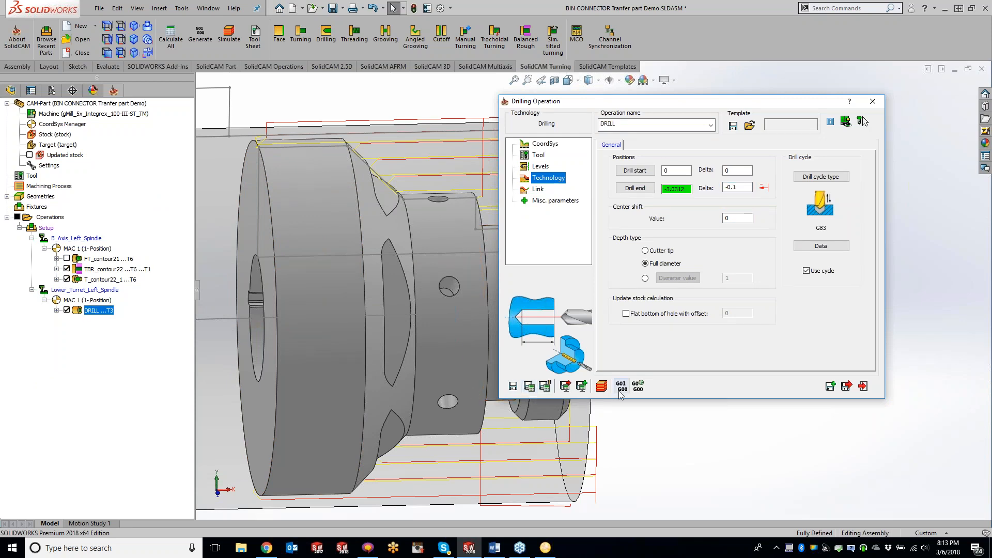
Simulate the recalculated drilling in Turning mode, stepping once before playing it through, and close the simulation.
{"action": "left_click", "coordinate": [861, 121]}
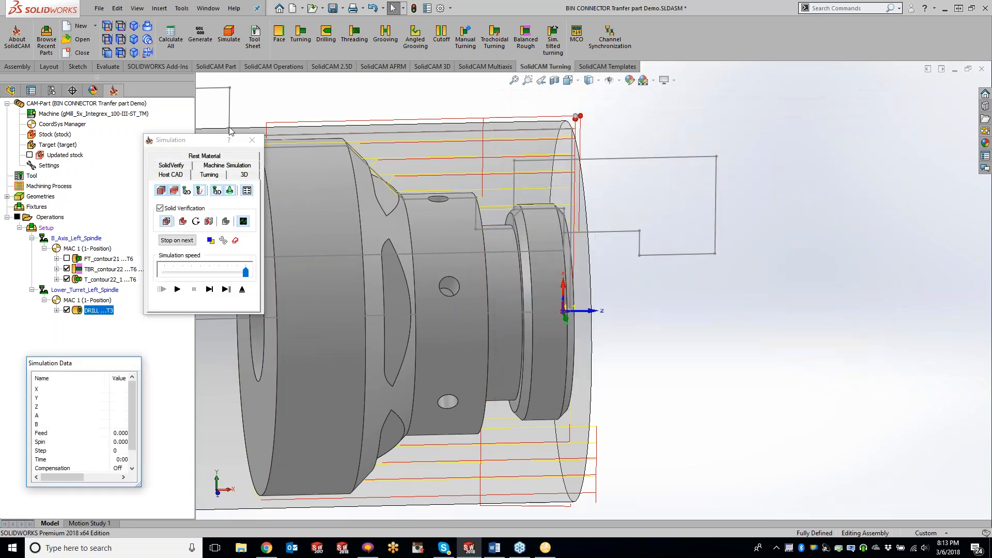
{"action": "left_click", "coordinate": [218, 175]}
{"action": "left_click", "coordinate": [211, 283]}
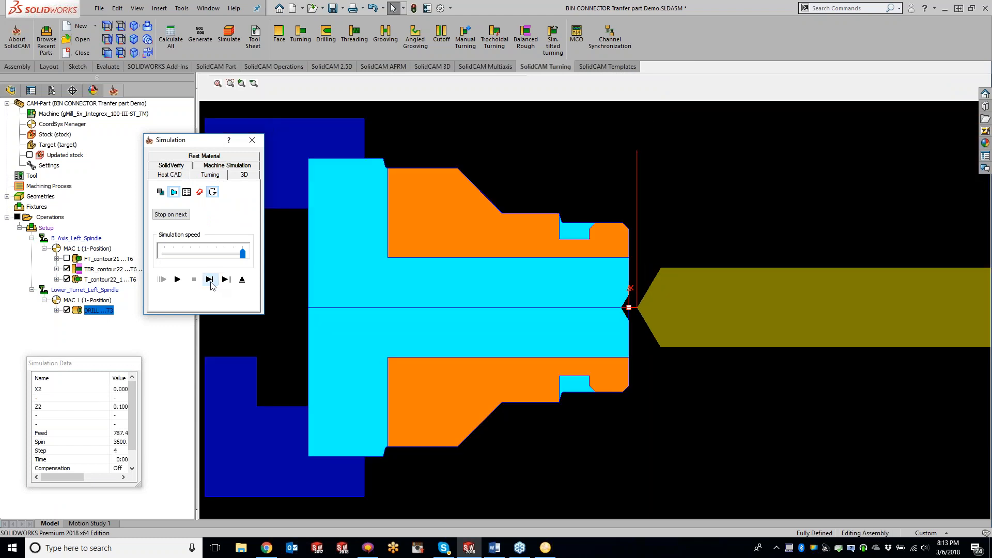
{"action": "left_click", "coordinate": [178, 279]}
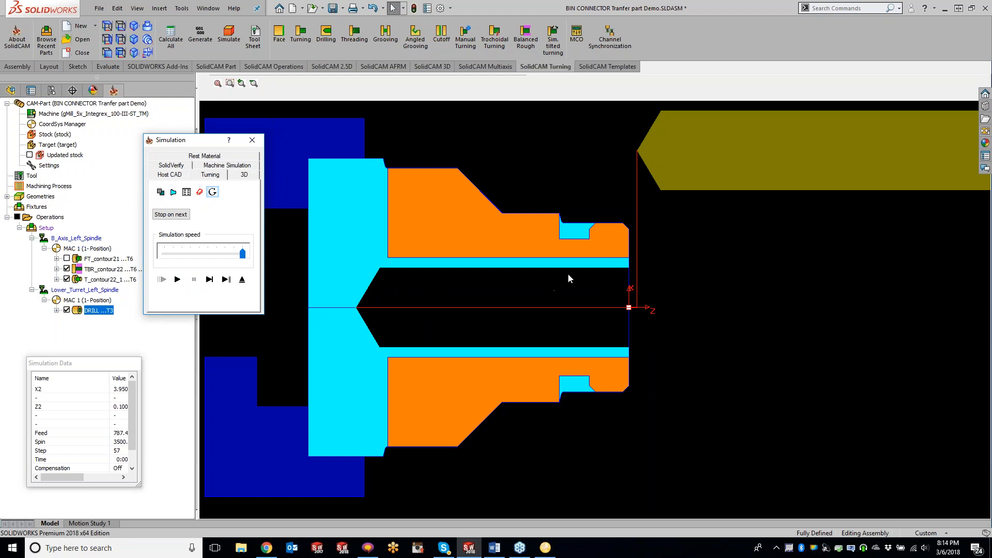
{"action": "left_click", "coordinate": [252, 140]}
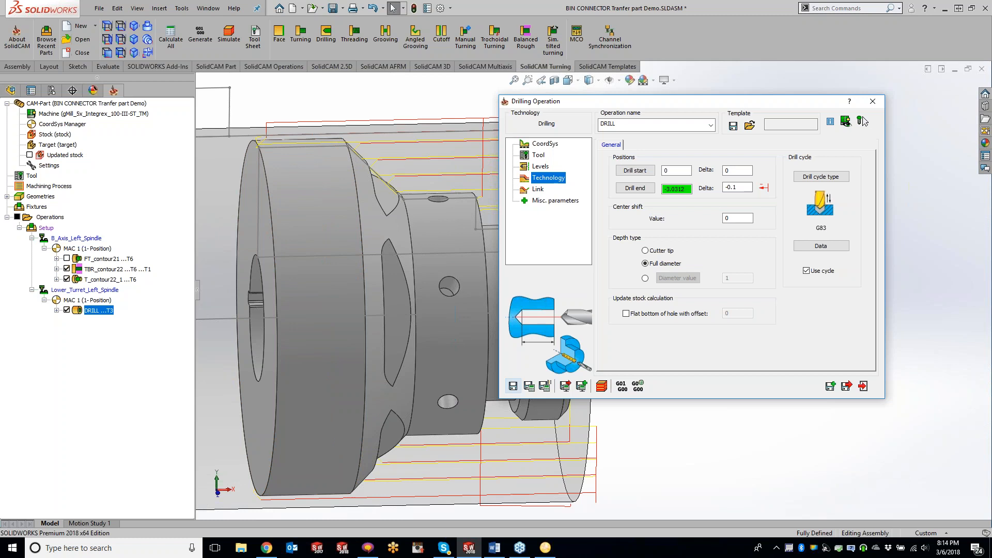
Close the drilling operation, add a grooving operation, and define its wireframe geometry by chaining the external groove profile behind the front collar.
{"action": "left_click", "coordinate": [873, 102]}
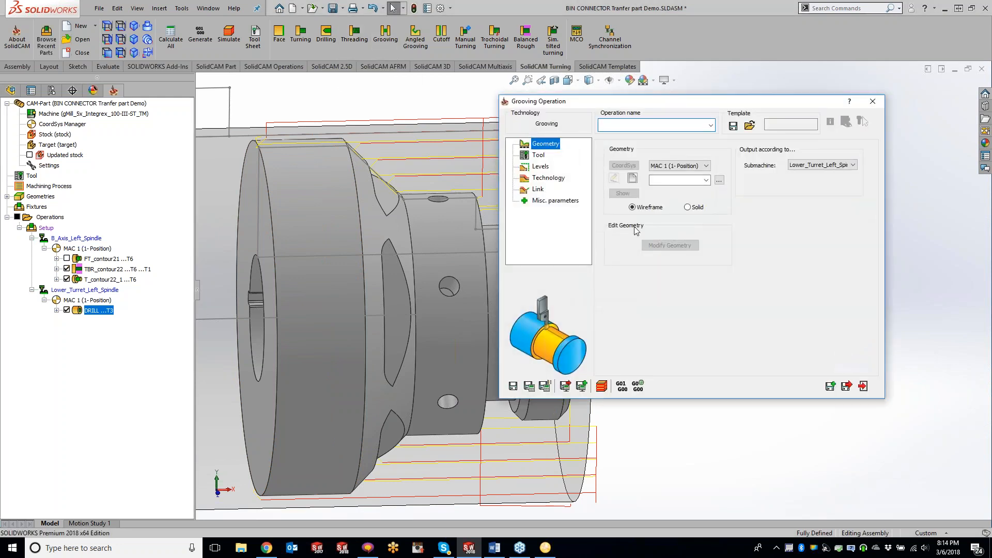
{"action": "left_click", "coordinate": [633, 179]}
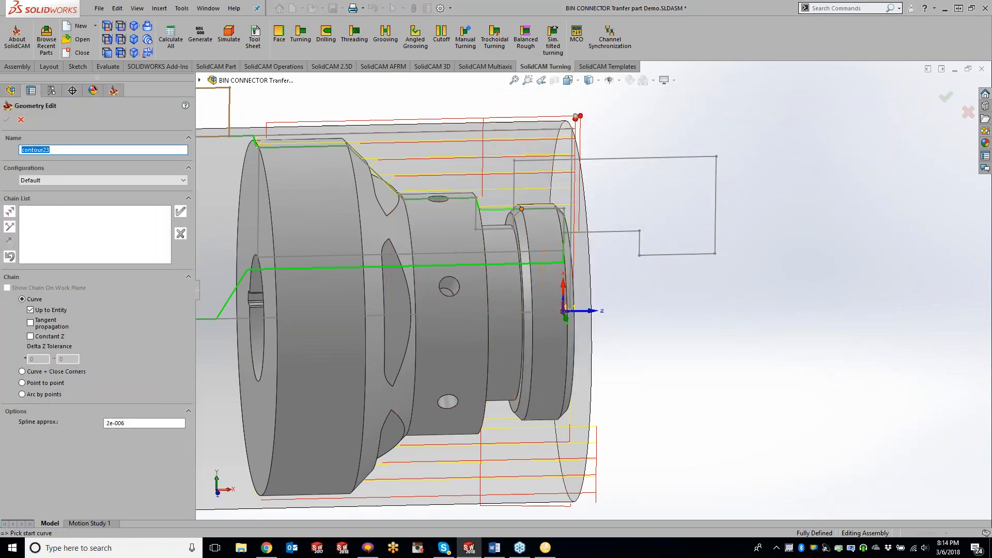
{"action": "left_click", "coordinate": [518, 211]}
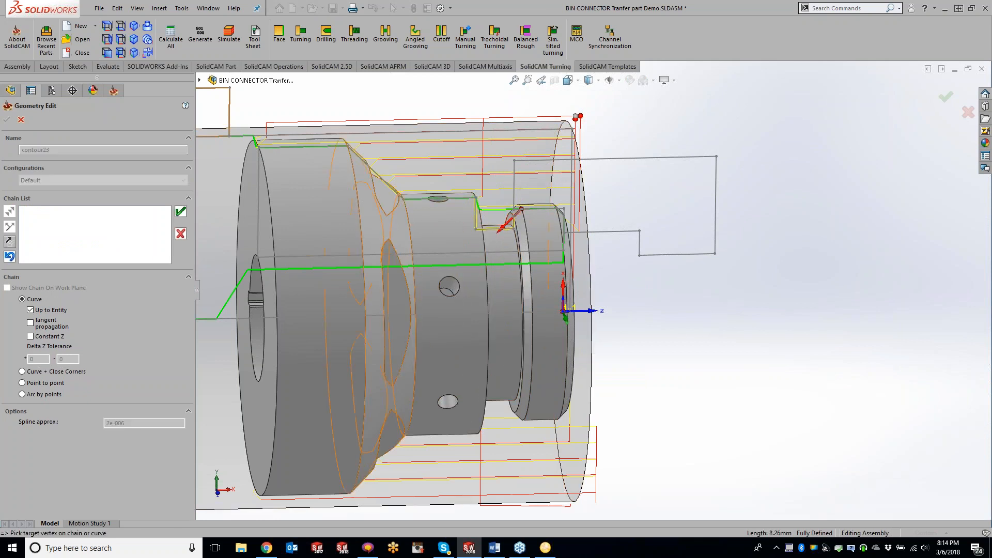
{"action": "left_click", "coordinate": [182, 214]}
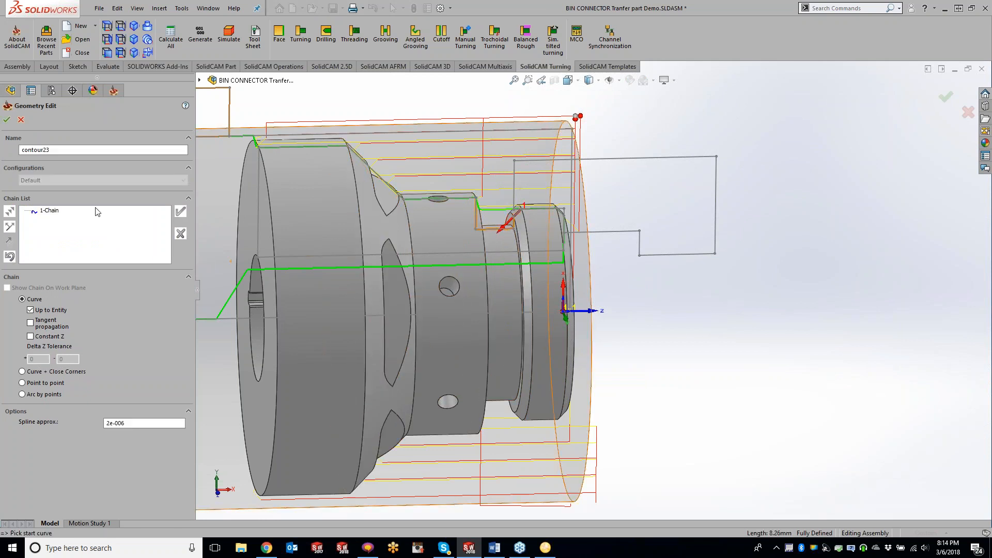
{"action": "left_click", "coordinate": [7, 119]}
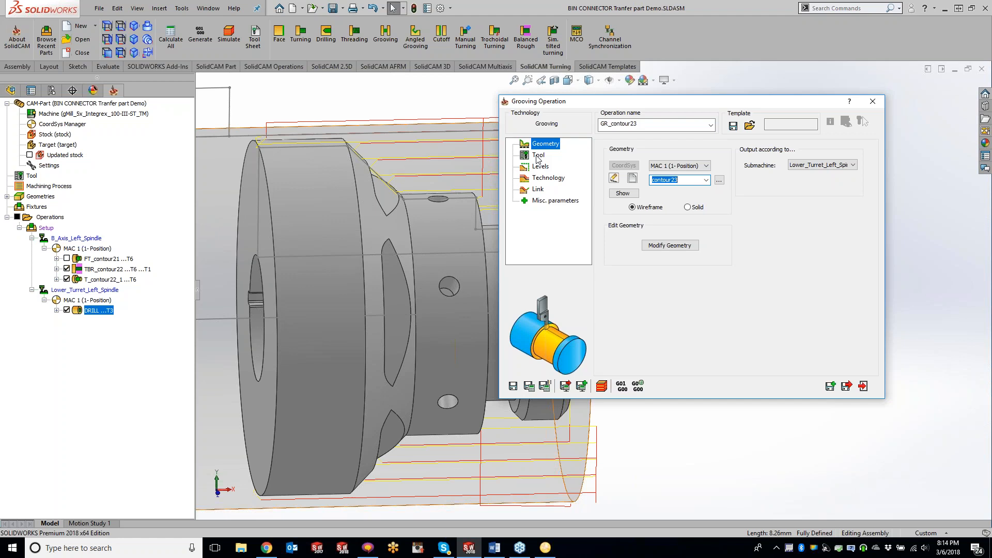
Assign the grooving operation to the B_Axis_Left_Spindle submachine and choose B_Axis tool 4, the external grooving tool.
{"action": "left_click", "coordinate": [809, 166]}
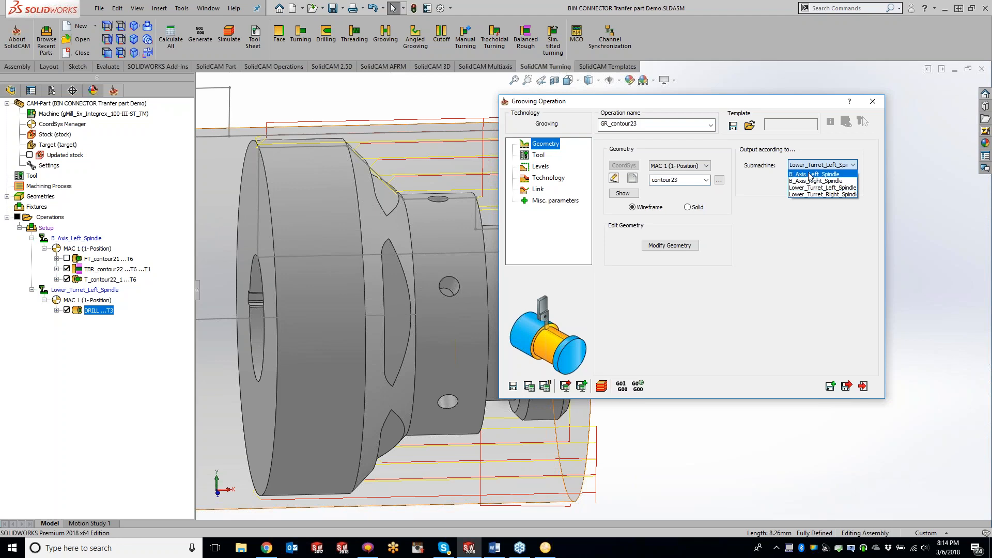
{"action": "left_click", "coordinate": [810, 175]}
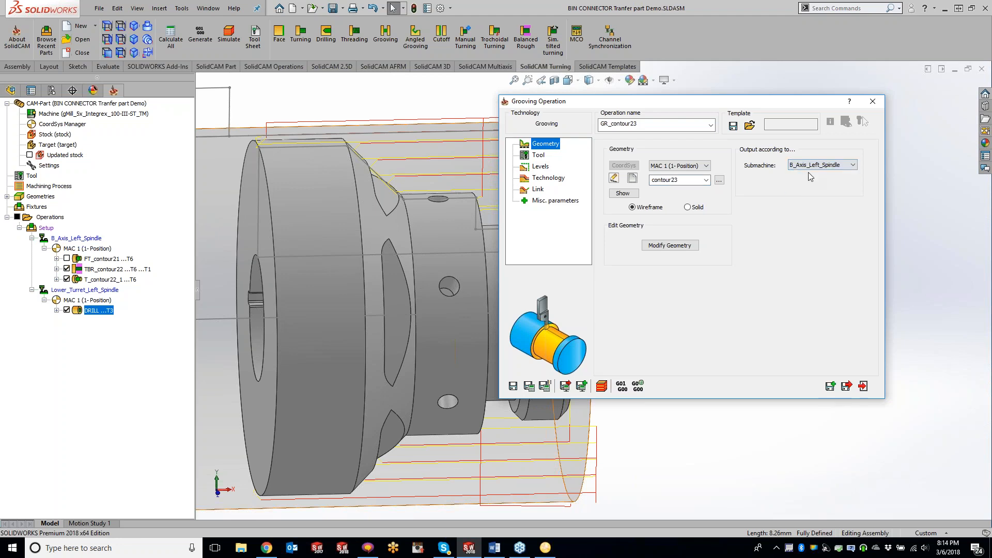
{"action": "left_click", "coordinate": [538, 155]}
{"action": "left_click", "coordinate": [669, 337]}
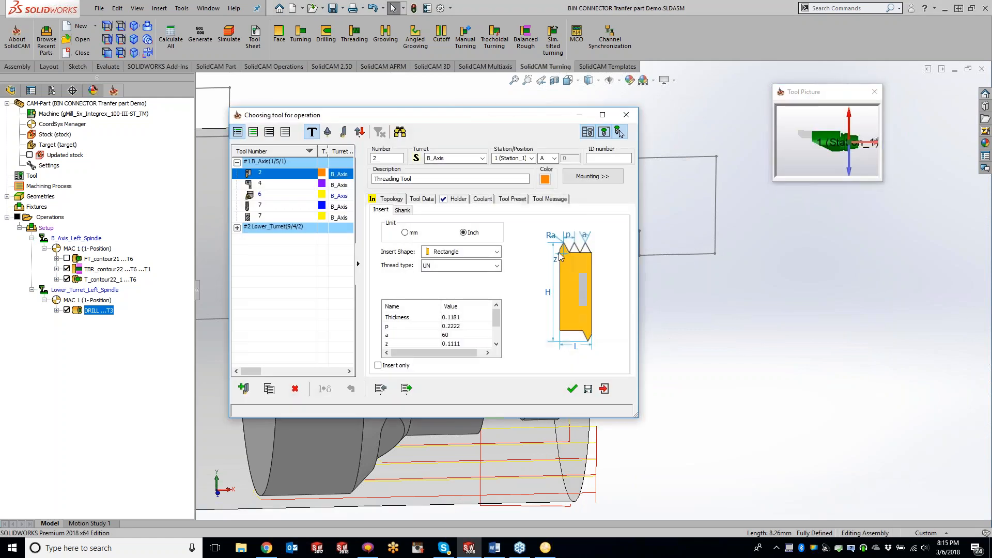
{"action": "left_click", "coordinate": [284, 185]}
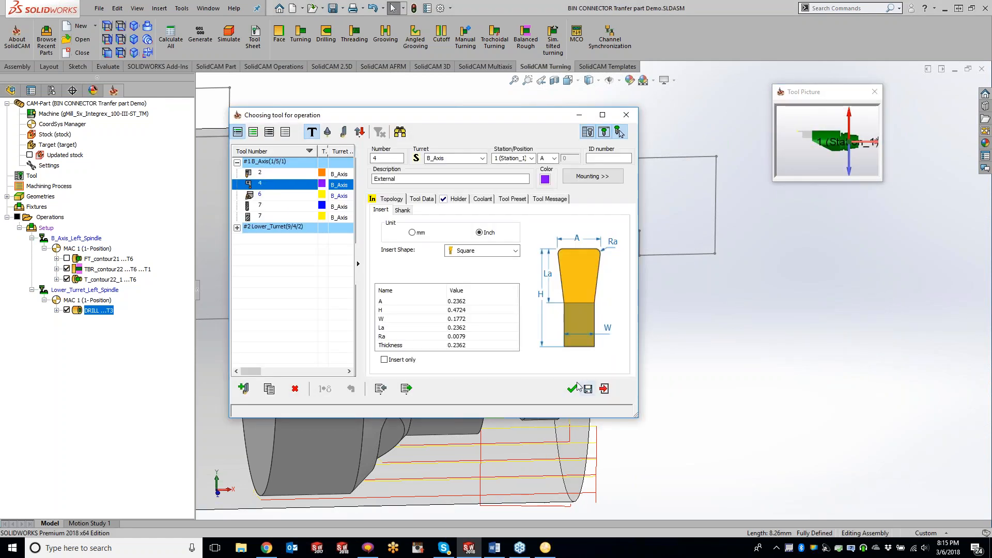
{"action": "left_click", "coordinate": [573, 390]}
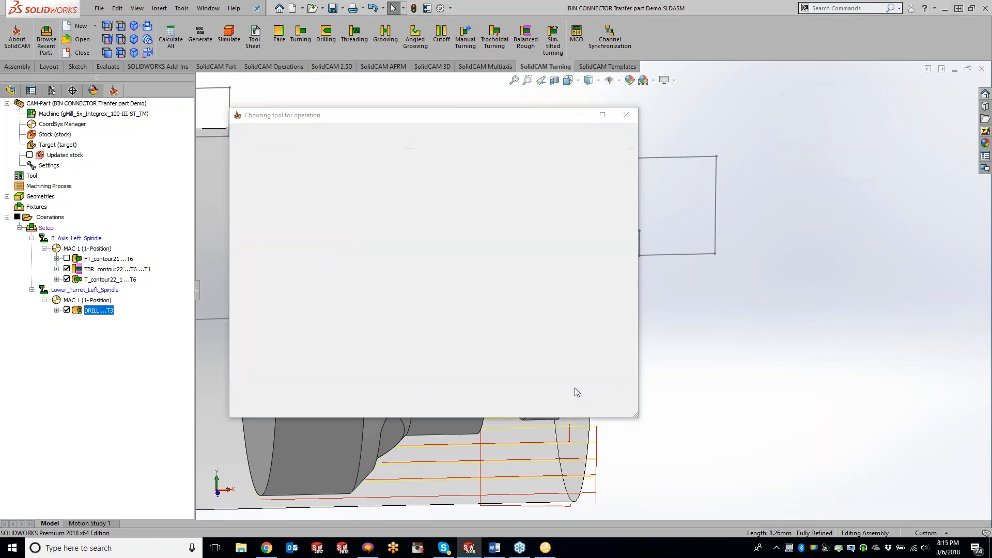
Check the grooving tool's angle settings and the technology and finish options, and save and calculate the grooving operation.
{"action": "left_click", "coordinate": [811, 174]}
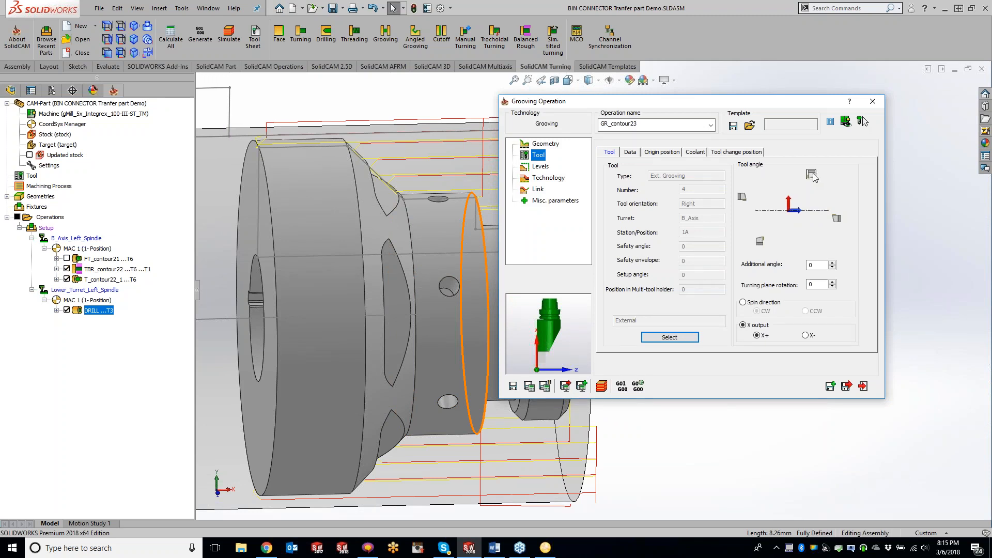
{"action": "left_click", "coordinate": [816, 265]}
{"action": "left_click", "coordinate": [535, 350]}
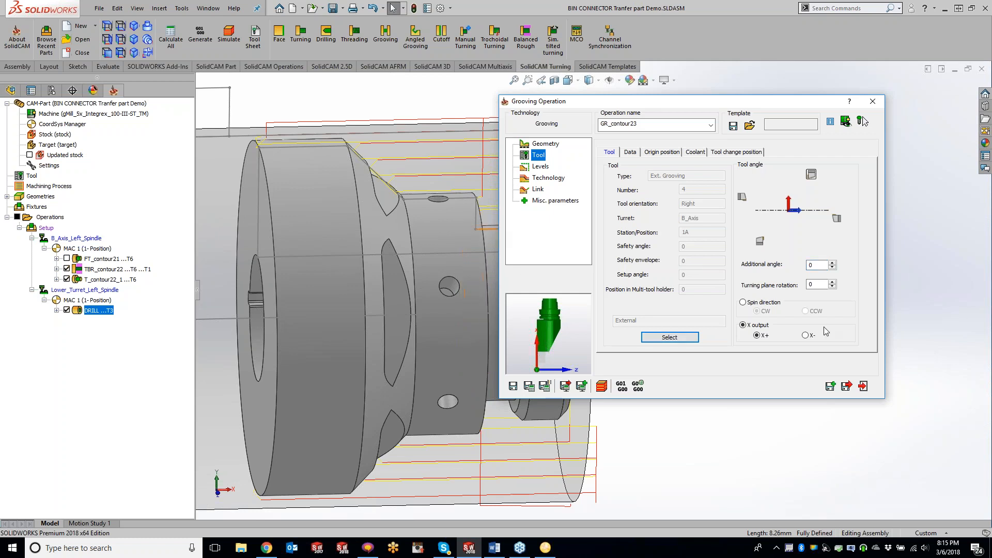
{"action": "left_click", "coordinate": [551, 178]}
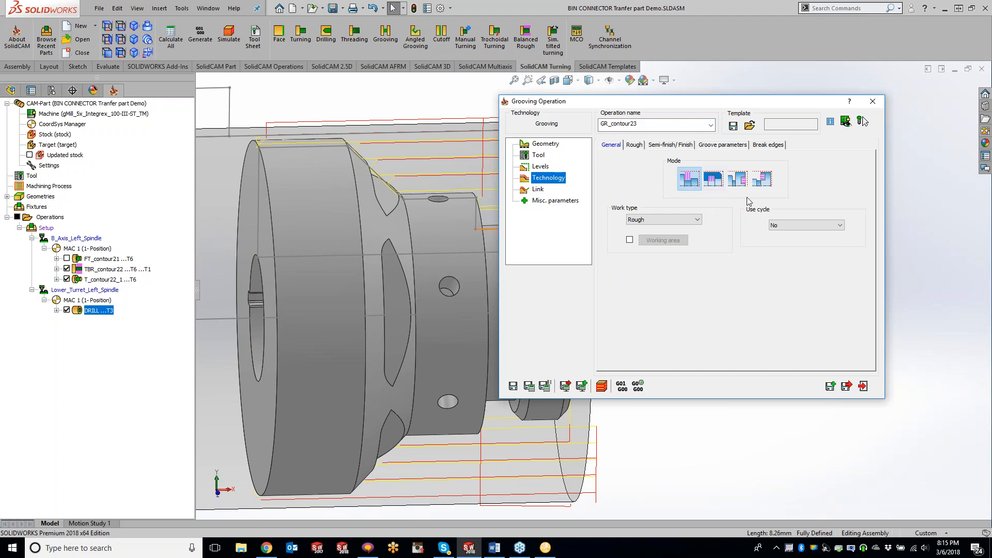
{"action": "left_click", "coordinate": [676, 145]}
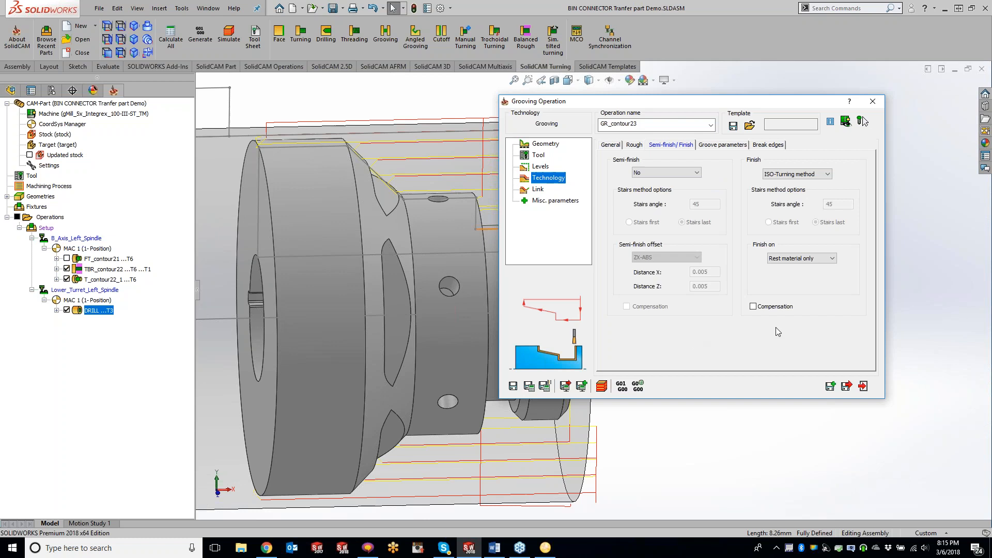
{"action": "left_click", "coordinate": [529, 386]}
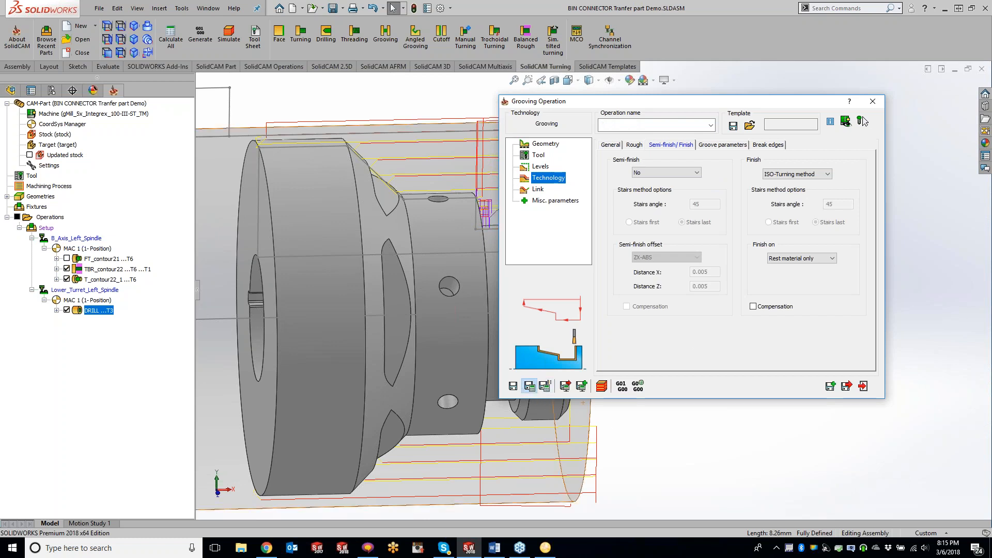
Simulate the grooving operation in Turning mode, replaying it at a lower simulation speed, and close the simulation.
{"action": "left_click", "coordinate": [601, 386]}
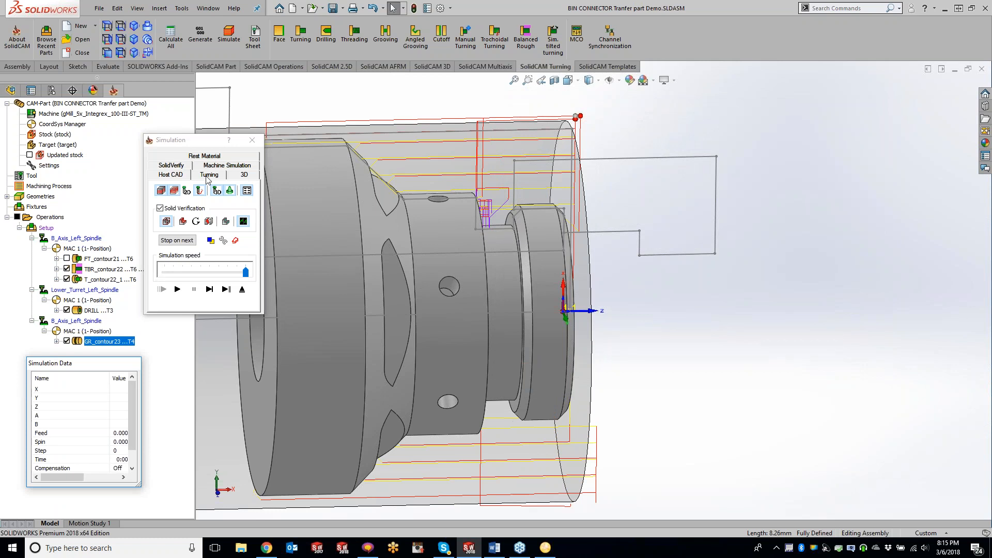
{"action": "left_click", "coordinate": [209, 177]}
{"action": "left_click", "coordinate": [177, 279]}
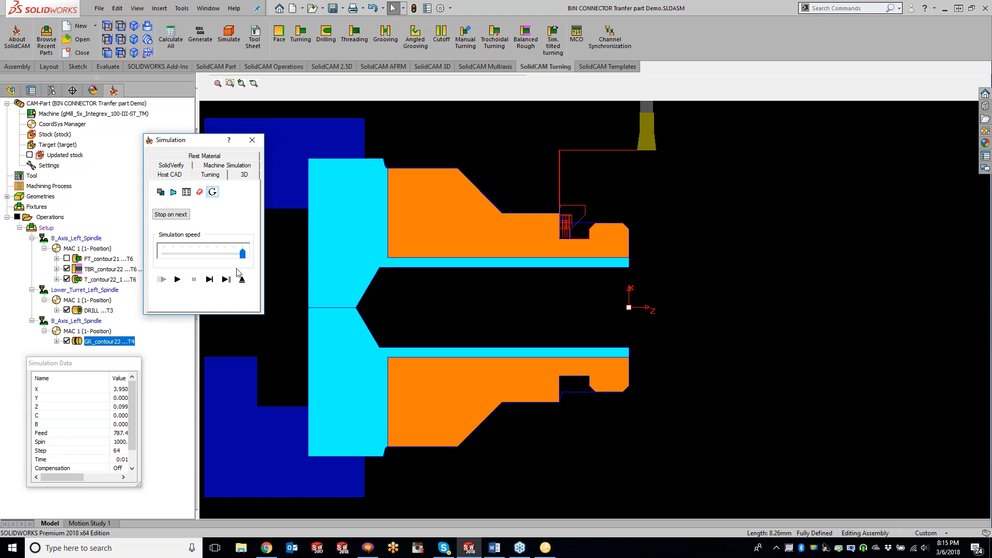
{"action": "left_click", "coordinate": [177, 280]}
{"action": "left_click_drag", "start_coordinate": [243, 254], "coordinate": [217, 254]}
{"action": "left_click", "coordinate": [252, 140]}
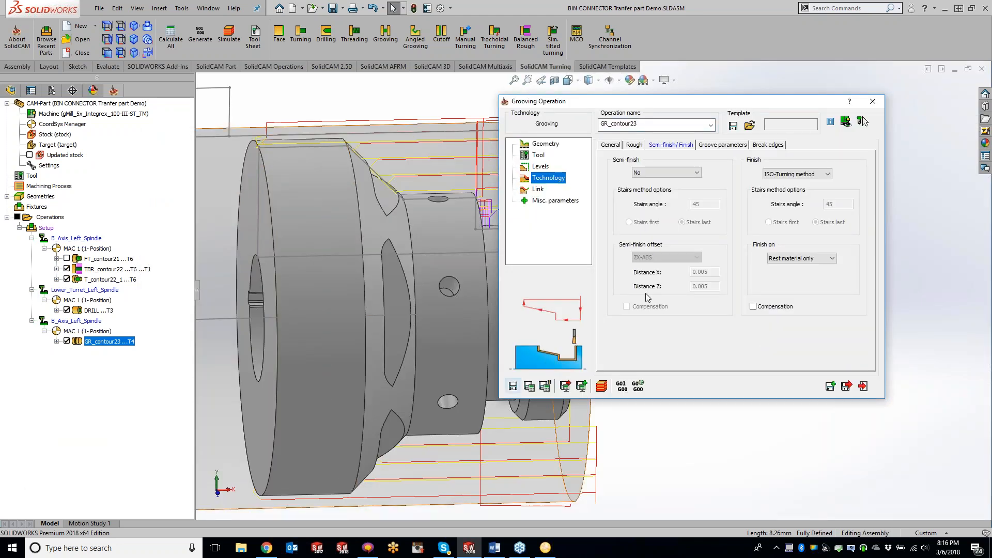
Examine the cutting order and direction choices in the groove's roughing settings, and close the grooving operation.
{"action": "left_click", "coordinate": [635, 146]}
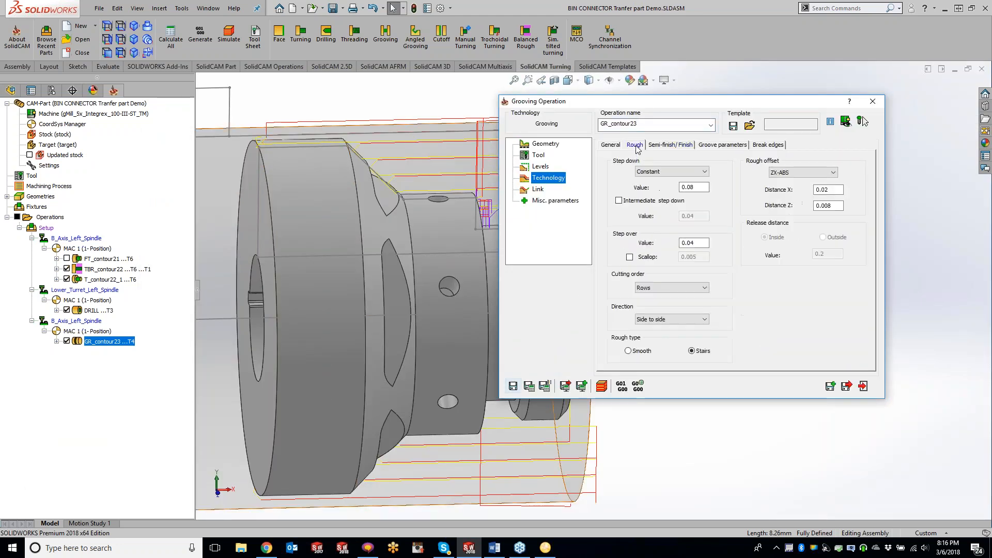
{"action": "left_click", "coordinate": [673, 288]}
{"action": "left_click", "coordinate": [672, 297]}
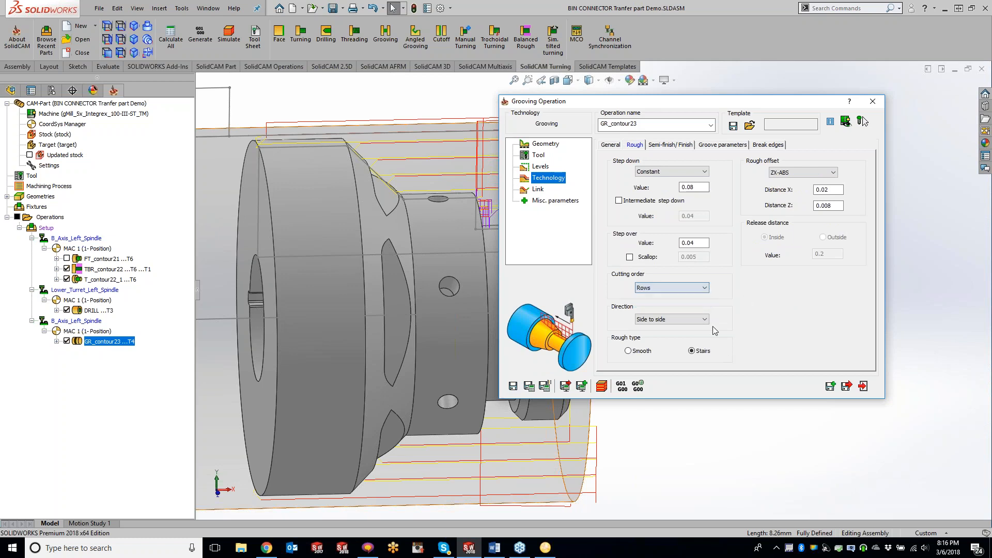
{"action": "left_click", "coordinate": [678, 320]}
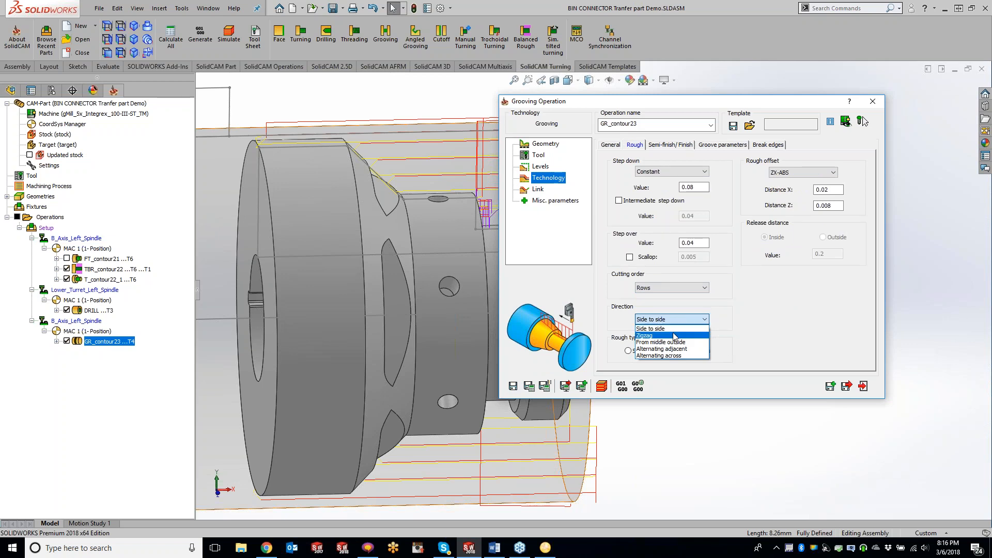
{"action": "left_click", "coordinate": [682, 292]}
{"action": "left_click", "coordinate": [678, 290]}
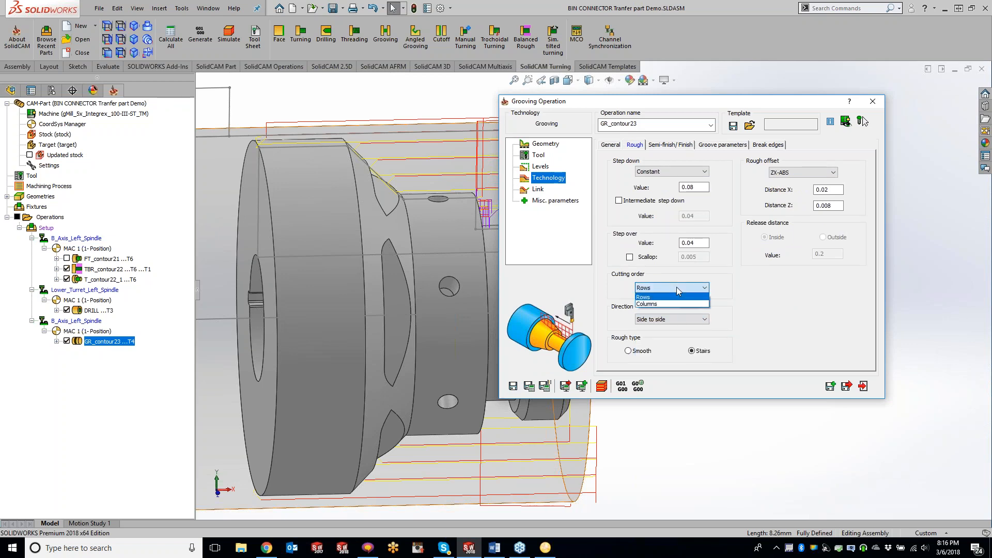
{"action": "left_click", "coordinate": [678, 290]}
{"action": "left_click", "coordinate": [677, 319]}
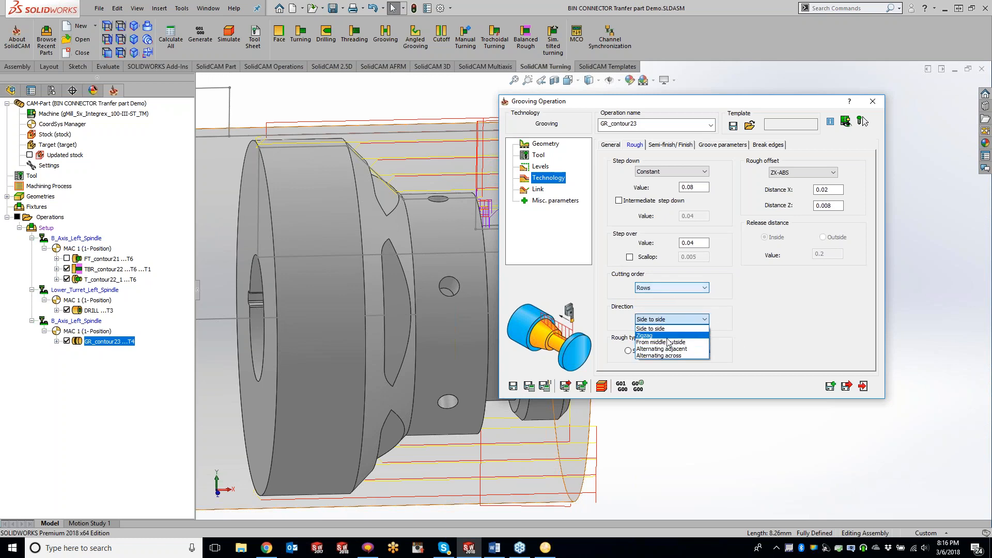
{"action": "left_click", "coordinate": [788, 331]}
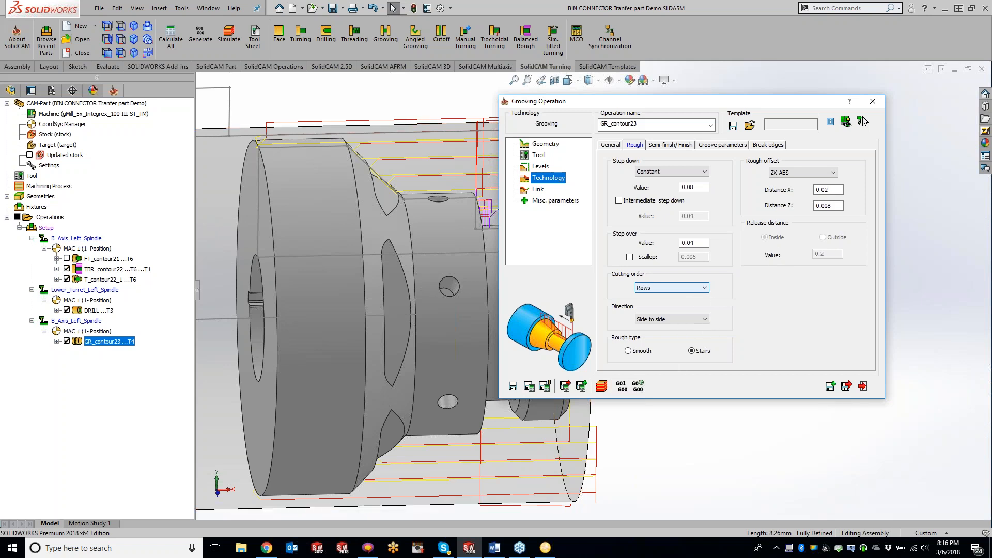
{"action": "left_click", "coordinate": [873, 101]}
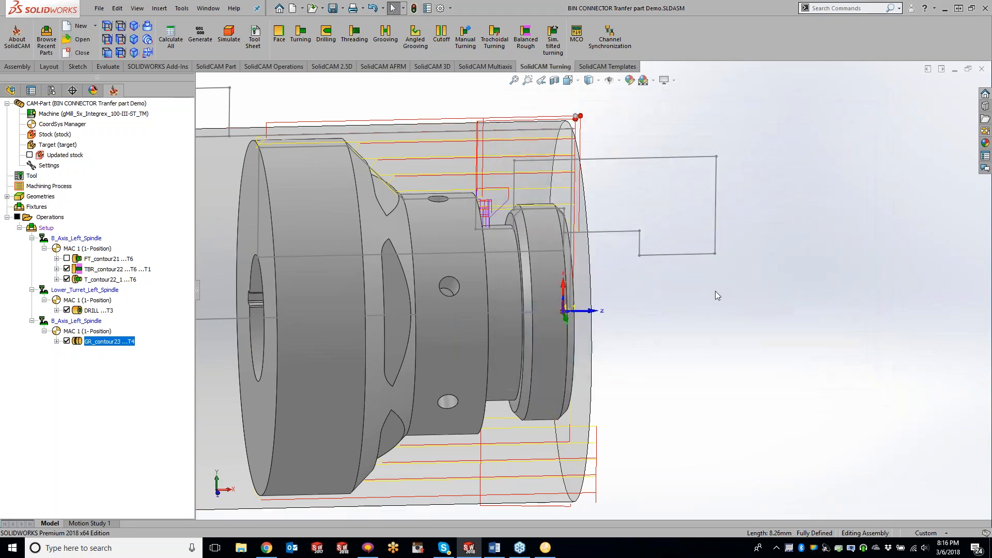
Hide all operation toolpaths, add a turning operation, and define its wireframe geometry by chaining the straight bore line.
{"action": "left_click", "coordinate": [17, 217]}
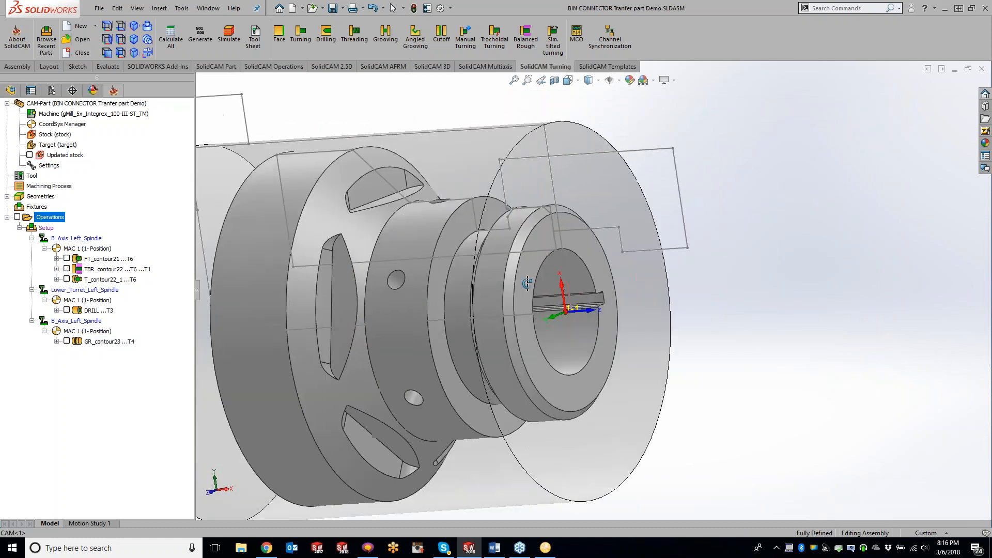
{"action": "left_click", "coordinate": [301, 37]}
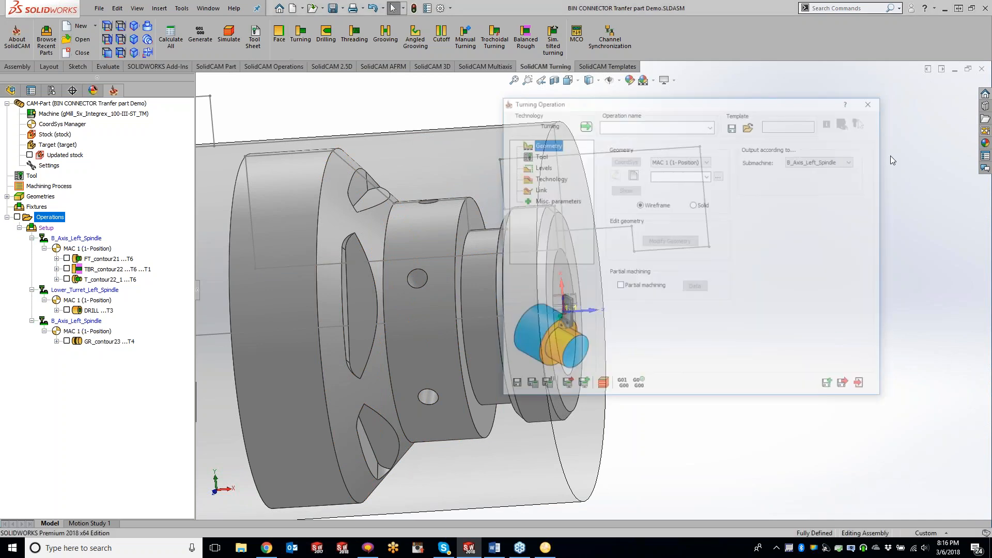
{"action": "left_click", "coordinate": [633, 174]}
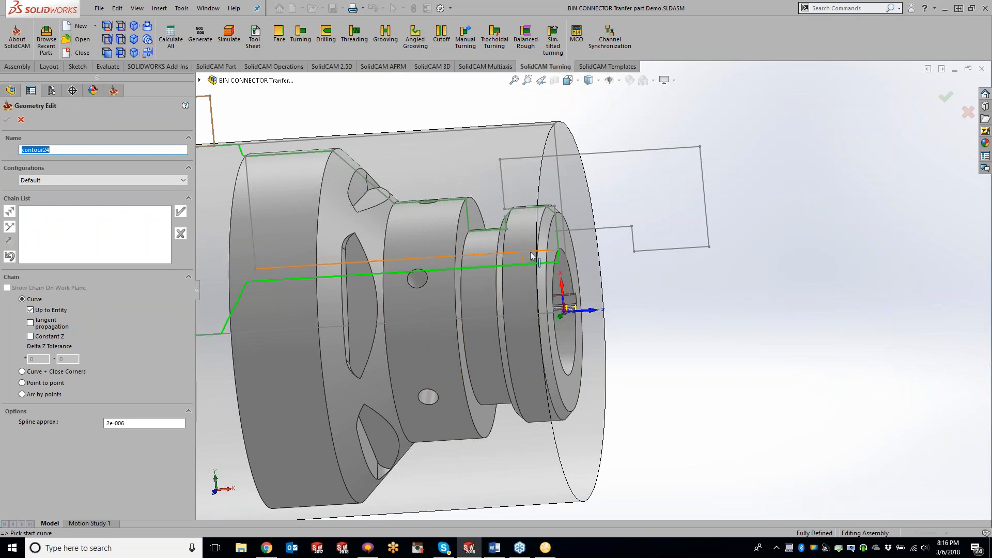
{"action": "left_click", "coordinate": [466, 325]}
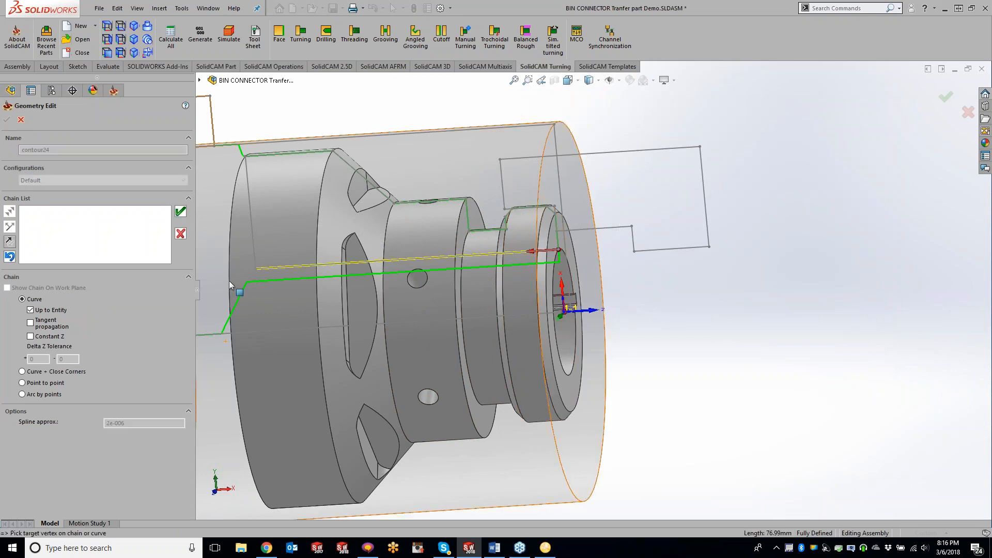
{"action": "left_click", "coordinate": [181, 211]}
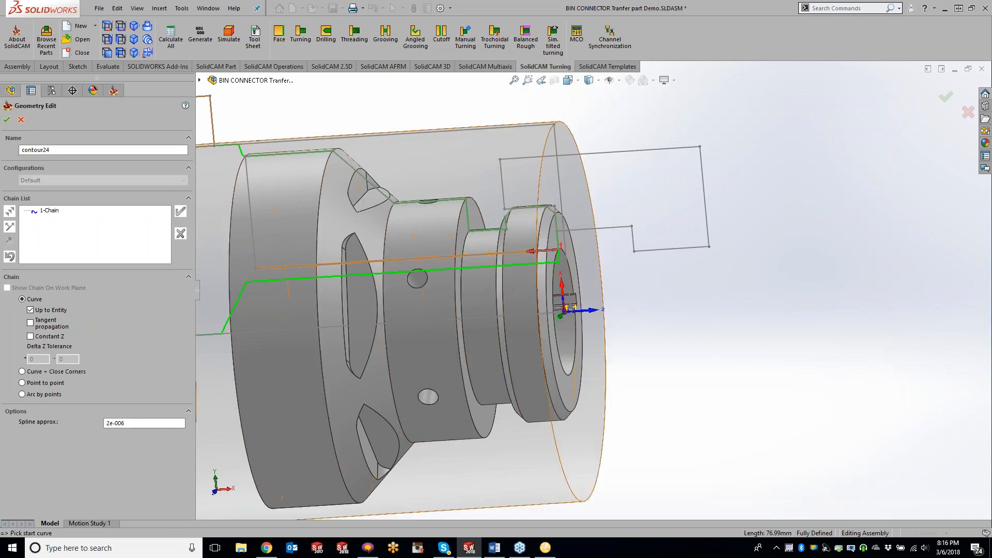
{"action": "left_click", "coordinate": [6, 120]}
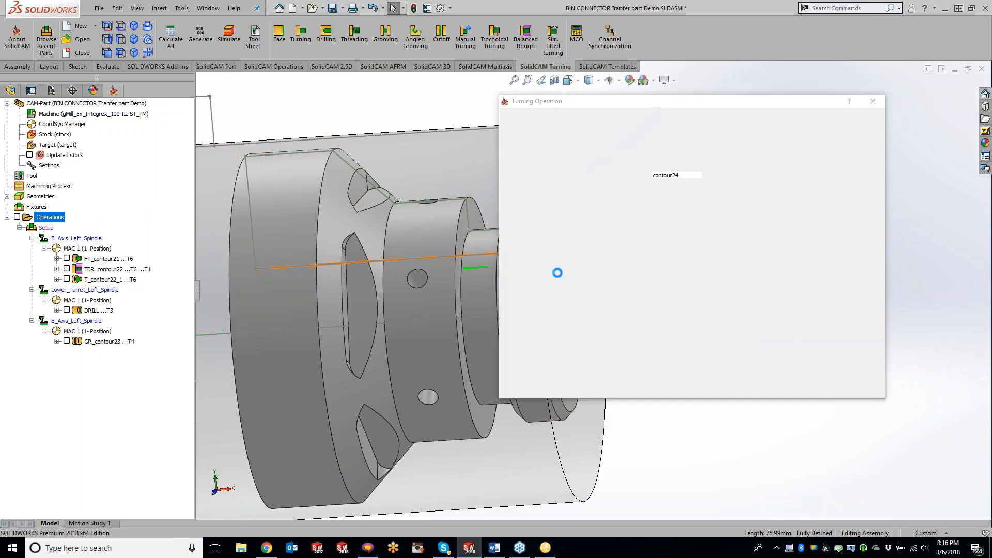
Modify the bore geometry with a tangential end extension of 0.1 past the back of the part.
{"action": "left_click", "coordinate": [671, 246]}
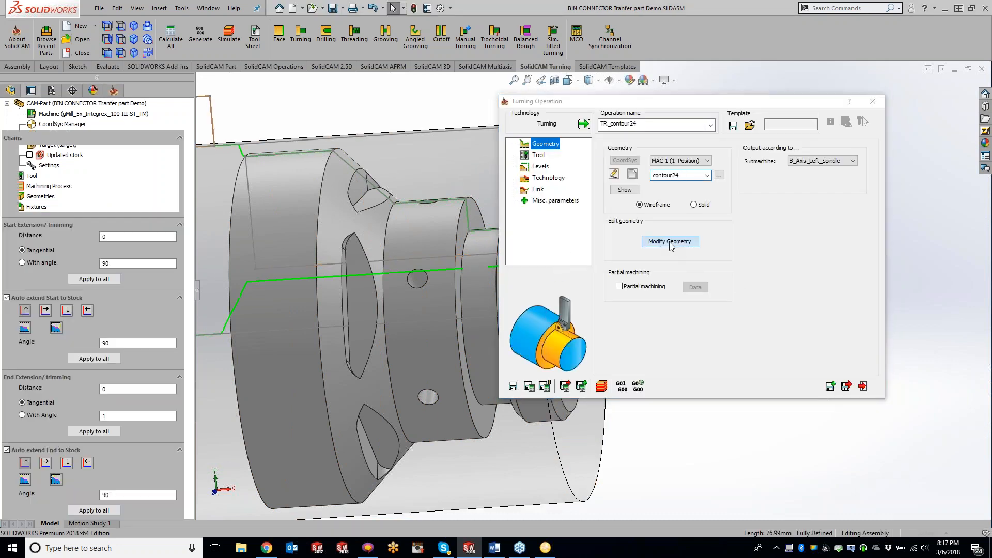
{"action": "left_click", "coordinate": [119, 389]}
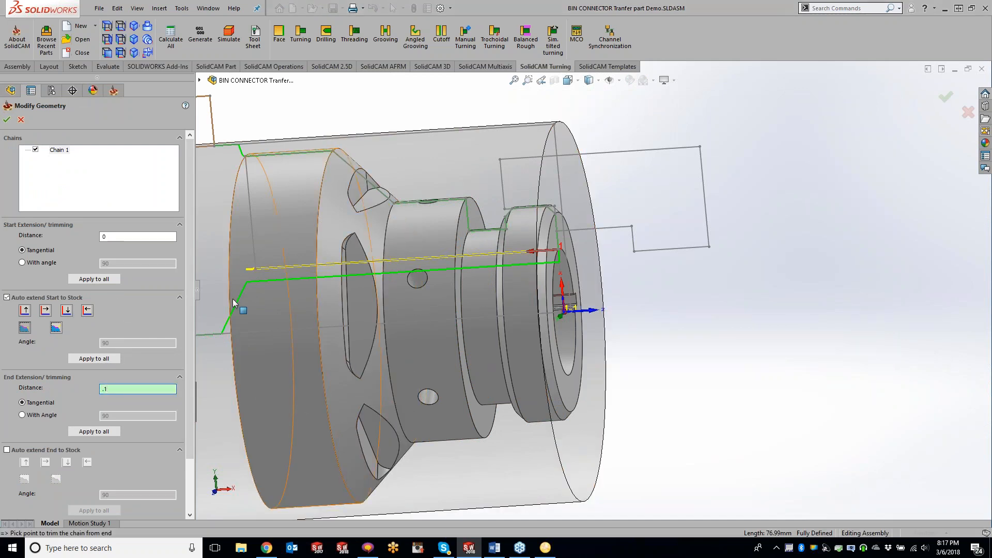
{"action": "scroll", "coordinate": [236, 297], "scroll_direction": "down", "scroll_amount": 5}
{"action": "middle_click_drag", "start_coordinate": [380, 308], "coordinate": [328, 311]}
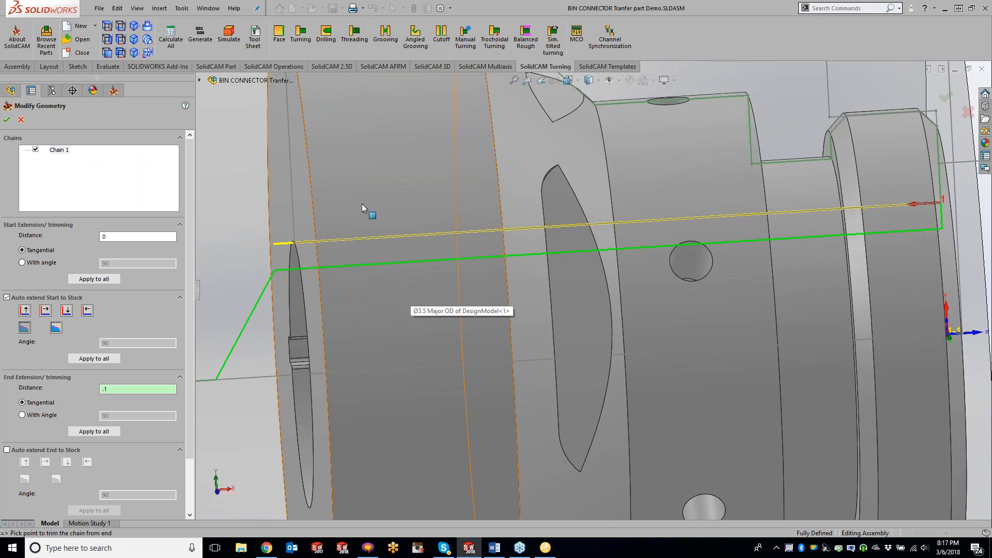
{"action": "left_click", "coordinate": [7, 120]}
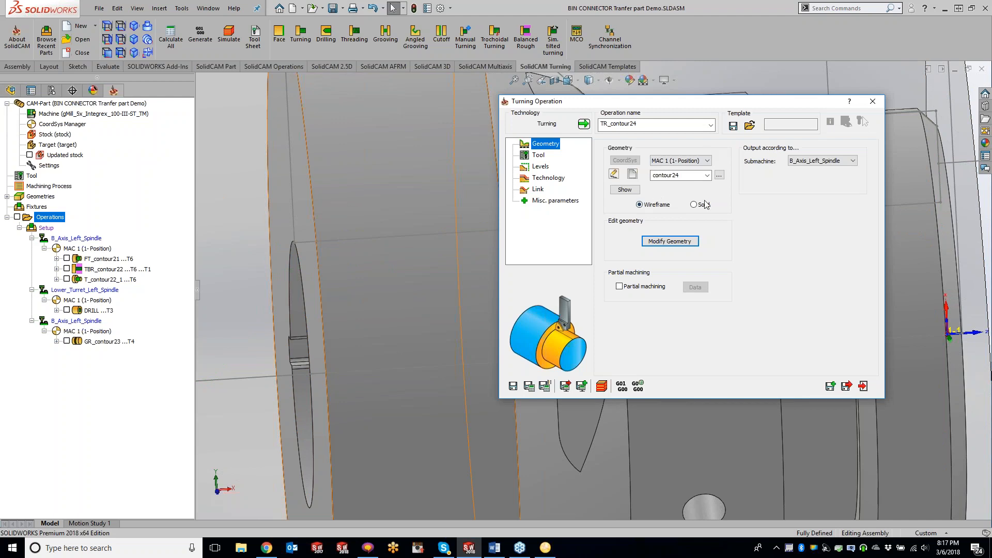
Assign the turning operation to the Lower_Turret_Left_Spindle submachine and choose Lower_Turret tool 5, the 3/4 Boring Bar.
{"action": "left_click", "coordinate": [829, 161]}
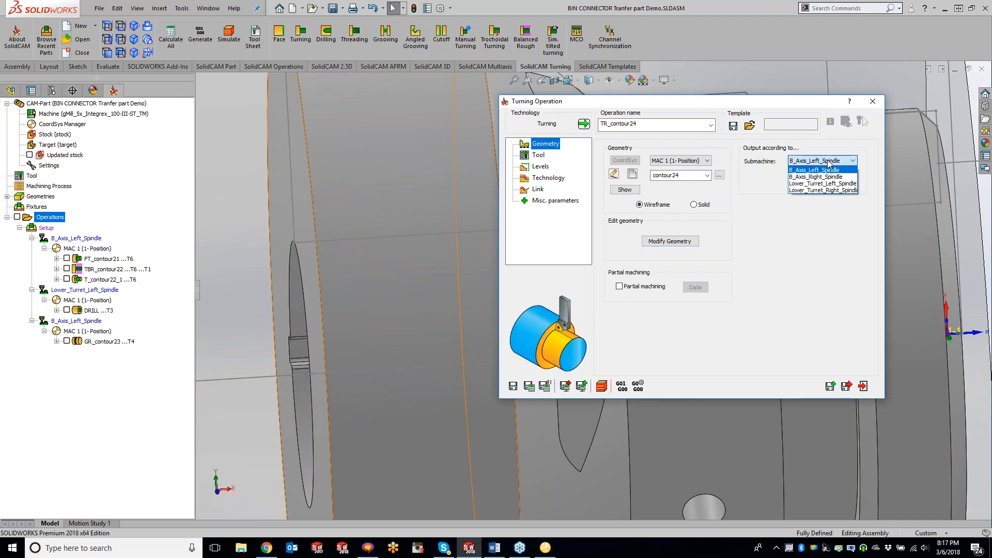
{"action": "left_click", "coordinate": [830, 184]}
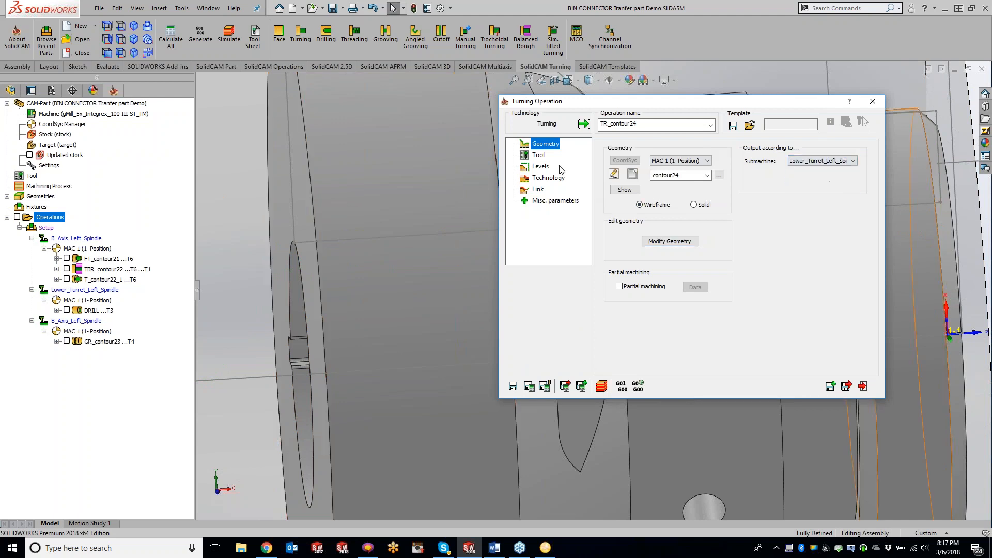
{"action": "left_click", "coordinate": [538, 156]}
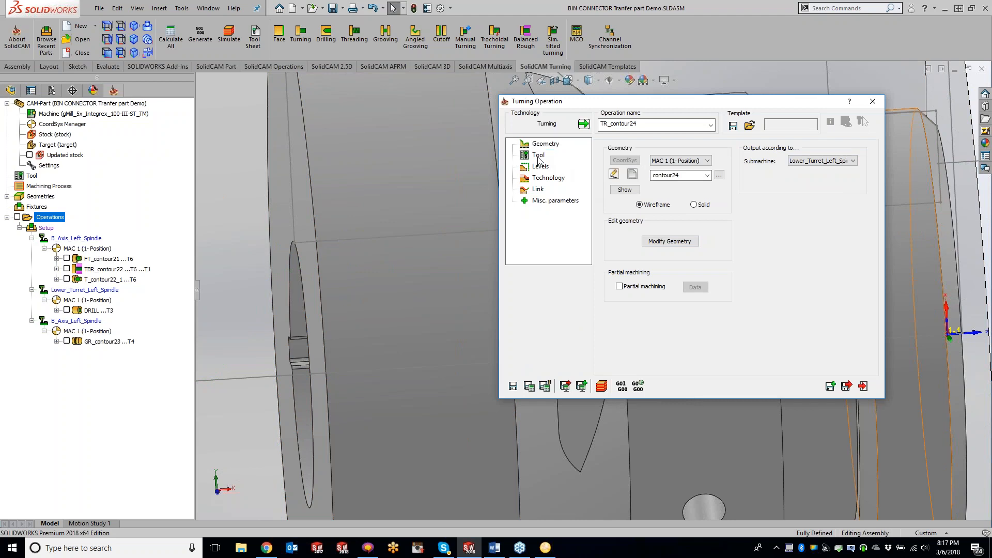
{"action": "left_click", "coordinate": [669, 337]}
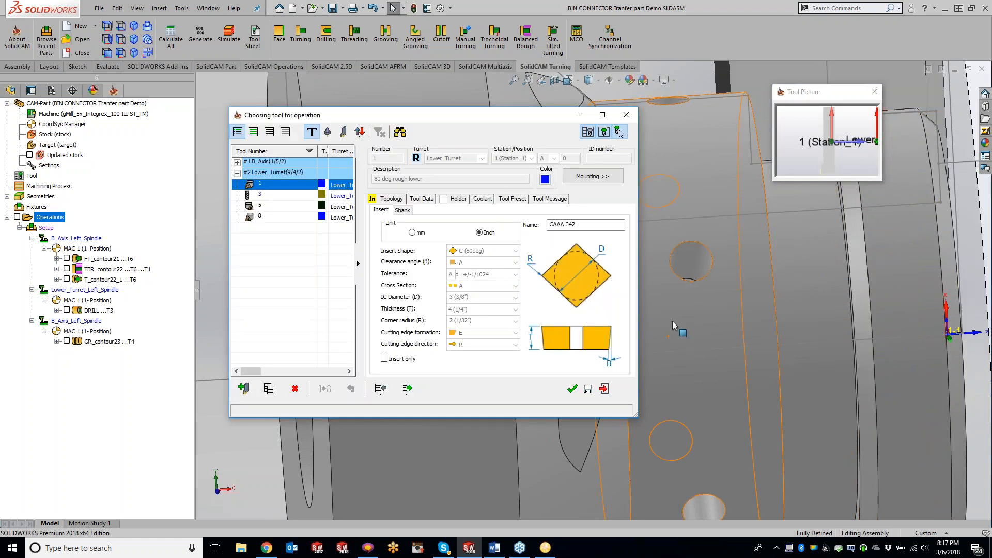
{"action": "left_click", "coordinate": [277, 216]}
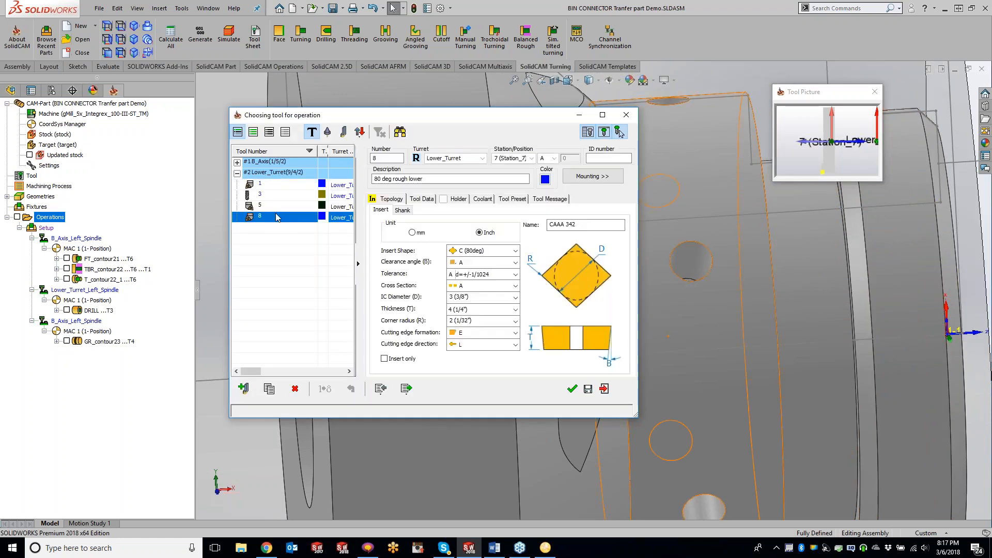
{"action": "left_click", "coordinate": [277, 208]}
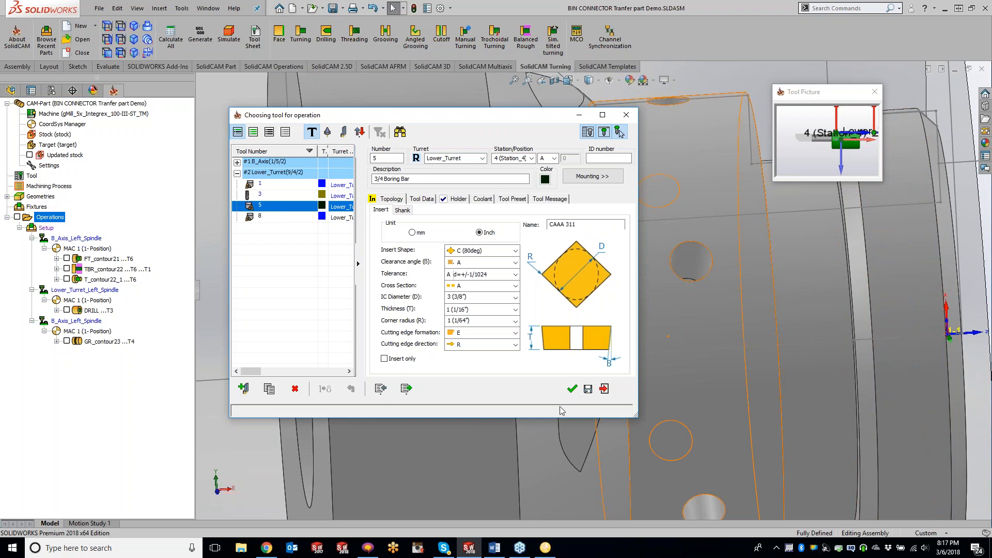
{"action": "left_click", "coordinate": [572, 390]}
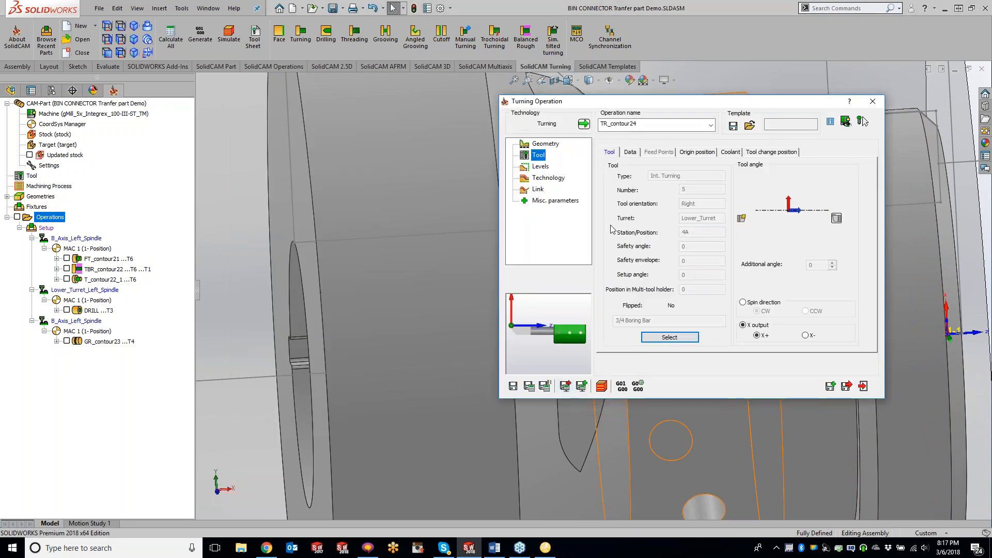
Set the boring operation's finish pass to the ISO-Turning method, then save and calculate it.
{"action": "left_click", "coordinate": [548, 177]}
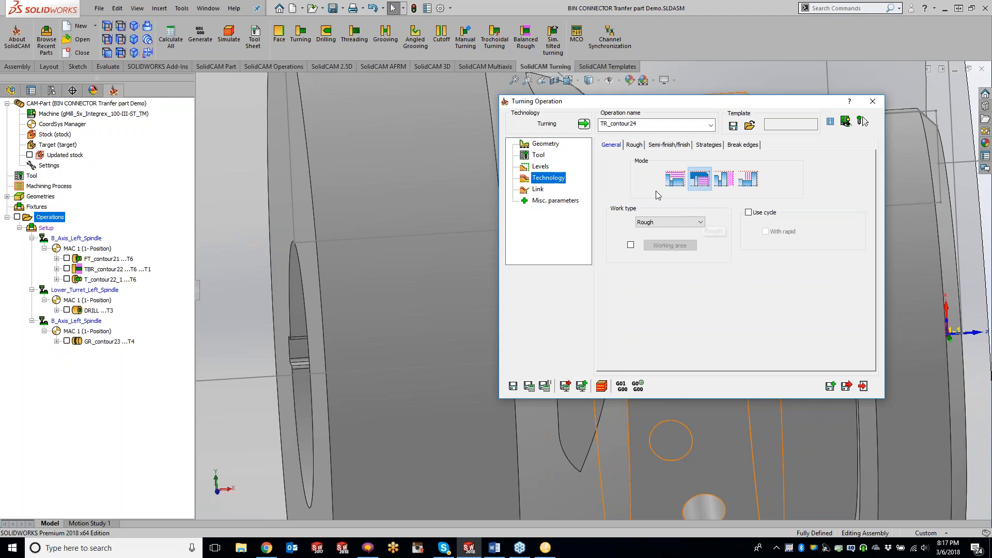
{"action": "left_click", "coordinate": [636, 145]}
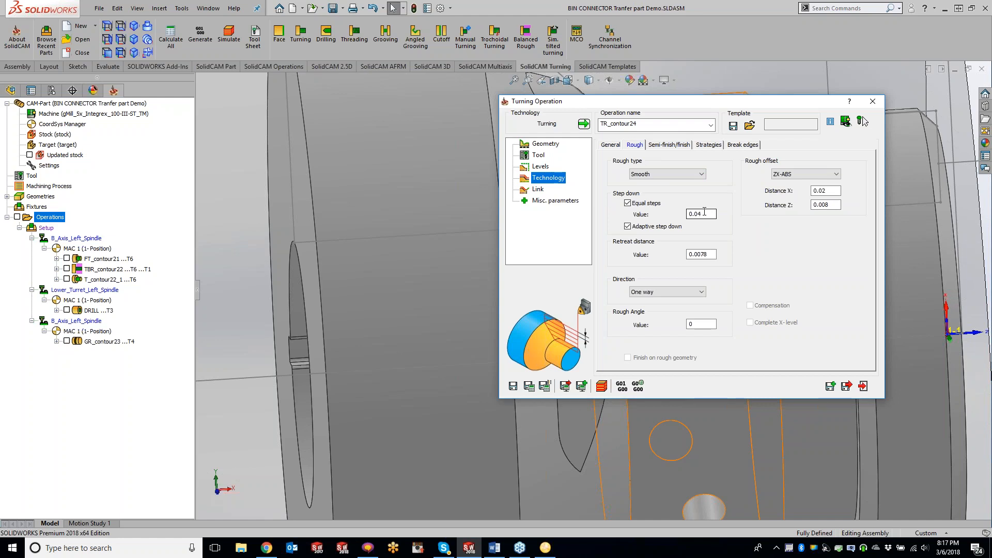
{"action": "left_click", "coordinate": [670, 145]}
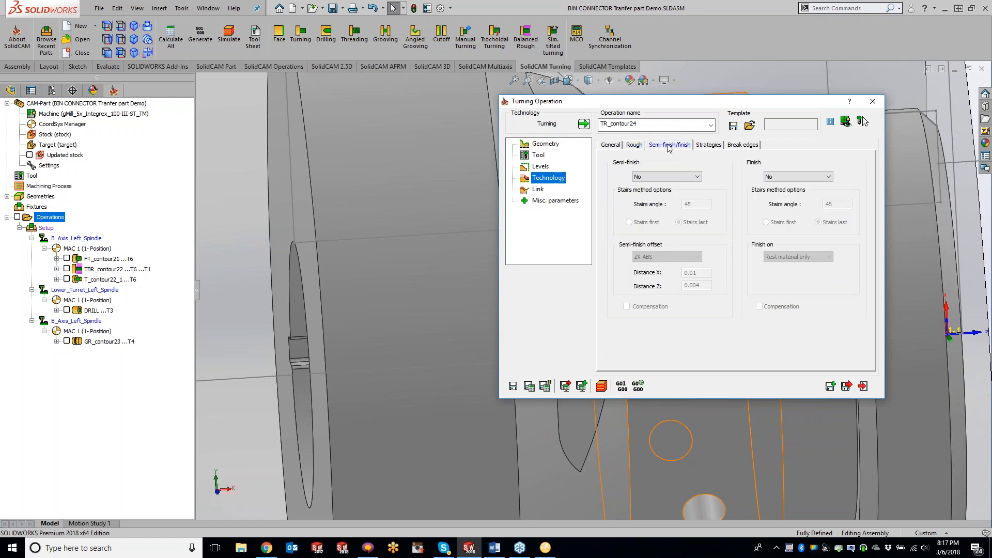
{"action": "left_click", "coordinate": [780, 180]}
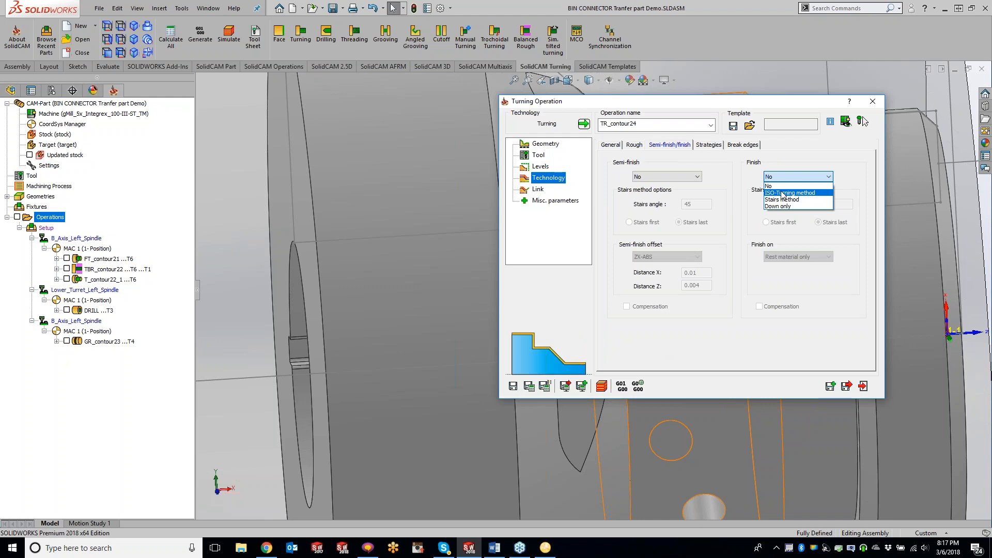
{"action": "left_click", "coordinate": [783, 194]}
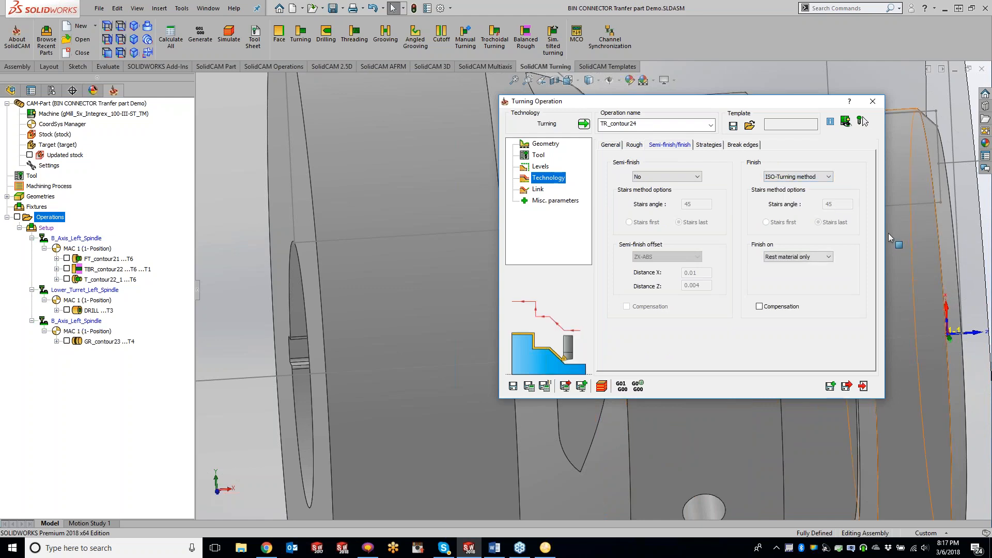
{"action": "left_click", "coordinate": [529, 386]}
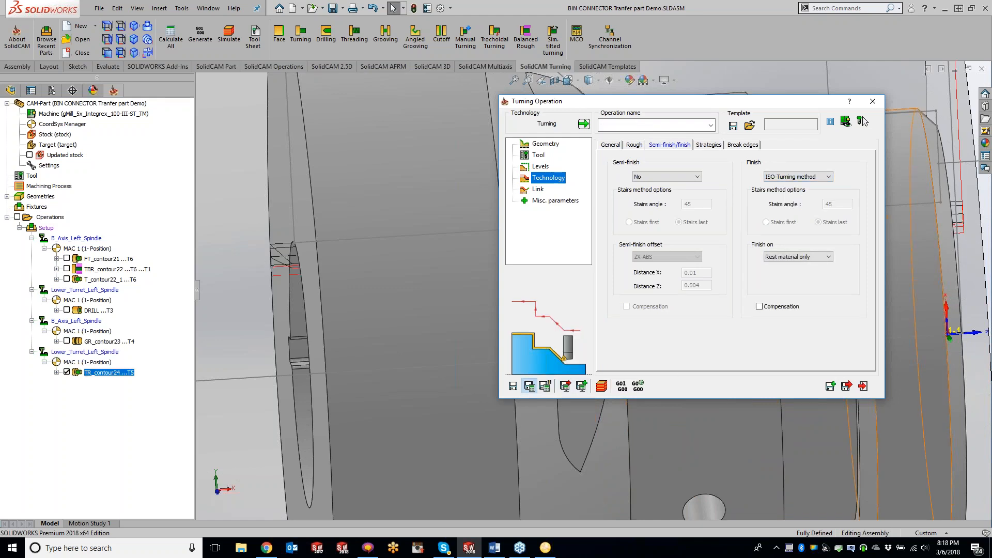
Step through the boring operation in the Turning simulation to check the internal cuts, and close the operation.
{"action": "left_click", "coordinate": [601, 386]}
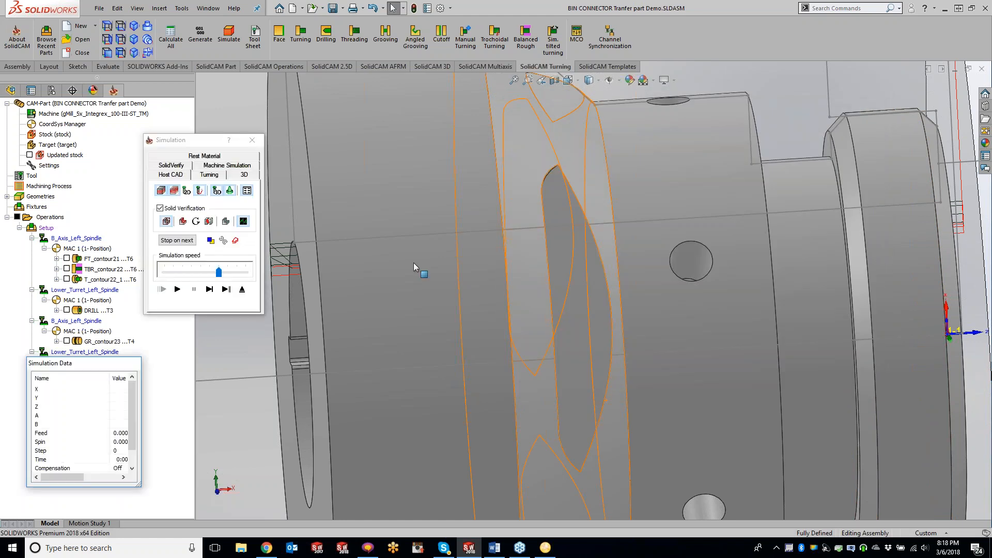
{"action": "left_click", "coordinate": [211, 176]}
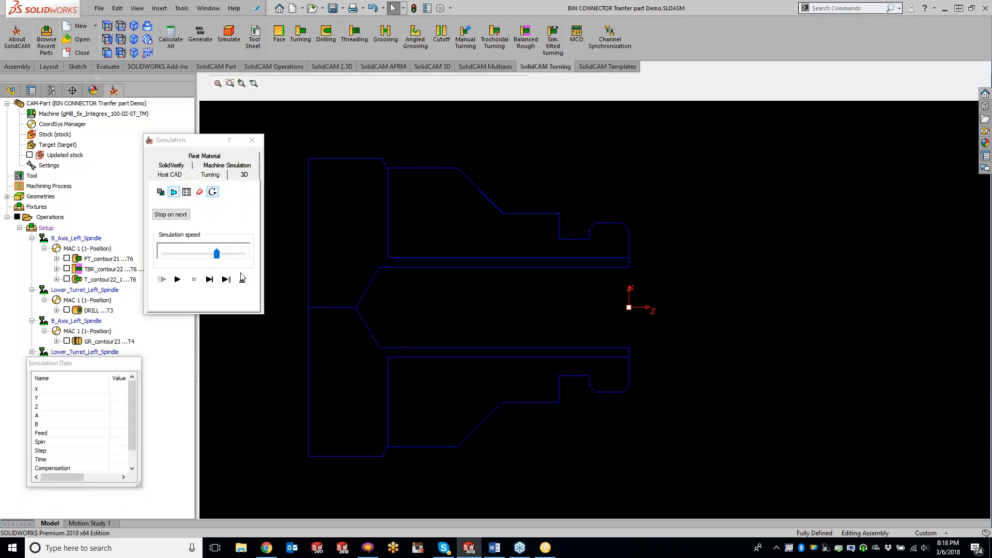
{"action": "left_click", "coordinate": [210, 279]}
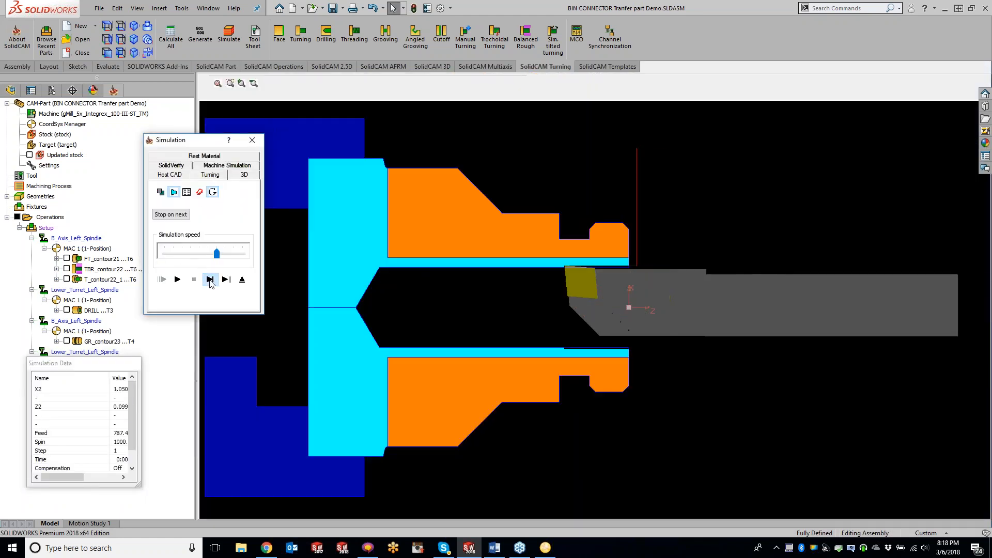
{"action": "left_click", "coordinate": [210, 283]}
{"action": "left_click", "coordinate": [210, 283]}
{"action": "left_click", "coordinate": [210, 283]}
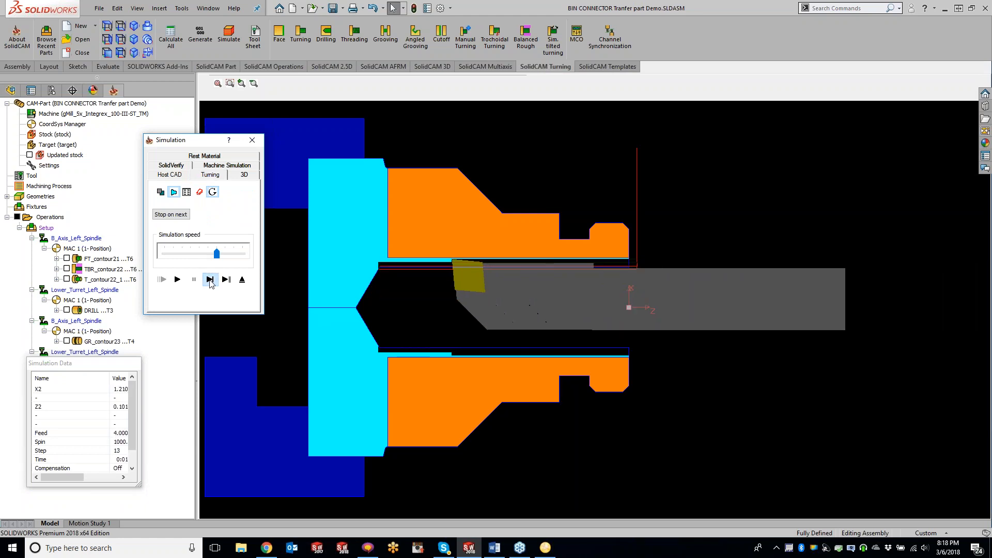
{"action": "left_click", "coordinate": [210, 284]}
{"action": "left_click", "coordinate": [211, 284]}
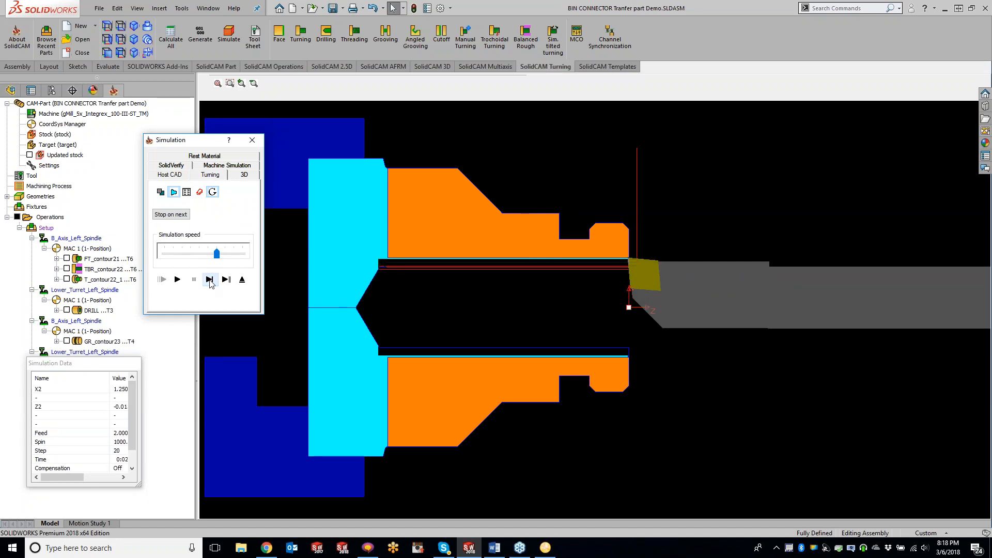
{"action": "left_click", "coordinate": [210, 284]}
{"action": "left_click", "coordinate": [210, 284]}
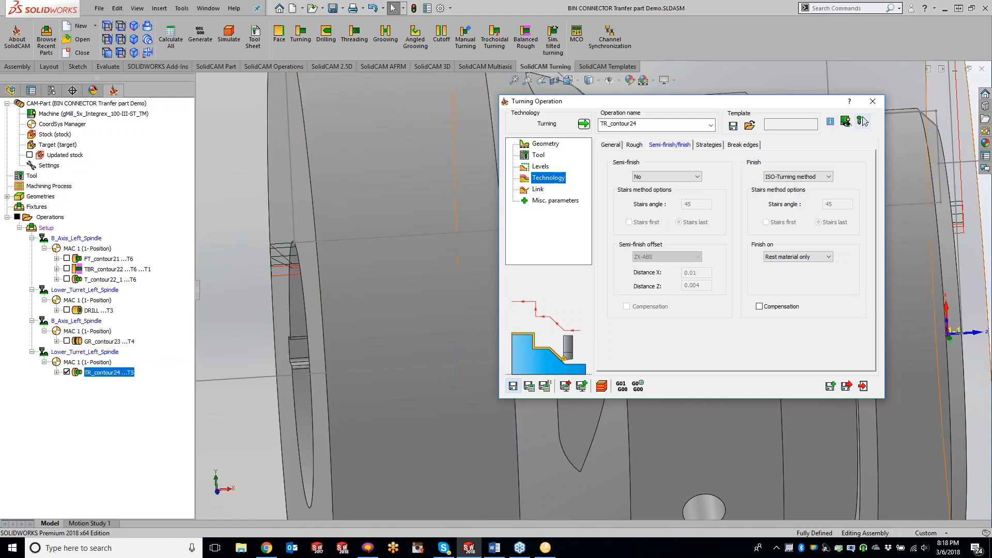
{"action": "left_click", "coordinate": [873, 101]}
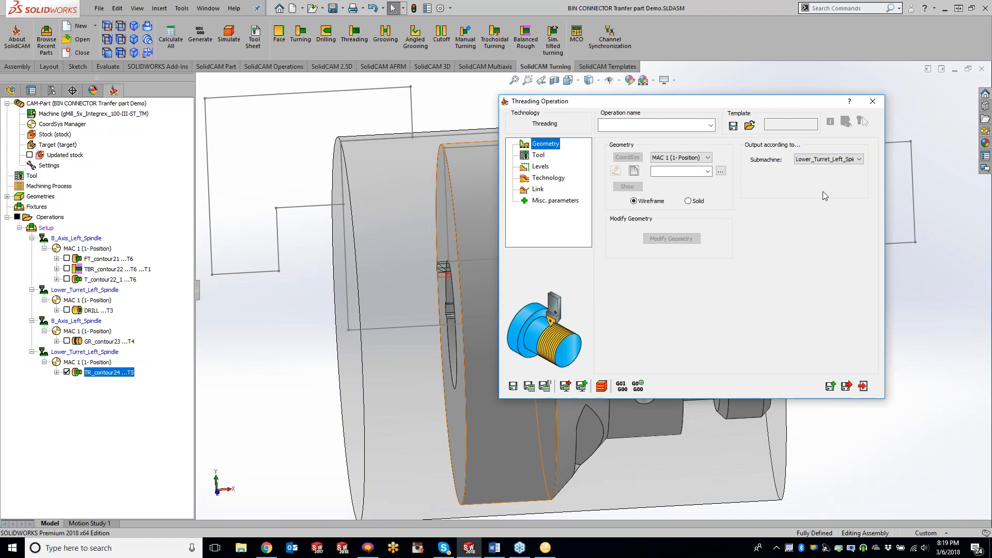
Assign the threading operation to B_Axis_Left_Spindle and chain the outer diameter line of the part's front collar as its wireframe geometry.
{"action": "left_click", "coordinate": [816, 160]}
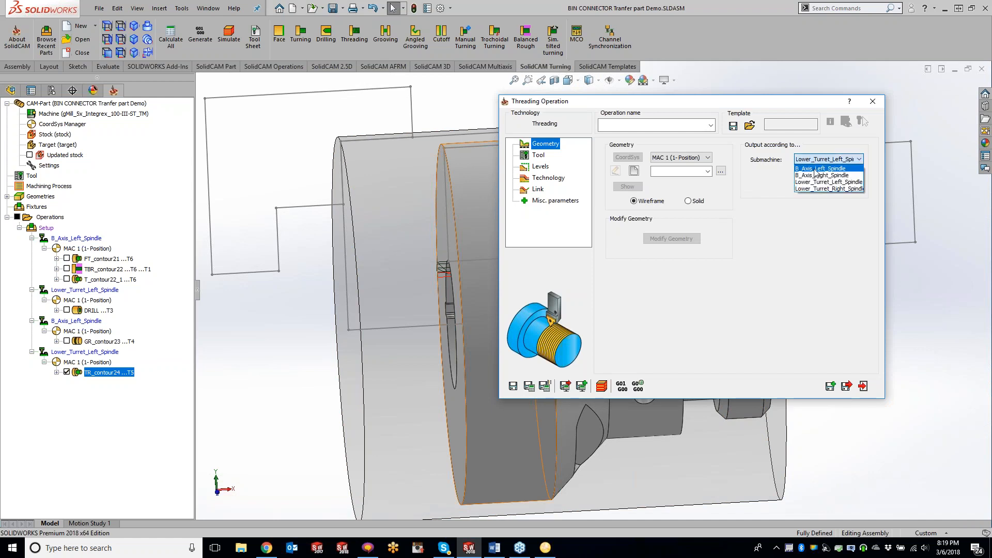
{"action": "left_click", "coordinate": [815, 173]}
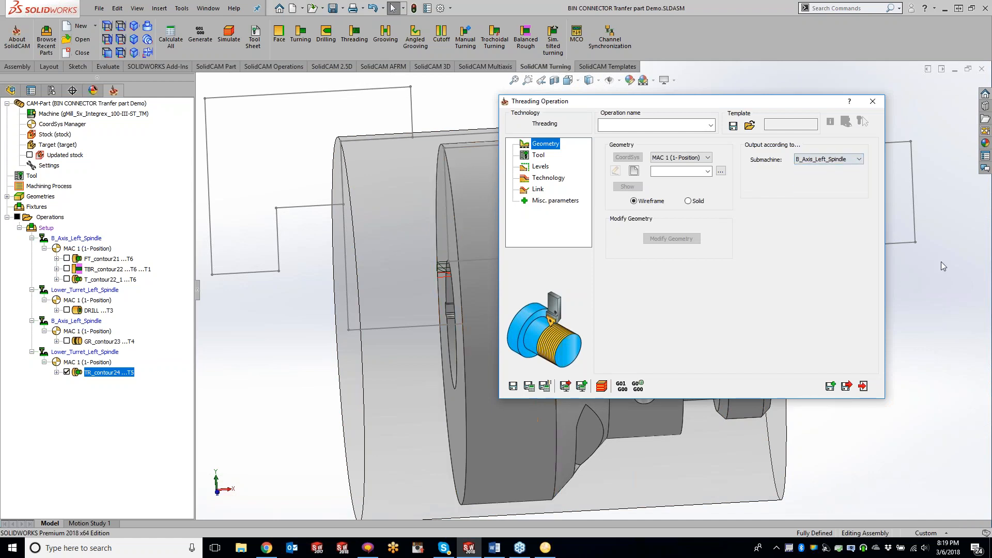
{"action": "left_click", "coordinate": [635, 171]}
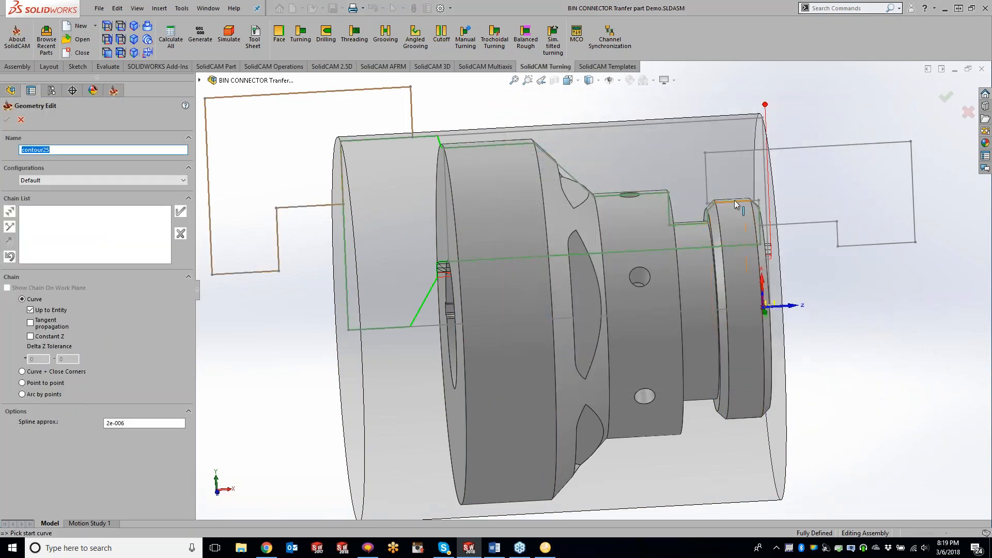
{"action": "left_click", "coordinate": [717, 264]}
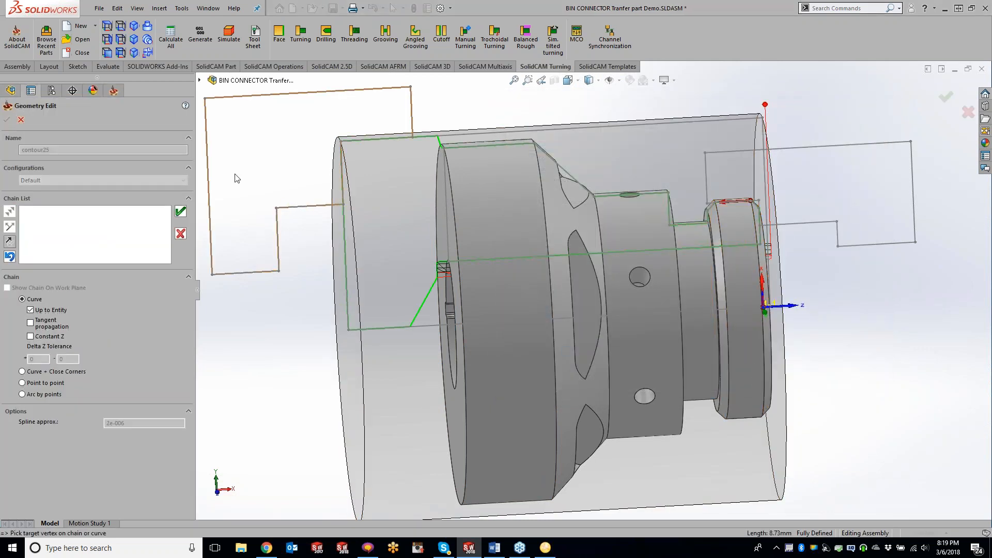
{"action": "left_click", "coordinate": [180, 211]}
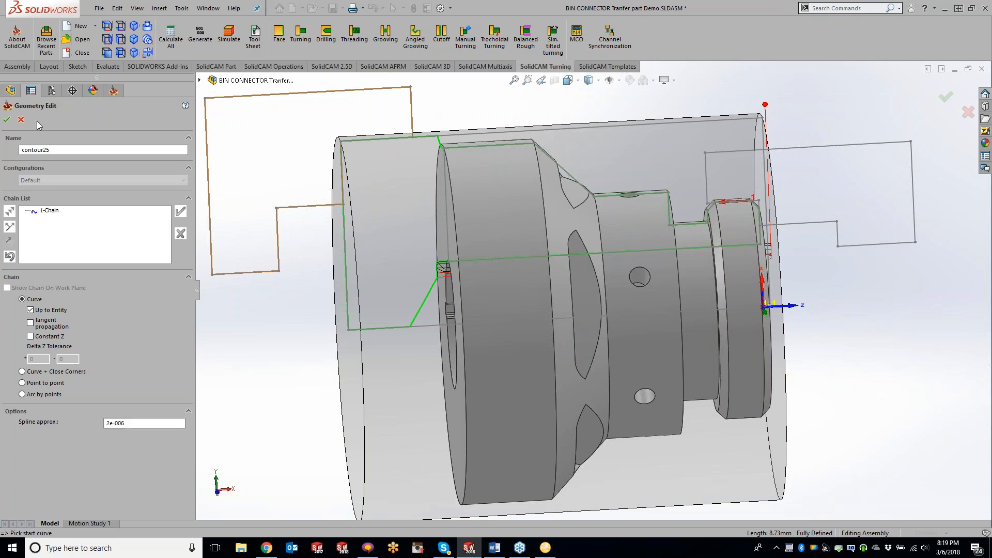
{"action": "left_click", "coordinate": [7, 119]}
Choose B_Axis tool 2, the Threading Tool, and orient it vertically above the spindle axis.
{"action": "left_click", "coordinate": [538, 154]}
{"action": "left_click", "coordinate": [670, 335]}
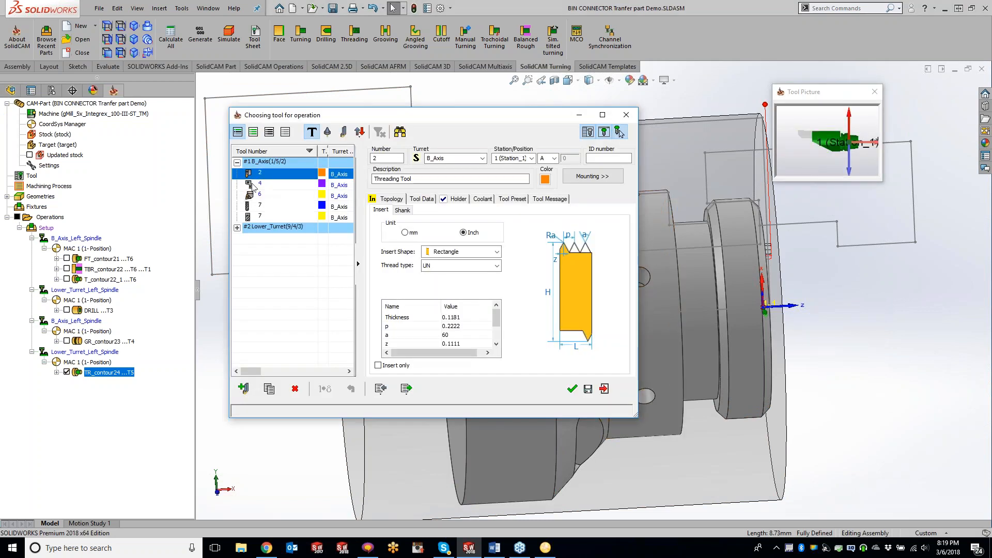
{"action": "double_click", "coordinate": [267, 178]}
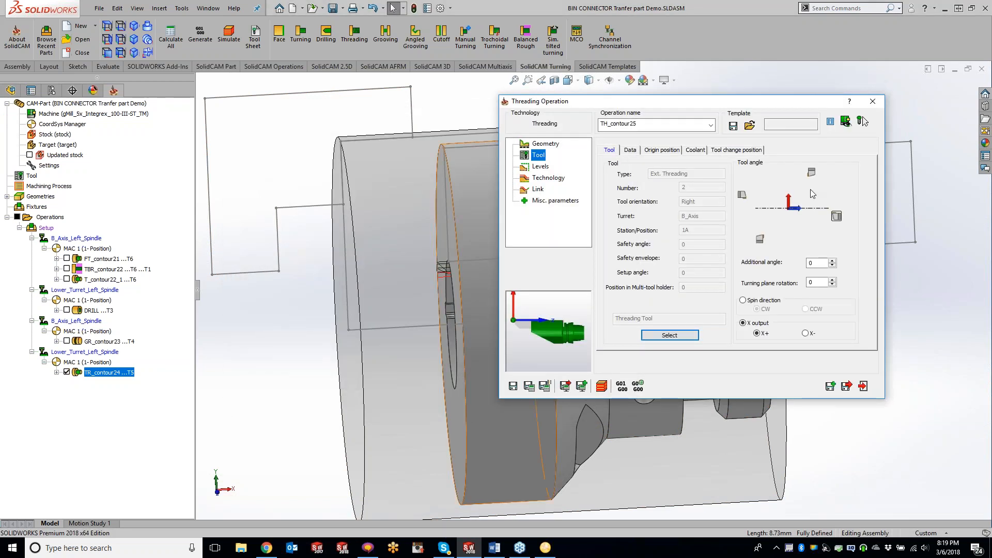
{"action": "left_click", "coordinate": [811, 172]}
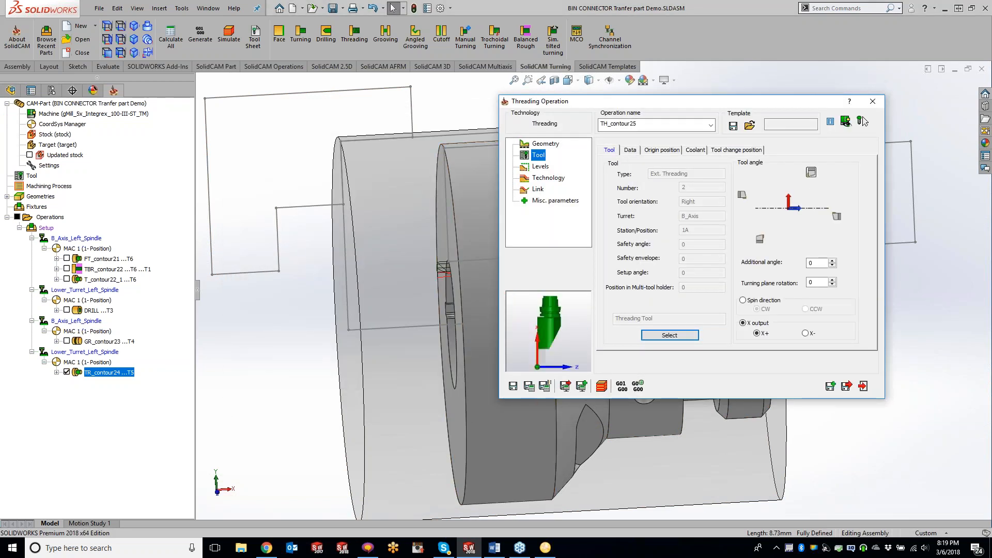
Set the thread's step down to 0.035, pitch to 8 TPI and minor diameter to 1.978, and save and calculate the operation.
{"action": "left_click", "coordinate": [548, 178]}
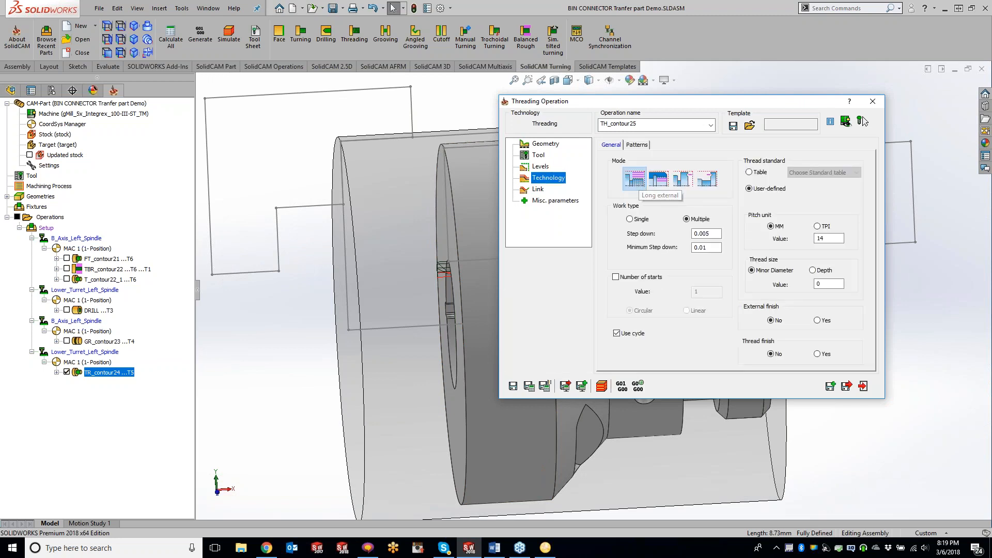
{"action": "left_click_drag", "start_coordinate": [702, 233], "coordinate": [739, 230]}
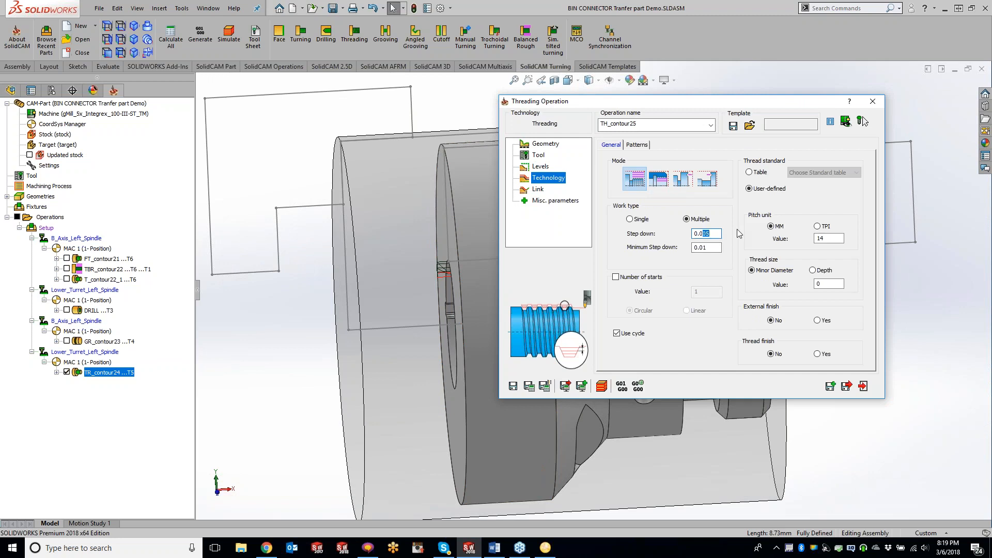
{"action": "type", "text": "35"}
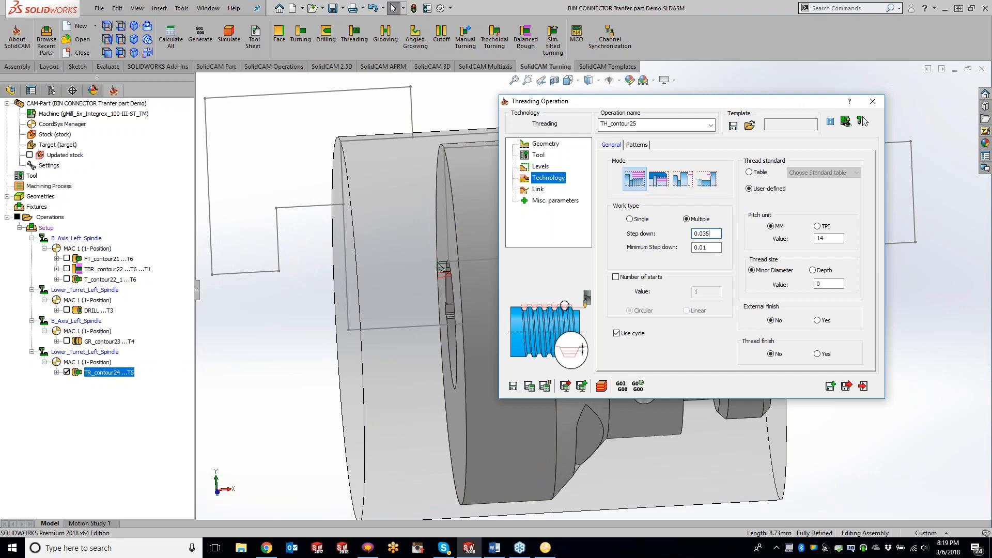
{"action": "left_click", "coordinate": [817, 227]}
{"action": "type", "text": "8"}
{"action": "key", "text": "Tab"}
{"action": "type", "text": "1"}
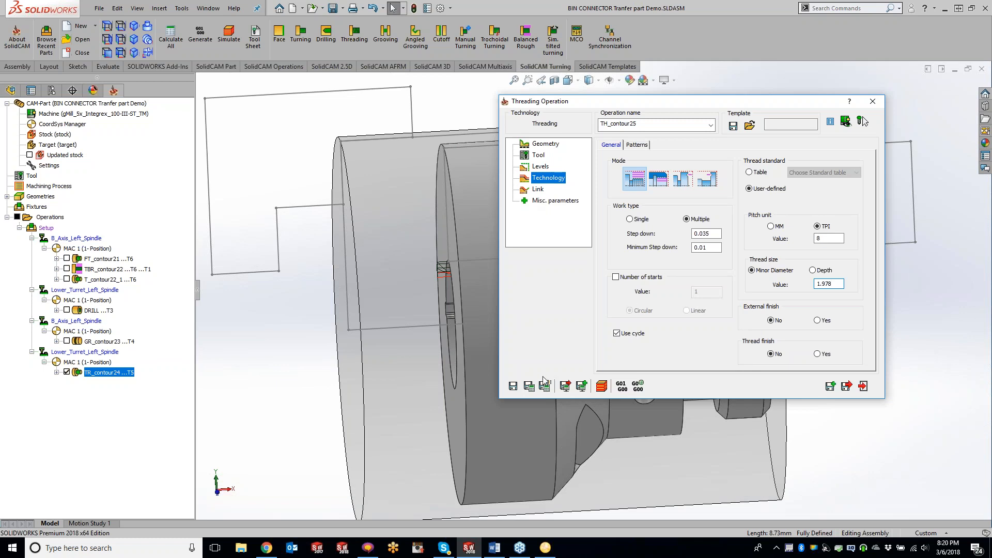
{"action": "left_click", "coordinate": [530, 386]}
Step through the threading operation in the Turning simulation to check the thread on the front collar, and close the operation.
{"action": "left_click", "coordinate": [601, 386]}
{"action": "left_click", "coordinate": [210, 174]}
{"action": "left_click", "coordinate": [209, 279]}
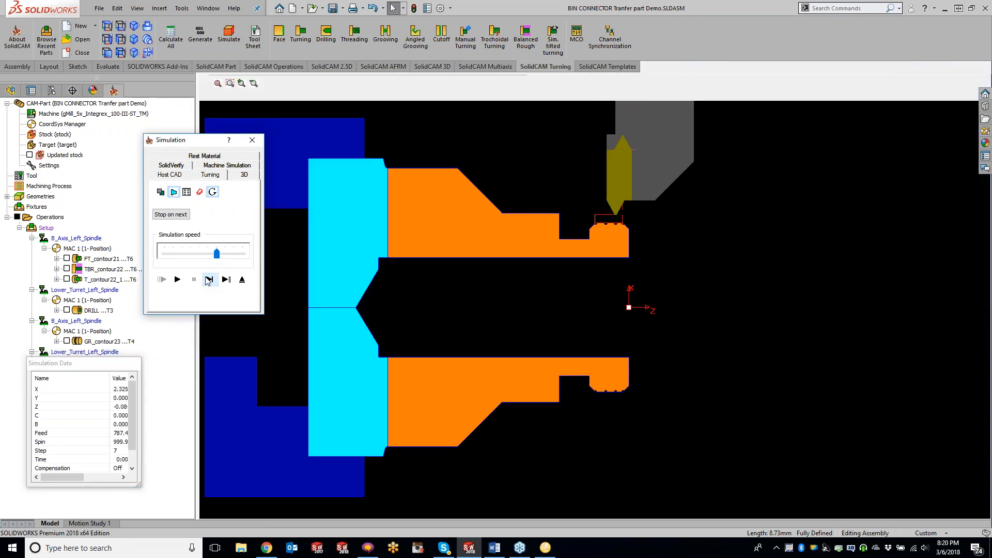
{"action": "left_click", "coordinate": [208, 279]}
{"action": "left_click", "coordinate": [208, 279]}
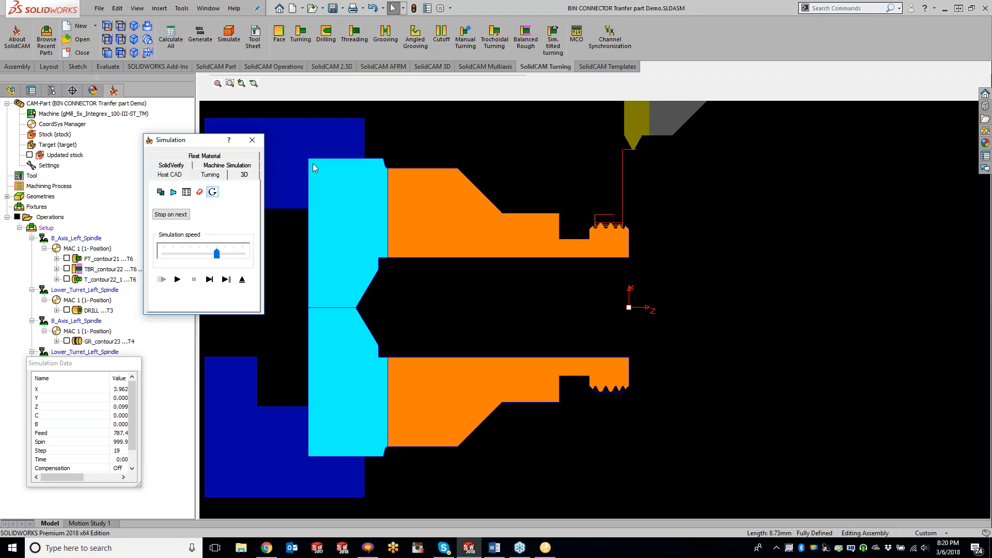
{"action": "left_click", "coordinate": [261, 142]}
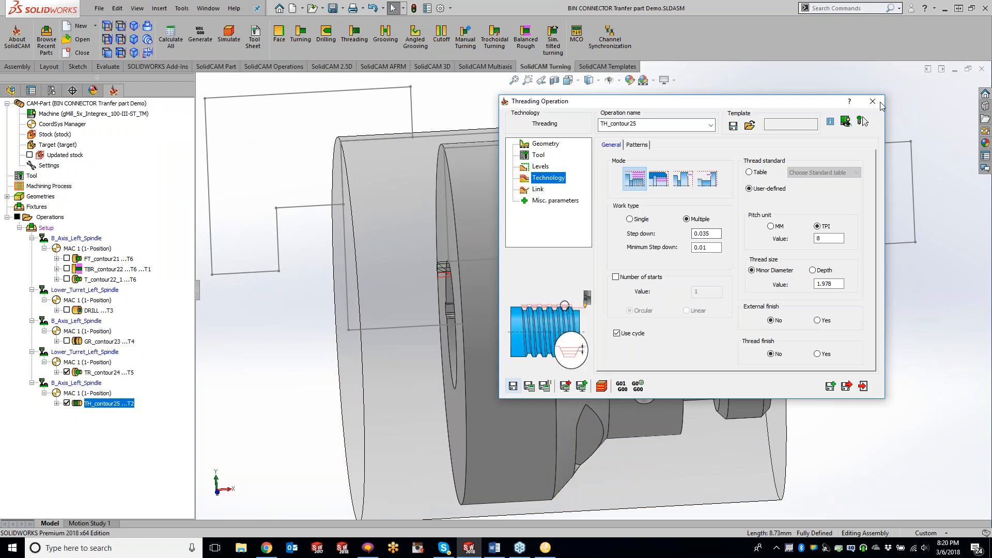
{"action": "left_click", "coordinate": [874, 101]}
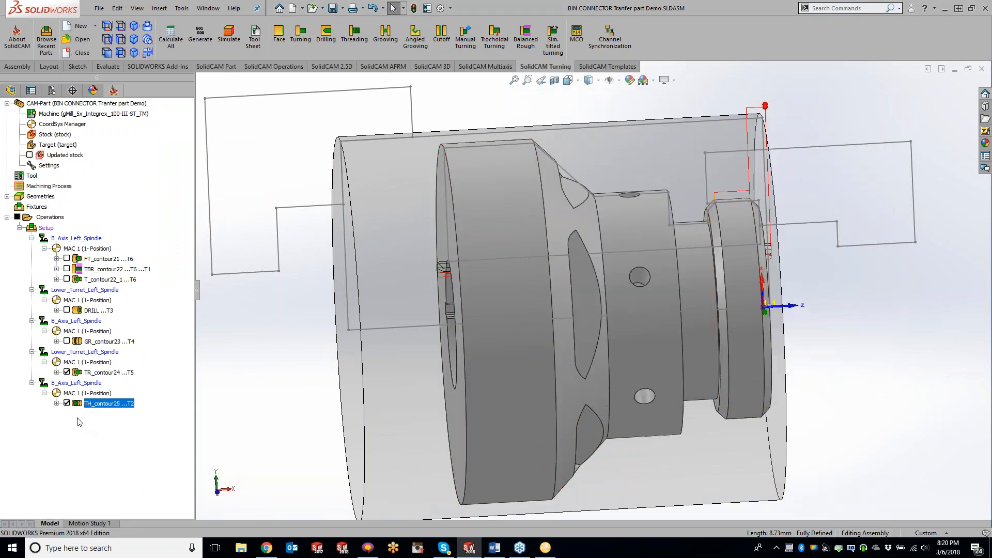
Hide the threading operation's toolpath on the model.
{"action": "left_click", "coordinate": [68, 403]}
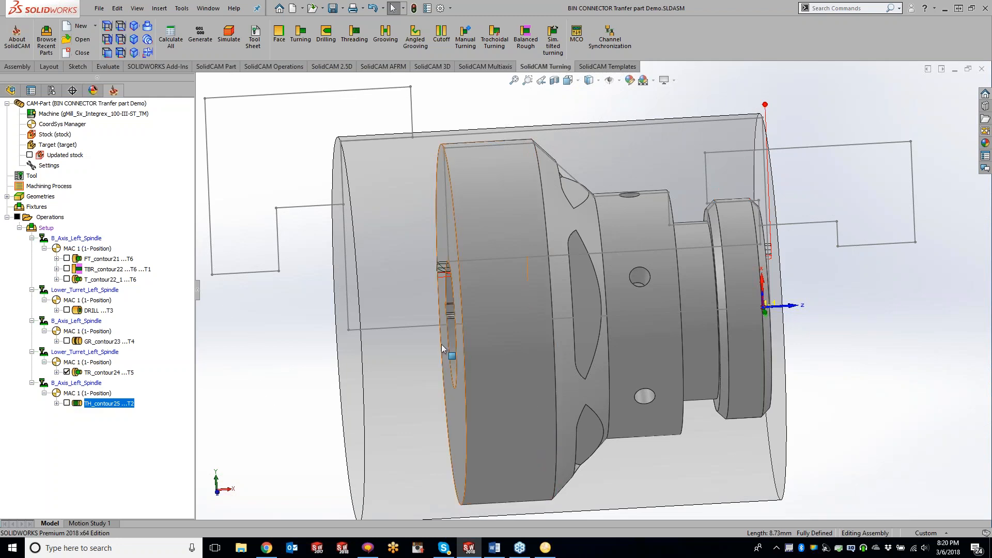
{"action": "left_click", "coordinate": [646, 373]}
{"action": "middle_click_drag", "start_coordinate": [646, 351], "coordinate": [522, 236]}
{"action": "key", "text": "Escape"}
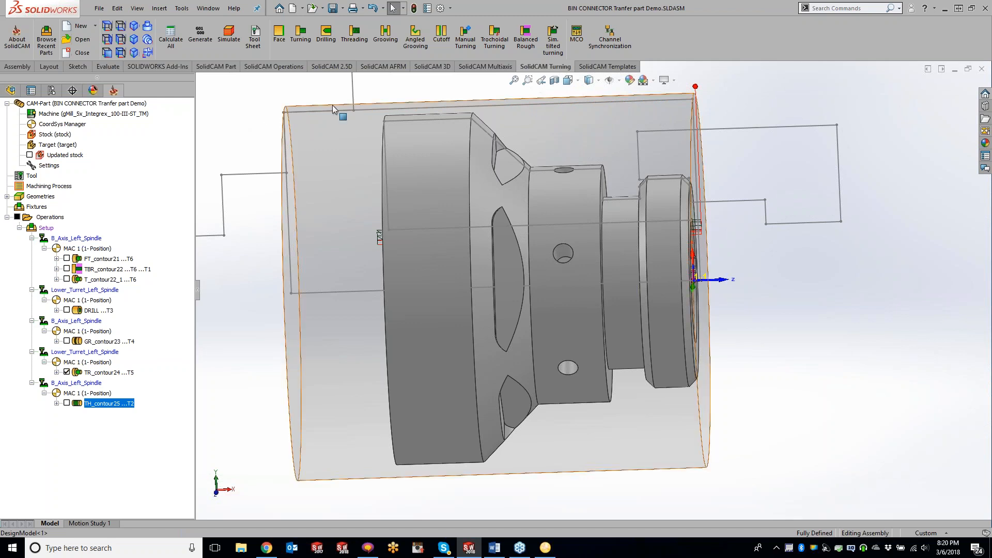
Start a Multiaxis Drilling operation and define a new drill geometry by automatically finding the holes on the target model.
{"action": "left_click", "coordinate": [486, 67]}
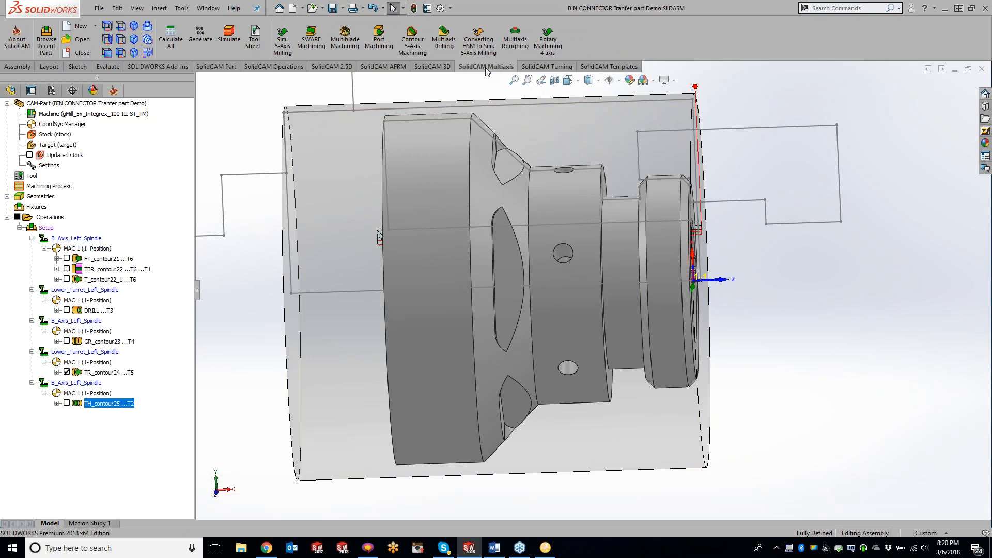
{"action": "left_click", "coordinate": [446, 38]}
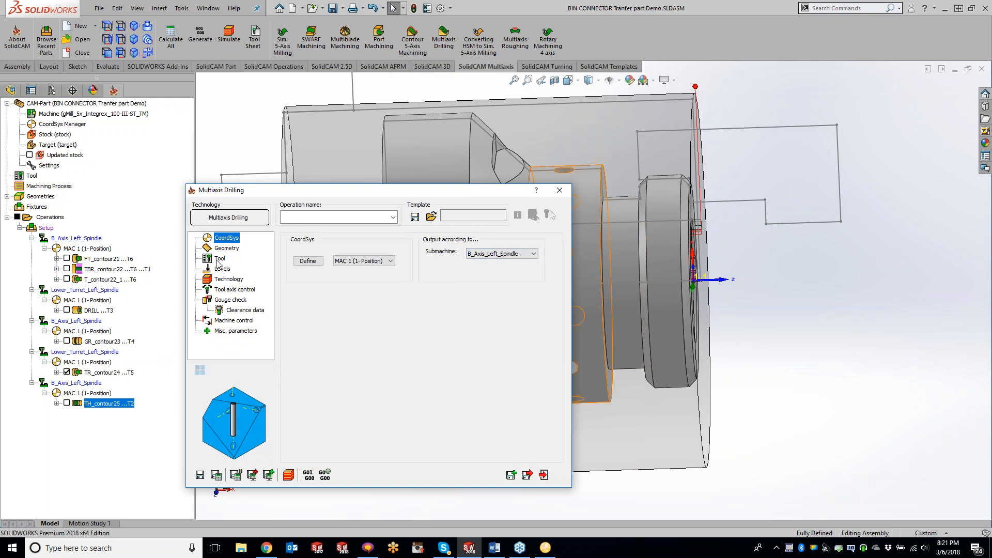
{"action": "left_click", "coordinate": [228, 249]}
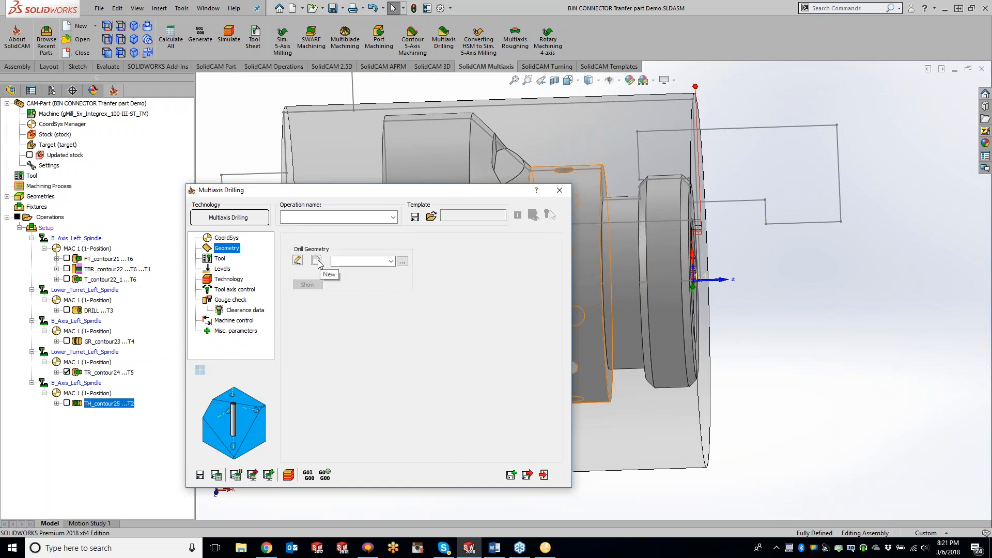
{"action": "left_click", "coordinate": [317, 260]}
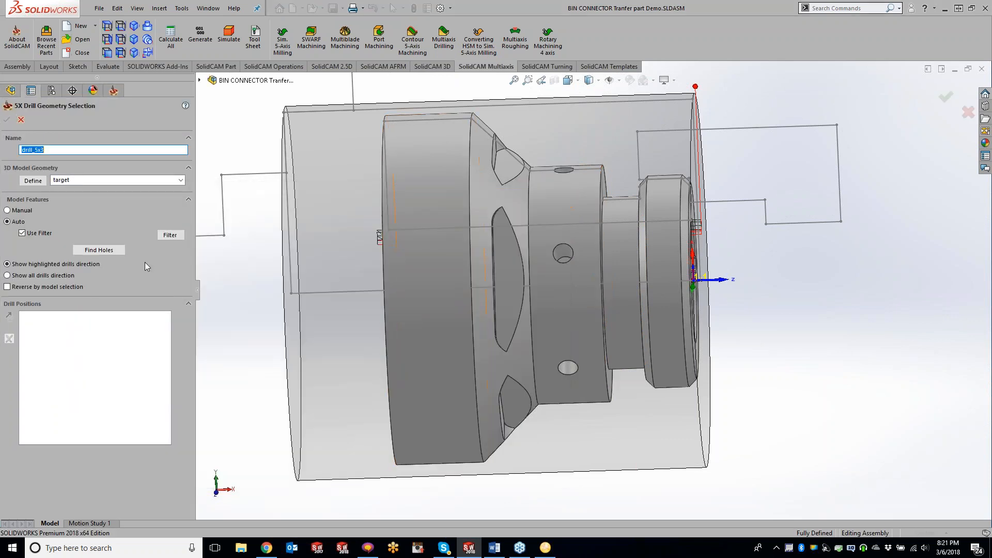
{"action": "left_click", "coordinate": [99, 250]}
{"action": "middle_click_drag", "start_coordinate": [810, 373], "coordinate": [804, 370]}
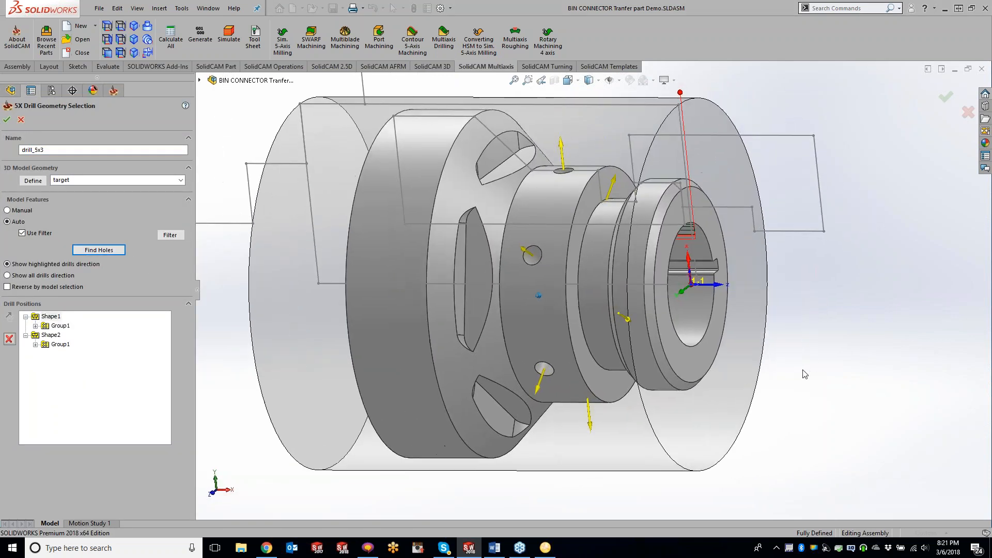
Remove the central bore, Shape2, from the drill positions, keeping the radial holes, and accept the drill geometry.
{"action": "left_click", "coordinate": [56, 337]}
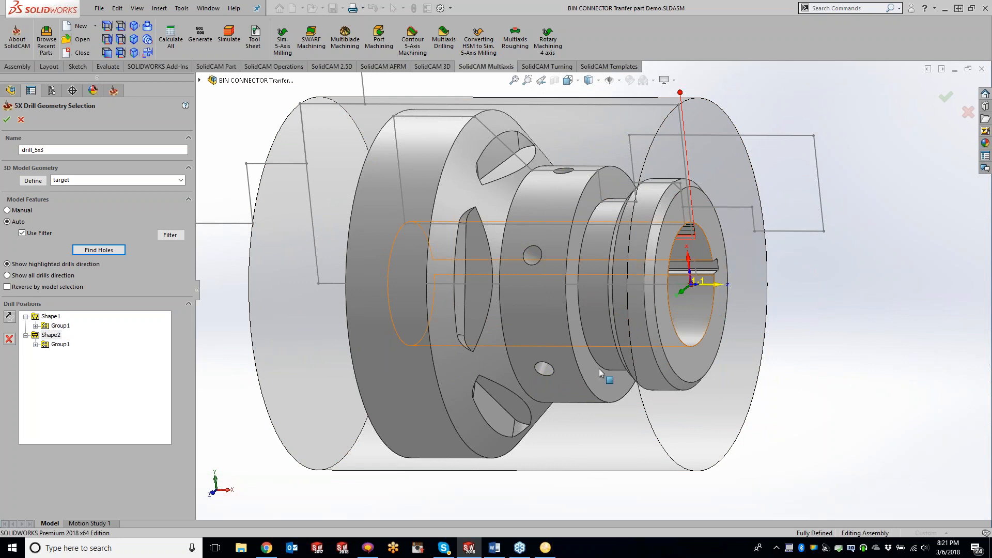
{"action": "right_click", "coordinate": [51, 337]}
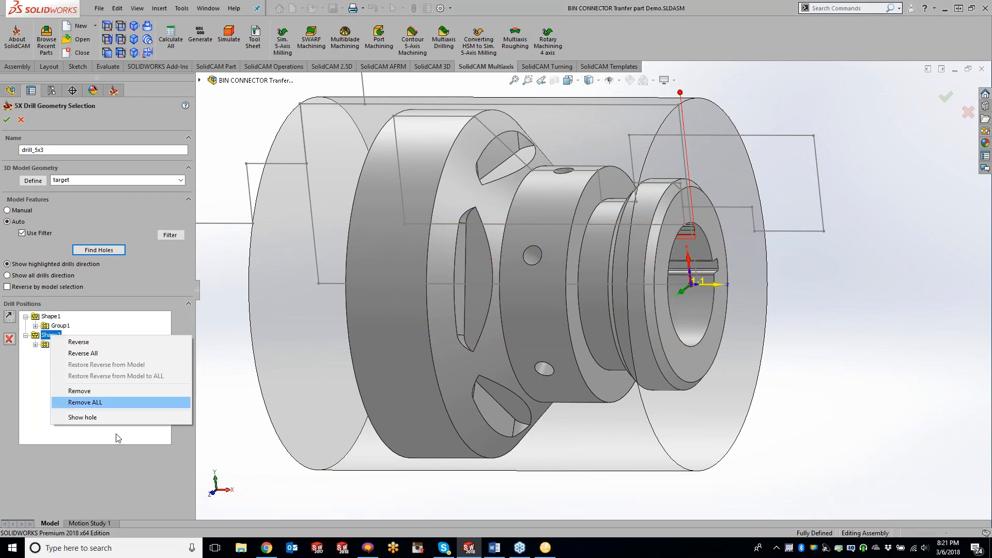
{"action": "left_click", "coordinate": [80, 392]}
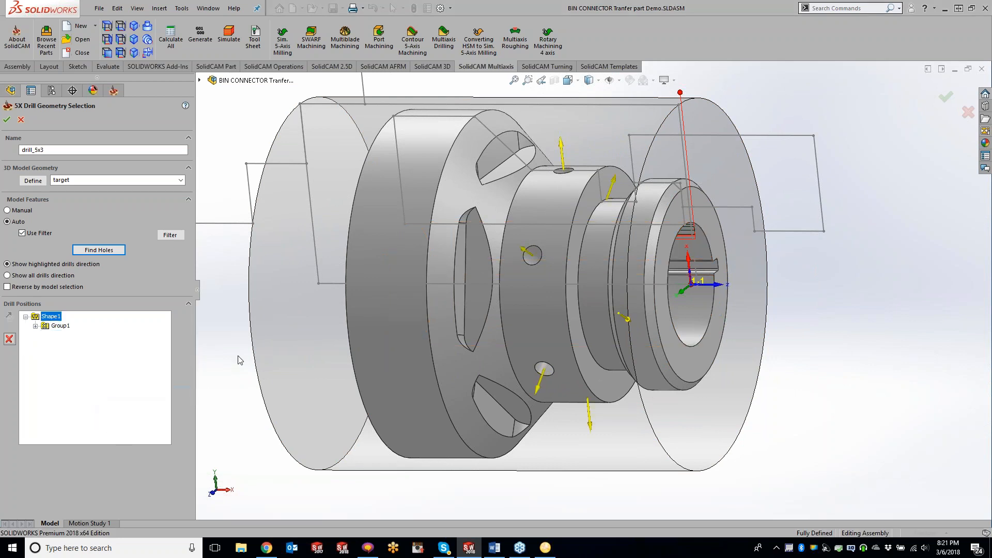
{"action": "mouse_move", "coordinate": [864, 365]}
{"action": "middle_mouse_down"}
{"action": "mouse_move", "coordinate": [856, 331]}
{"action": "mouse_move", "coordinate": [847, 356]}
{"action": "middle_mouse_up"}
{"action": "middle_click_drag", "start_coordinate": [666, 365], "coordinate": [662, 400]}
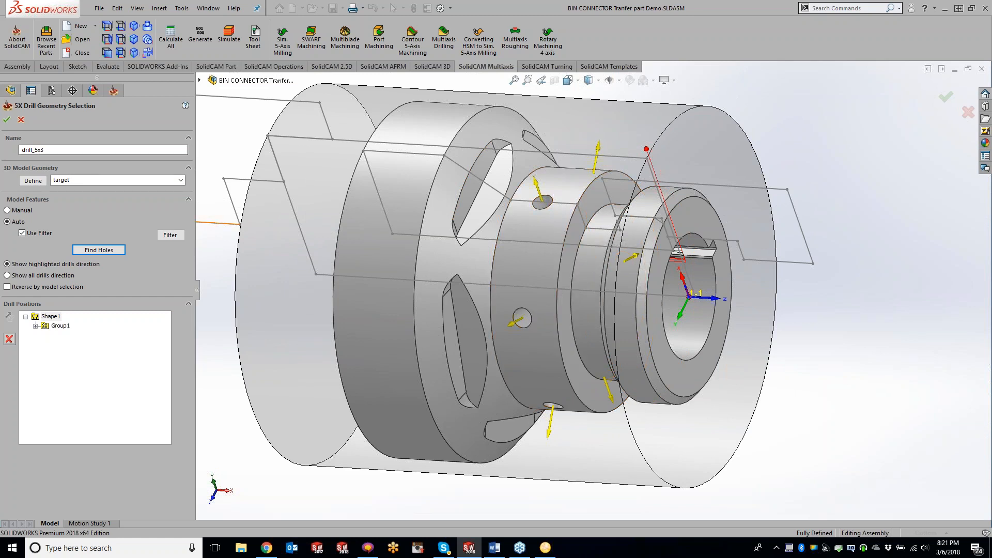
{"action": "left_click", "coordinate": [7, 120]}
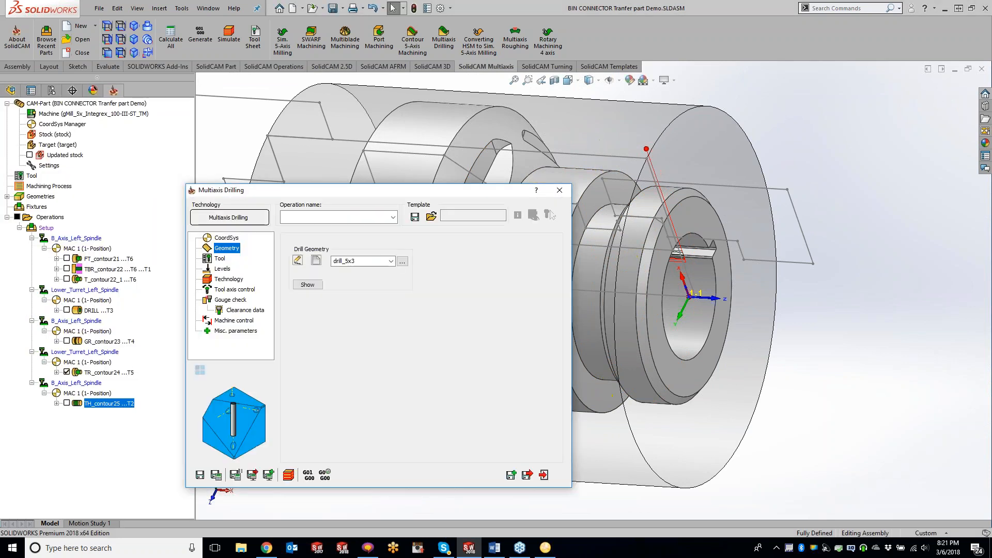
Choose B_Axis tool 7, the drill, for the multiaxis drilling operation.
{"action": "left_click", "coordinate": [220, 258]}
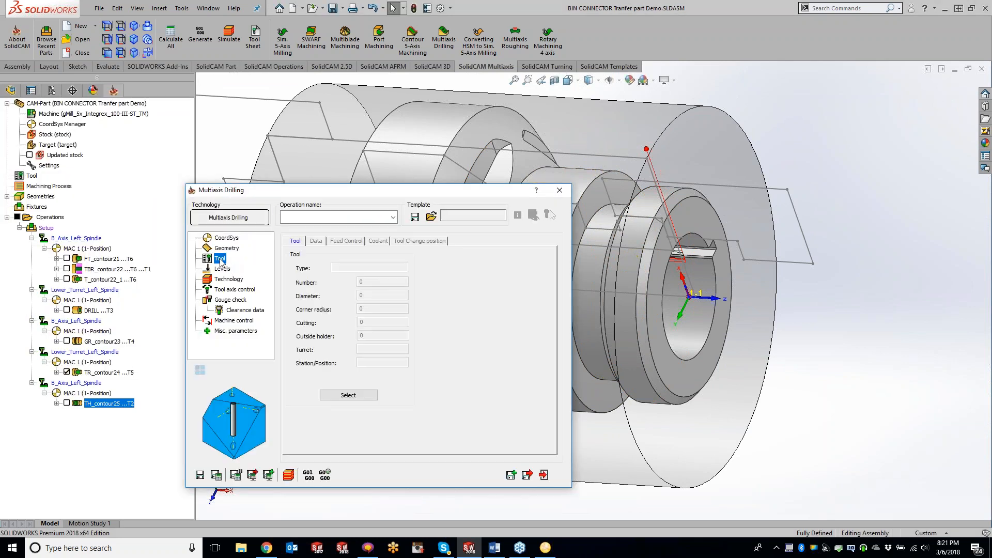
{"action": "left_click", "coordinate": [359, 399]}
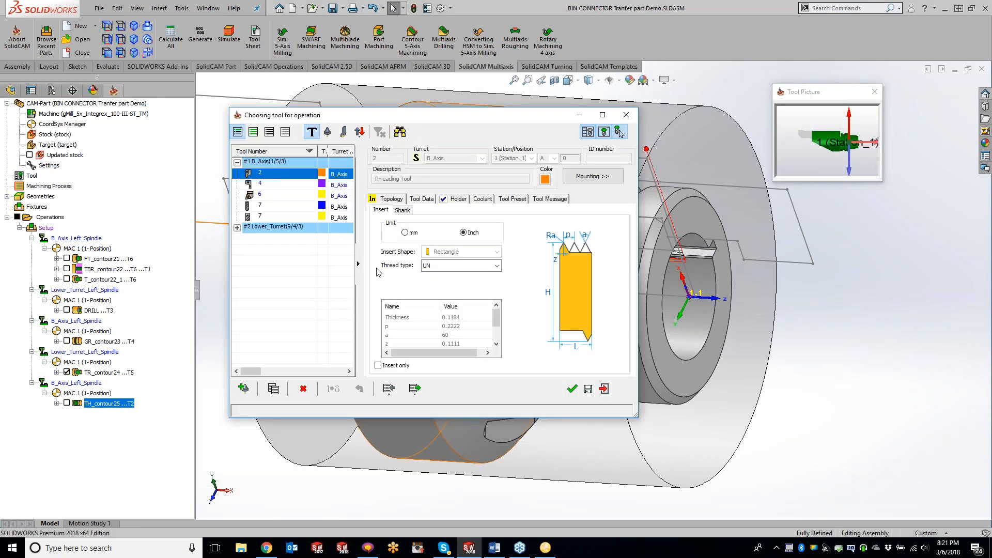
{"action": "left_click", "coordinate": [262, 208]}
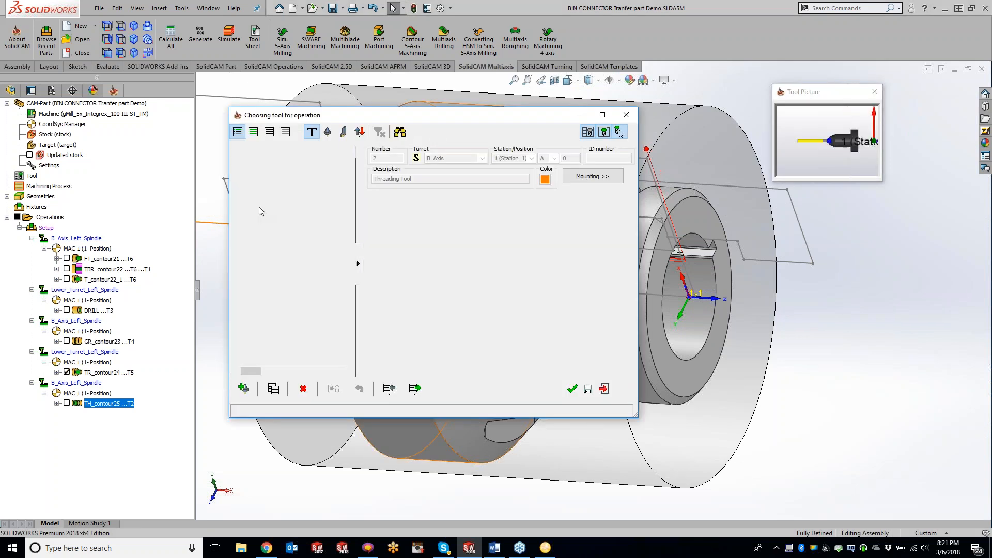
Assign the drilling tool to the multiaxis drilling operation and set its clearance area type to Cylinder.
{"action": "double_click", "coordinate": [262, 207]}
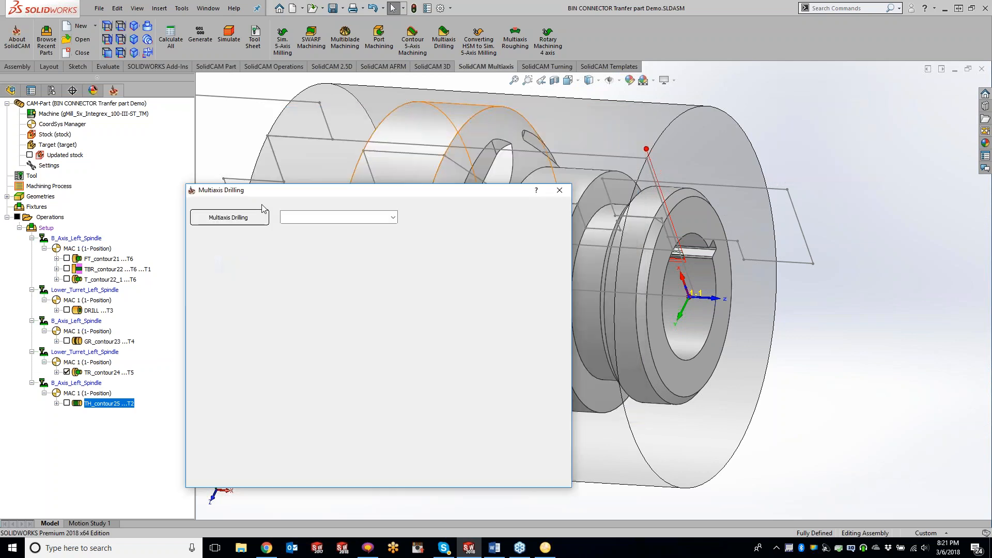
{"action": "left_click", "coordinate": [223, 269]}
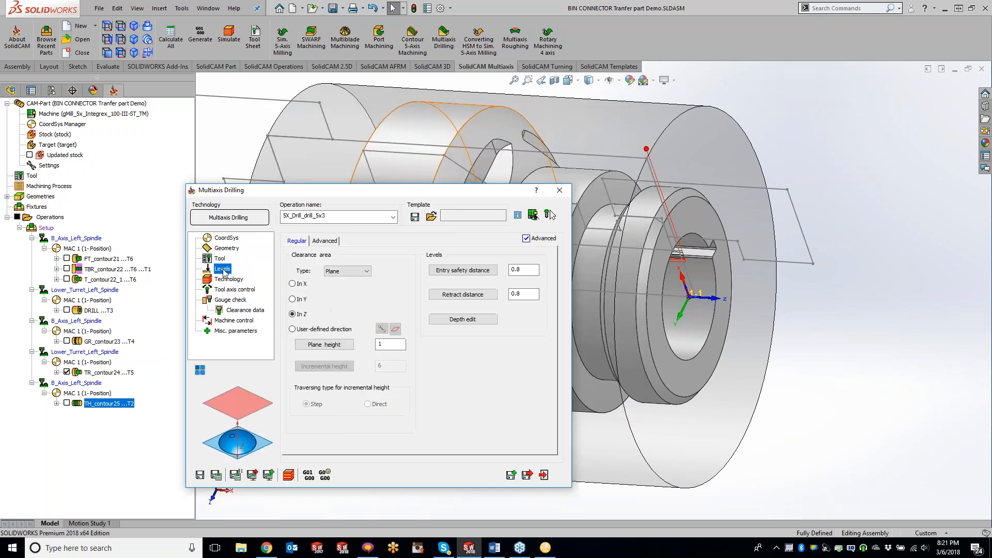
{"action": "left_click", "coordinate": [362, 272]}
{"action": "left_click", "coordinate": [355, 288]}
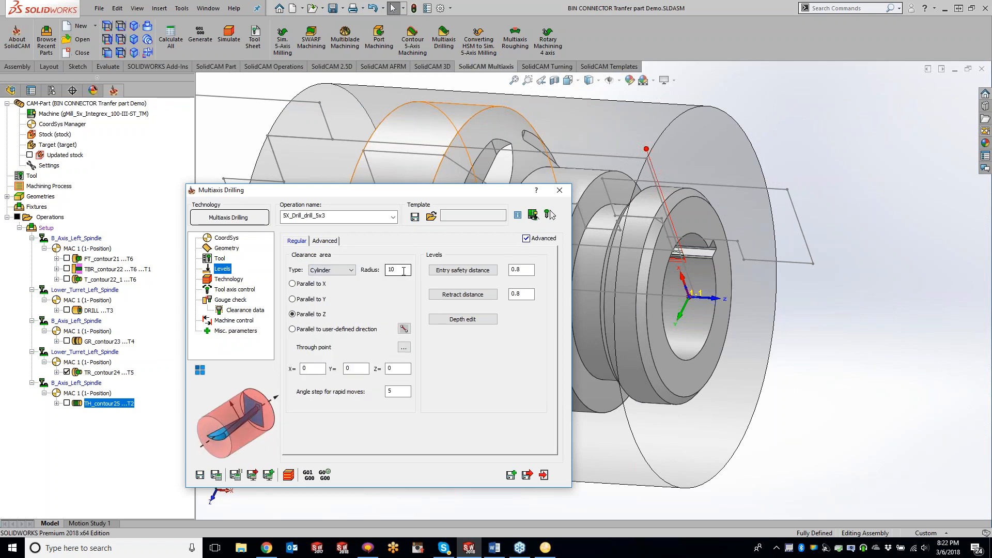
Change the document's unit system to IPS (inch, pound, second).
{"action": "left_click", "coordinate": [742, 142]}
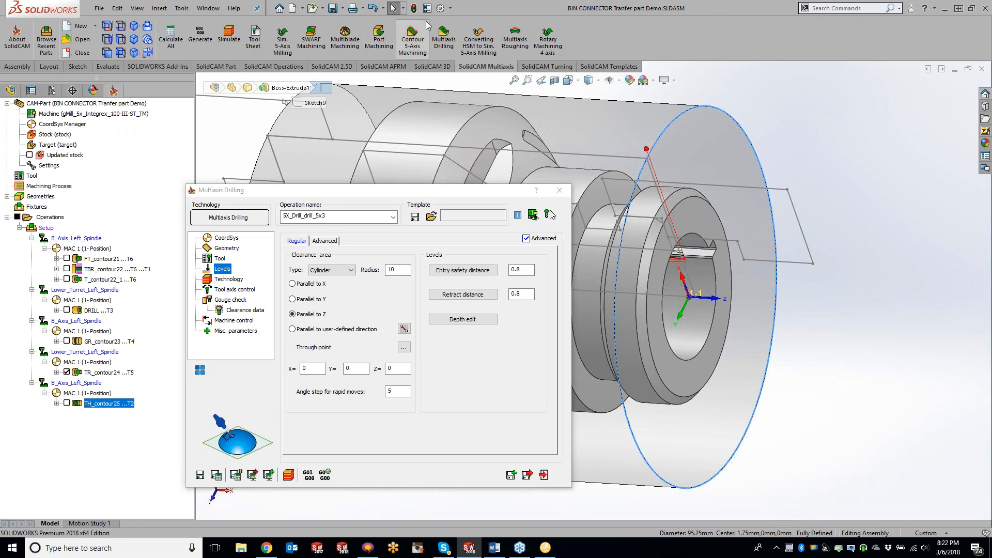
{"action": "left_click", "coordinate": [440, 8]}
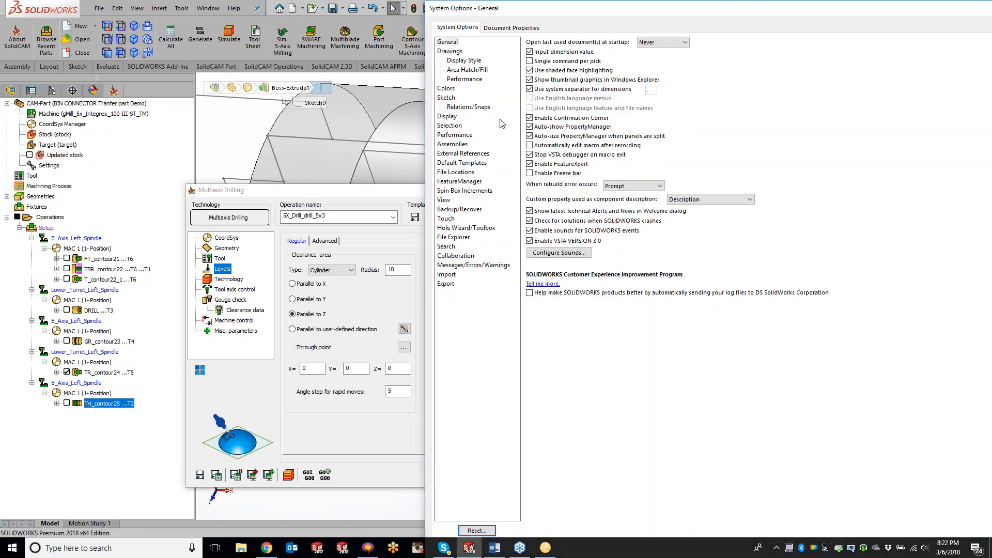
{"action": "left_click", "coordinate": [509, 28]}
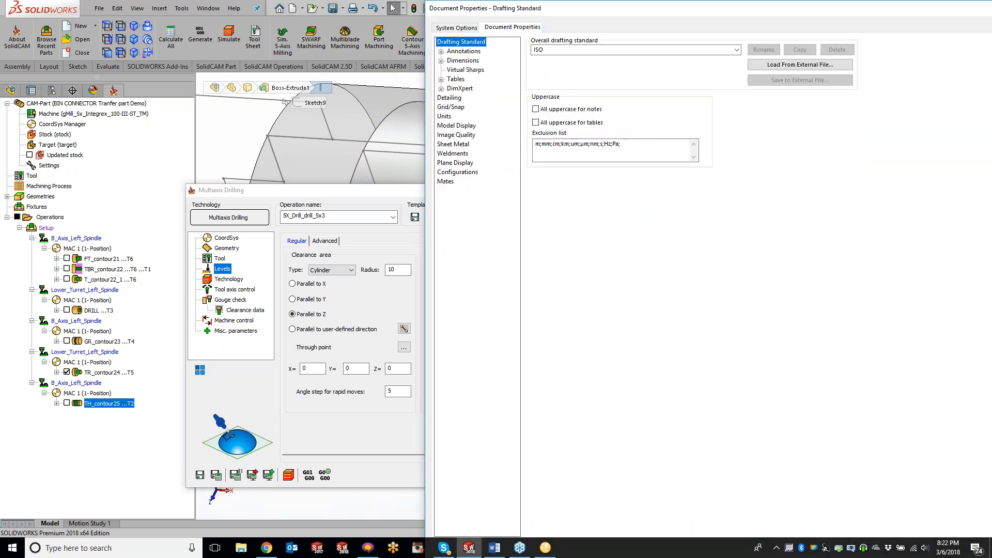
{"action": "left_click", "coordinate": [444, 115]}
{"action": "left_click", "coordinate": [536, 74]}
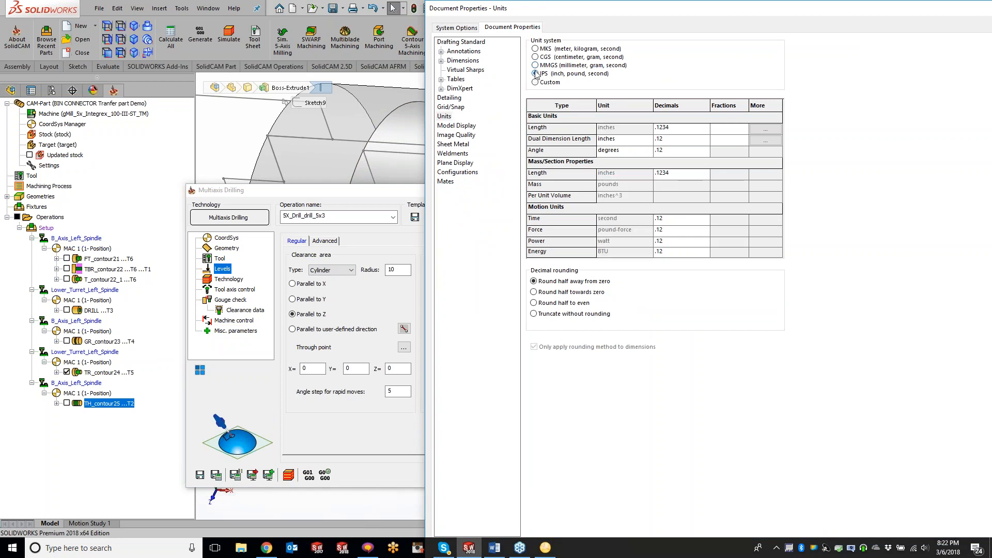
{"action": "left_click_drag", "start_coordinate": [782, 8], "coordinate": [401, 11]}
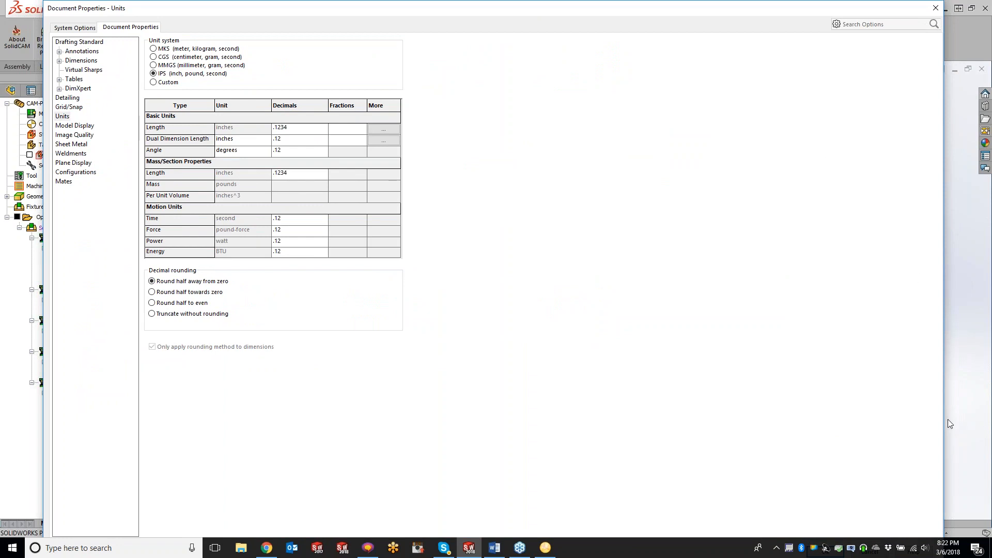
{"action": "left_click_drag", "start_coordinate": [893, 378], "coordinate": [811, 374]}
{"action": "left_click", "coordinate": [685, 557]}
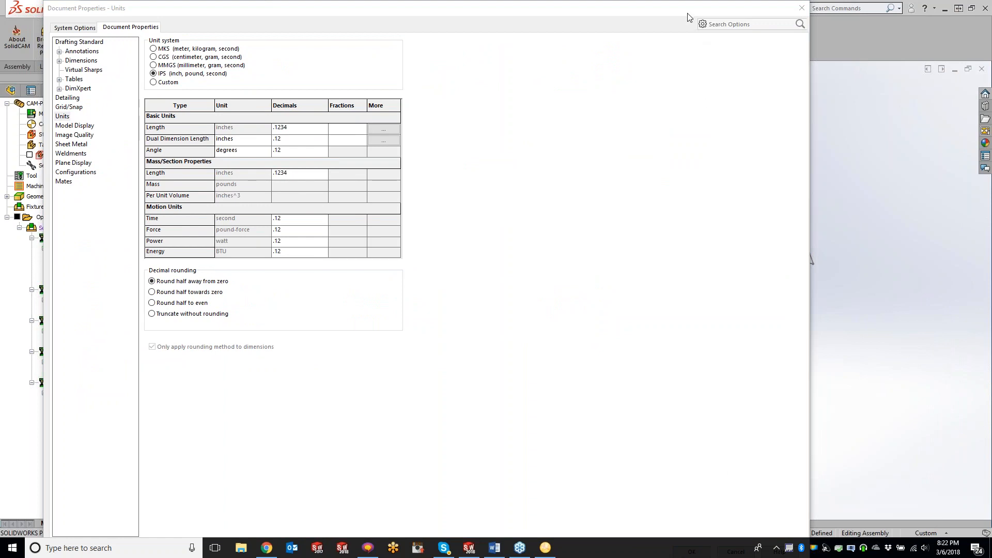
{"action": "left_click_drag", "start_coordinate": [688, 11], "coordinate": [697, 56]}
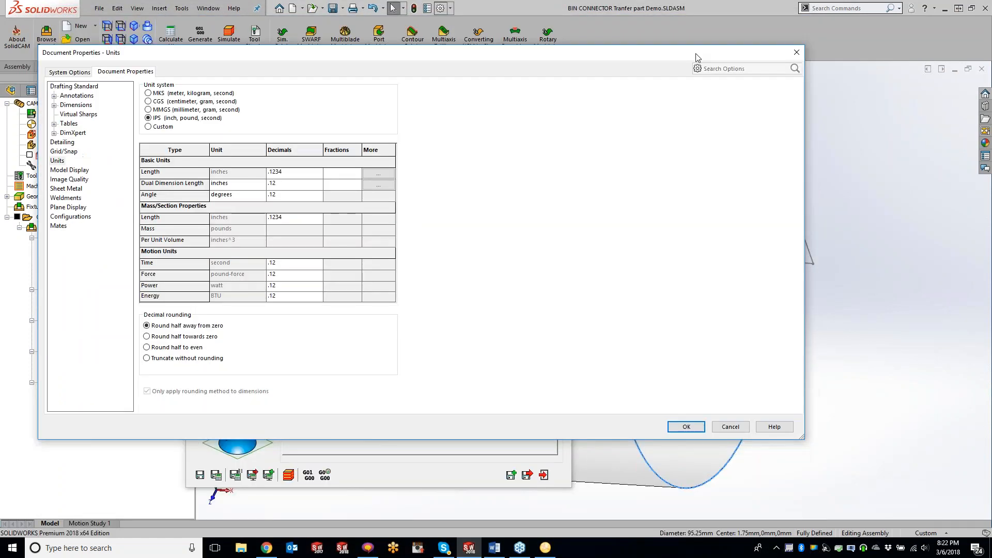
{"action": "left_click", "coordinate": [685, 427]}
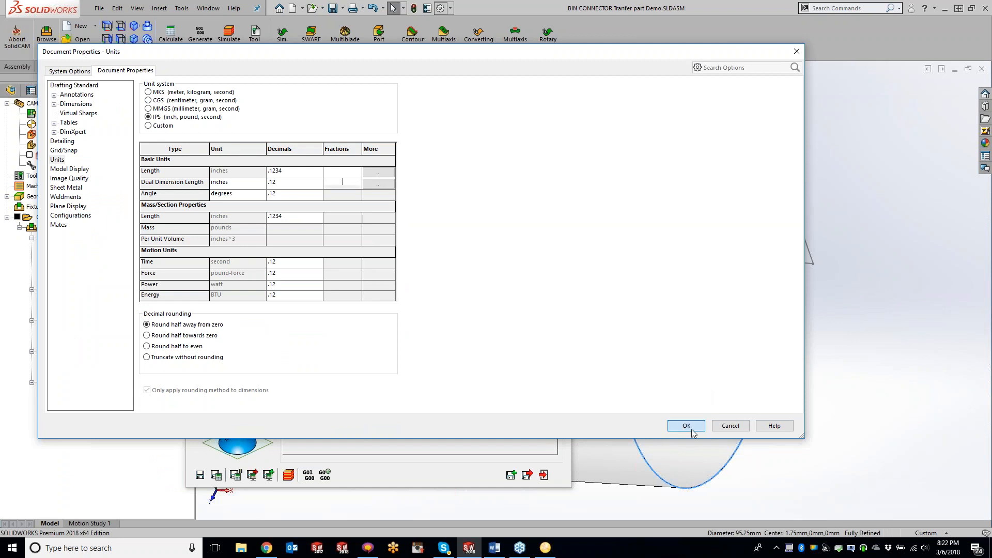
{"action": "left_click", "coordinate": [826, 406]}
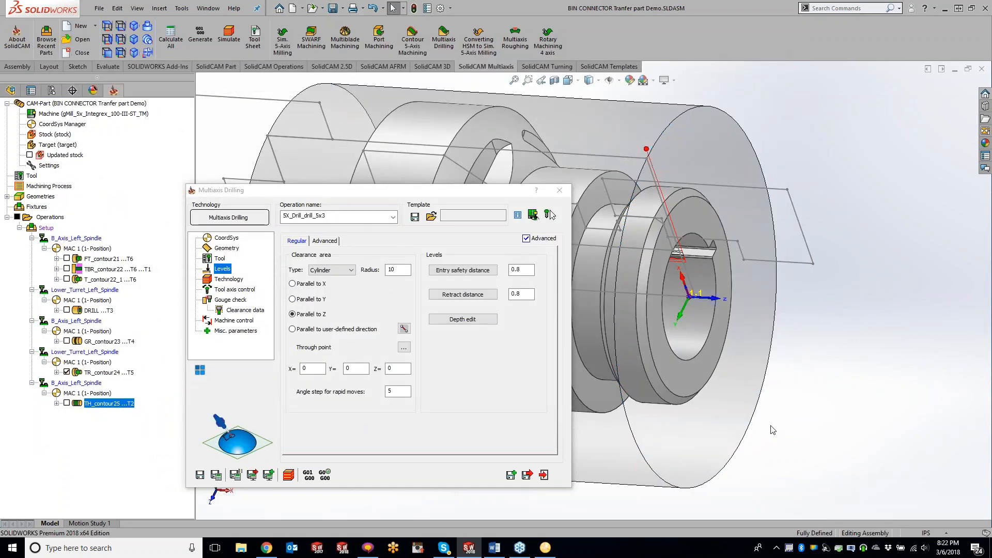
Check the diameter of the stock's front circular edge and set the clearance cylinder's radius to 3.
{"action": "left_click", "coordinate": [756, 426]}
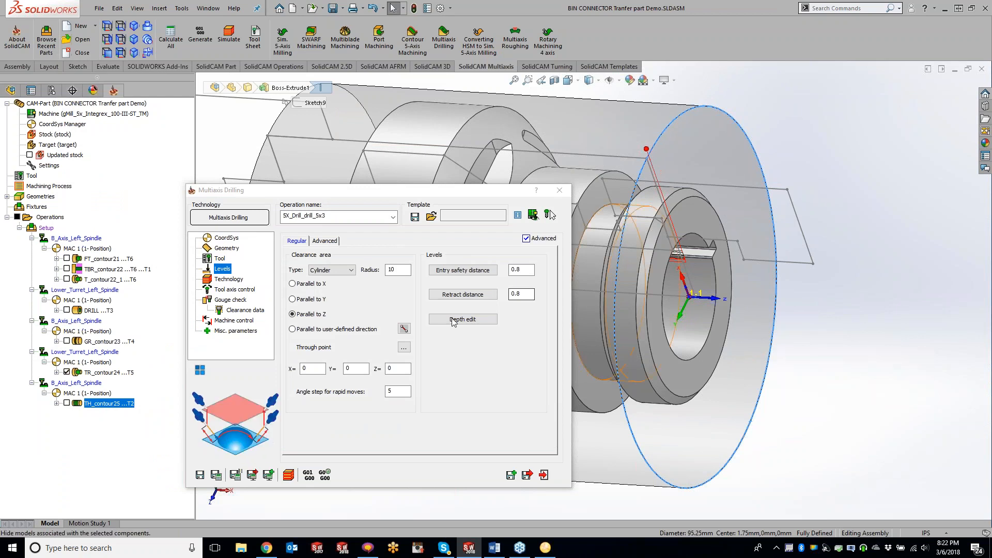
{"action": "left_click", "coordinate": [402, 270]}
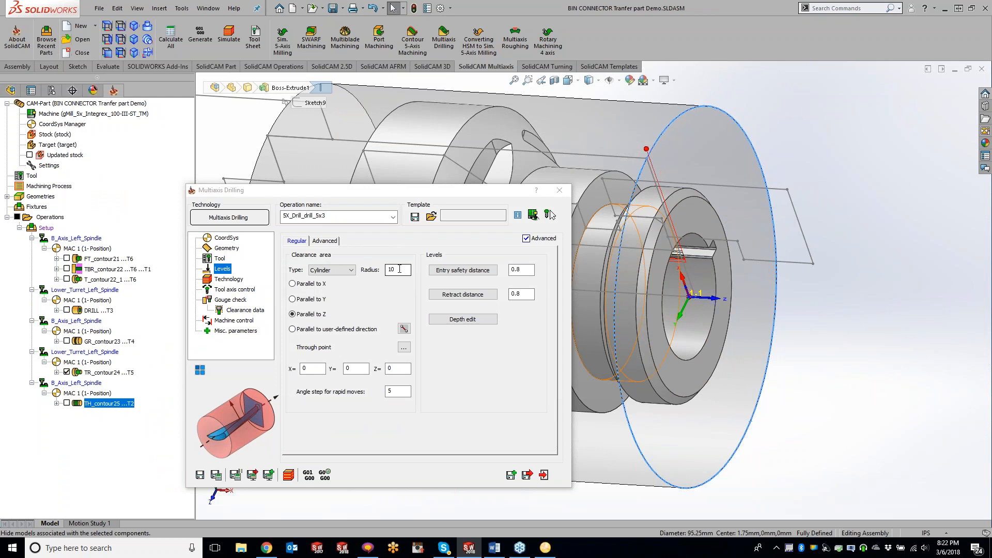
{"action": "left_click_drag", "start_coordinate": [397, 269], "coordinate": [386, 271]}
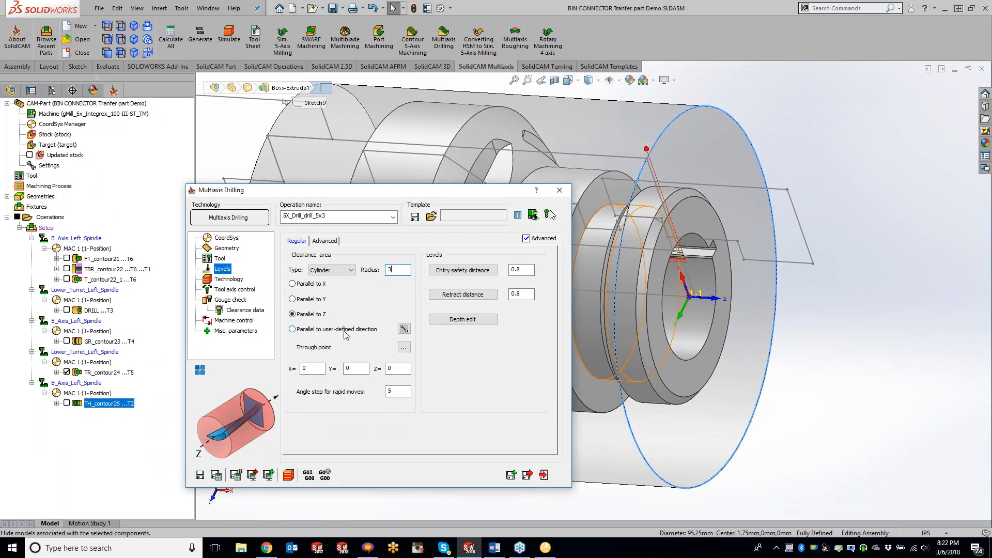
Set the drill cycle type to G83 with a step down of 0.150 and review the cycle options.
{"action": "left_click", "coordinate": [237, 279]}
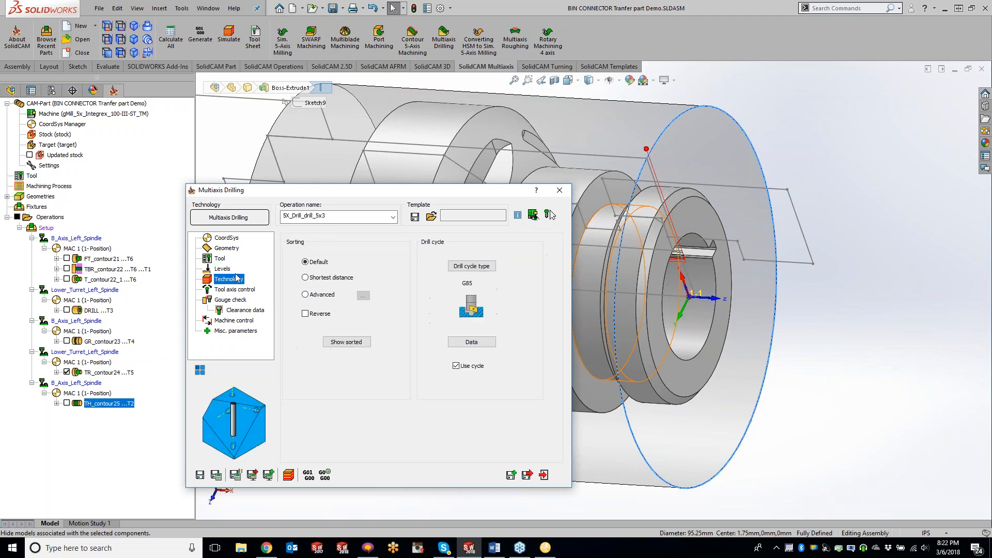
{"action": "left_click", "coordinate": [471, 265]}
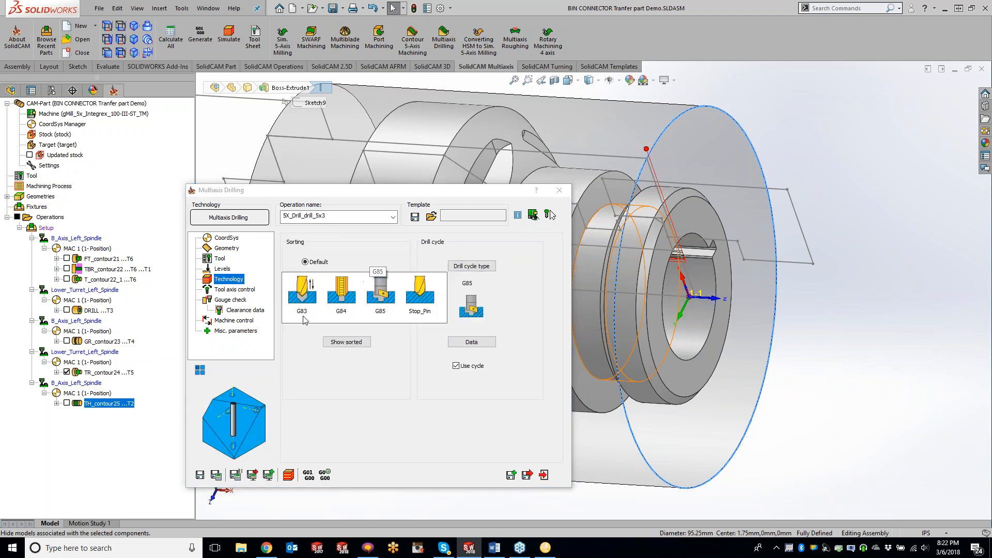
{"action": "left_click", "coordinate": [305, 303]}
{"action": "left_click", "coordinate": [472, 344]}
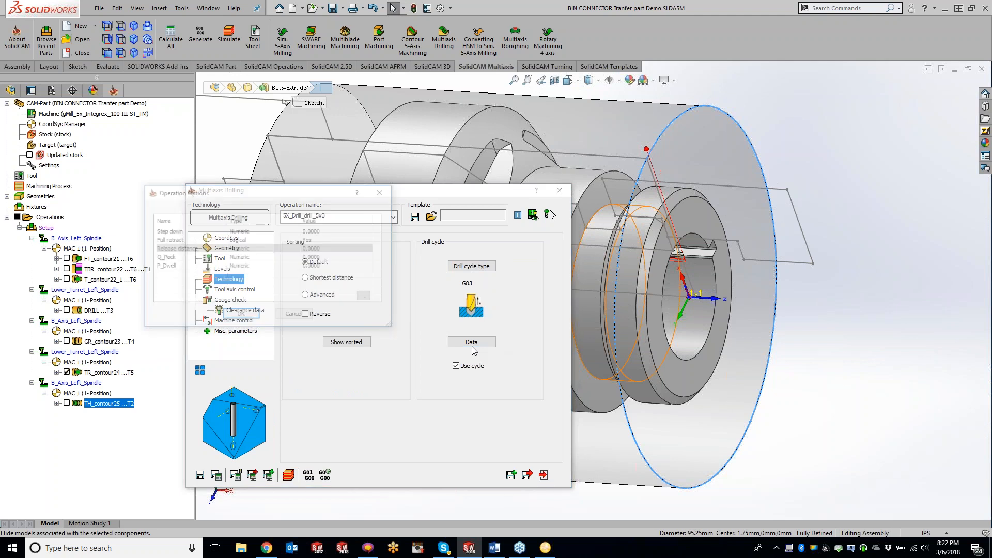
{"action": "double_click", "coordinate": [334, 231]}
{"action": "type", "text": ".150"}
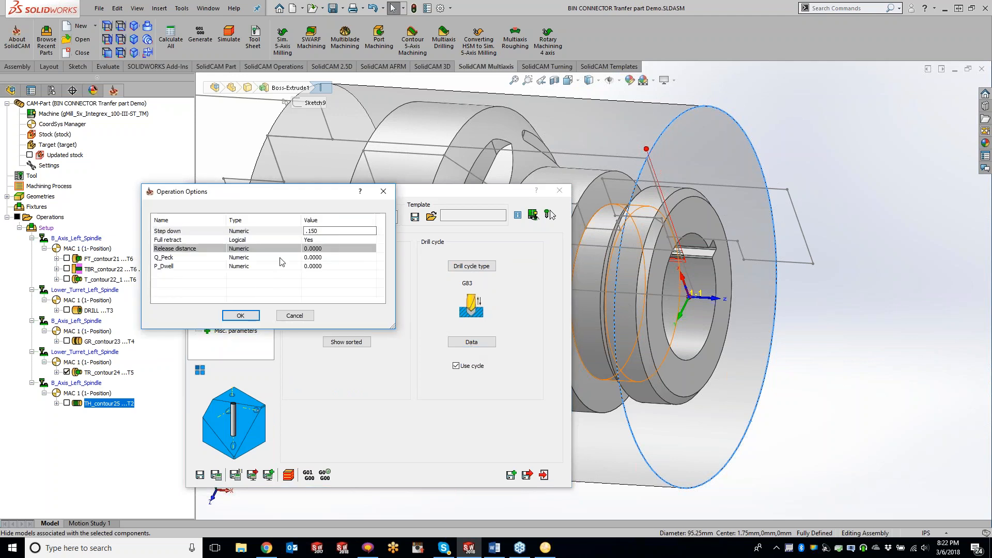
{"action": "left_click", "coordinate": [242, 316]}
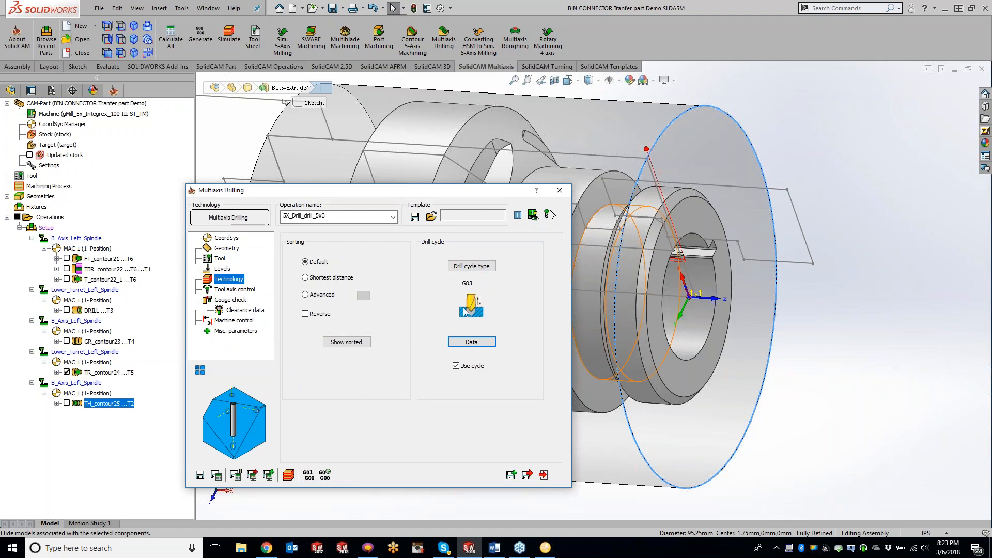
{"action": "left_click", "coordinate": [471, 342]}
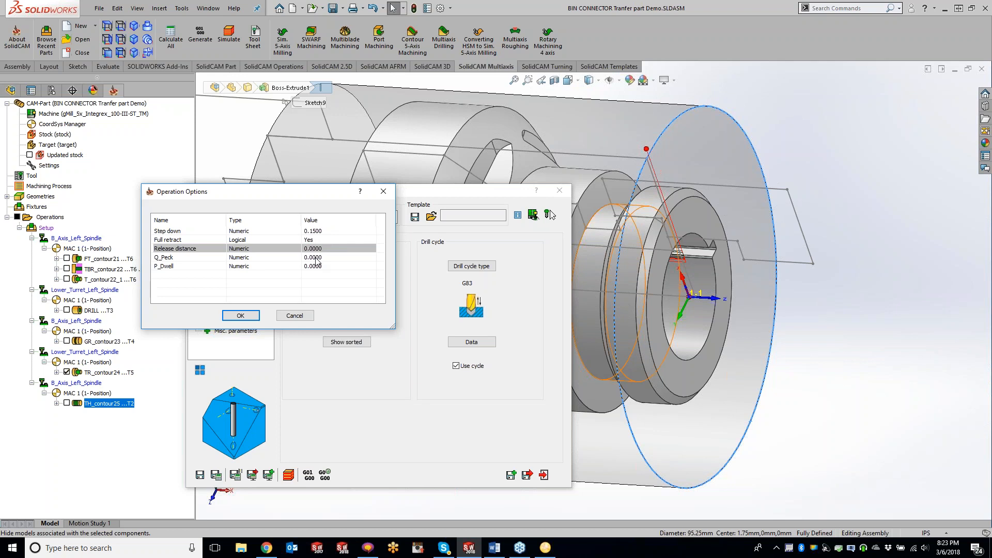
{"action": "left_click", "coordinate": [234, 316]}
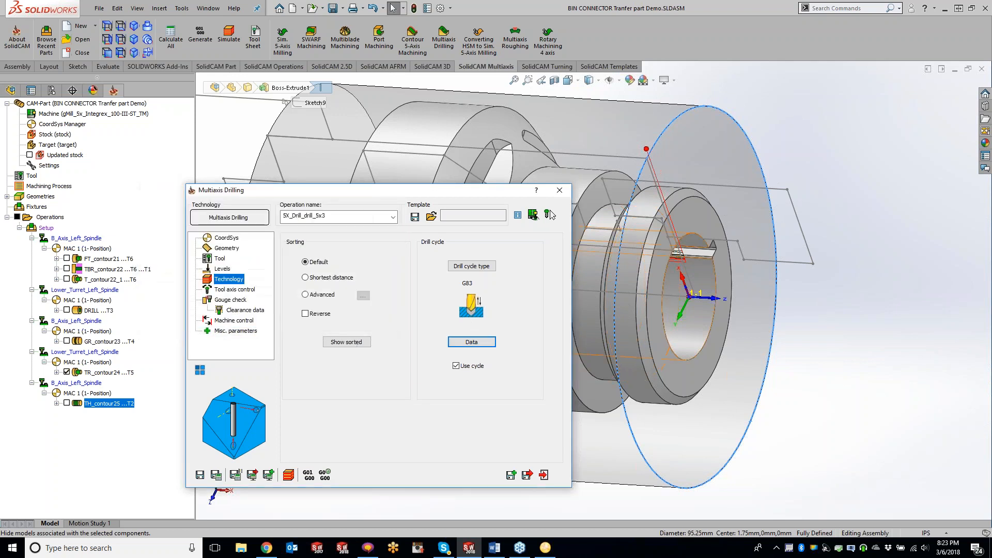
Review the tool axis control and gouge check settings, and save and calculate the multiaxis drilling operation.
{"action": "left_click", "coordinate": [235, 290]}
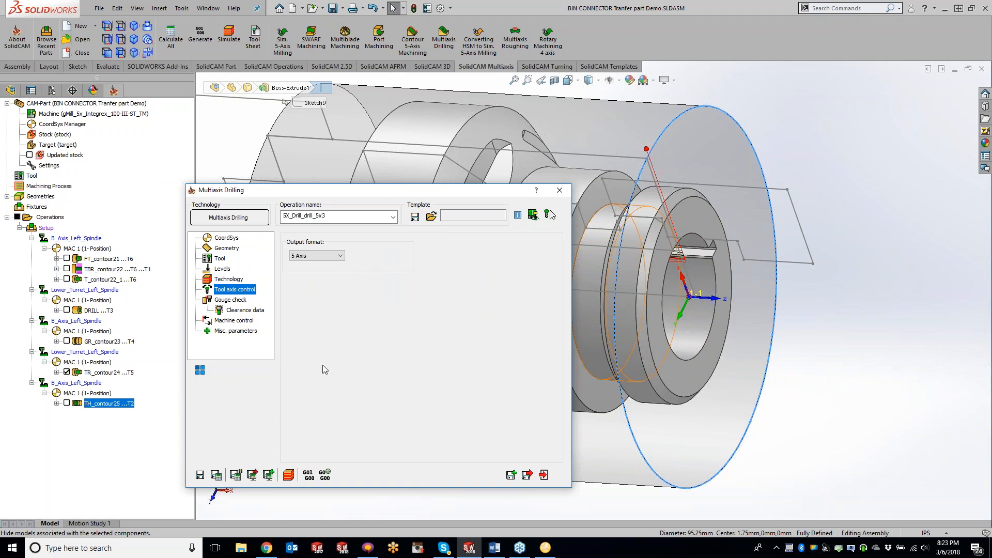
{"action": "left_click", "coordinate": [238, 302]}
{"action": "left_click", "coordinate": [222, 479]}
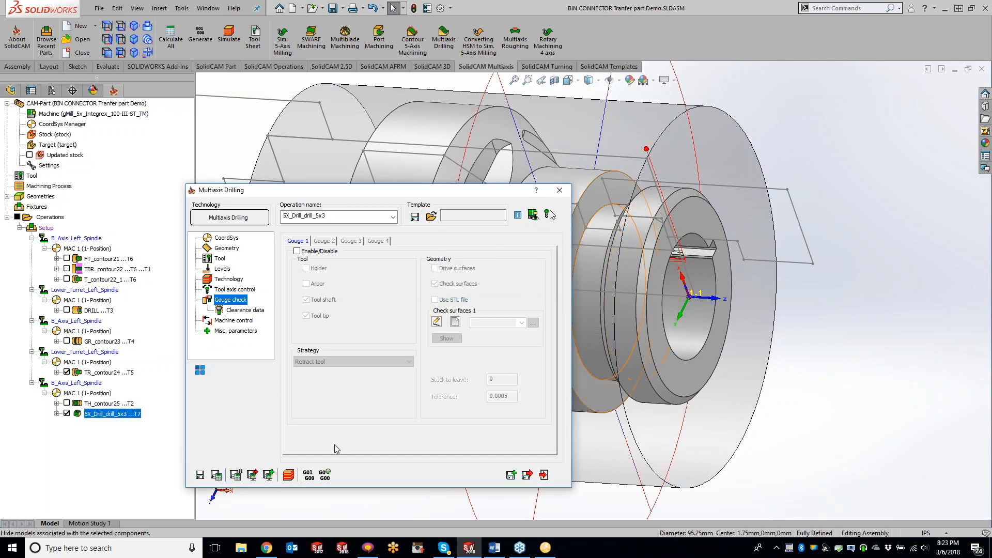
Simulate the drilling operation in SolidVerify, replay it at a slower simulation speed, and exit the simulation.
{"action": "left_click", "coordinate": [289, 475]}
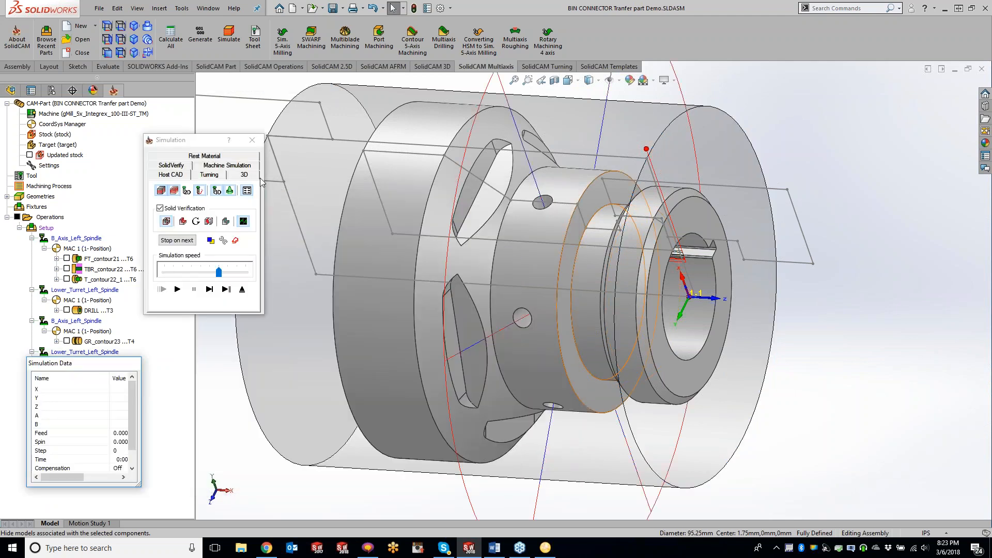
{"action": "left_click", "coordinate": [173, 167]}
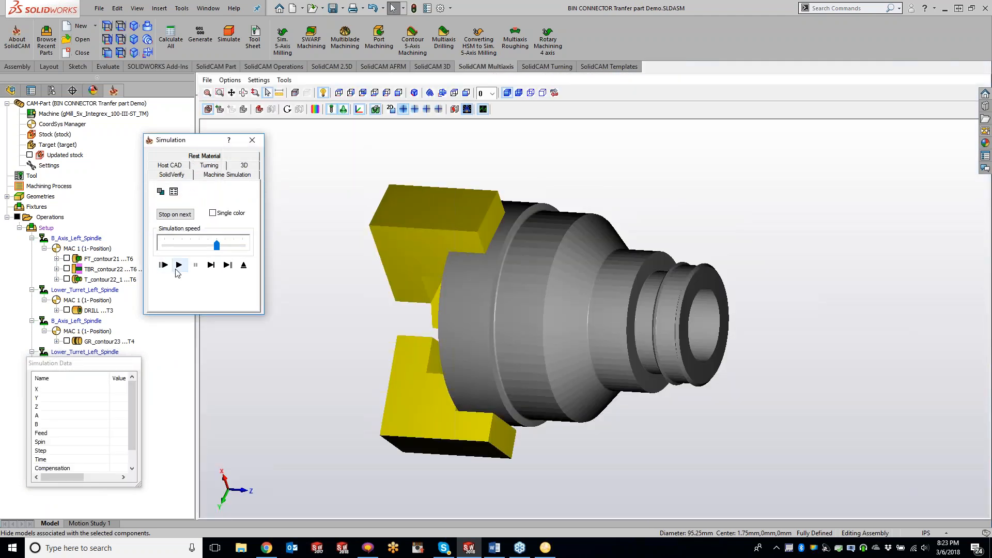
{"action": "left_click", "coordinate": [178, 265]}
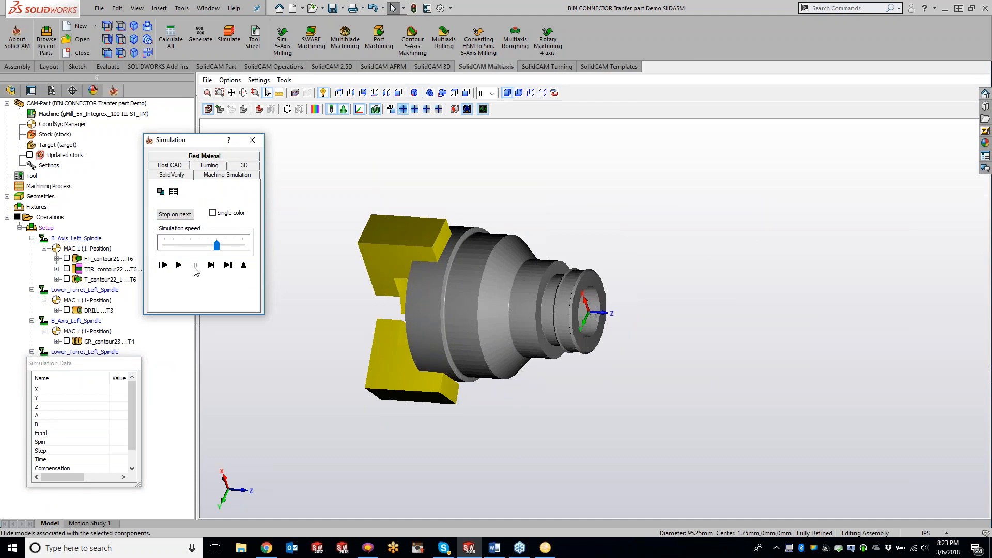
{"action": "left_click_drag", "start_coordinate": [217, 246], "coordinate": [182, 246]}
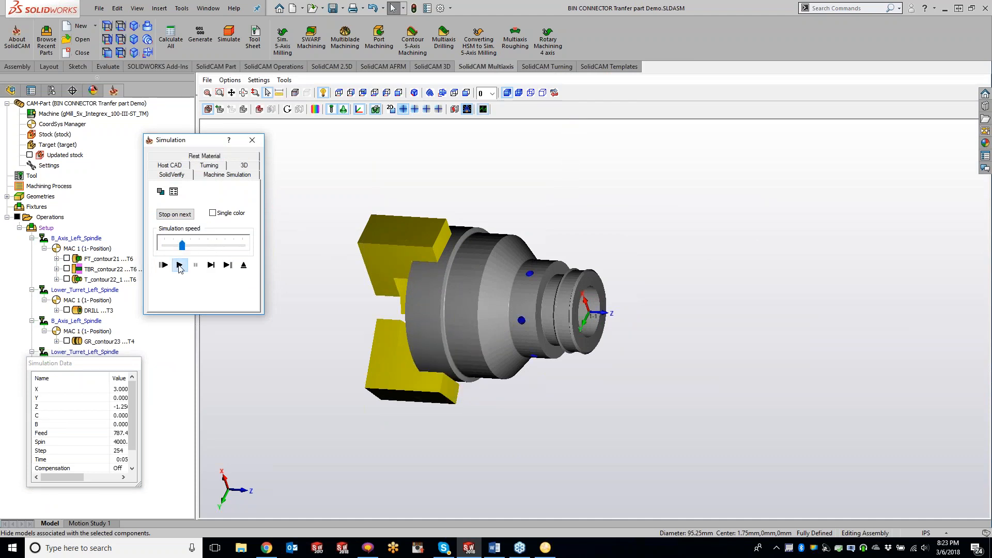
{"action": "left_click", "coordinate": [179, 265]}
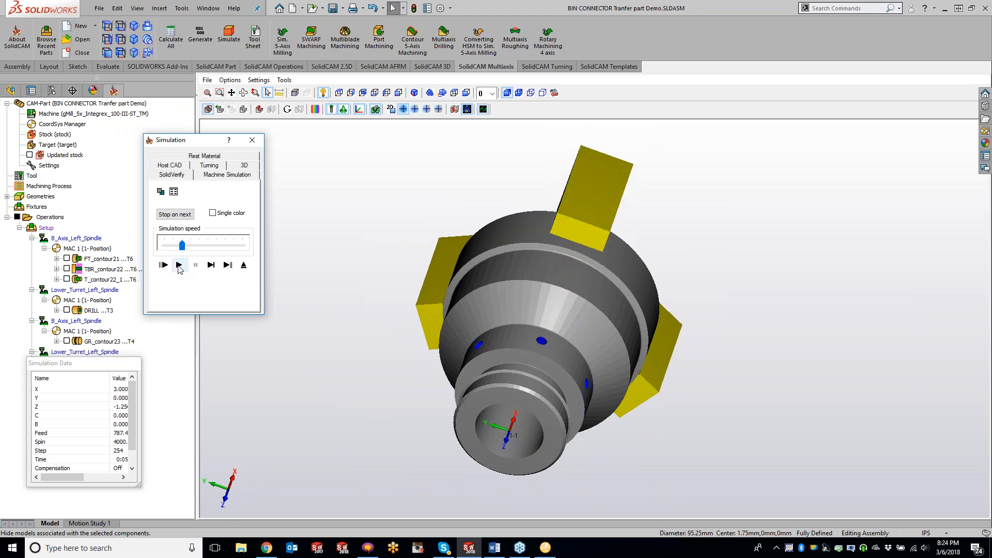
{"action": "left_click", "coordinate": [253, 141]}
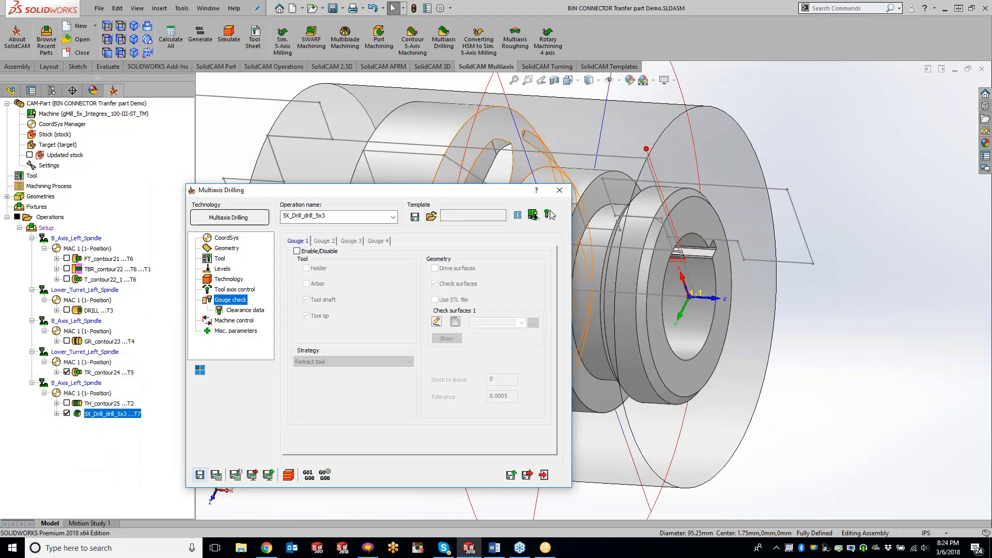
Try to recalculate the drilling operation with a clearance cylinder radius of 1.5.
{"action": "left_click", "coordinate": [223, 269]}
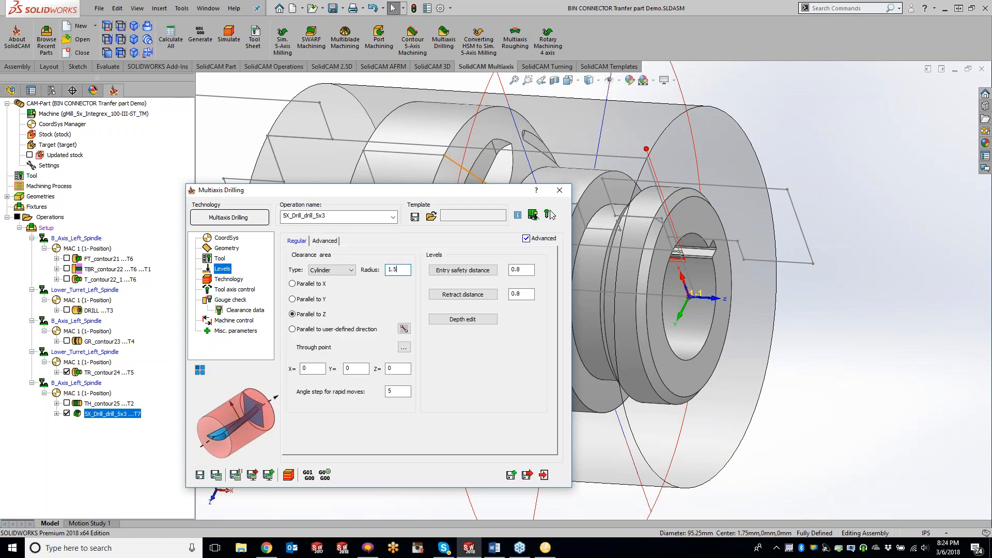
{"action": "left_click", "coordinate": [216, 475]}
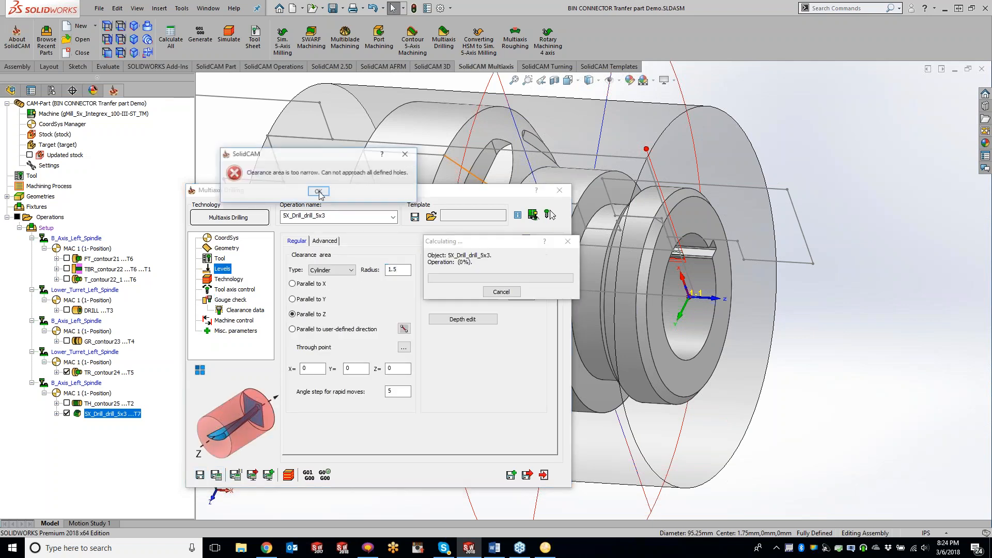
{"action": "left_click", "coordinate": [319, 192]}
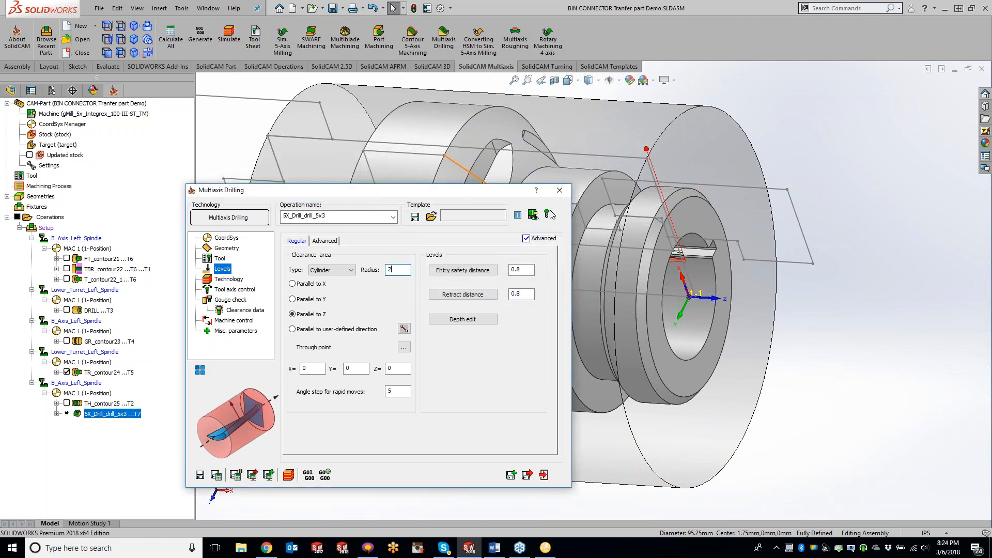
Set the clearance cylinder's radius to 2 and save and recalculate the drilling operation.
{"action": "left_click", "coordinate": [213, 475]}
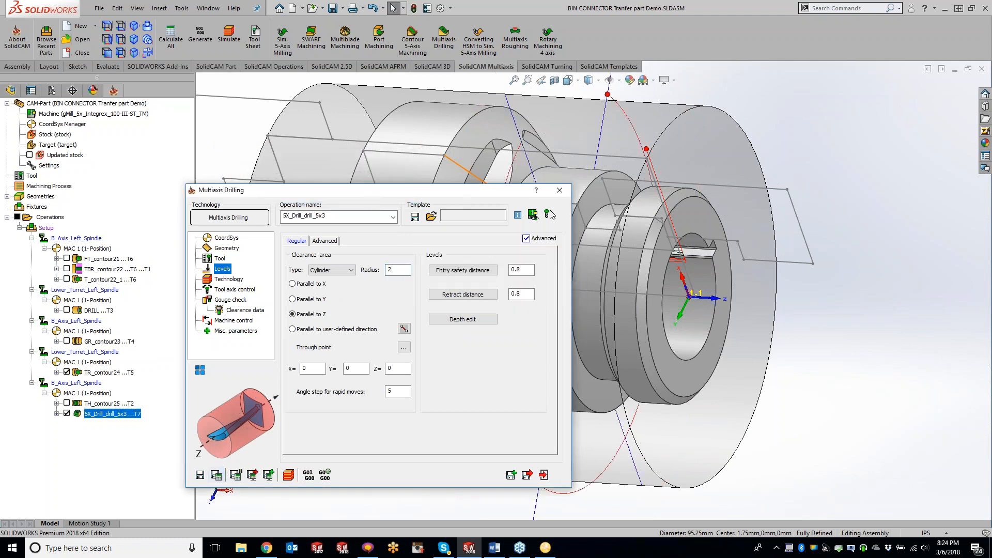
{"action": "left_click", "coordinate": [802, 147]}
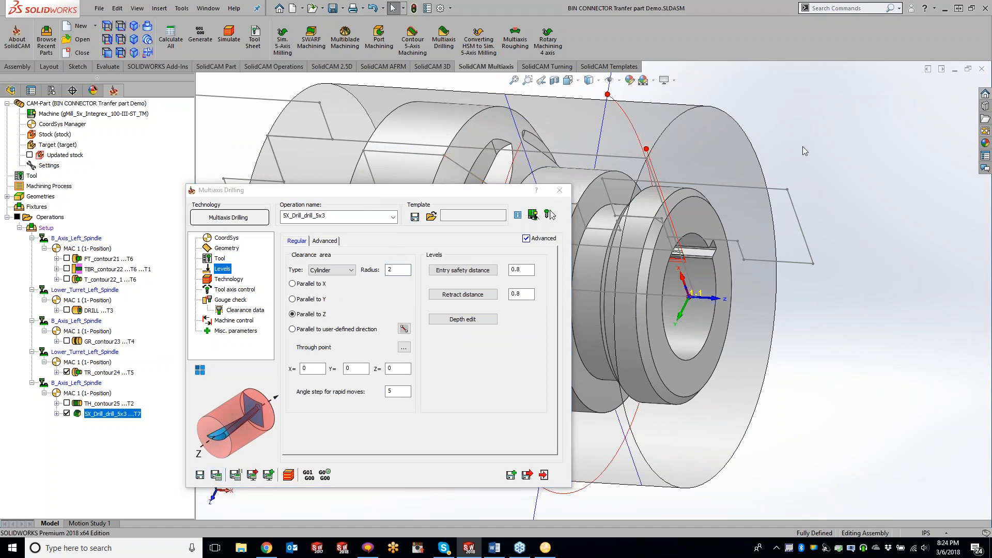
Inspect the recalculated drilling toolpath around the part, close the drilling operation, and hide its toolpath.
{"action": "middle_click_drag", "start_coordinate": [793, 149], "coordinate": [784, 149]}
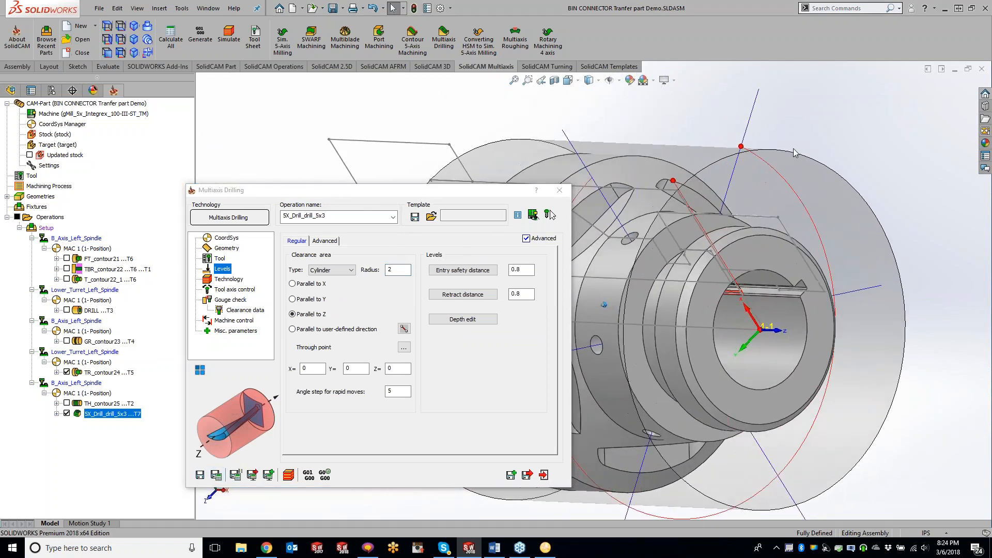
{"action": "scroll", "coordinate": [821, 193], "scroll_direction": "up", "scroll_amount": 3}
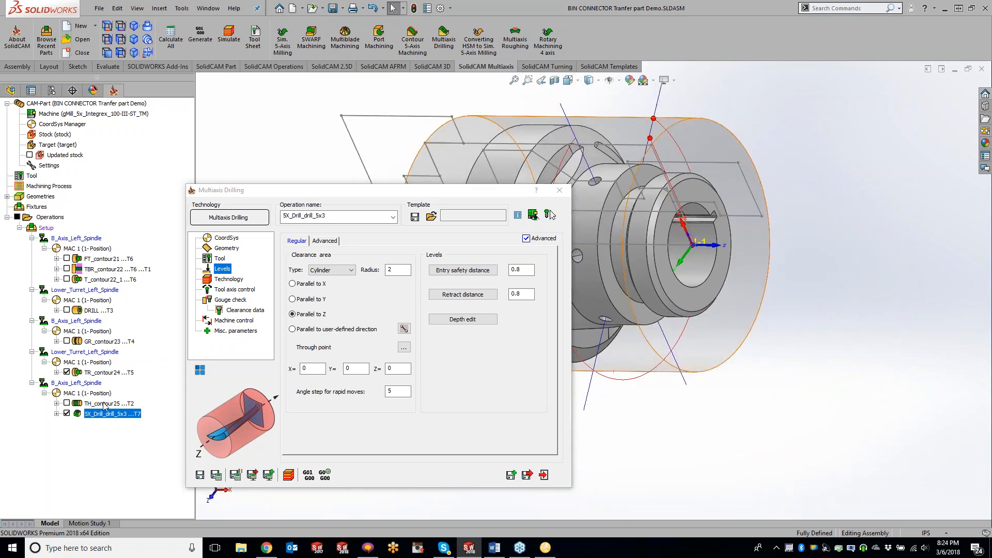
{"action": "left_click", "coordinate": [67, 414]}
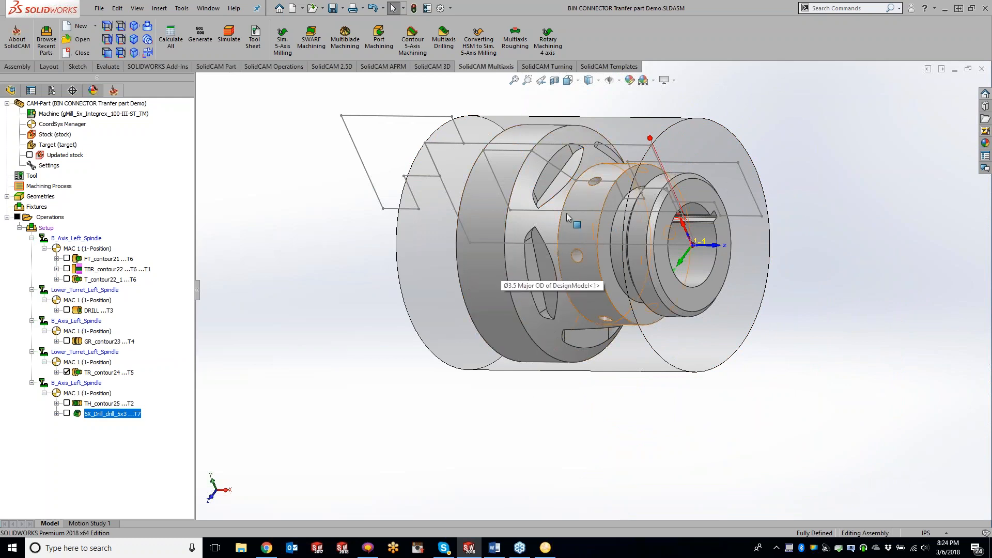
Start a new 2D iMachining iRough operation and set its coordinate system to MAC 1 (2- Position).
{"action": "middle_click_drag", "start_coordinate": [541, 222], "coordinate": [543, 277]}
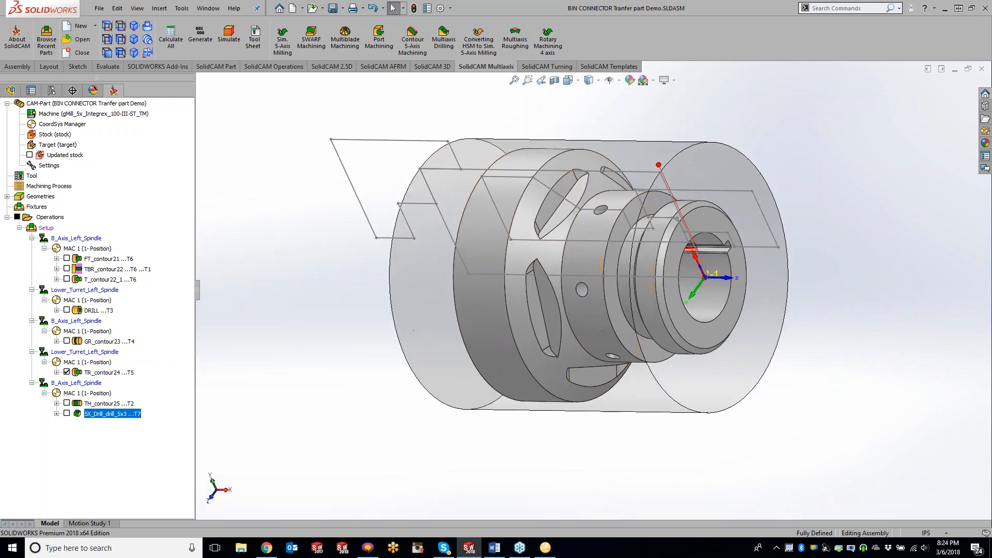
{"action": "left_click", "coordinate": [341, 66]}
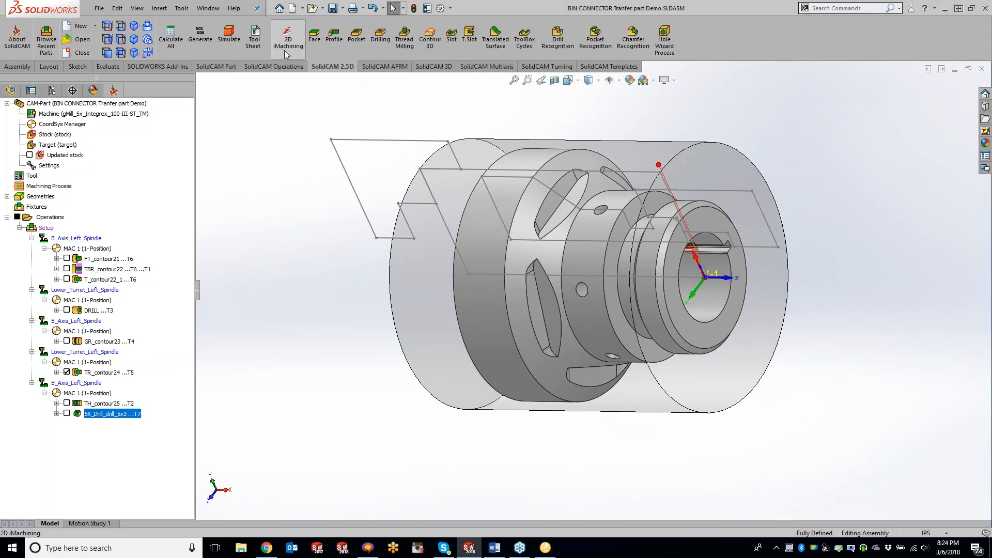
{"action": "left_click", "coordinate": [286, 52]}
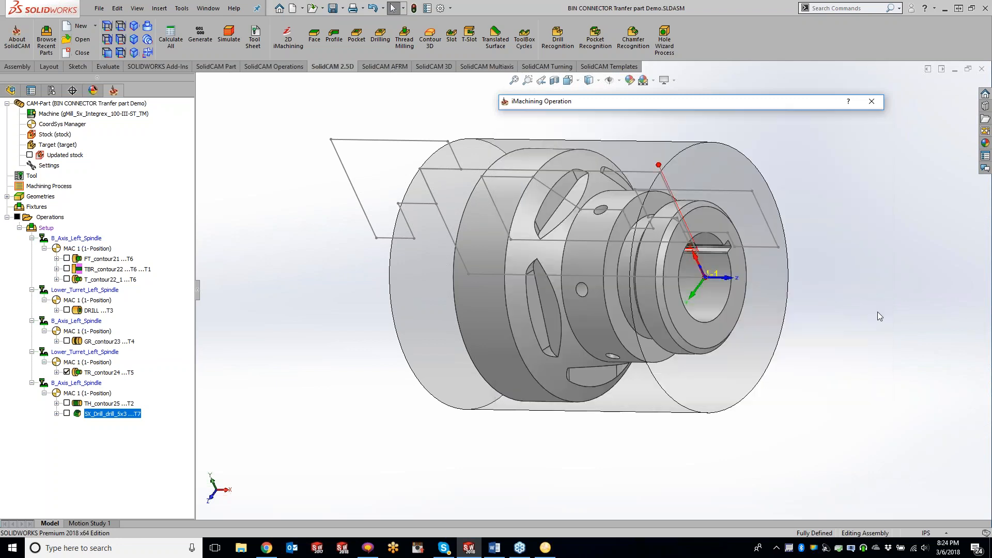
{"action": "left_click", "coordinate": [821, 362]}
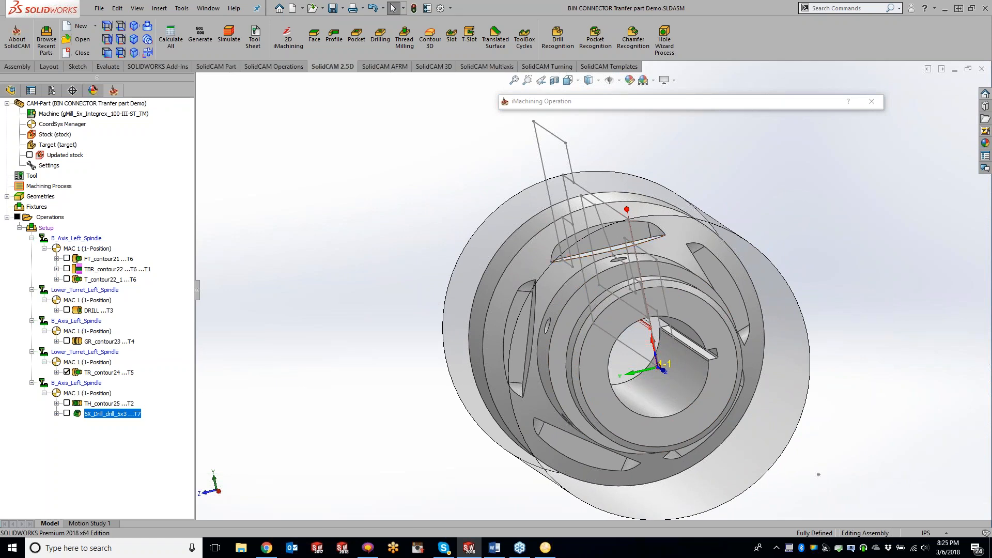
{"action": "left_click", "coordinate": [674, 160]}
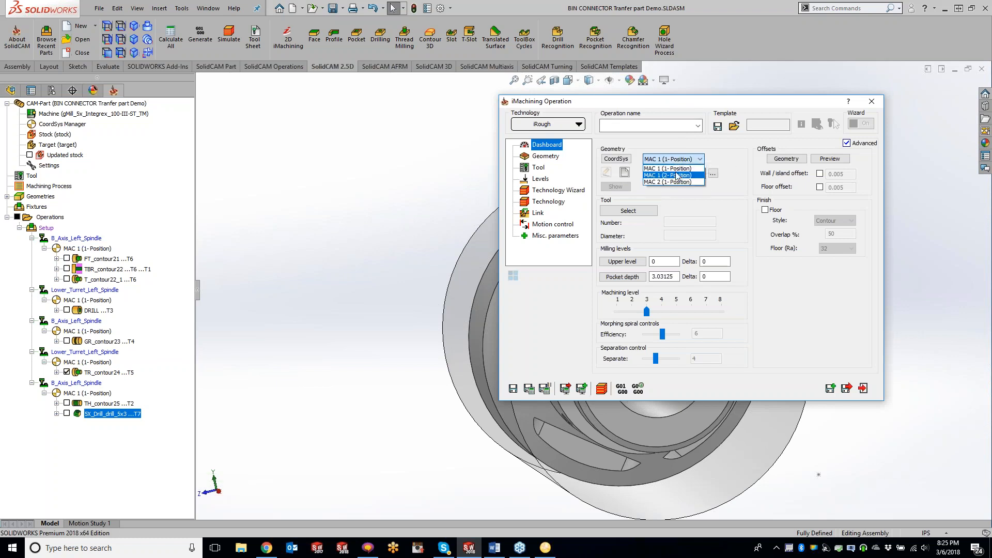
{"action": "left_click", "coordinate": [677, 176]}
{"action": "left_click", "coordinate": [626, 173]}
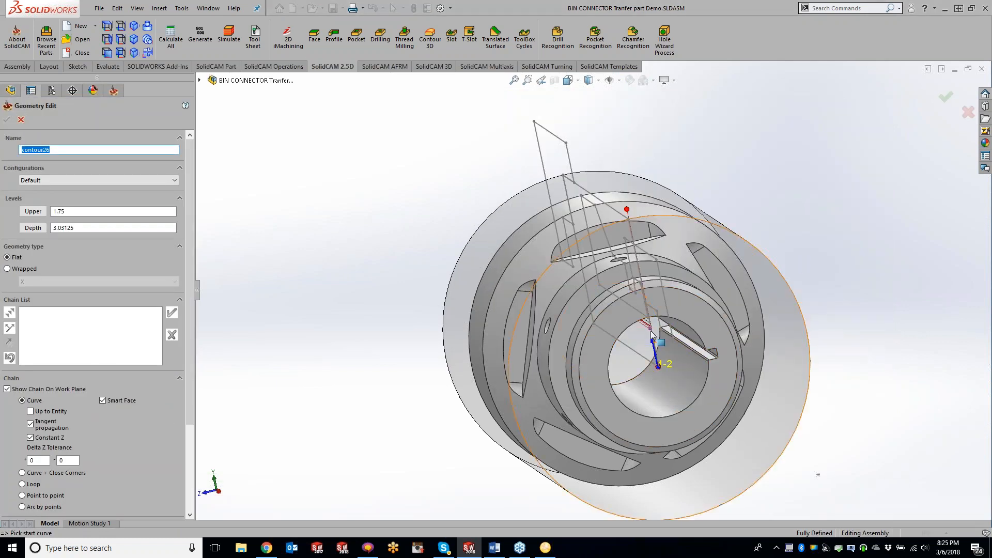
{"action": "middle_click_drag", "start_coordinate": [652, 255], "coordinate": [640, 257]}
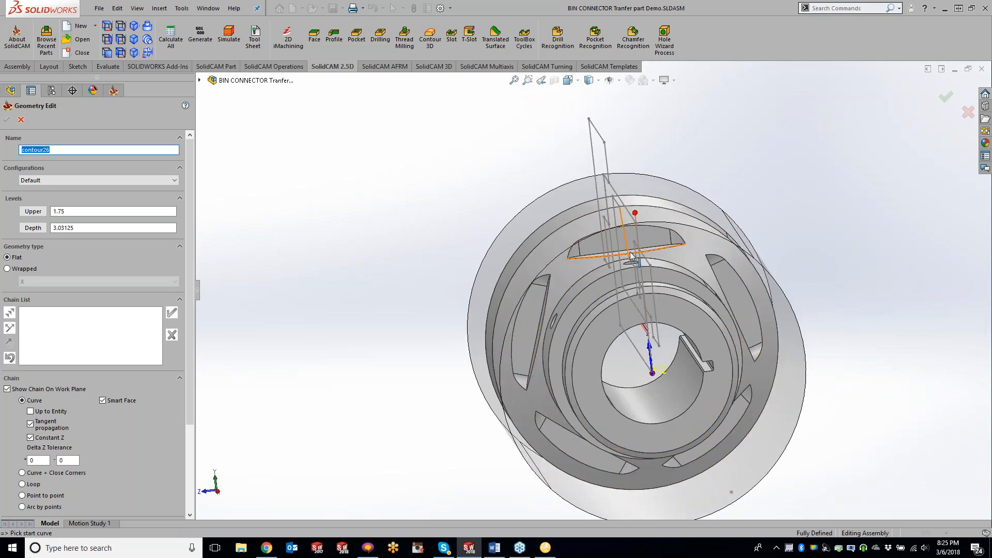
{"action": "middle_click_drag", "start_coordinate": [769, 271], "coordinate": [766, 269]}
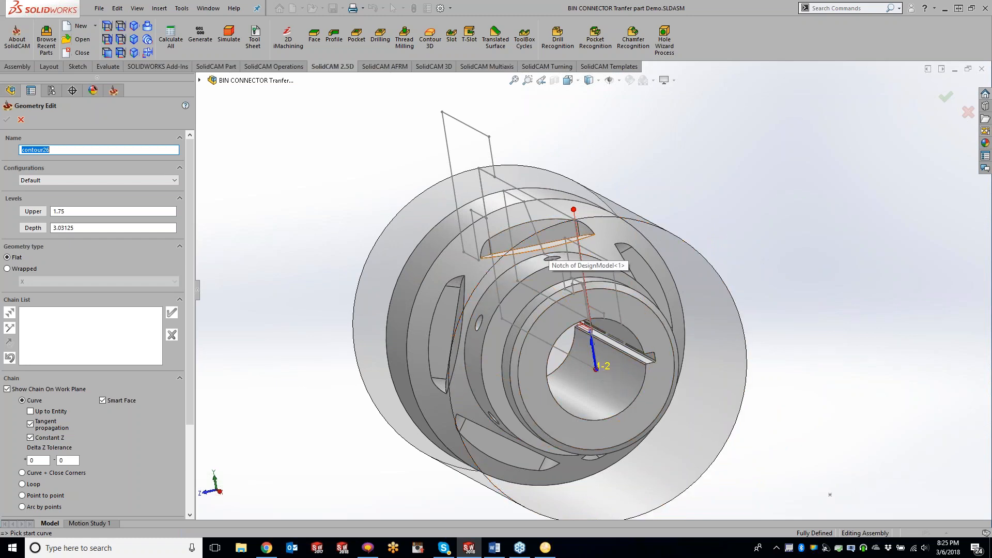
{"action": "left_click", "coordinate": [21, 119]}
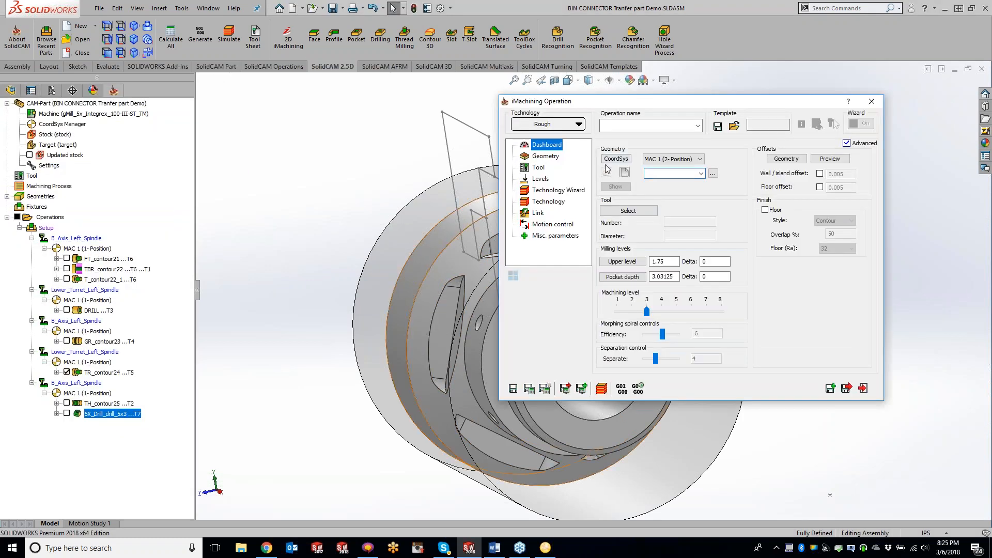
{"action": "left_click", "coordinate": [626, 173]}
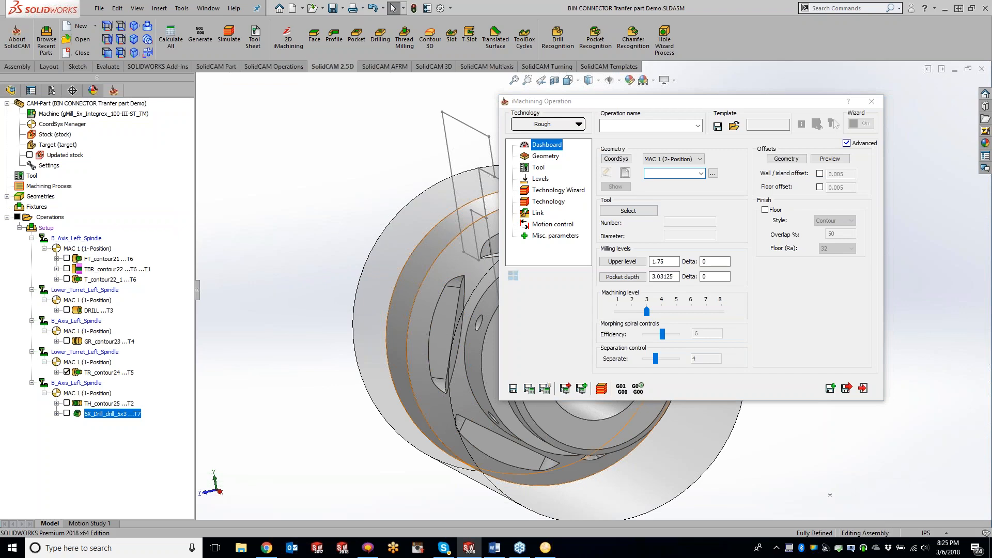
{"action": "left_click", "coordinate": [21, 120]}
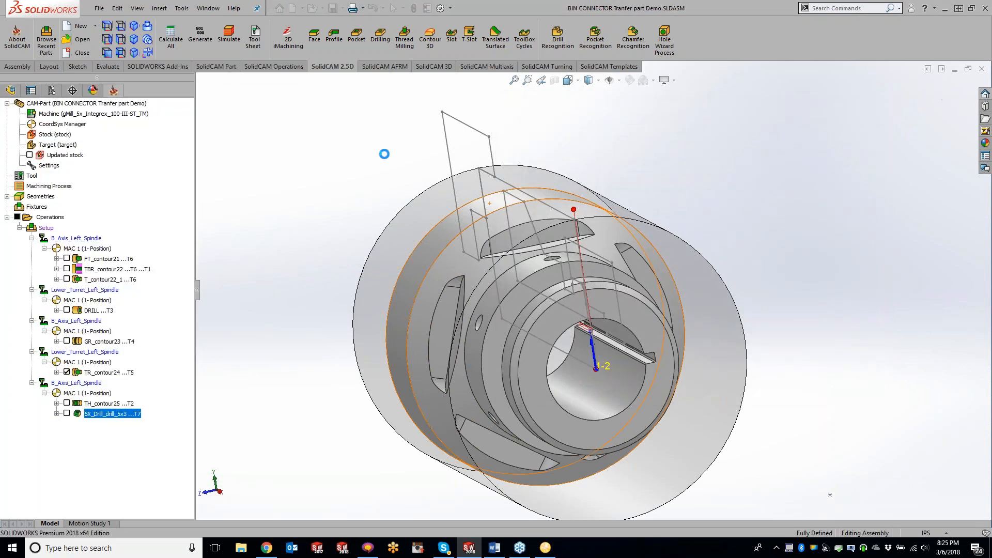
Try to add a new position under MAC 1 by face selection, with its origin placed at CoordSys # 1.
{"action": "left_click", "coordinate": [610, 160]}
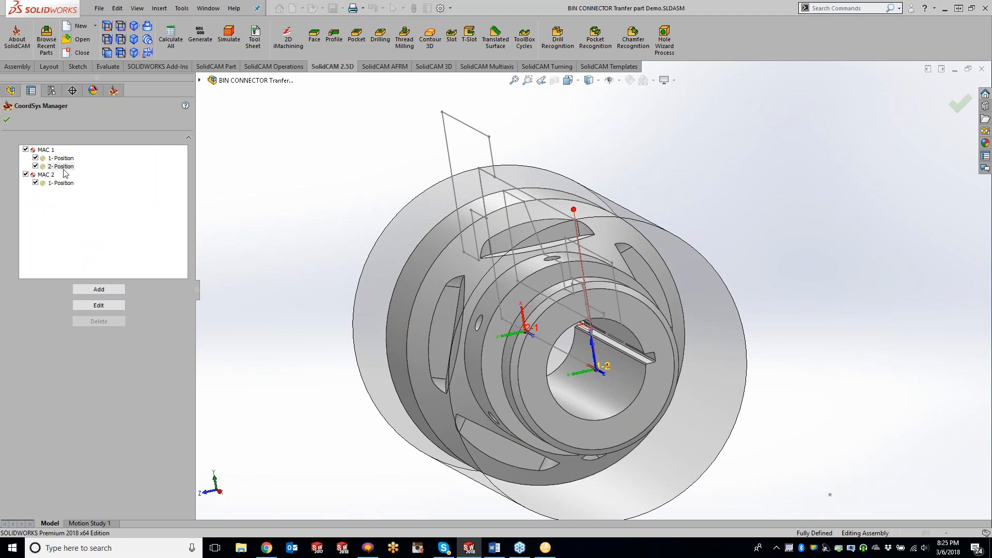
{"action": "right_click", "coordinate": [63, 168]}
{"action": "left_click", "coordinate": [134, 174]}
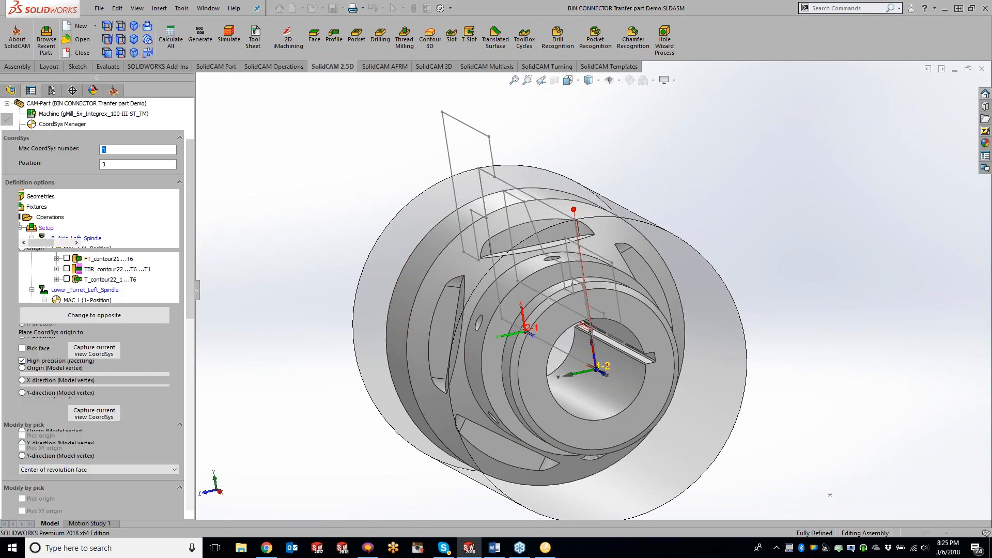
{"action": "left_click", "coordinate": [75, 318]}
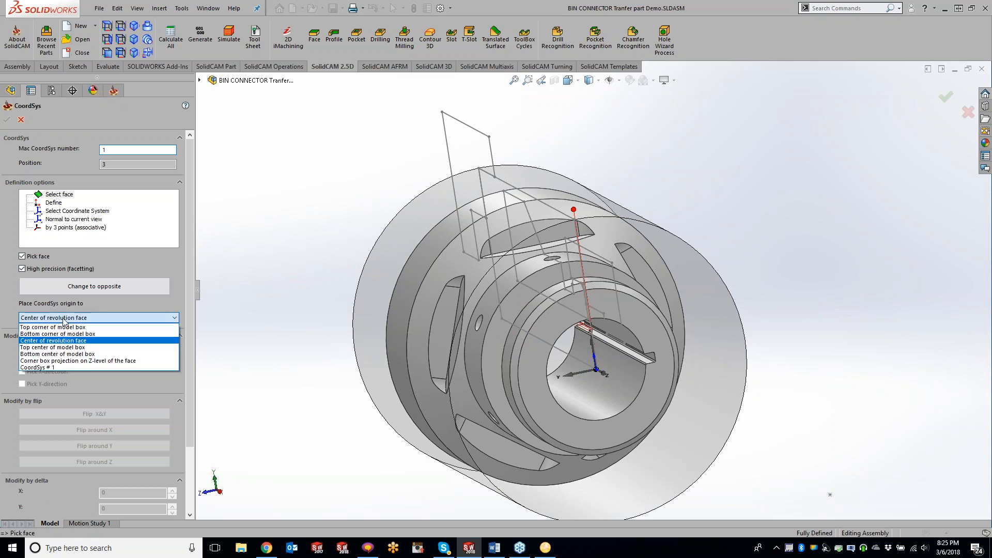
{"action": "left_click", "coordinate": [52, 367]}
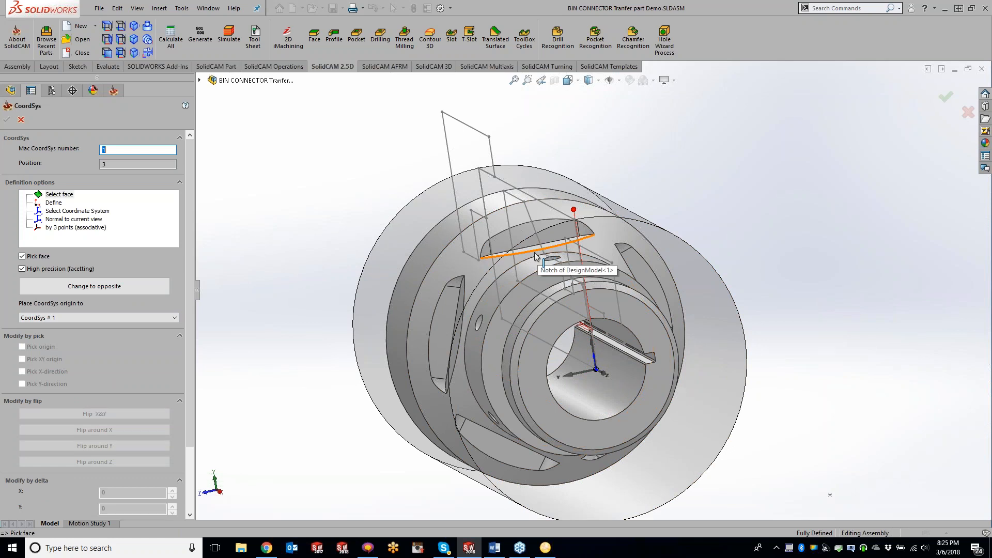
{"action": "left_click", "coordinate": [20, 120]}
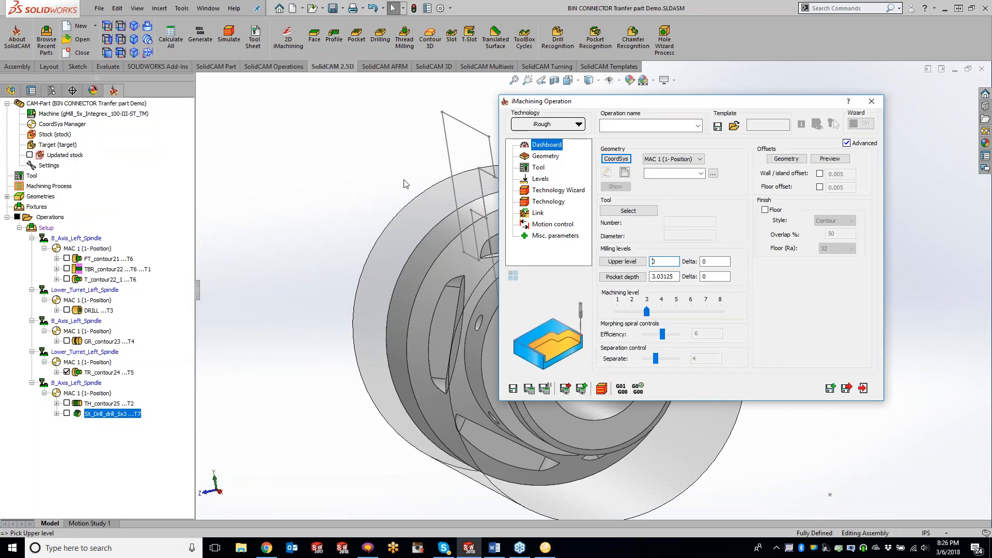
Set the coordinate system to MAC 1 (2- Position) and chain the upper notch's floor face as new machining geometry.
{"action": "left_click", "coordinate": [672, 159]}
{"action": "left_click", "coordinate": [669, 181]}
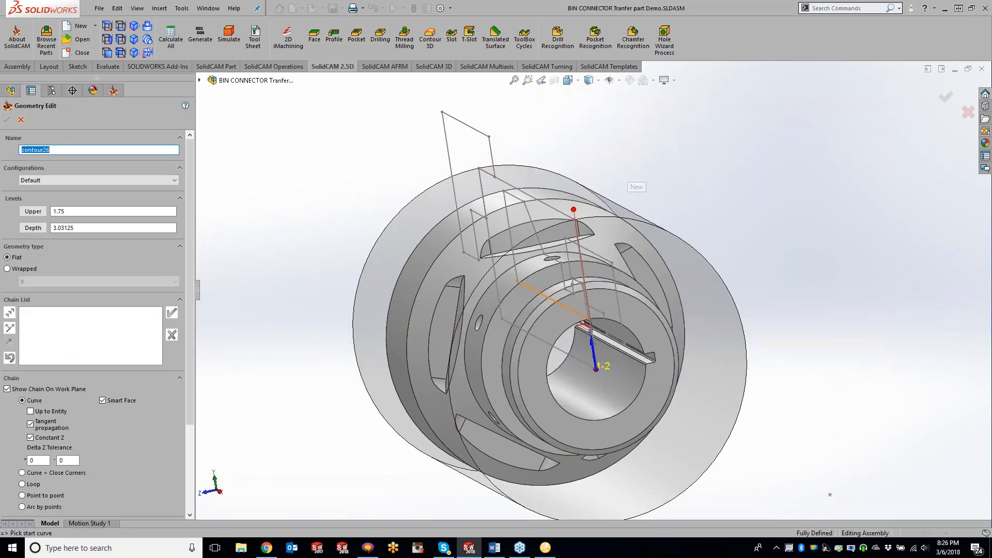
{"action": "left_click", "coordinate": [566, 247]}
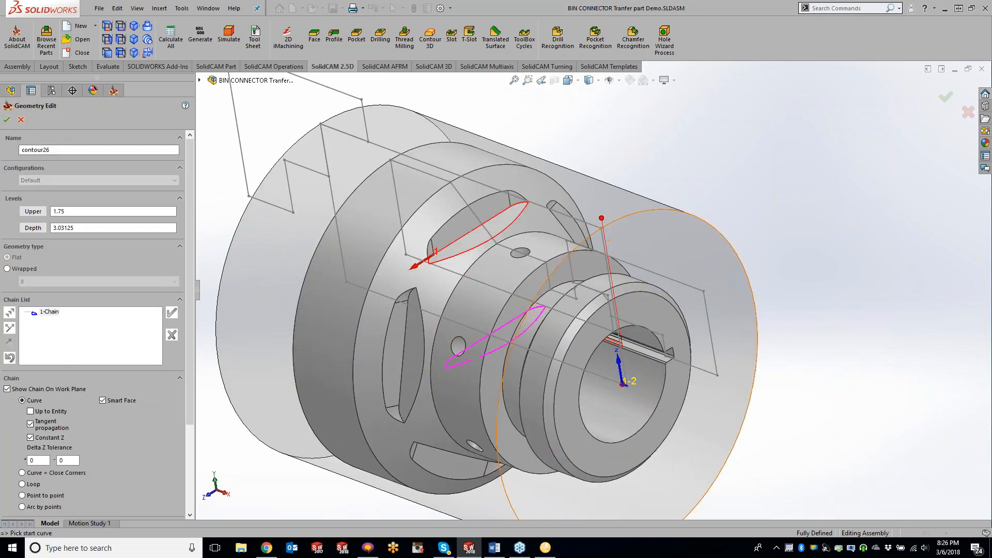
Mark the curved outer edge of the notch chain as open and accept the geometry.
{"action": "right_click", "coordinate": [53, 313]}
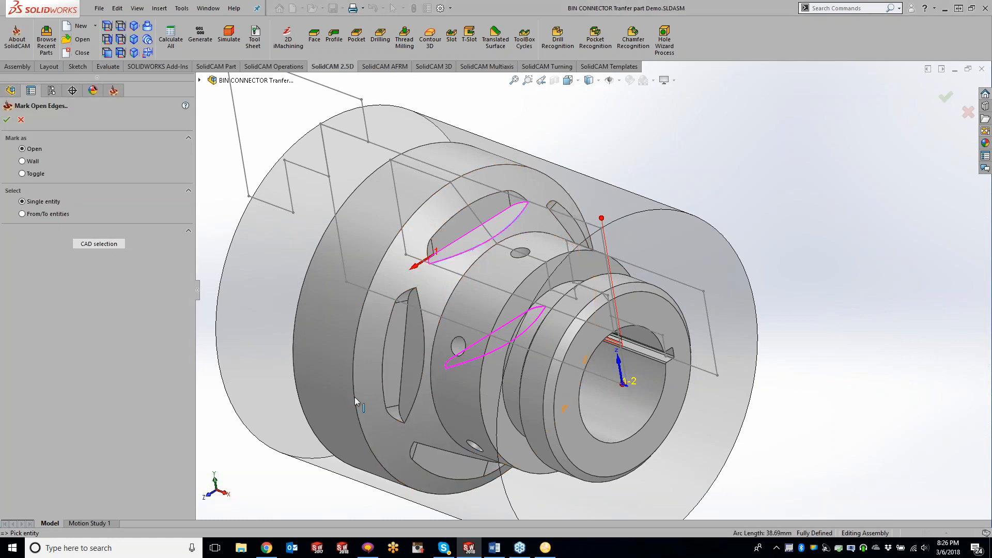
{"action": "left_click", "coordinate": [357, 398]}
{"action": "left_click", "coordinate": [7, 119]}
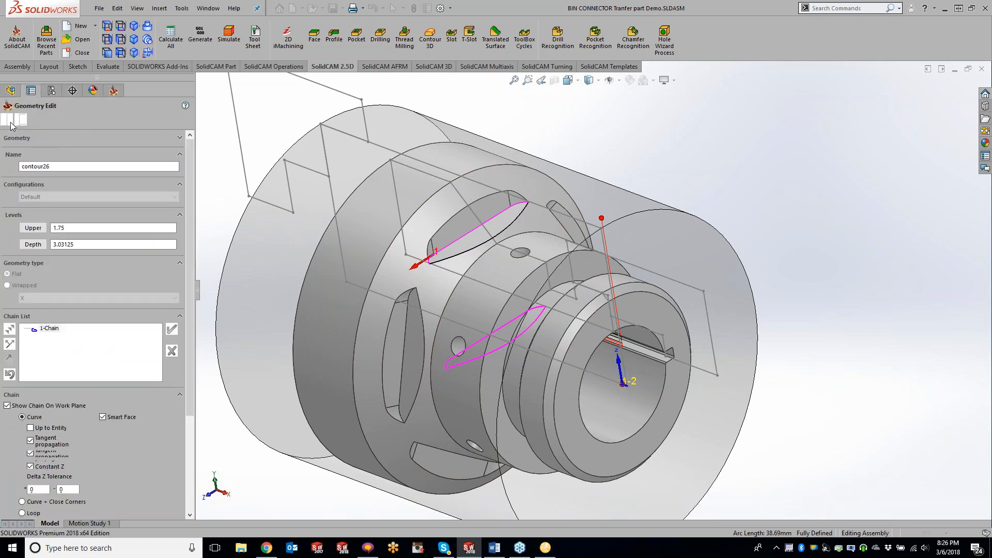
{"action": "left_click", "coordinate": [7, 120]}
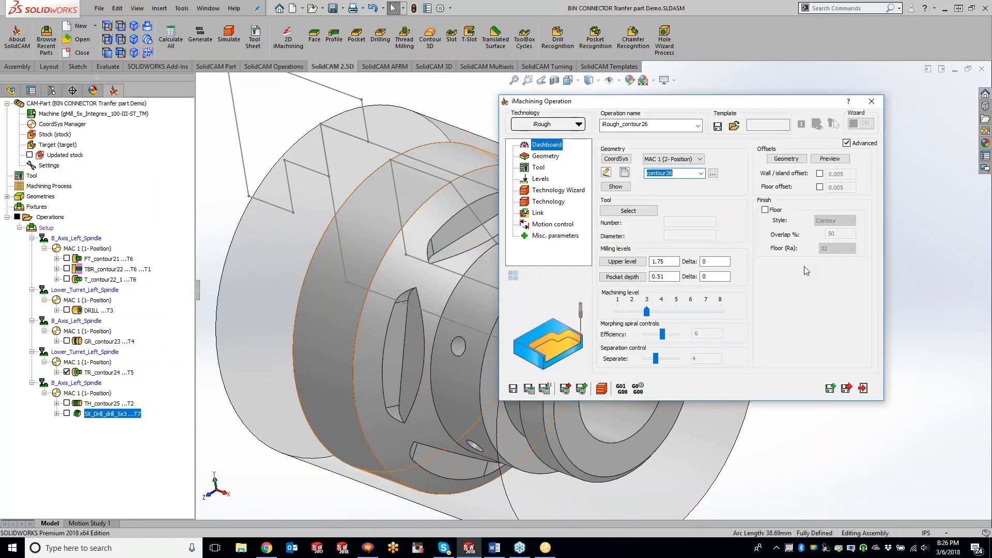
Assign the B_Axis tool number 7 with 0.375 inch diameter and pick the pocket depth of 0.51 from the notch floor.
{"action": "left_click", "coordinate": [636, 213]}
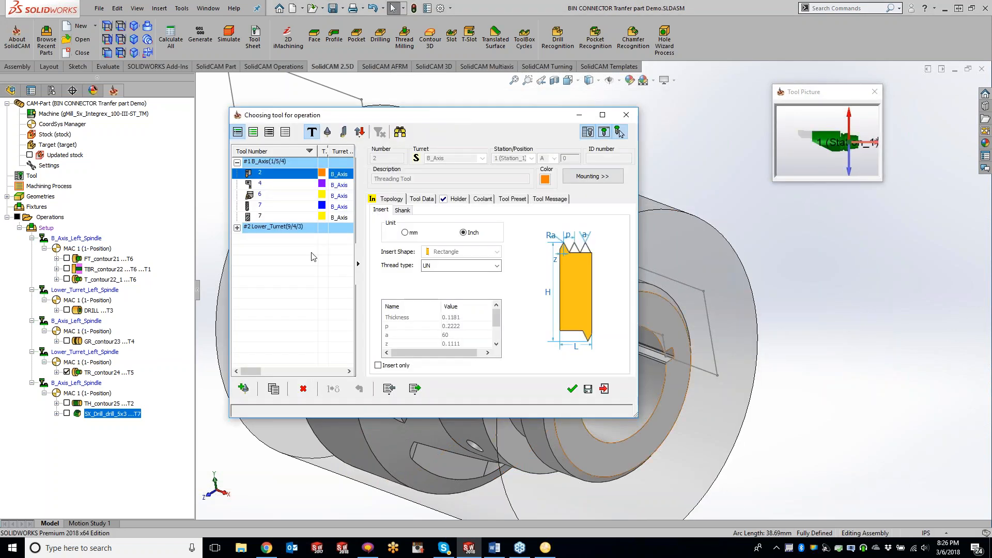
{"action": "left_click", "coordinate": [271, 217]}
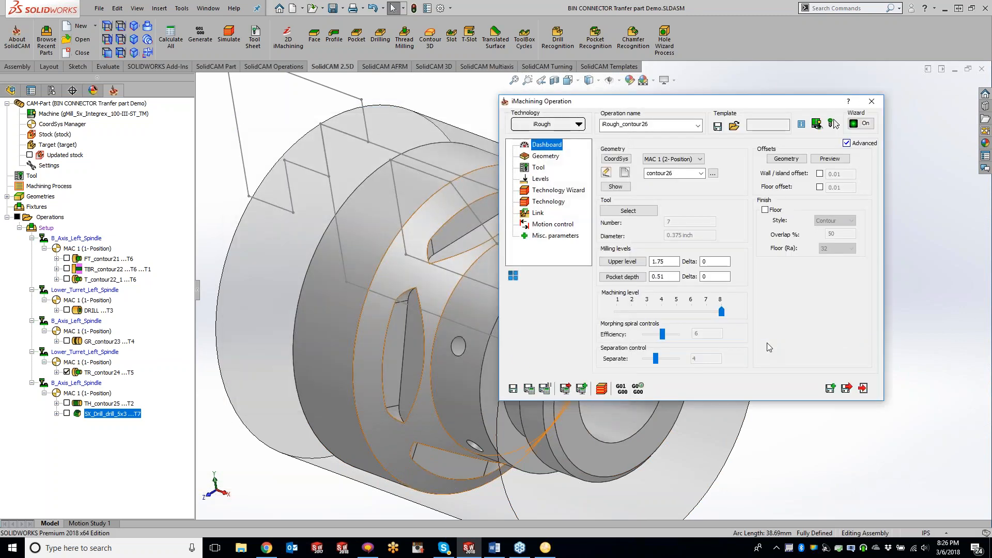
{"action": "mouse_move", "coordinate": [672, 277]}
{"action": "left_click", "coordinate": [622, 277]}
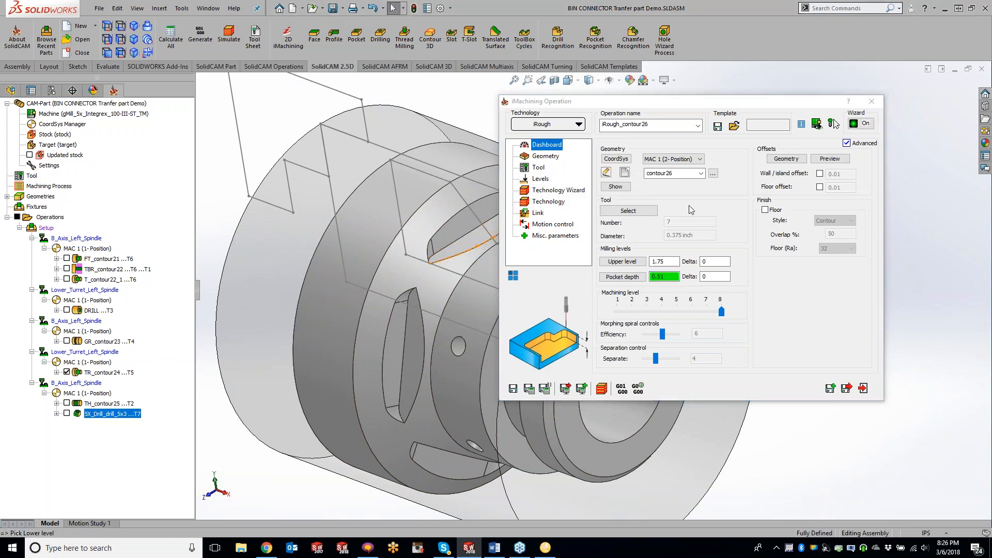
Change the technology to iRough + iFinish, and save and calculate the iMachining operation.
{"action": "left_click", "coordinate": [554, 128]}
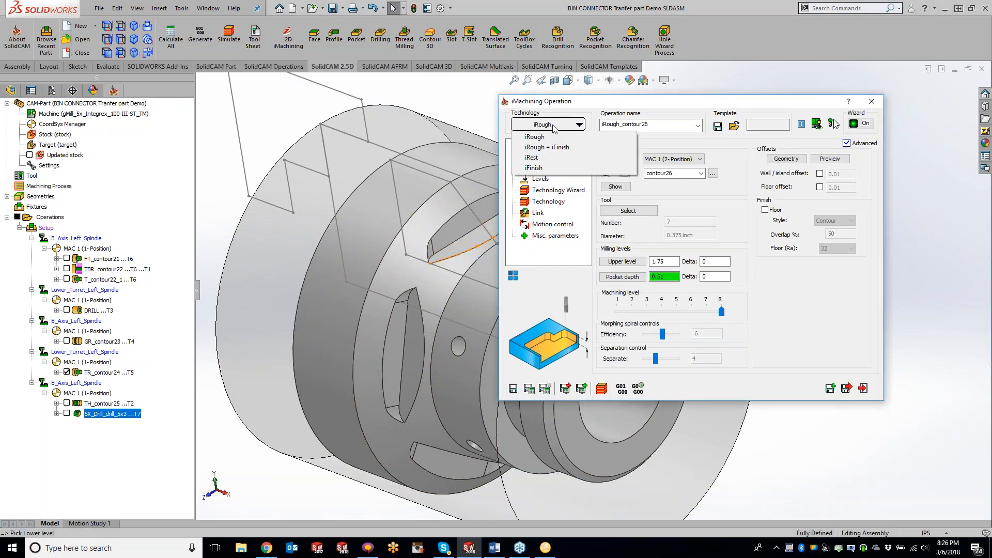
{"action": "left_click", "coordinate": [559, 151]}
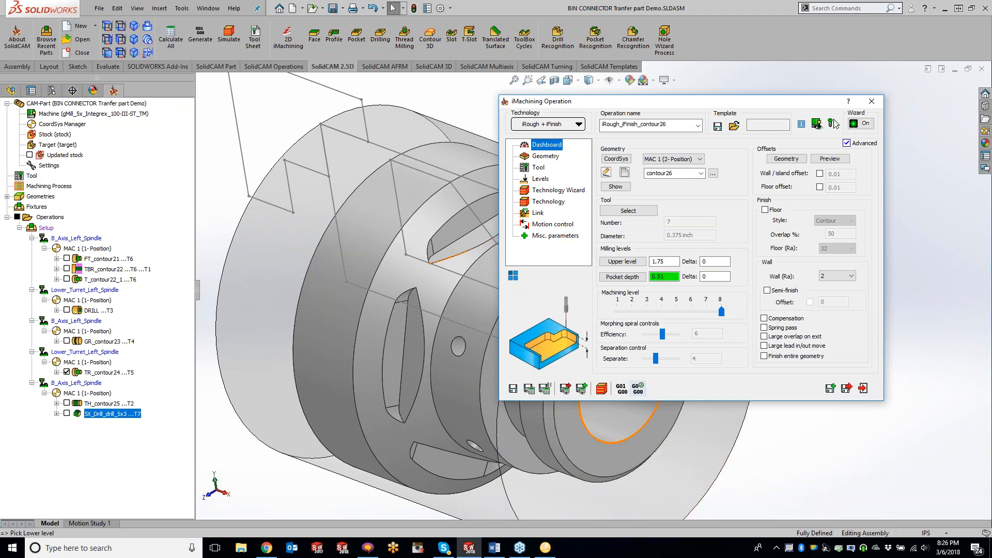
{"action": "left_click", "coordinate": [529, 390]}
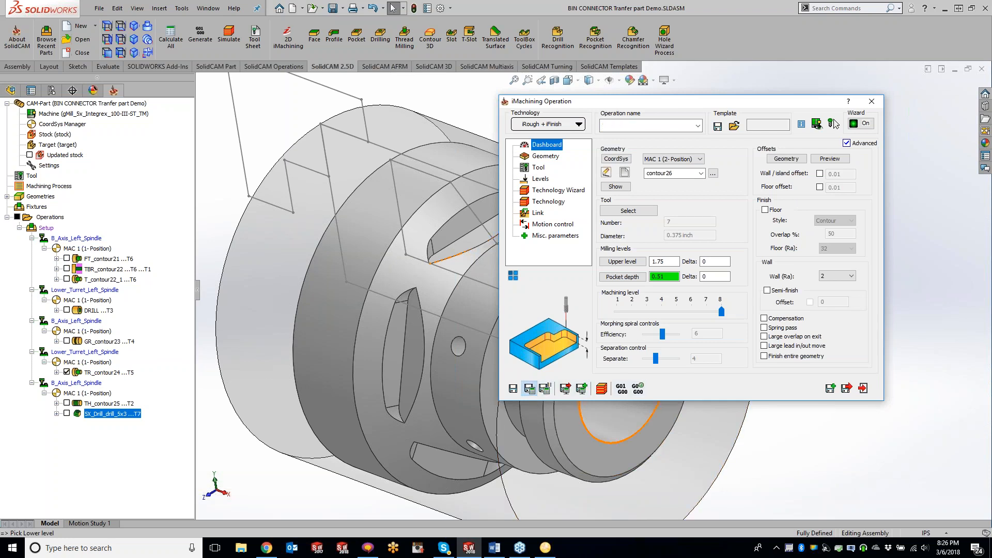
Simulate the notch iMachining operation in SolidVerify and raise the simulation speed while it plays.
{"action": "left_click", "coordinate": [601, 388]}
{"action": "left_click", "coordinate": [183, 166]}
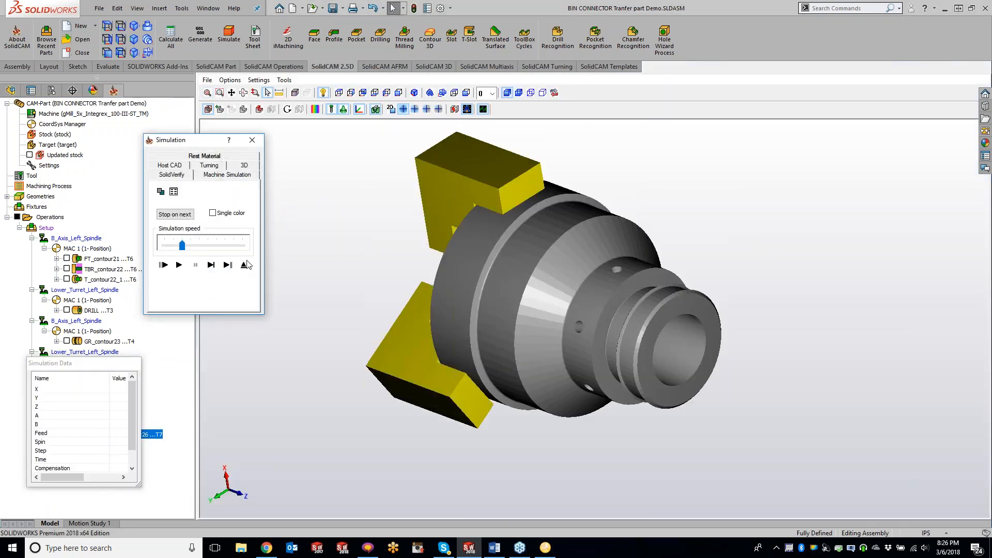
{"action": "left_click", "coordinate": [187, 264]}
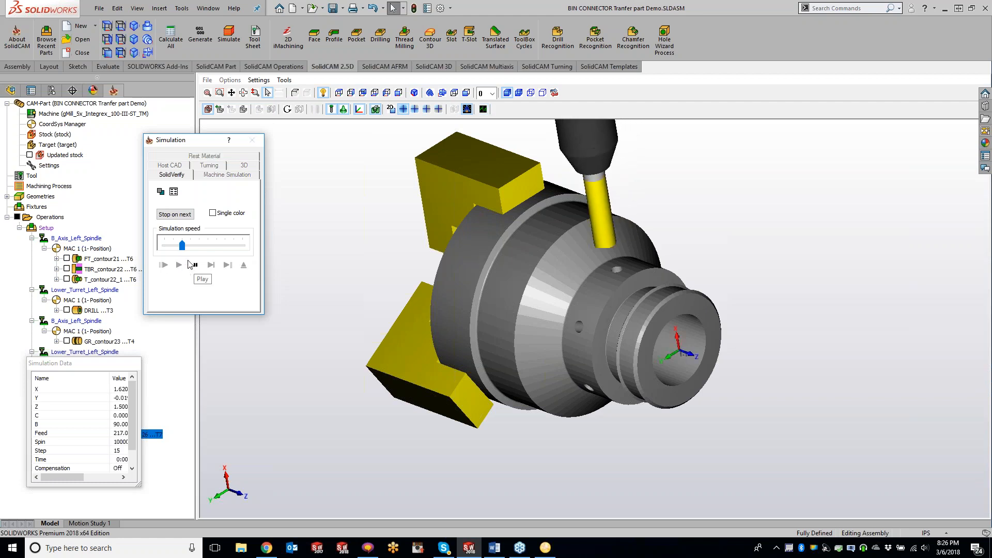
{"action": "left_click_drag", "start_coordinate": [182, 246], "coordinate": [198, 246]}
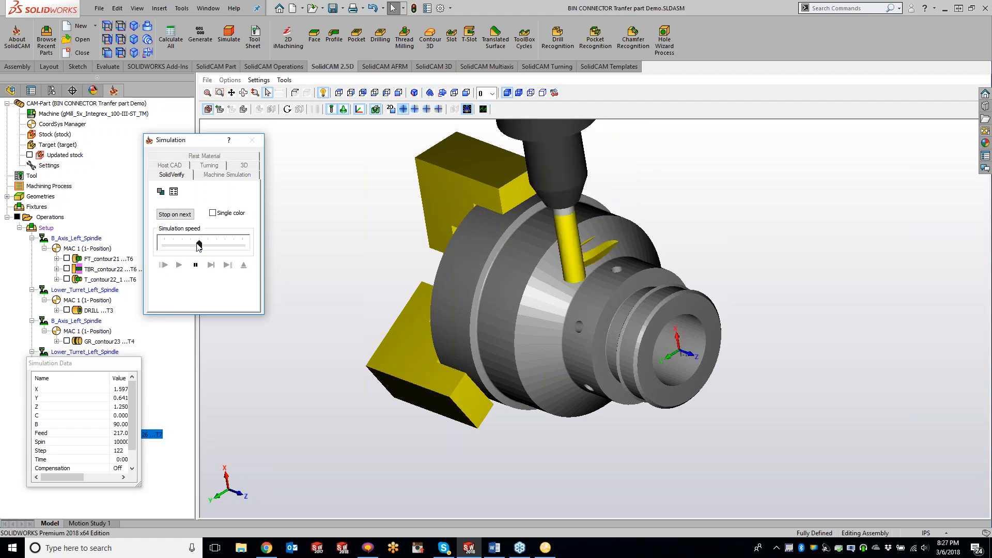
Run the comparison of the machined stock with the target model, and close the comparison.
{"action": "left_click", "coordinate": [299, 109]}
{"action": "left_click", "coordinate": [794, 110]}
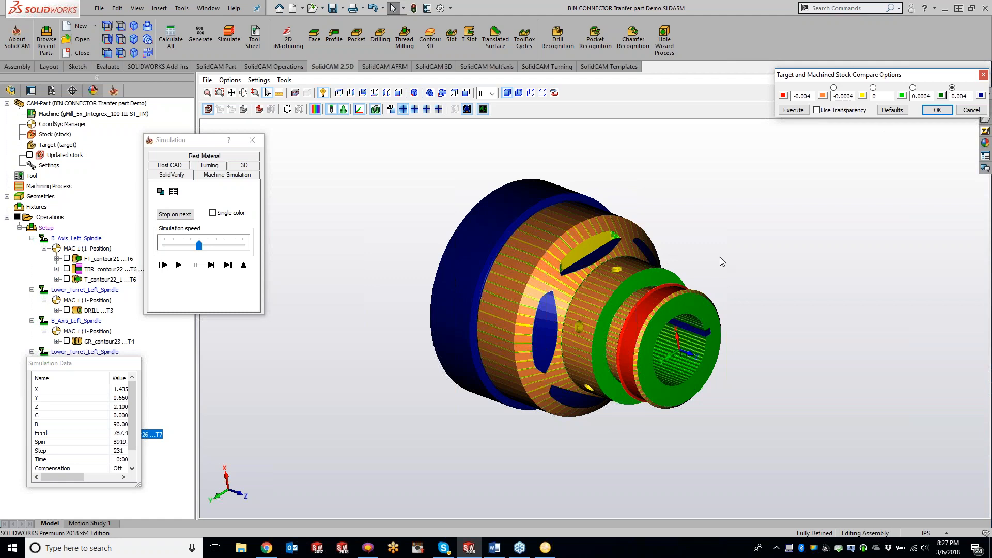
{"action": "left_click", "coordinate": [937, 110]}
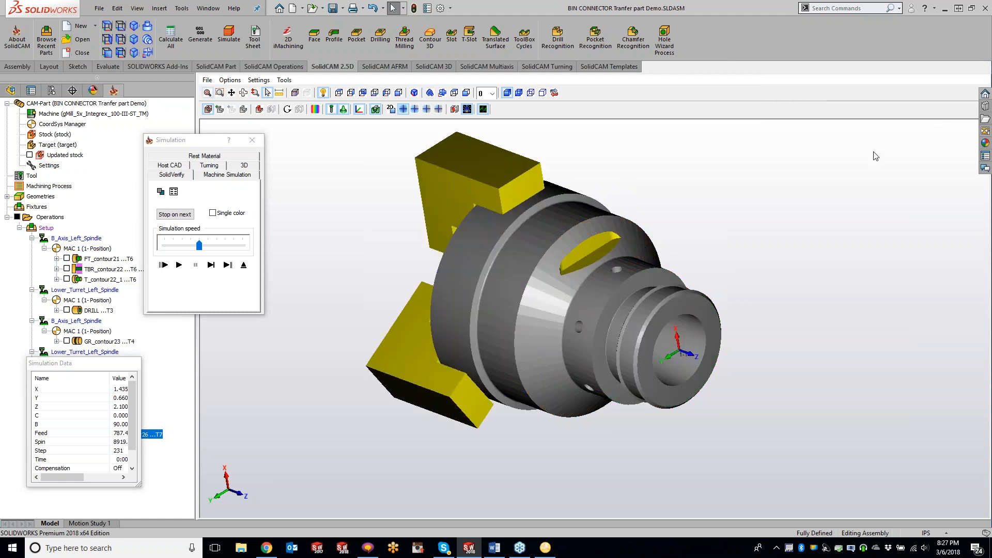
Close the notch simulation and operation, and start a 4 Axis transformation of it with the original operation included.
{"action": "left_click", "coordinate": [252, 140]}
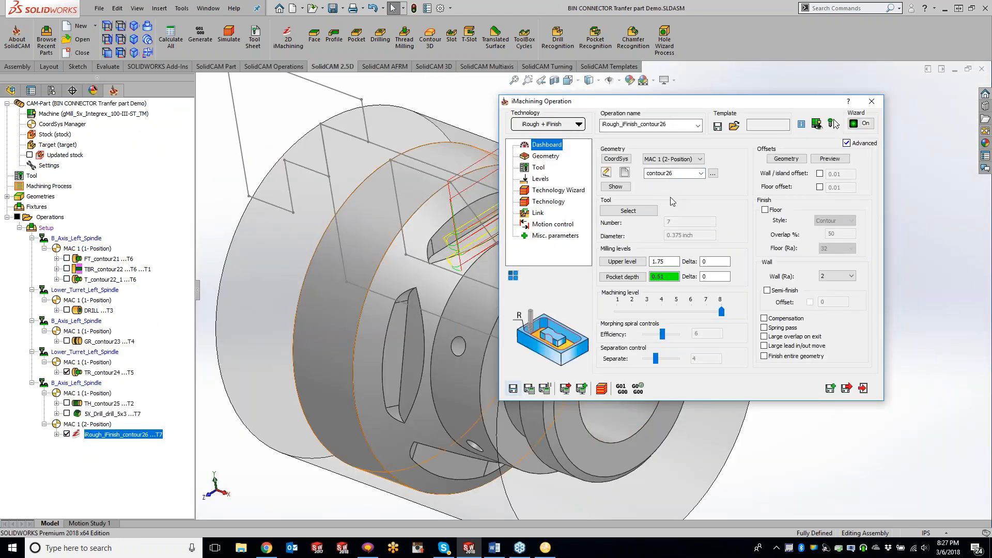
{"action": "left_click", "coordinate": [872, 102]}
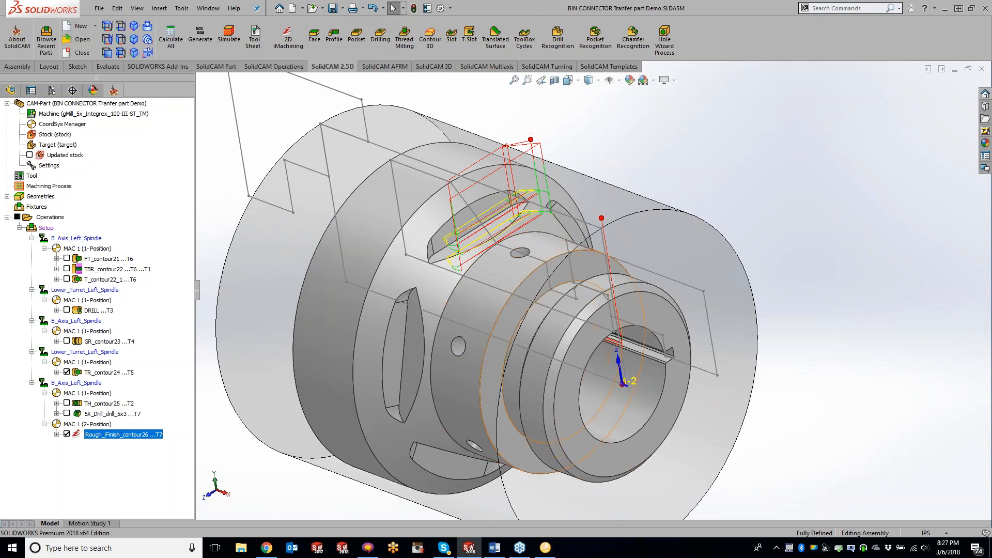
{"action": "middle_click_drag", "start_coordinate": [558, 243], "coordinate": [583, 195]}
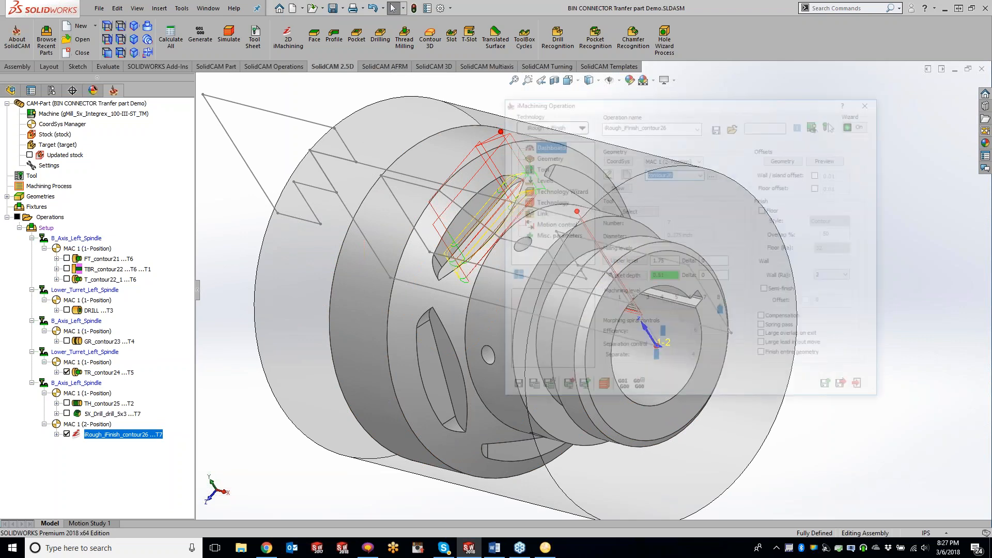
{"action": "left_click", "coordinate": [513, 277]}
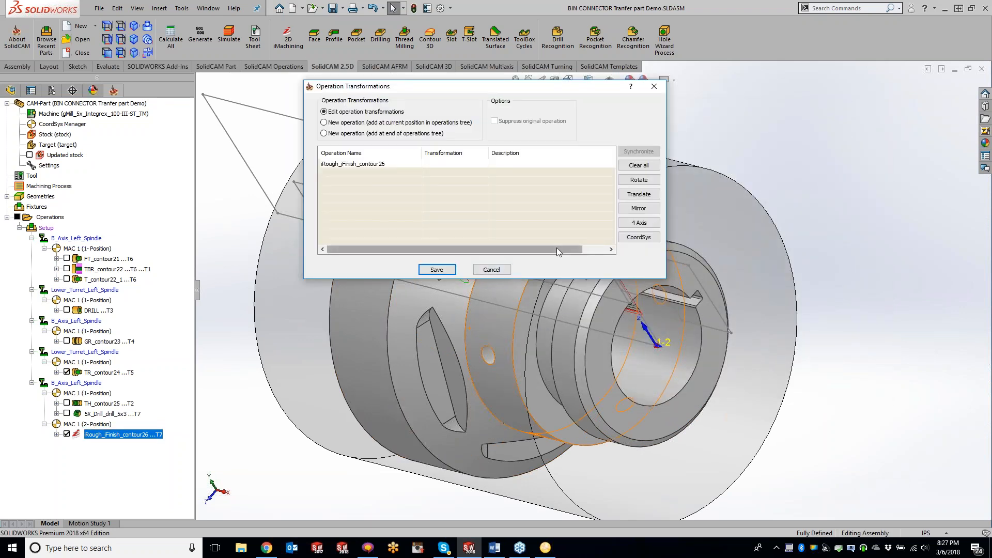
{"action": "left_click", "coordinate": [643, 226]}
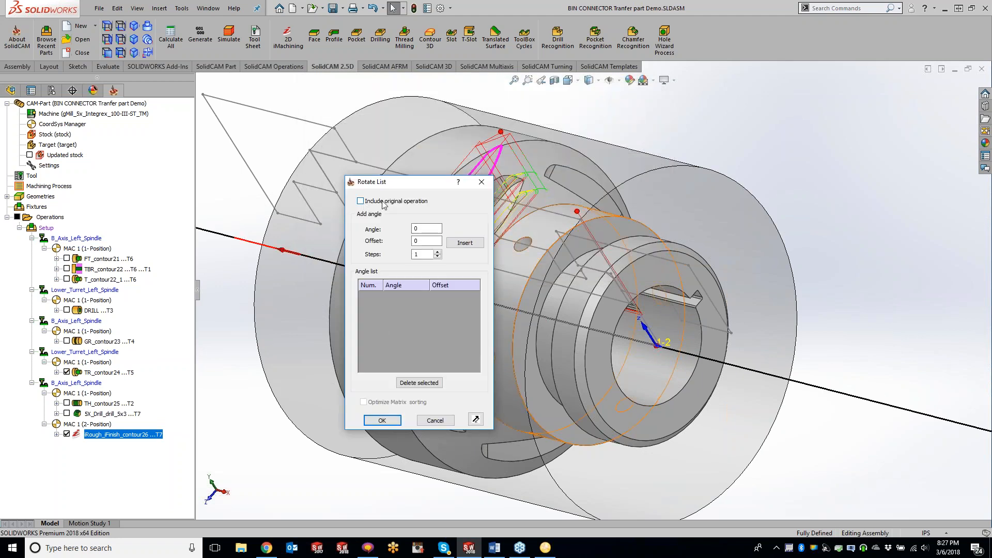
{"action": "left_click", "coordinate": [361, 201]}
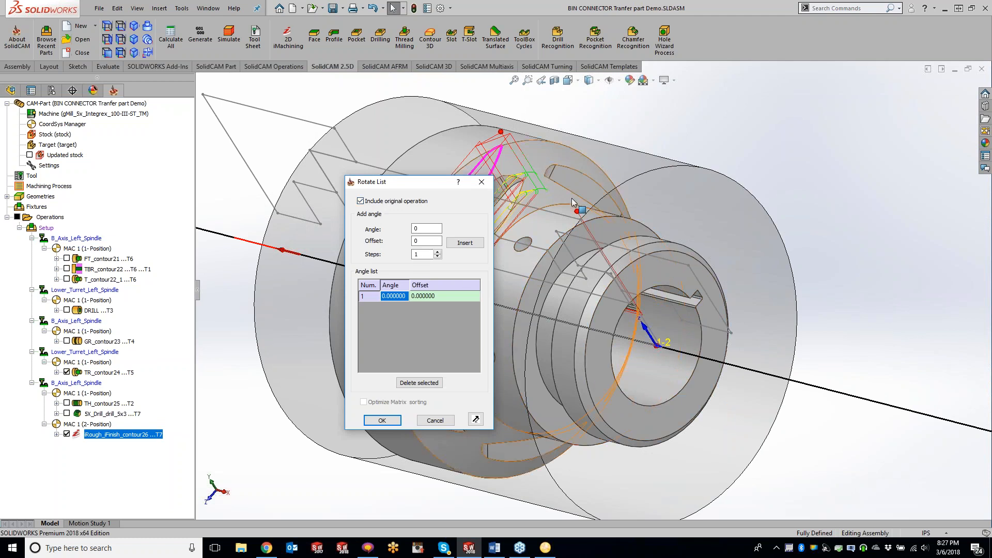
Insert 4 rotation steps with a 72 degree angle into the rotate list, and save the operation transformation.
{"action": "left_click", "coordinate": [815, 282]}
{"action": "middle_click_drag", "start_coordinate": [815, 281], "coordinate": [785, 266]}
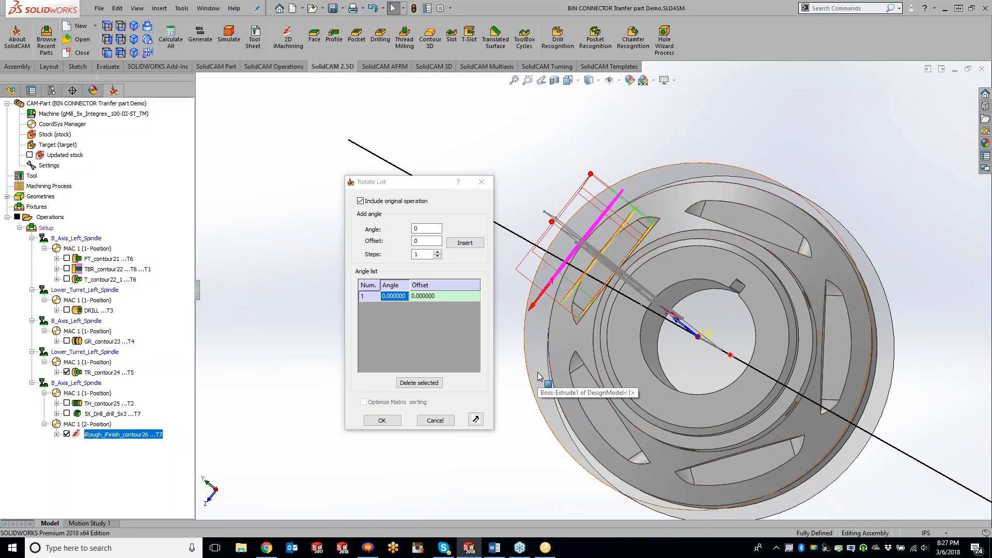
{"action": "left_click", "coordinate": [419, 228]}
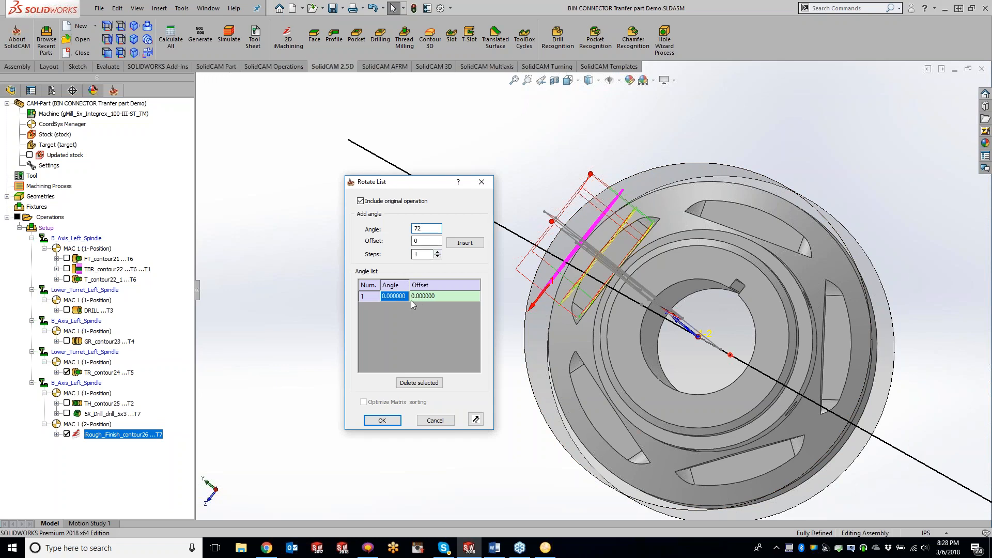
{"action": "left_click", "coordinate": [437, 252]}
{"action": "left_click", "coordinate": [438, 251]}
{"action": "left_click", "coordinate": [465, 242]}
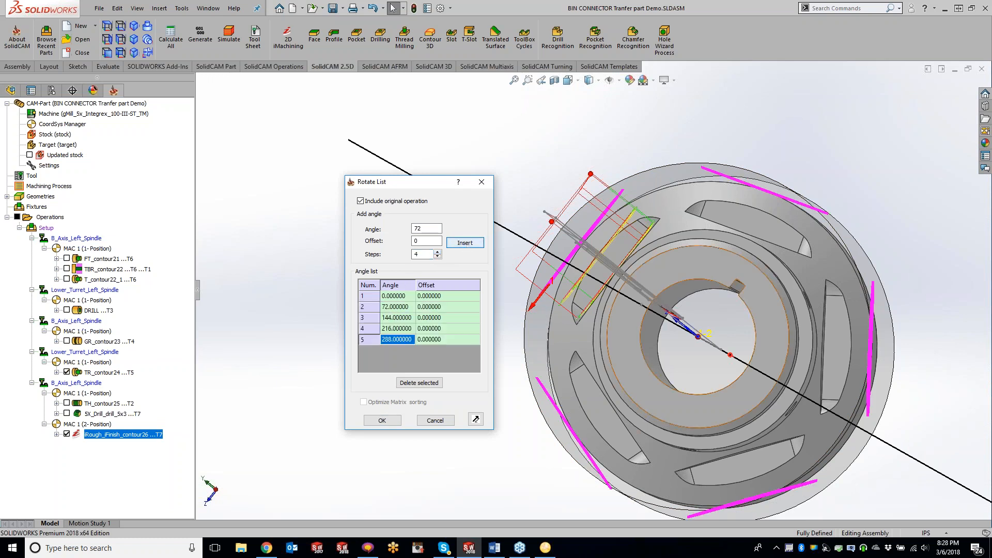
{"action": "left_click", "coordinate": [383, 420]}
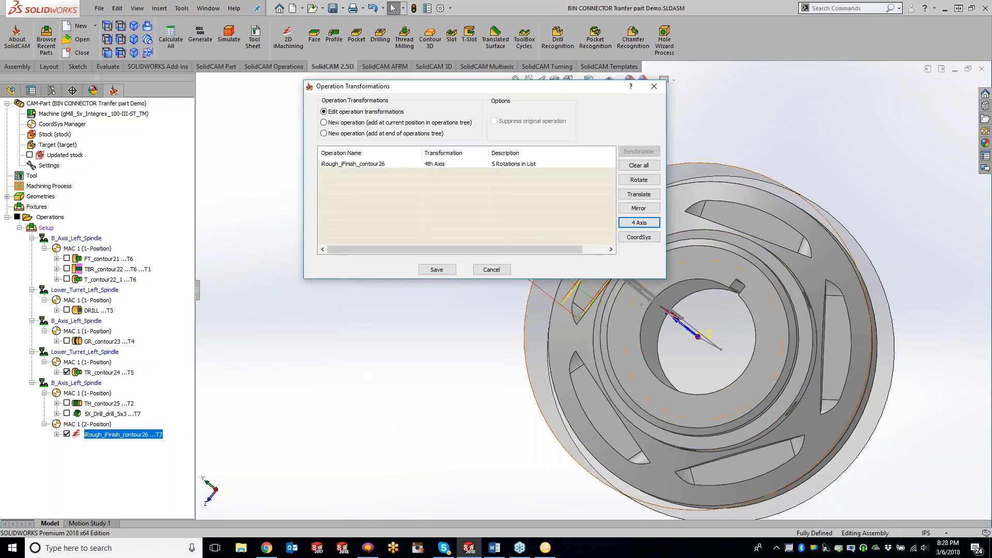
{"action": "left_click", "coordinate": [443, 270]}
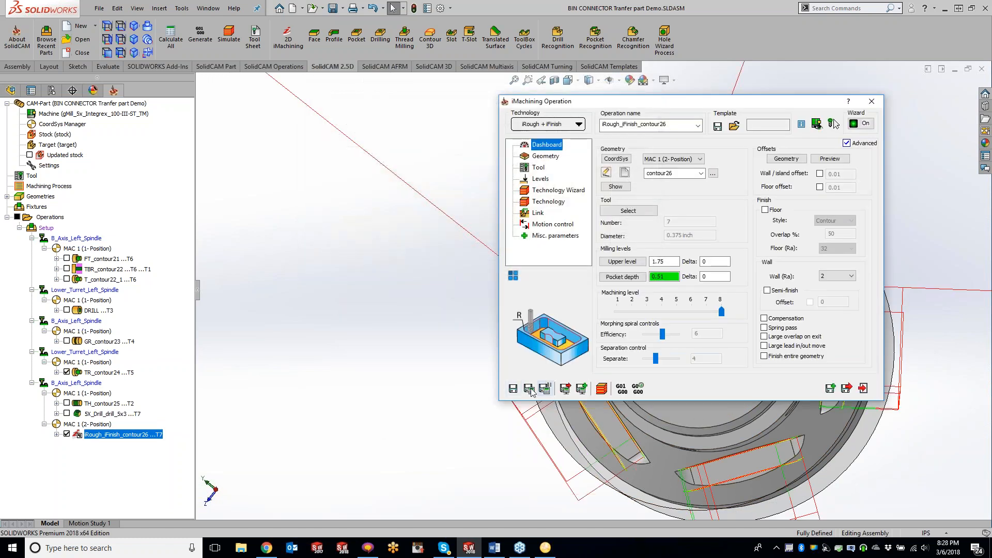
Save the rotated notch operation, play its simulation in SolidVerify, and close the simulation.
{"action": "left_click", "coordinate": [544, 392]}
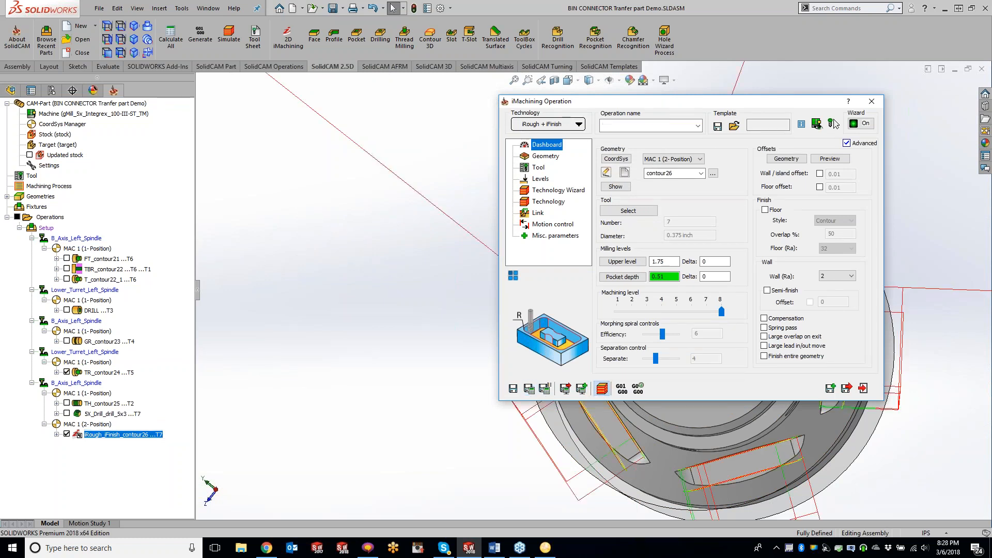
{"action": "left_click", "coordinate": [173, 166]}
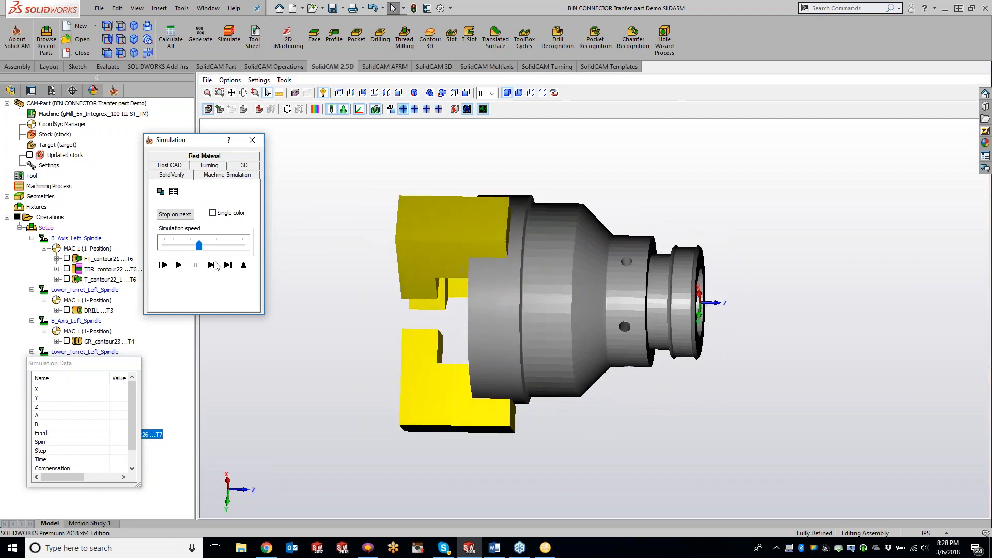
{"action": "left_click", "coordinate": [182, 266]}
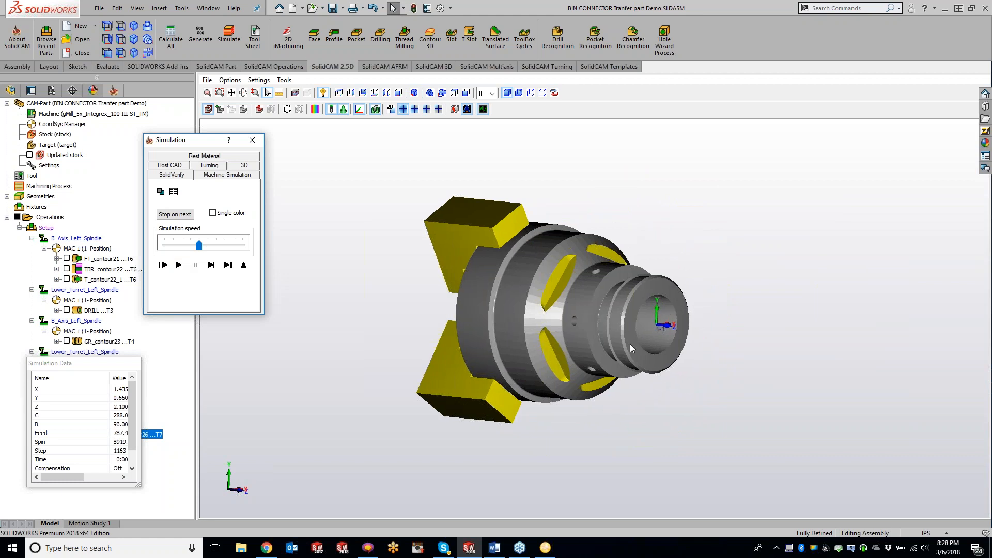
{"action": "left_click", "coordinate": [252, 140]}
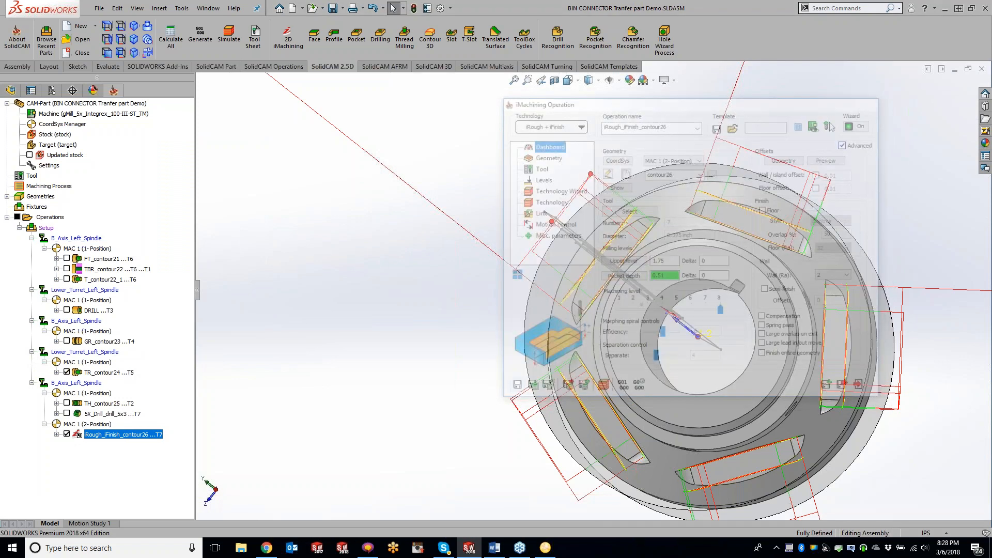
Simulate the rotated notch operation again in SolidVerify and raise the simulation speed while it plays.
{"action": "scroll", "coordinate": [470, 227], "scroll_direction": "up", "scroll_amount": 1}
{"action": "middle_click_drag", "start_coordinate": [469, 228], "coordinate": [538, 288]}
{"action": "scroll", "coordinate": [517, 296], "scroll_direction": "up", "scroll_amount": 1}
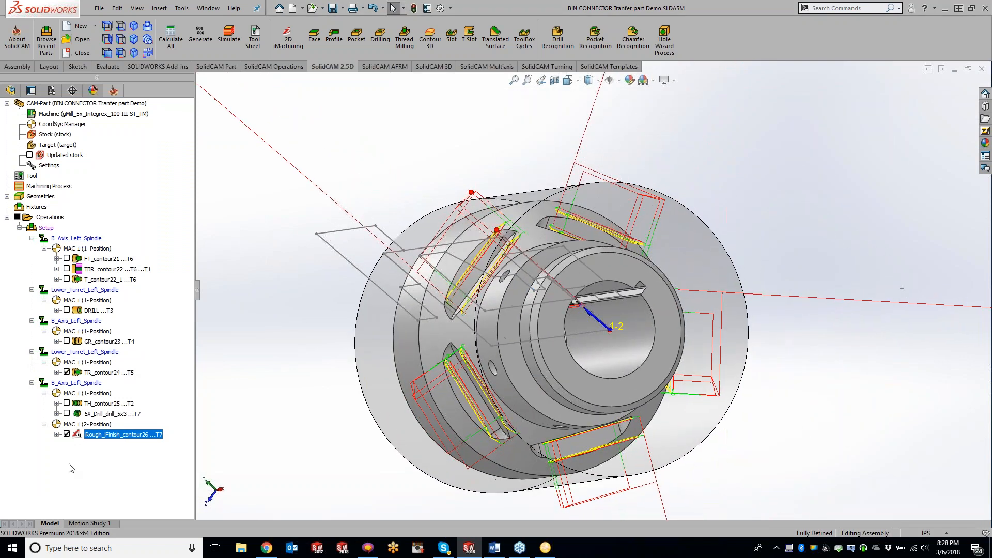
{"action": "right_click", "coordinate": [124, 443]}
{"action": "left_click", "coordinate": [174, 218]}
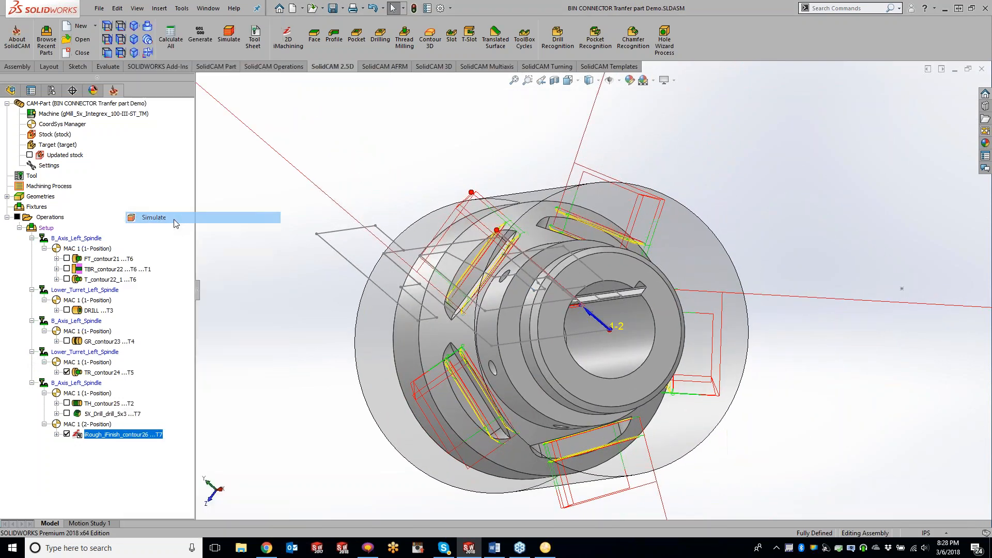
{"action": "left_click", "coordinate": [178, 166]}
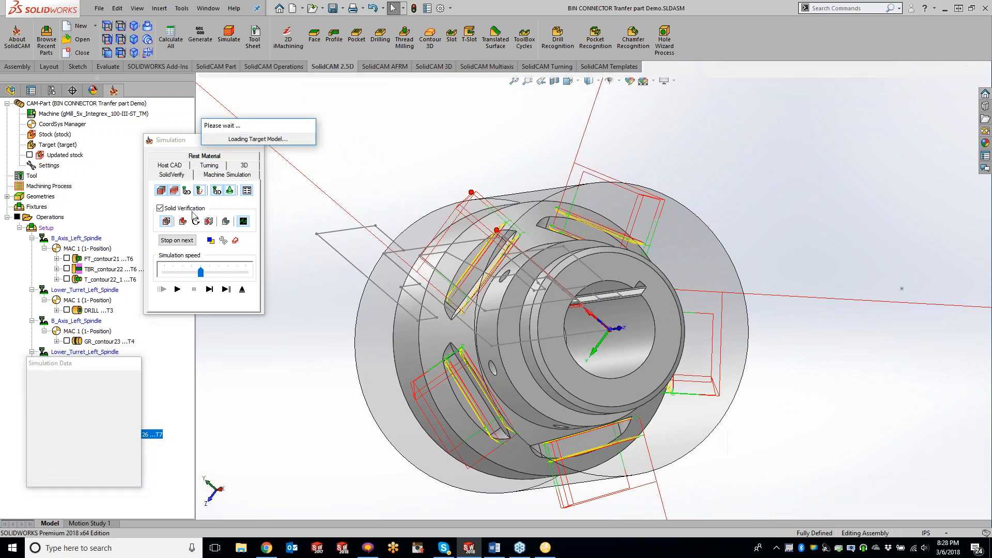
{"action": "left_click", "coordinate": [180, 266]}
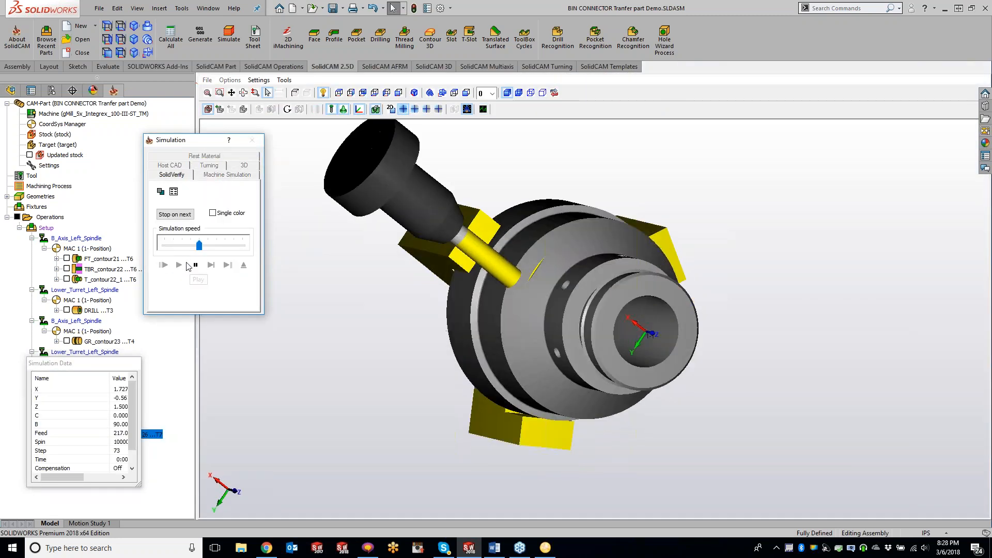
{"action": "left_click_drag", "start_coordinate": [202, 244], "coordinate": [217, 244]}
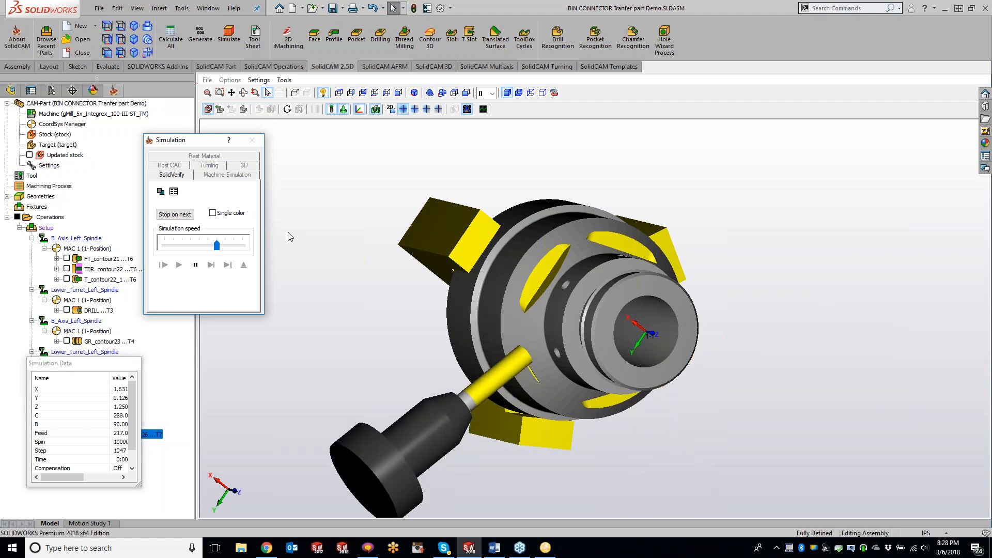
Compare the machined stock with the target model to check the five notches.
{"action": "left_click", "coordinate": [315, 109]}
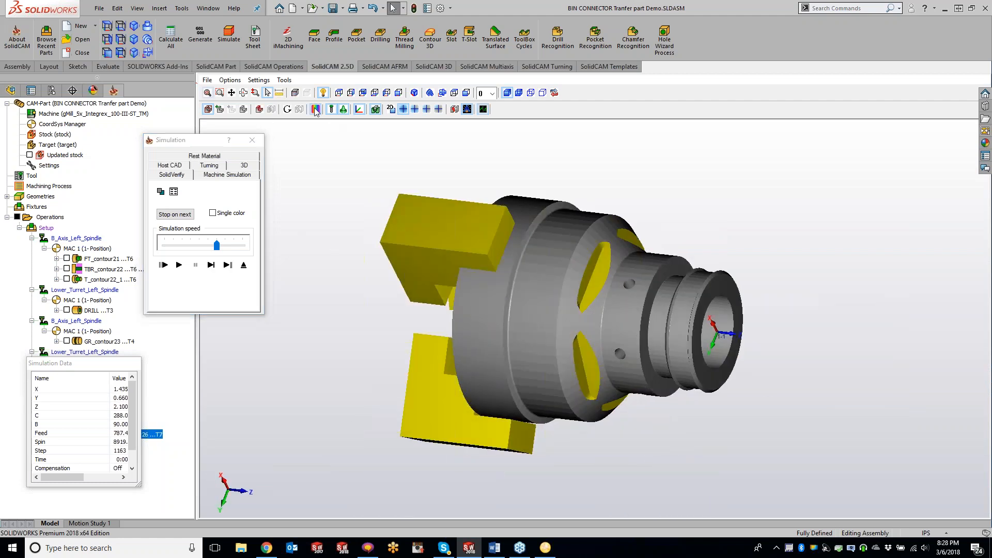
{"action": "left_click", "coordinate": [793, 110]}
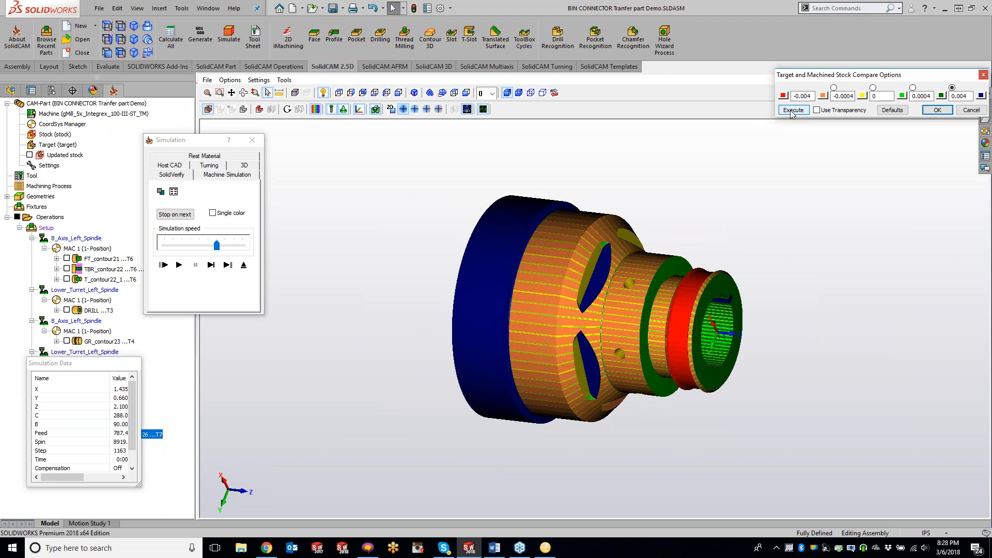
{"action": "left_click", "coordinate": [884, 96]}
Check the simulation accuracy settings, run the stock comparison again, and close the simulation.
{"action": "left_click", "coordinate": [259, 79]}
{"action": "left_click", "coordinate": [276, 115]}
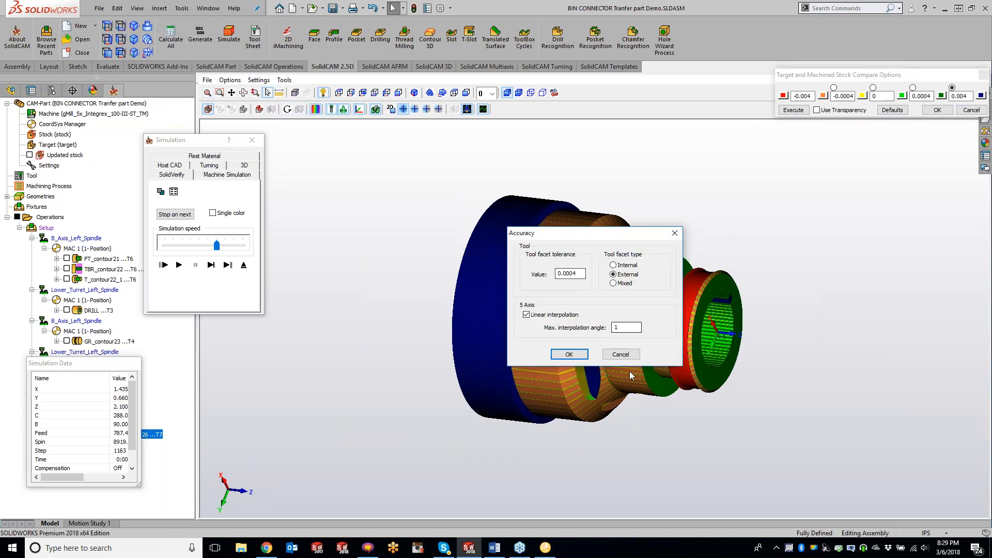
{"action": "left_click", "coordinate": [578, 356]}
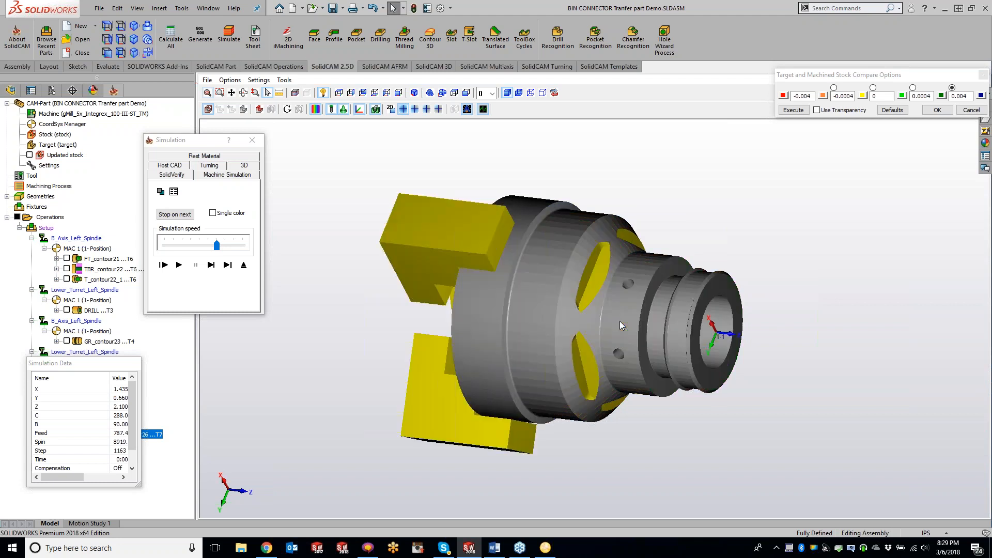
{"action": "left_click", "coordinate": [793, 110]}
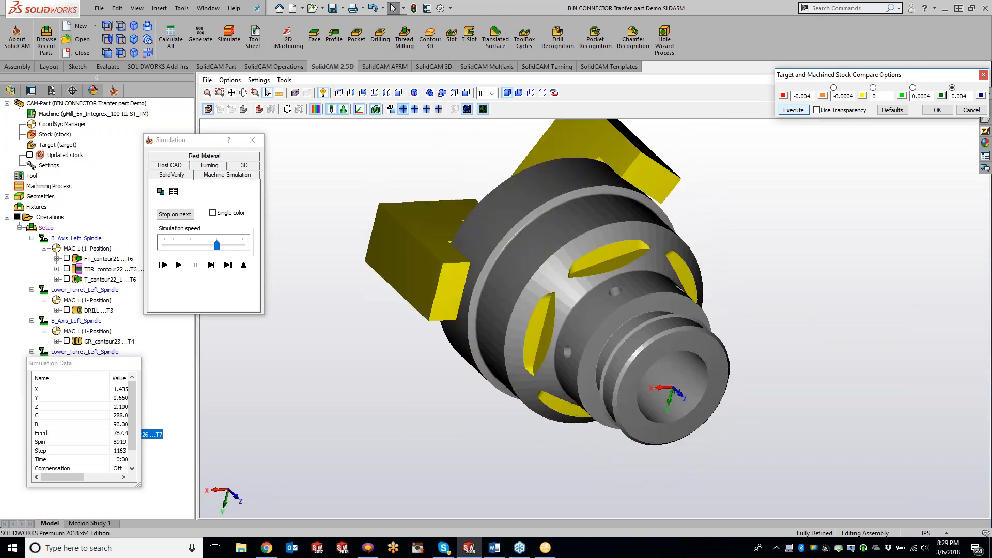
{"action": "left_click", "coordinate": [793, 110]}
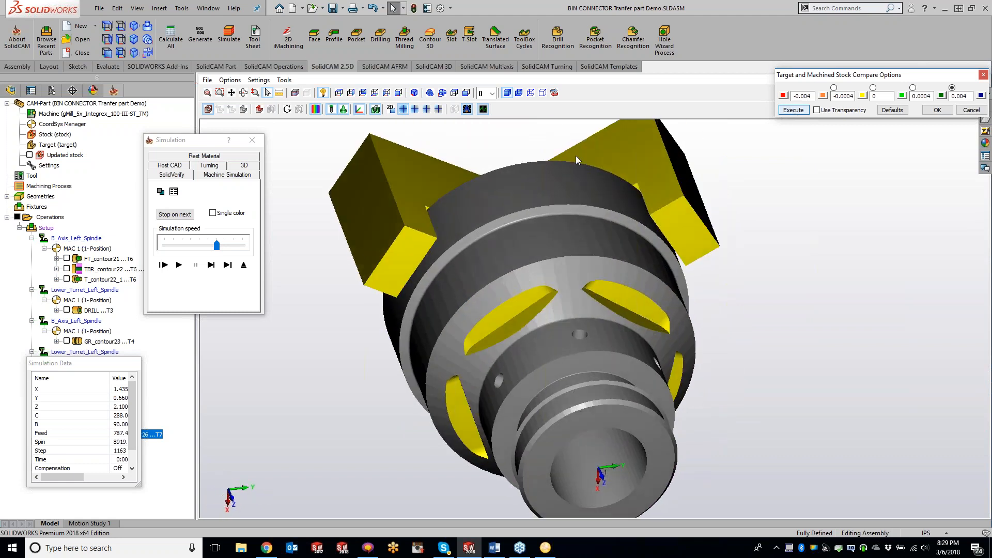
{"action": "left_click", "coordinate": [260, 144]}
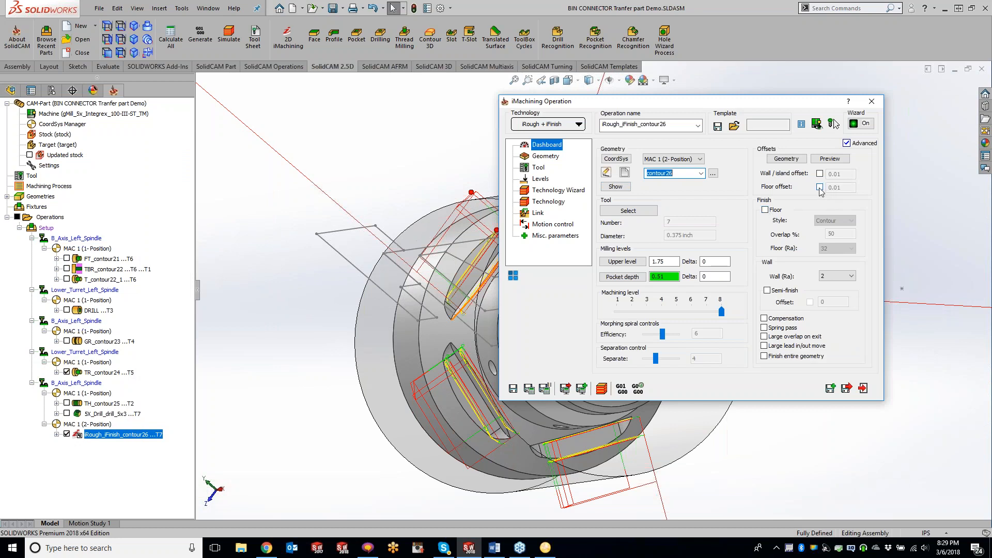
Enable the floor offset with a value of 0, and save and calculate the iMachining operation.
{"action": "left_click", "coordinate": [820, 188]}
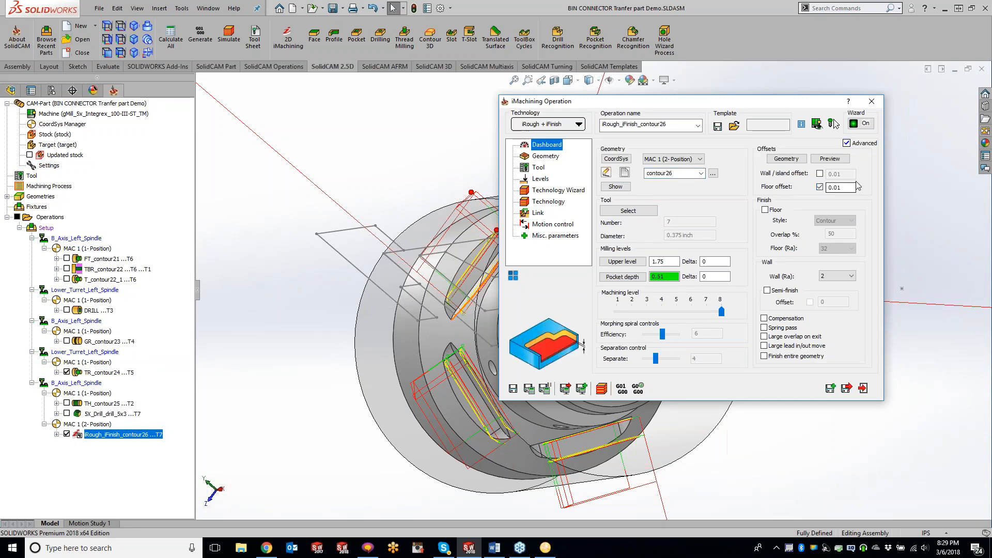
{"action": "type", "text": "0"}
{"action": "left_click", "coordinate": [529, 389]}
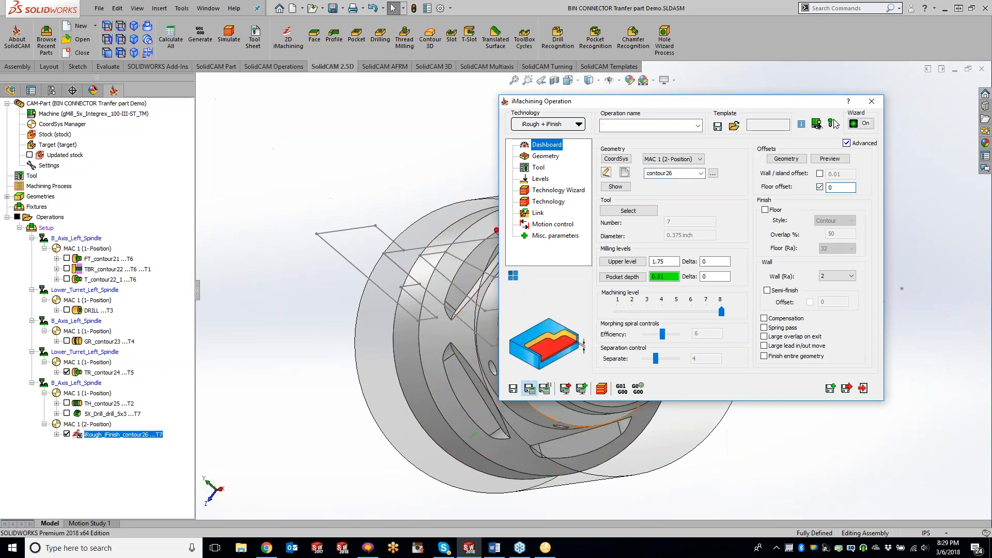
Simulate the recalculated notch operation with the zero floor offset in SolidVerify.
{"action": "left_click", "coordinate": [602, 389]}
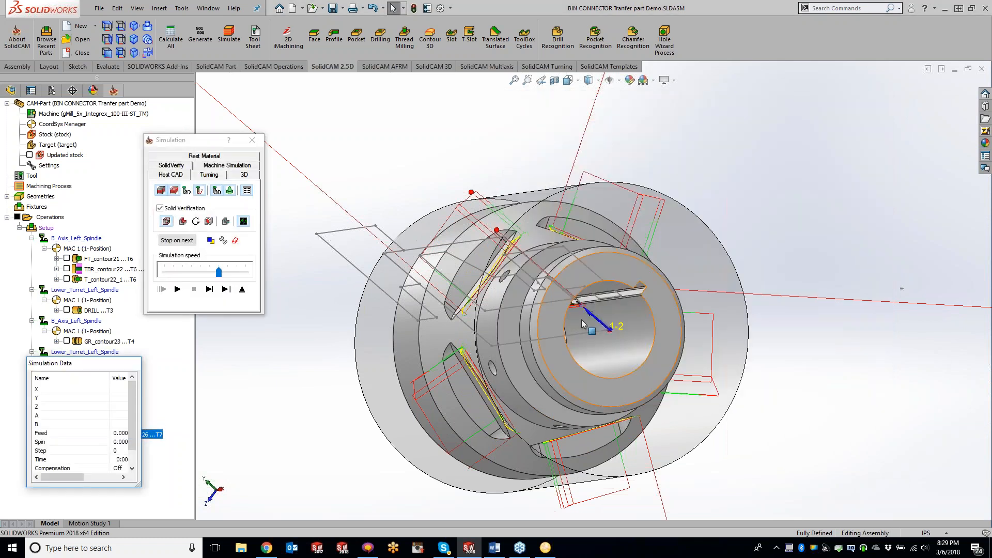
{"action": "left_click", "coordinate": [172, 165]}
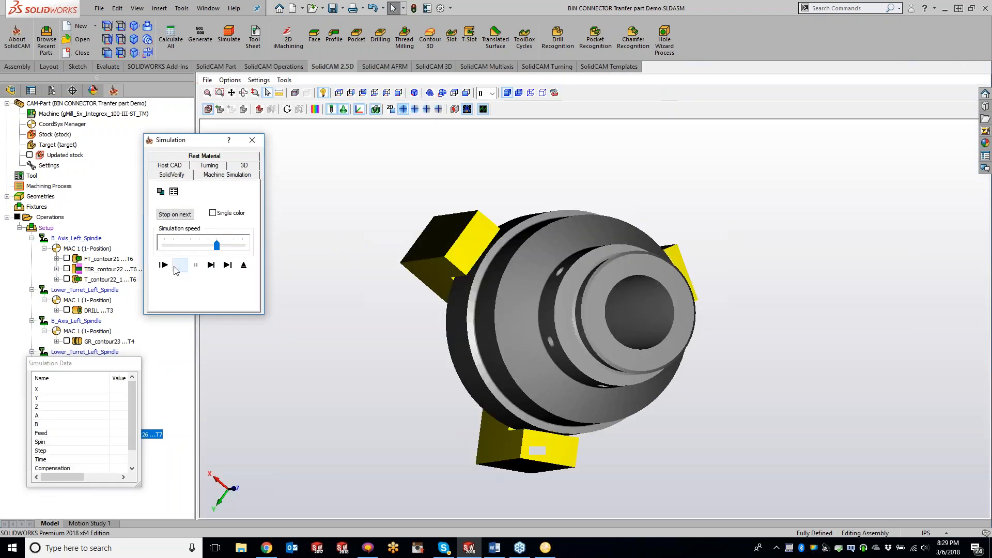
{"action": "left_click", "coordinate": [178, 268]}
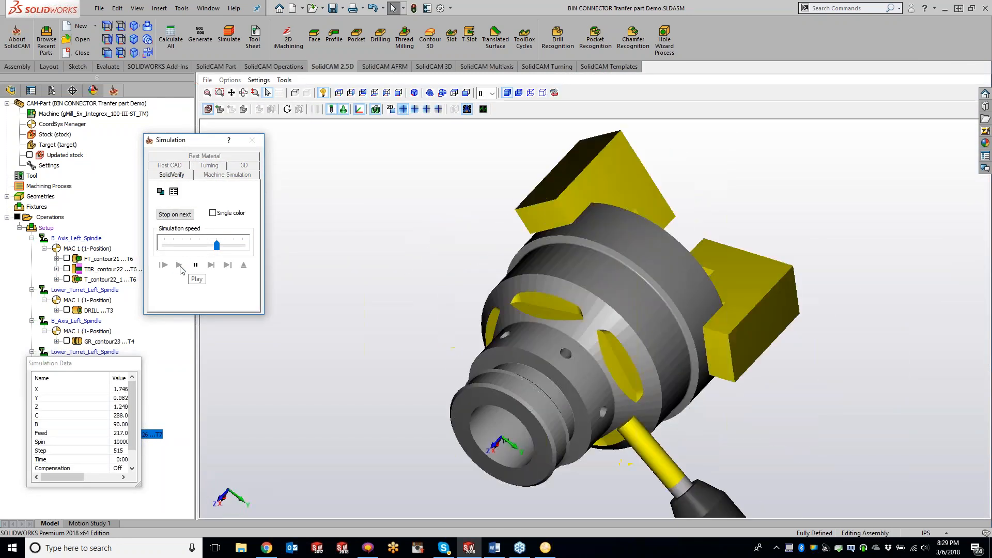
Compare the recalculated notches with the target model, and switch back to the plain machined stock to inspect it.
{"action": "left_click", "coordinate": [315, 109]}
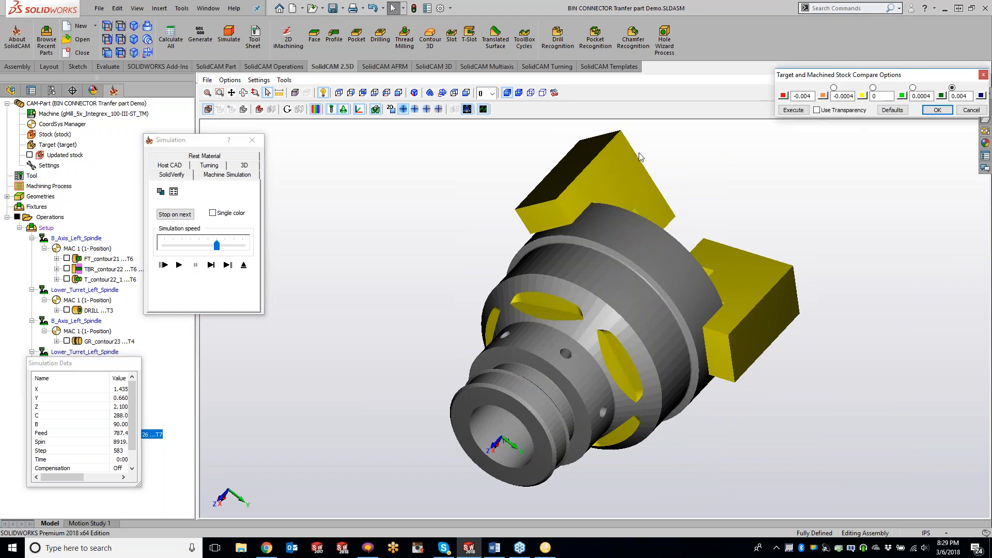
{"action": "left_click", "coordinate": [793, 110]}
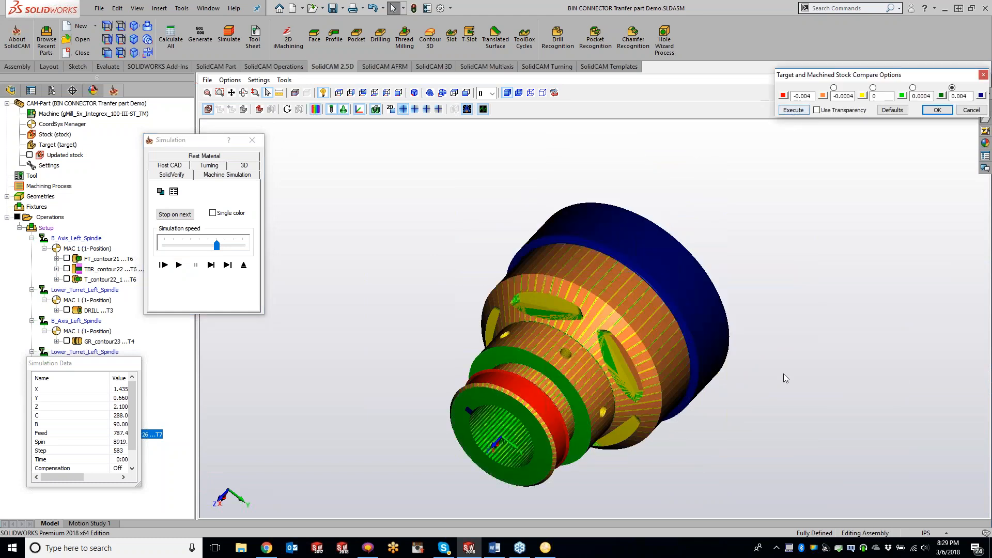
{"action": "middle_click_drag", "start_coordinate": [541, 329], "coordinate": [651, 310]}
{"action": "left_click", "coordinate": [801, 112]}
{"action": "middle_click_drag", "start_coordinate": [620, 258], "coordinate": [603, 375]}
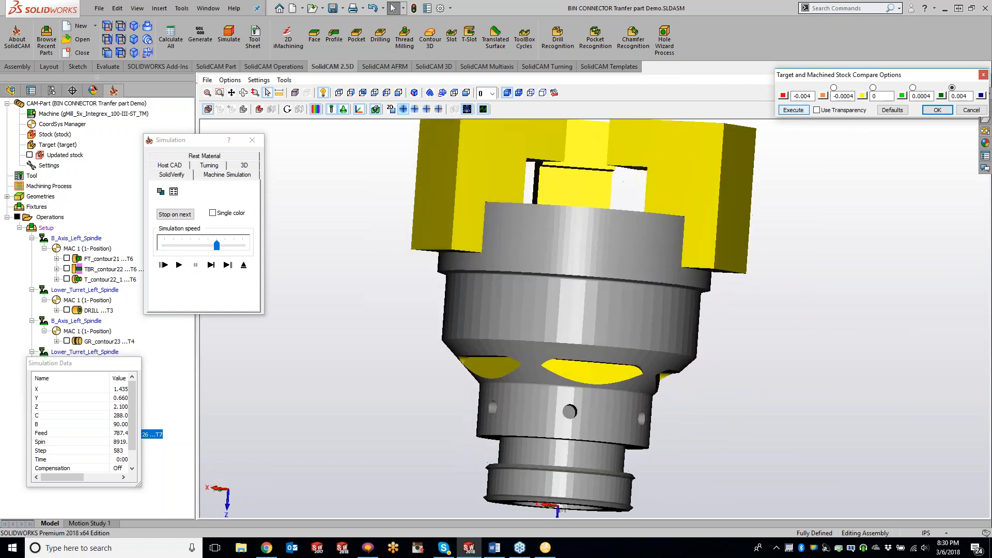
Compare the machined stock with the target model and inspect the notches around the tapered section.
{"action": "left_click", "coordinate": [794, 110]}
{"action": "middle_click_drag", "start_coordinate": [579, 334], "coordinate": [633, 331]}
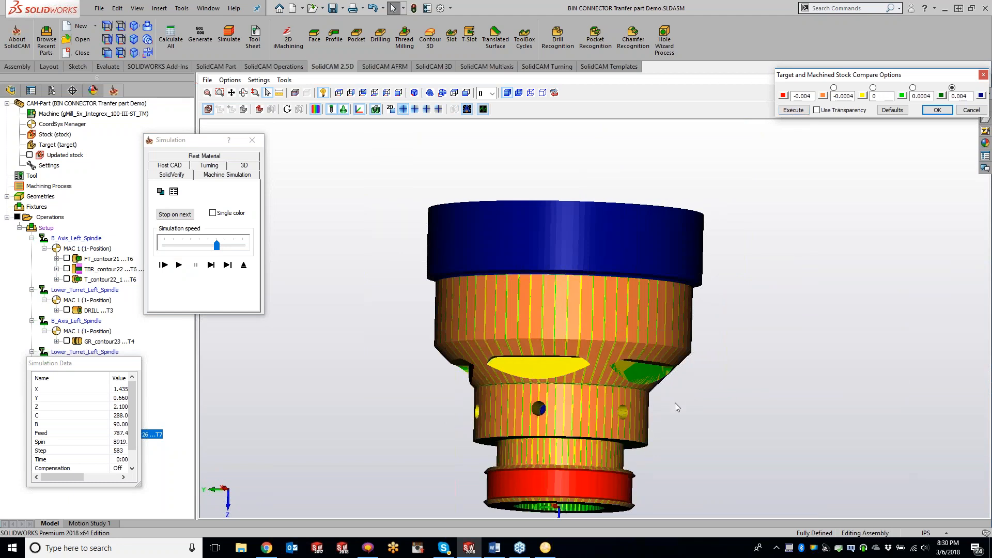
{"action": "scroll", "coordinate": [675, 402], "scroll_direction": "up", "scroll_amount": 5}
{"action": "middle_click_drag", "start_coordinate": [669, 402], "coordinate": [660, 399]}
{"action": "scroll", "coordinate": [669, 402], "scroll_direction": "up", "scroll_amount": 3}
{"action": "left_click", "coordinate": [797, 111]}
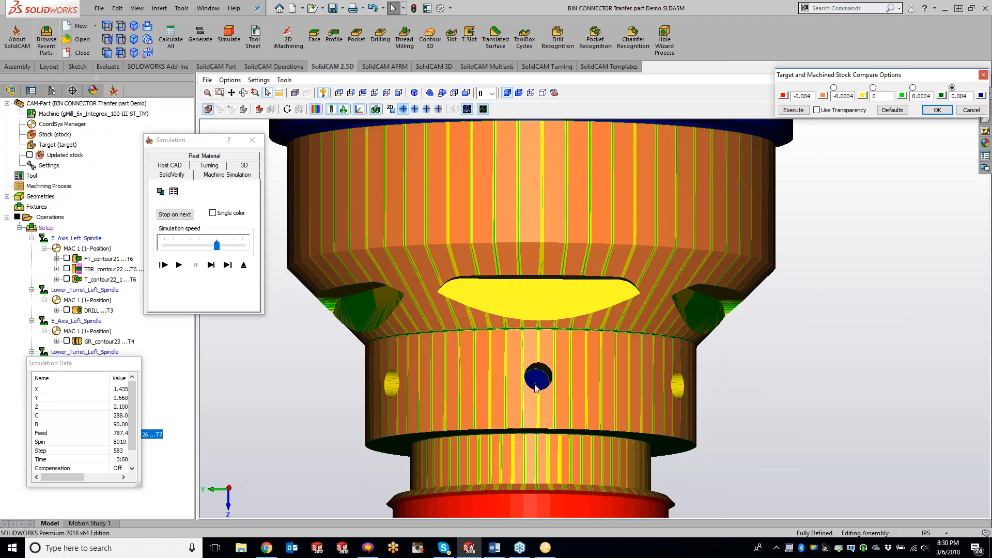
Examine the drilled cross hole up close, both as plain machined stock and in the target comparison colours.
{"action": "scroll", "coordinate": [535, 383], "scroll_direction": "up", "scroll_amount": 6}
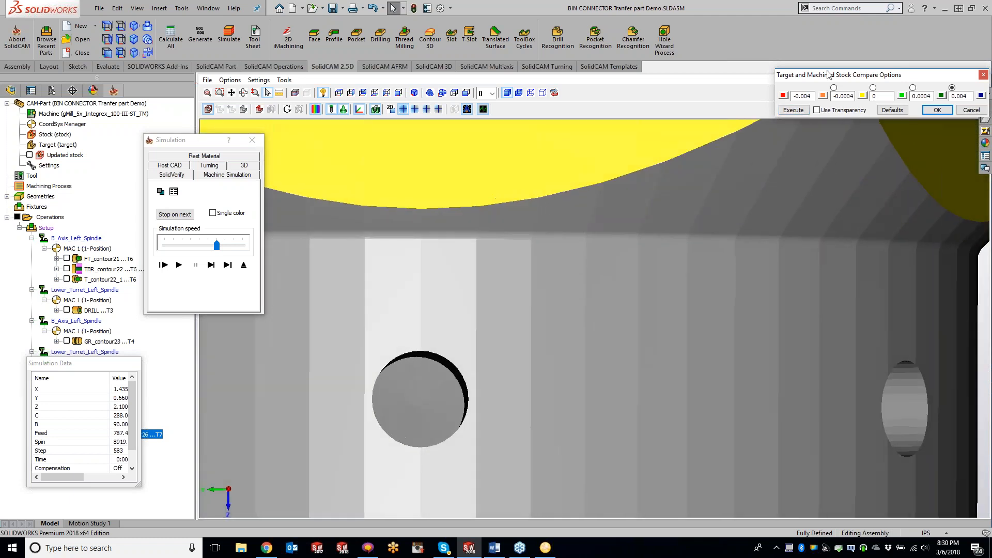
{"action": "left_click", "coordinate": [794, 109]}
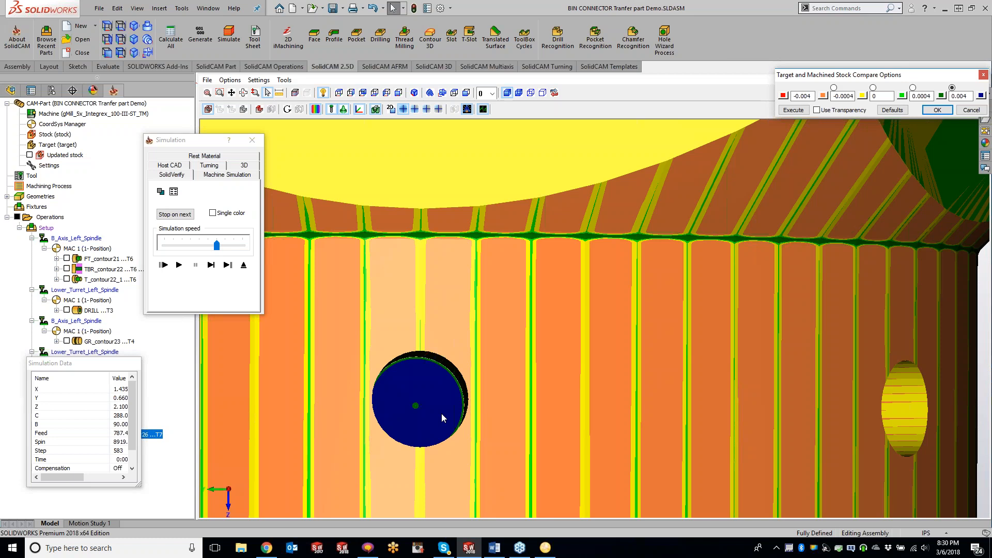
{"action": "scroll", "coordinate": [491, 402], "scroll_direction": "up", "scroll_amount": 8}
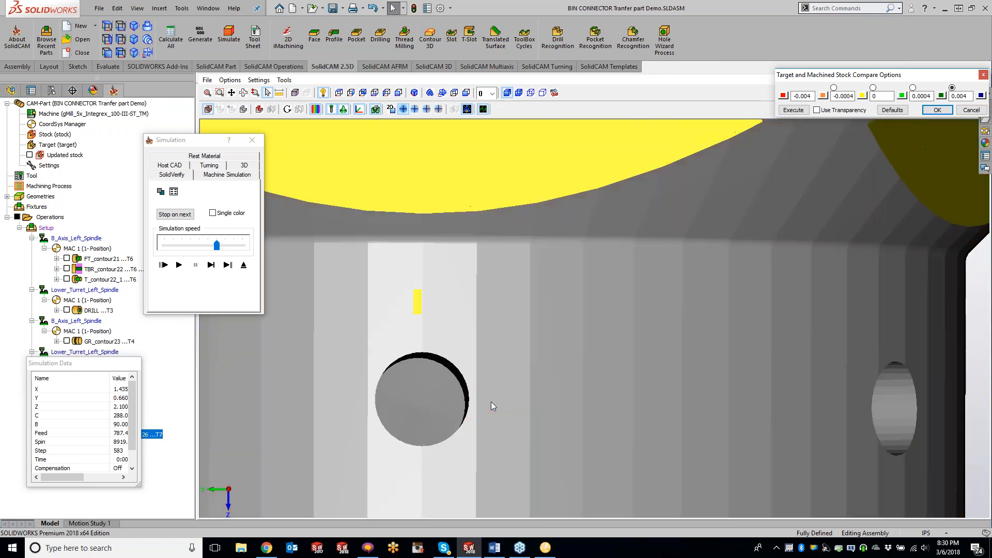
{"action": "middle_click_drag", "start_coordinate": [491, 402], "coordinate": [398, 312]}
Close the simulation and the iMachining operation, and hide the tool paths of iRough_iFinish_contour26 and TR_contour24.
{"action": "left_click", "coordinate": [252, 140]}
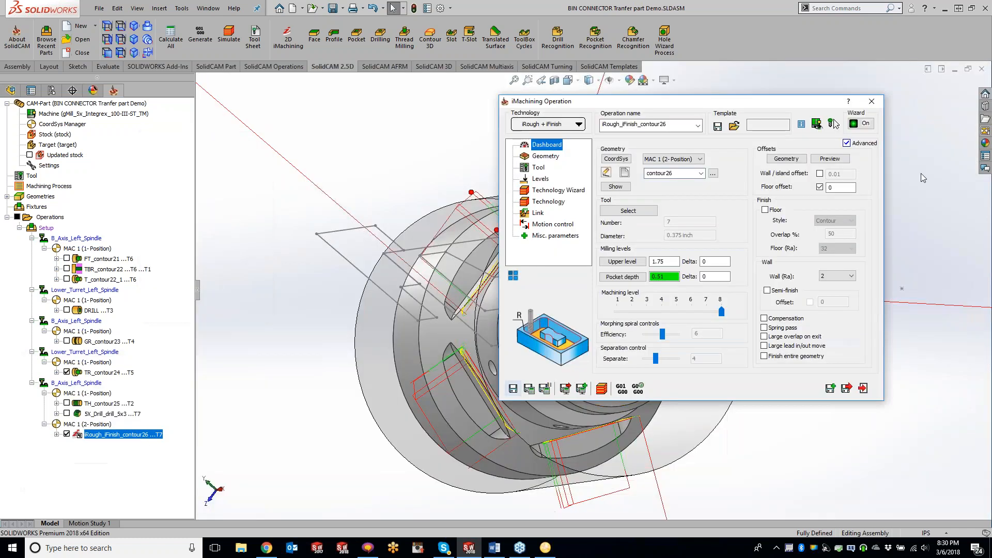
{"action": "left_click", "coordinate": [876, 103]}
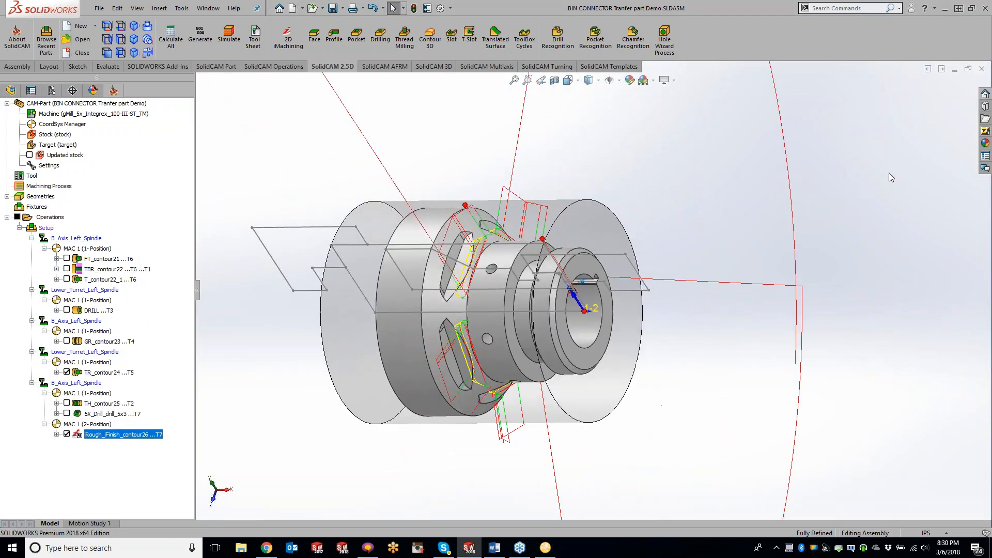
{"action": "left_click", "coordinate": [66, 434]}
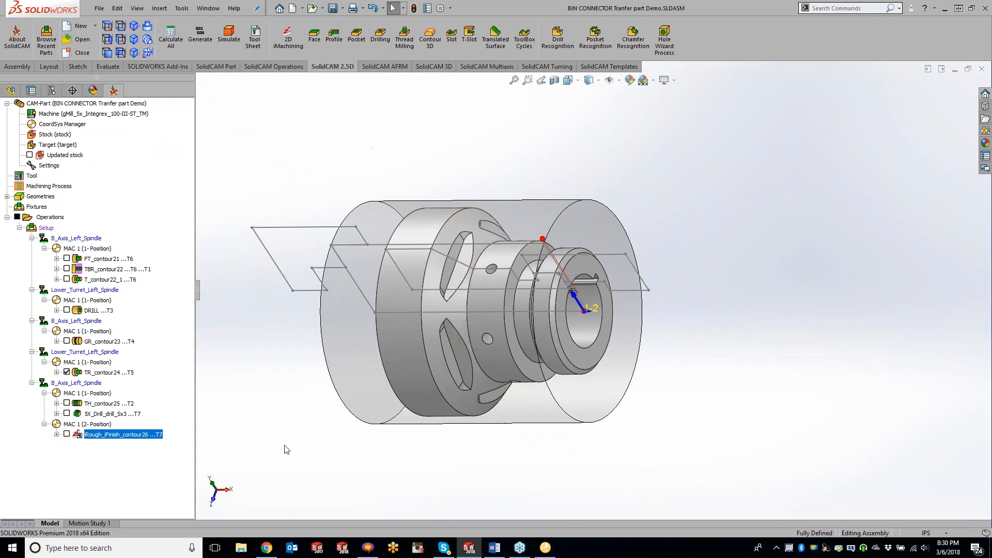
{"action": "left_click", "coordinate": [67, 372]}
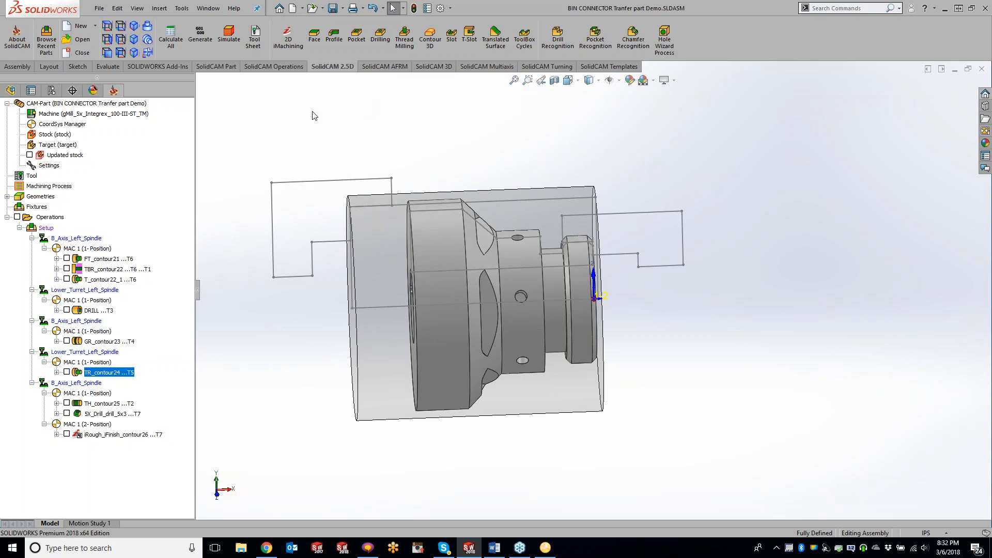
Review the MAC 1 and MAC 2 coordinate systems in the CoordSys Manager and close it.
{"action": "double_click", "coordinate": [71, 126]}
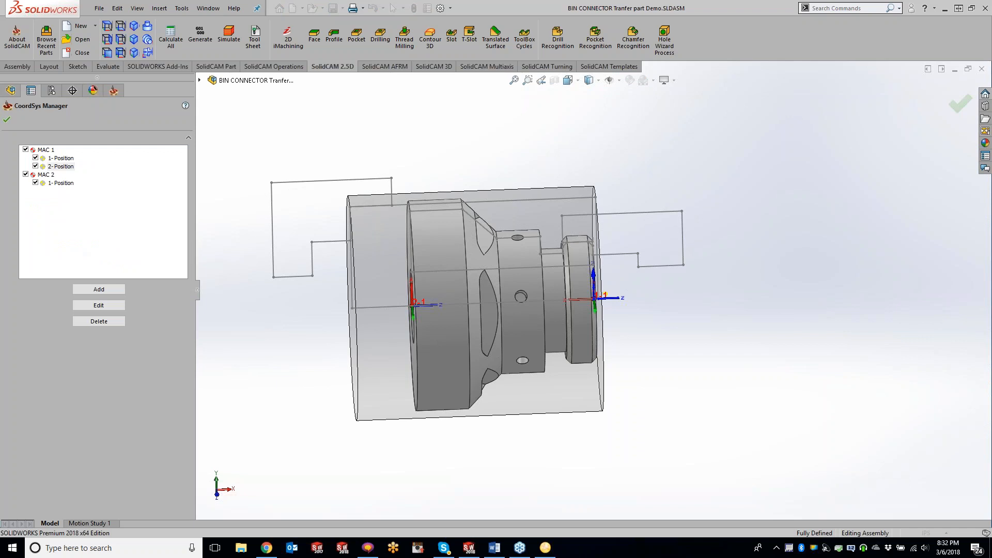
{"action": "left_click", "coordinate": [67, 164]}
{"action": "left_click", "coordinate": [8, 119]}
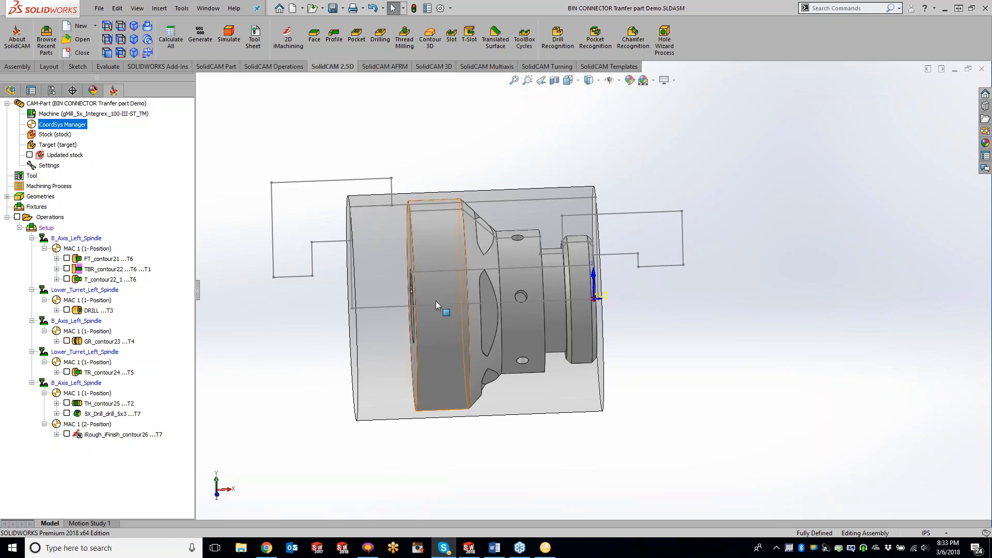
{"action": "left_click", "coordinate": [762, 340]}
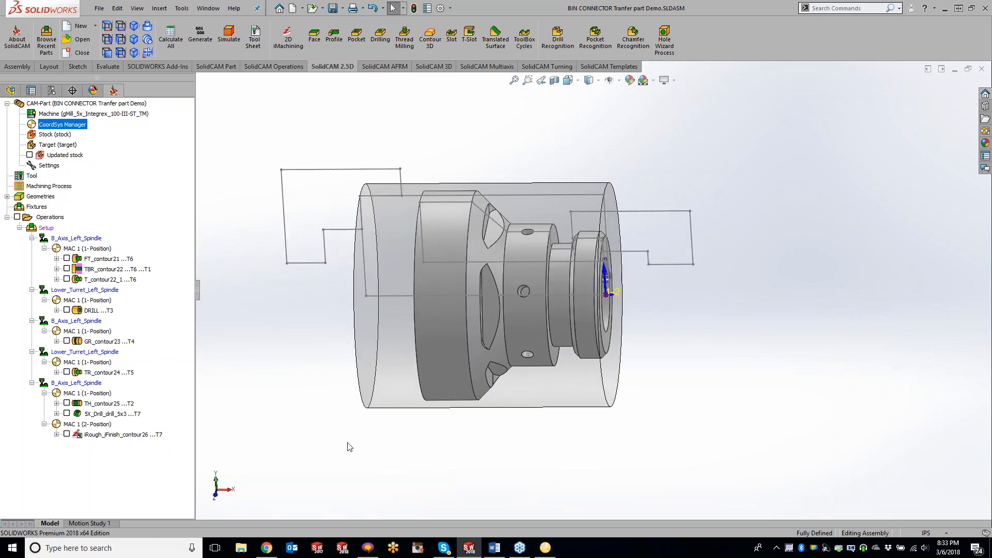
Add a machine control operation after the notch operation from the Part Transfer template, using the template name as operation name.
{"action": "right_click", "coordinate": [124, 435]}
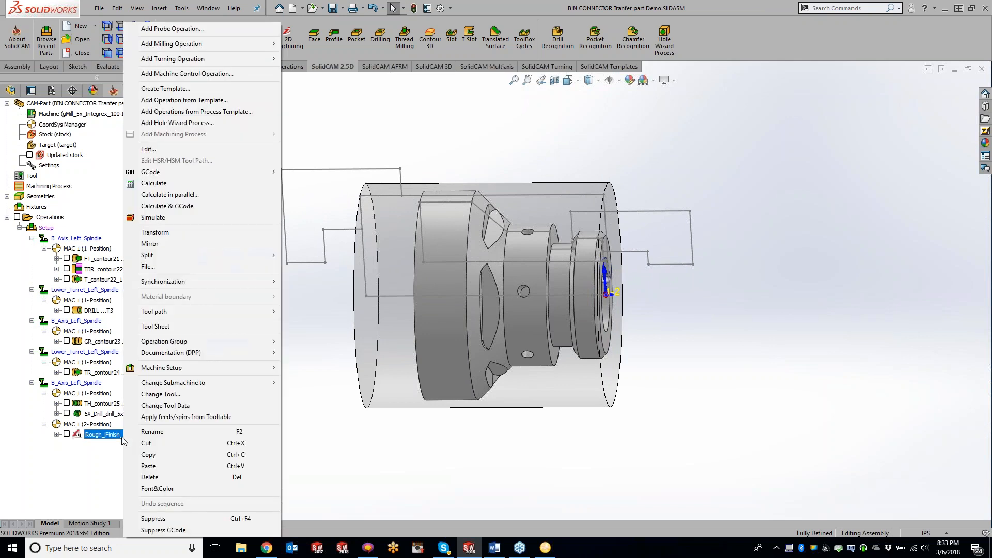
{"action": "left_click", "coordinate": [210, 101]}
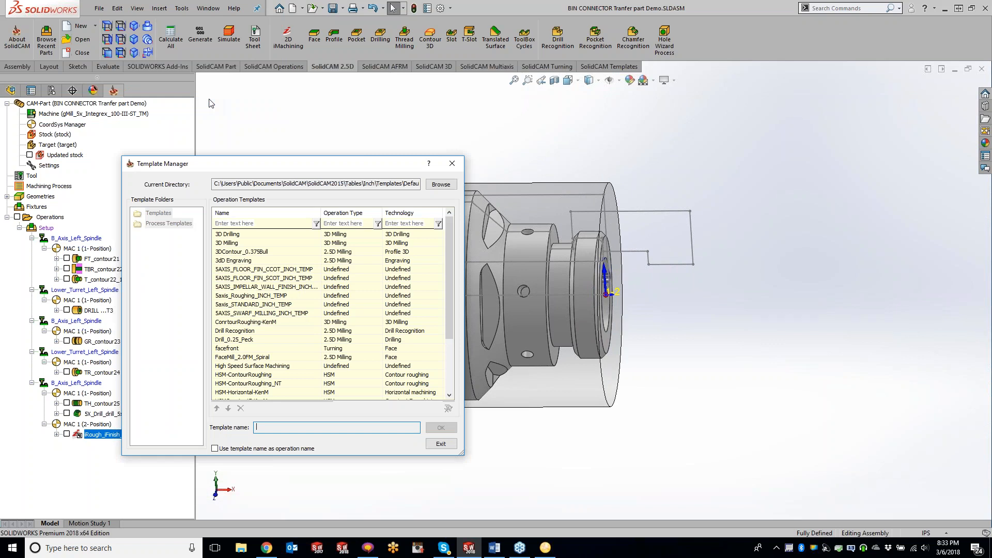
{"action": "left_click_drag", "start_coordinate": [447, 302], "coordinate": [448, 363]}
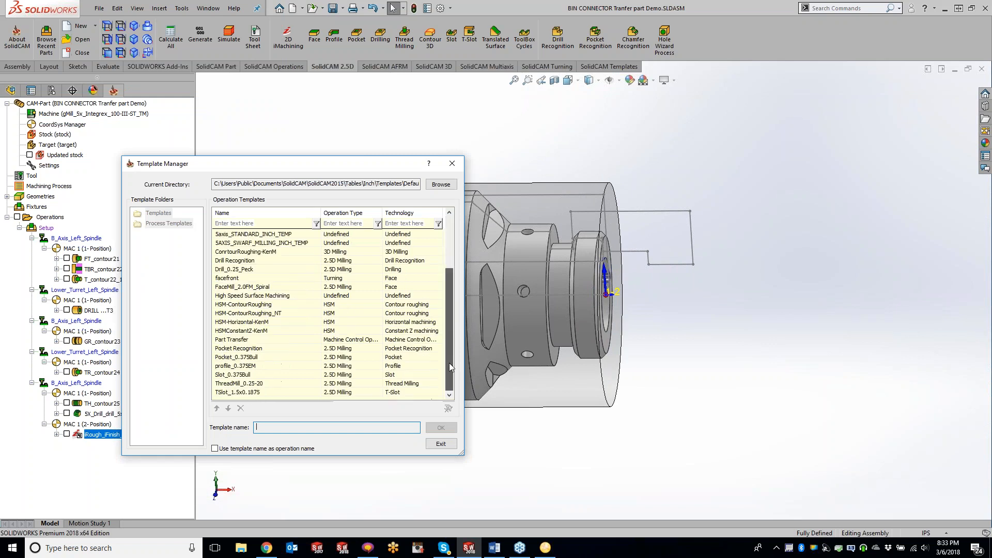
{"action": "left_click", "coordinate": [243, 340]}
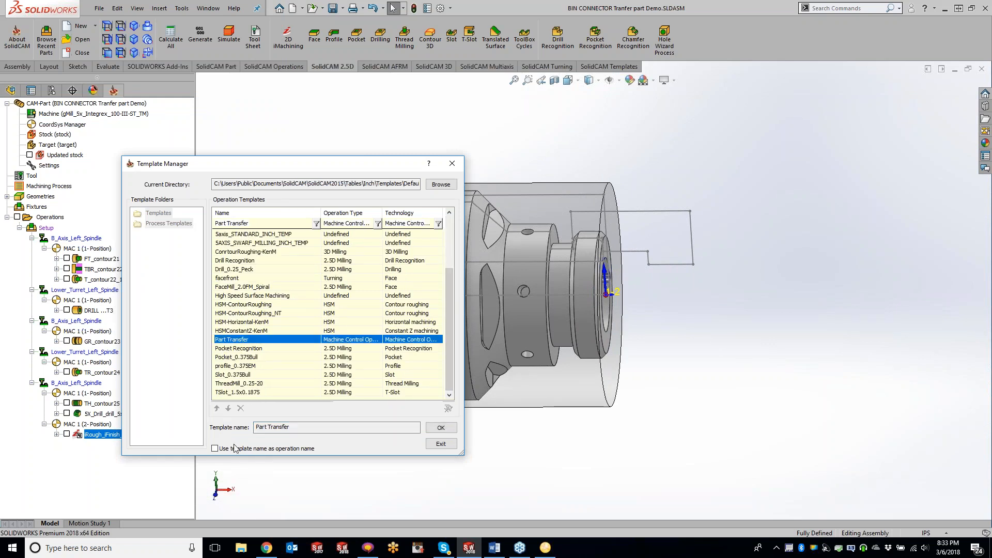
{"action": "left_click", "coordinate": [215, 448]}
{"action": "left_click", "coordinate": [441, 428]}
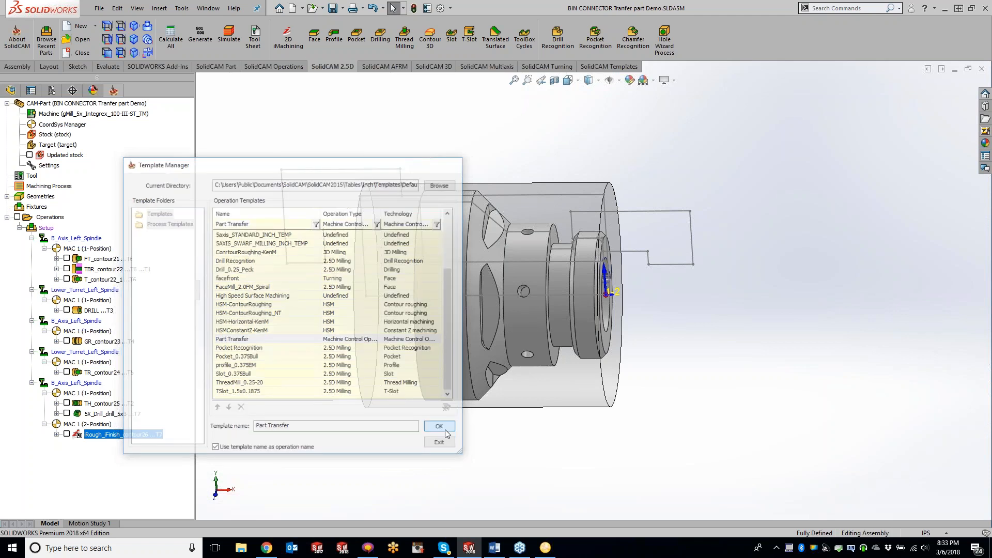
{"action": "left_click", "coordinate": [485, 302]}
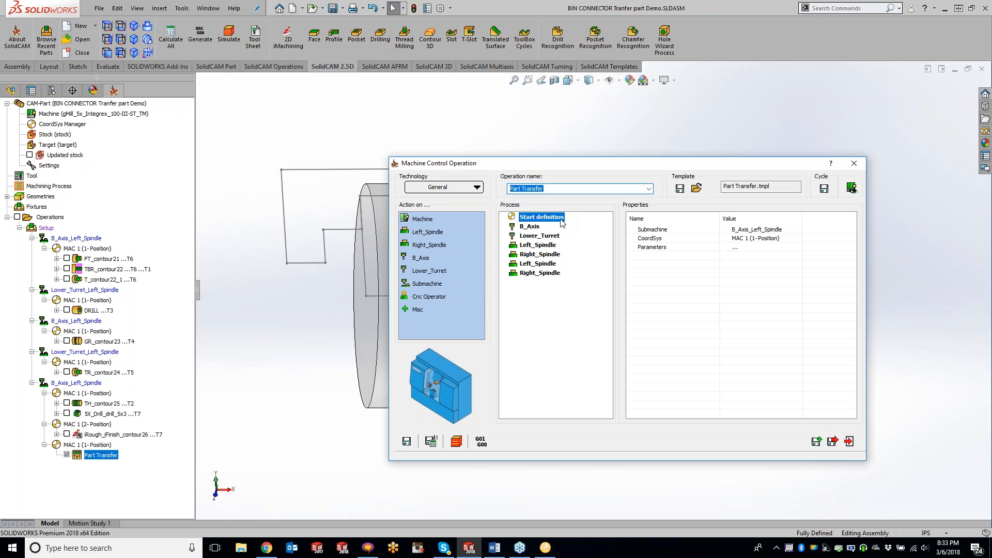
Review the Part Transfer process items for B_Axis, Lower_Turret and both spindles, and close the operation.
{"action": "left_click_drag", "start_coordinate": [544, 166], "coordinate": [394, 140]}
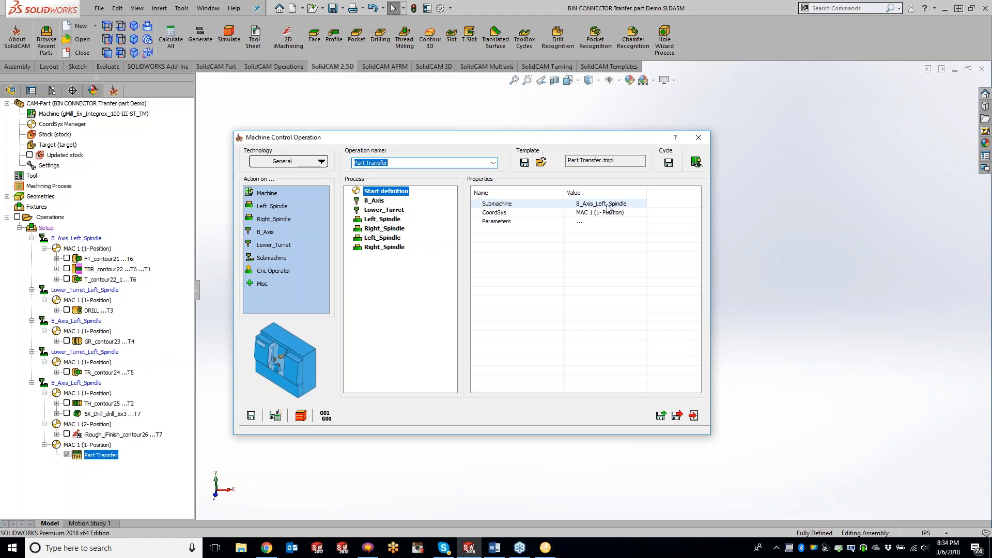
{"action": "left_click", "coordinate": [383, 202]}
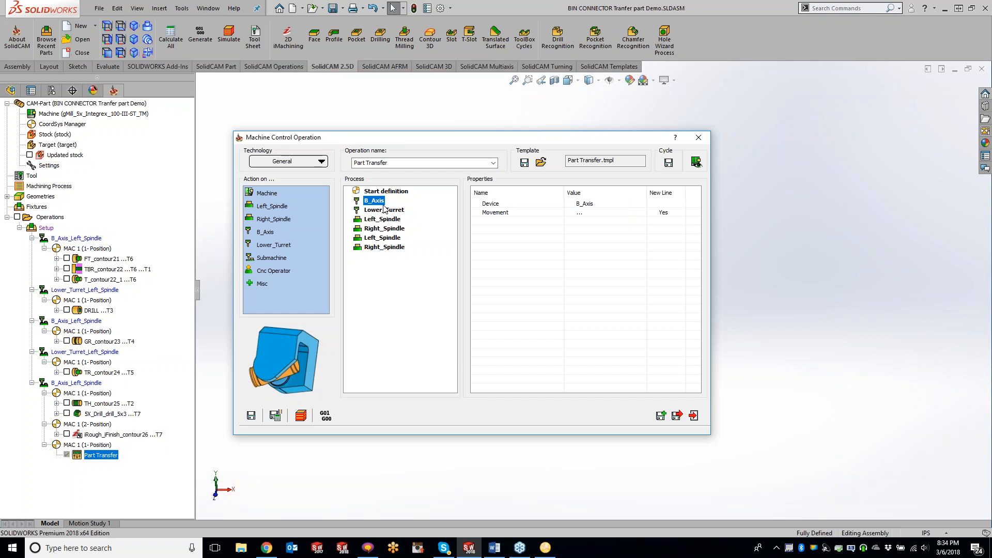
{"action": "left_click", "coordinate": [385, 210]}
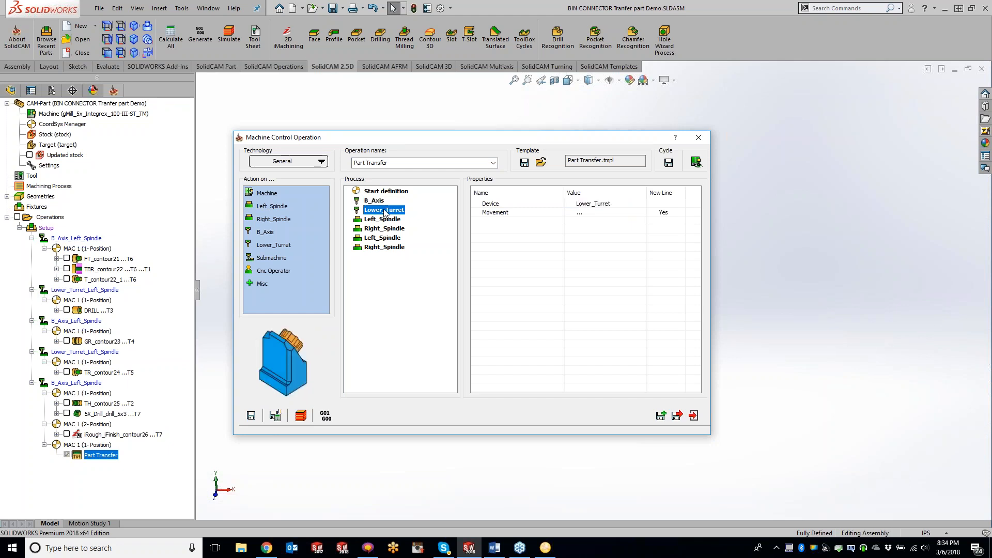
{"action": "left_click", "coordinate": [383, 219]}
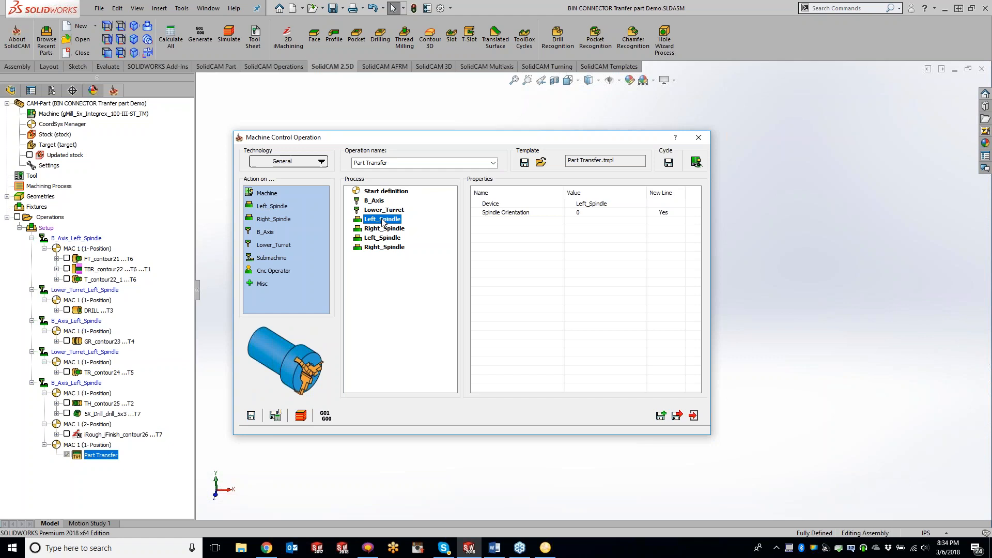
{"action": "left_click", "coordinate": [384, 229]}
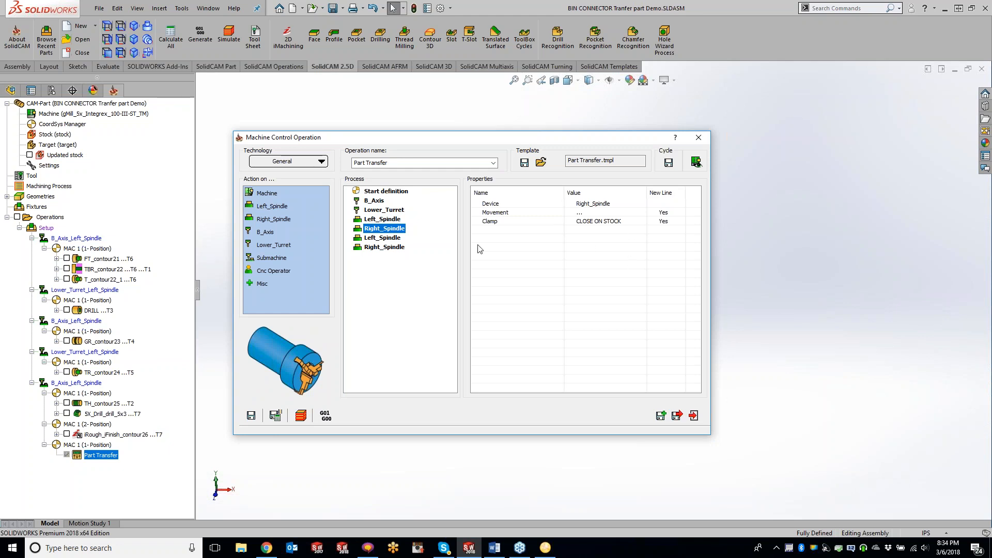
{"action": "left_click", "coordinate": [395, 238]}
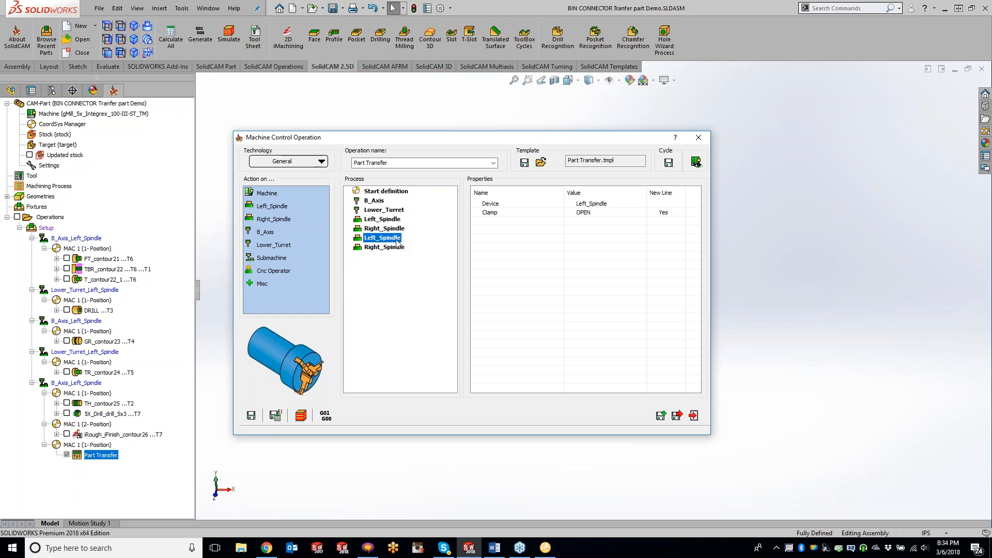
{"action": "left_click", "coordinate": [395, 248]}
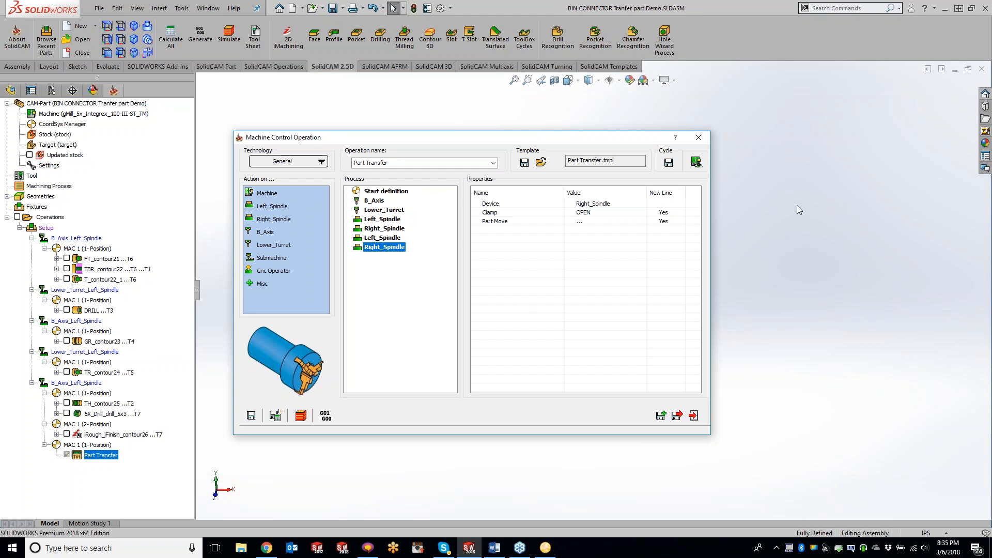
{"action": "left_click", "coordinate": [699, 137]}
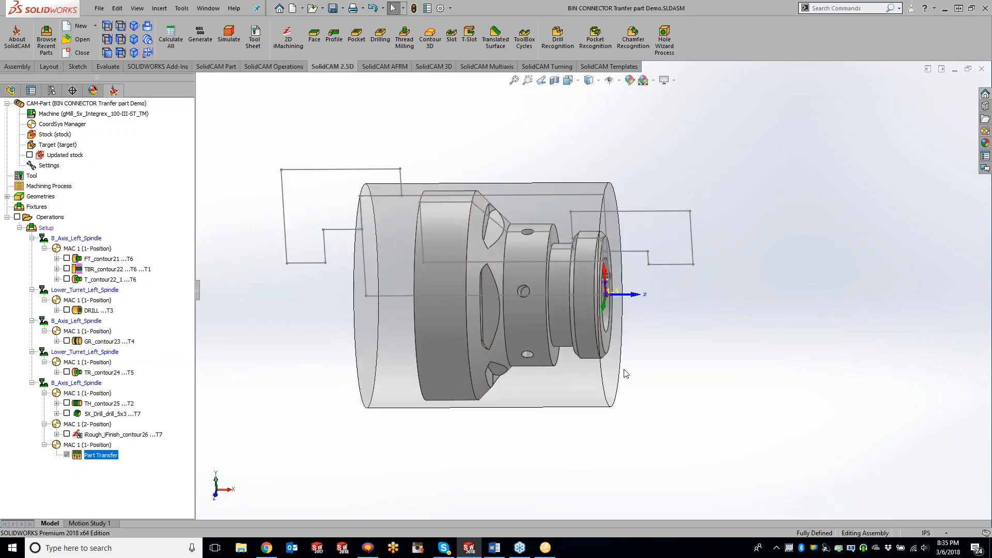
Start a turning operation for the part's back side using MAC 2 (1- Position) and the Lower_Turret_Right_Spindle submachine.
{"action": "middle_click_drag", "start_coordinate": [483, 326], "coordinate": [500, 324]}
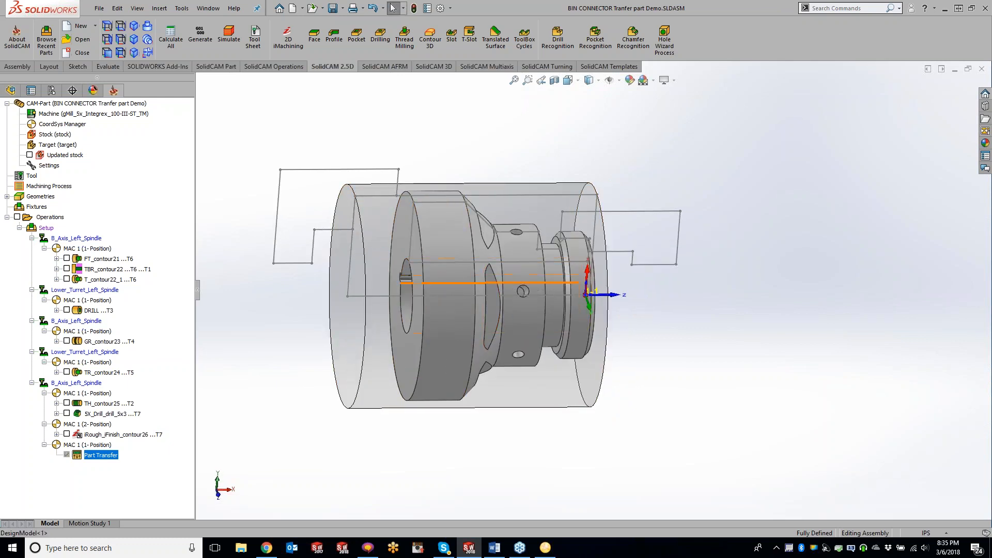
{"action": "middle_click_drag", "start_coordinate": [406, 280], "coordinate": [452, 294]}
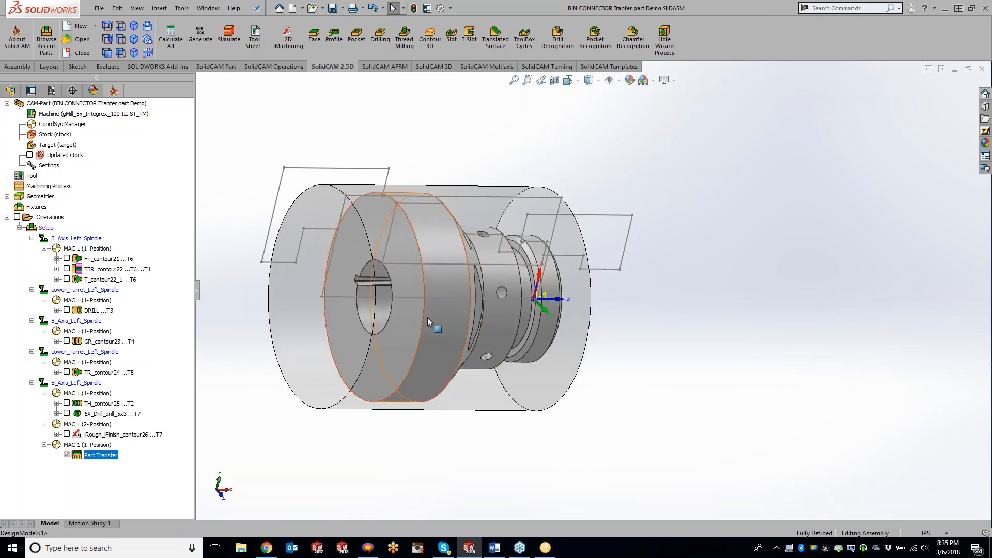
{"action": "scroll", "coordinate": [412, 302], "scroll_direction": "up", "scroll_amount": 2}
{"action": "key", "text": "f"}
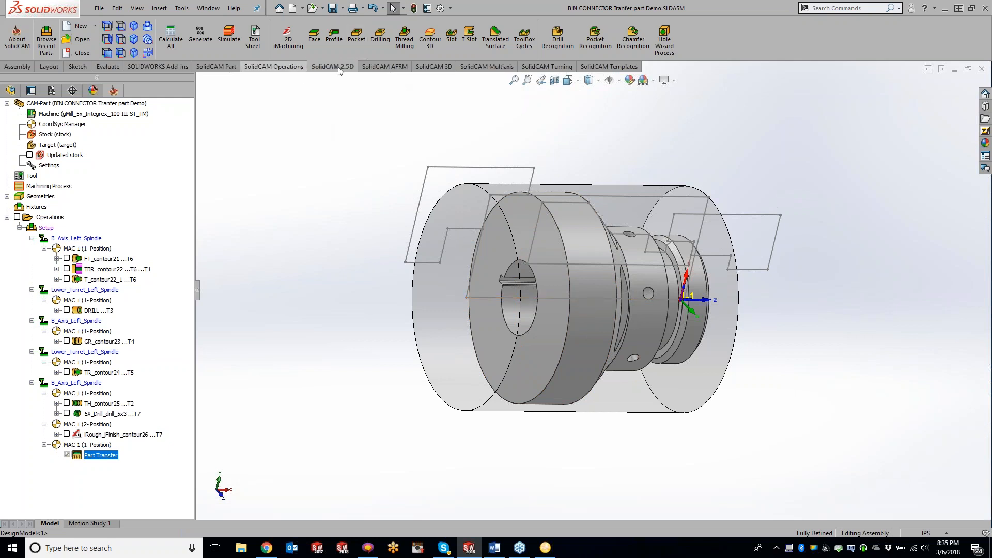
{"action": "left_click", "coordinate": [546, 66]}
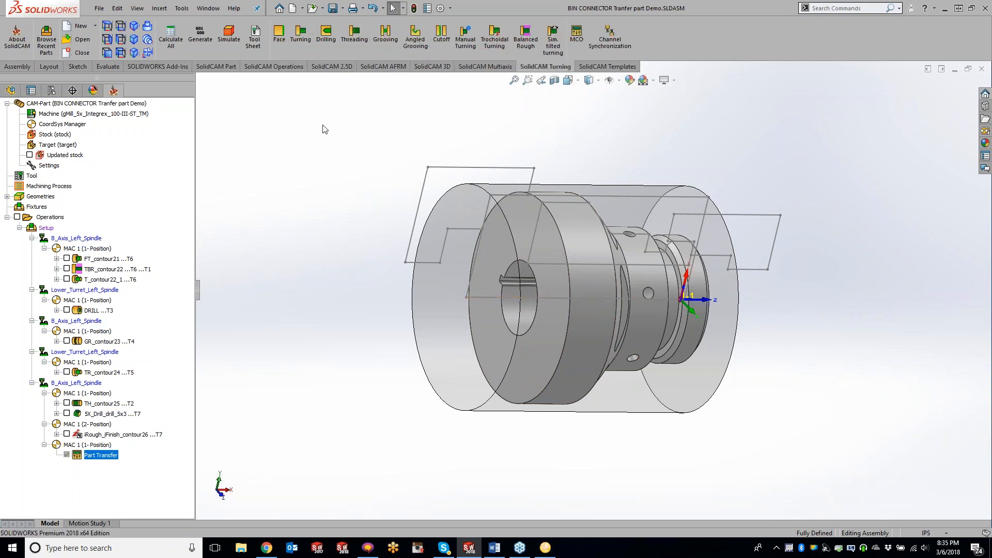
{"action": "left_click", "coordinate": [299, 46]}
{"action": "left_click", "coordinate": [692, 161]}
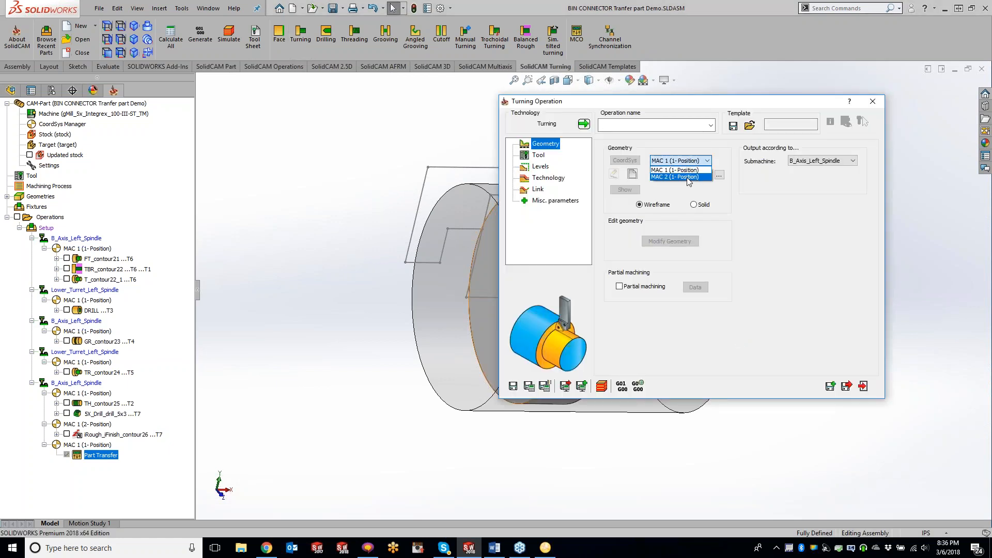
{"action": "left_click", "coordinate": [689, 178]}
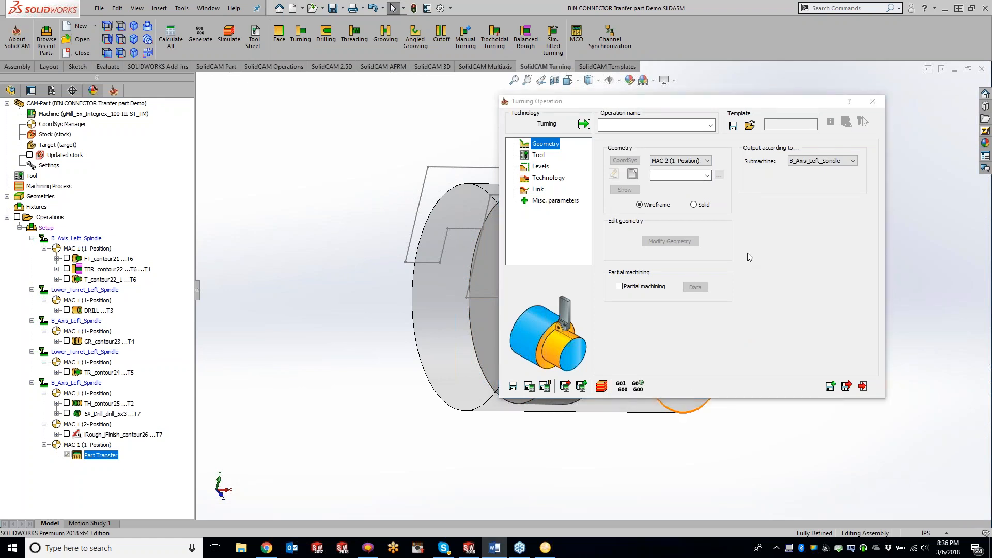
{"action": "left_click", "coordinate": [816, 162]}
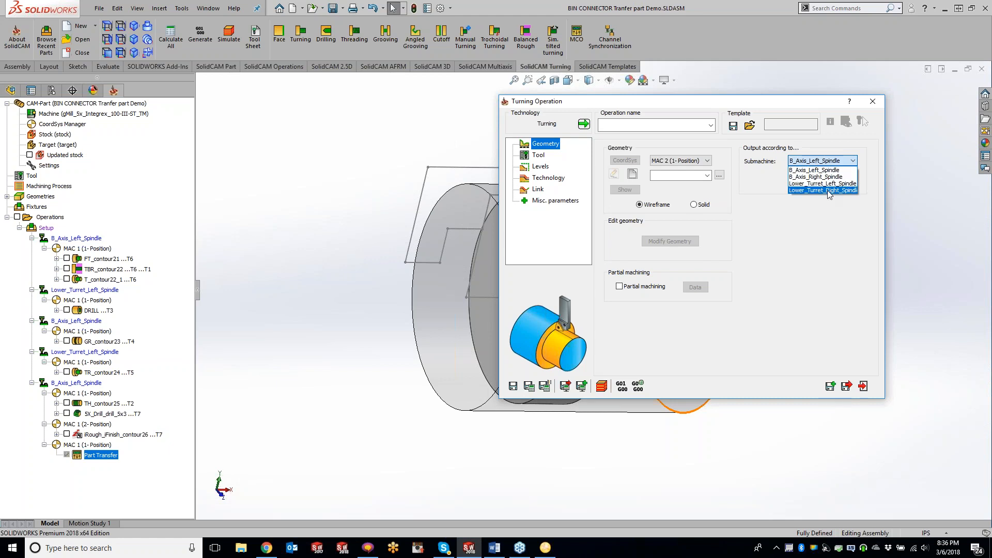
{"action": "left_click", "coordinate": [827, 190]}
Define the turning geometry as a single curve chain along the sketch line at the part's back face.
{"action": "left_click", "coordinate": [633, 174]}
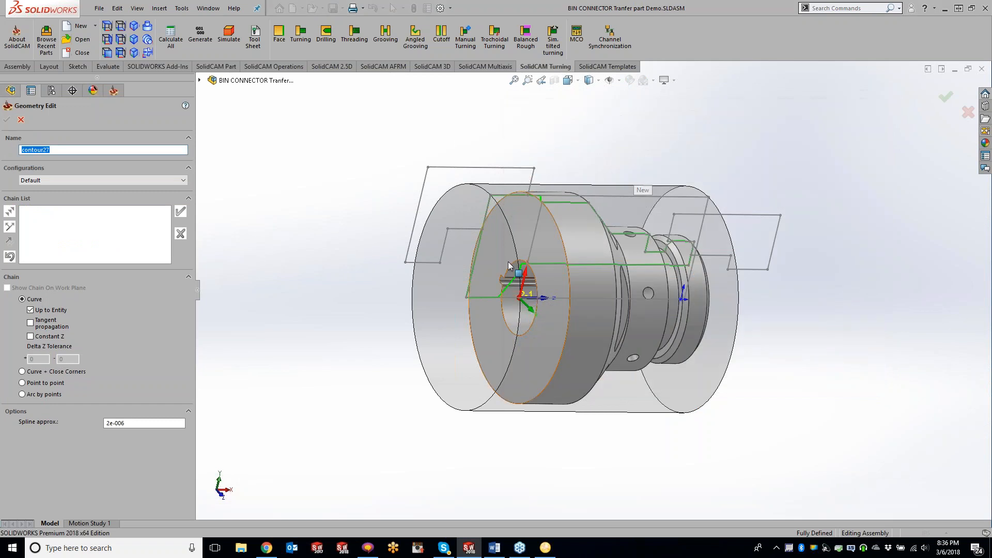
{"action": "middle_click_drag", "start_coordinate": [511, 217], "coordinate": [536, 228]}
{"action": "left_click", "coordinate": [537, 233]}
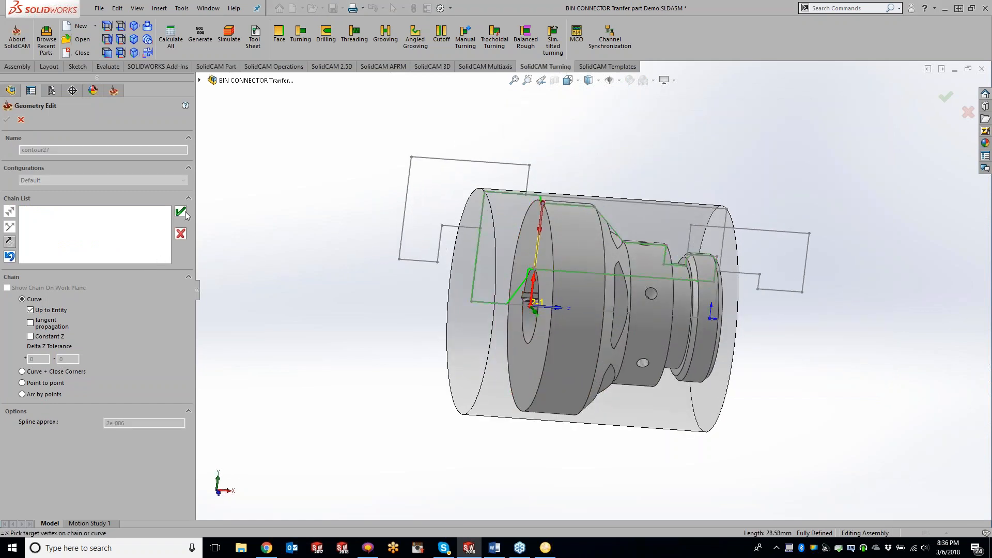
{"action": "left_click", "coordinate": [180, 212]}
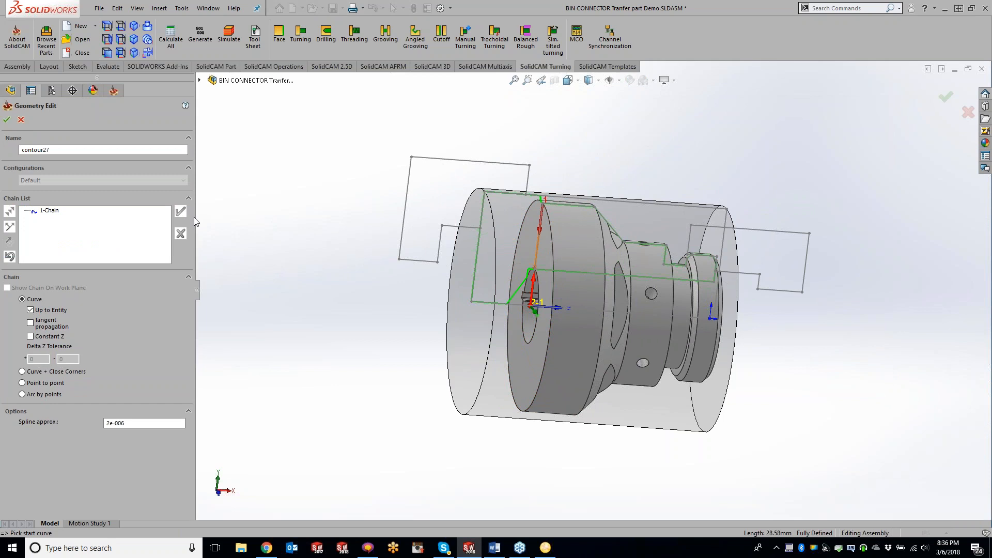
{"action": "left_click", "coordinate": [8, 120]}
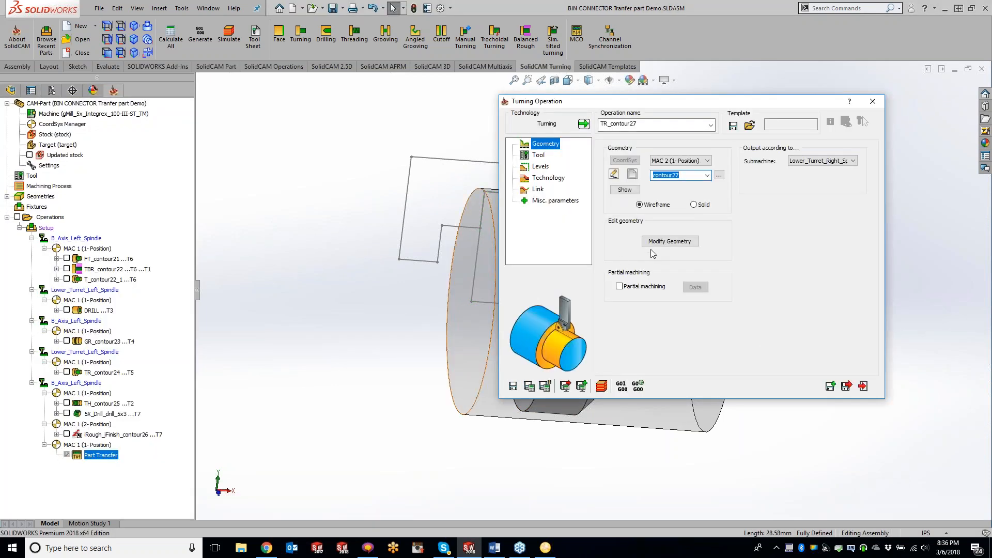
Modify the back-face chain by turning off its automatic end extension to stock.
{"action": "left_click", "coordinate": [664, 245]}
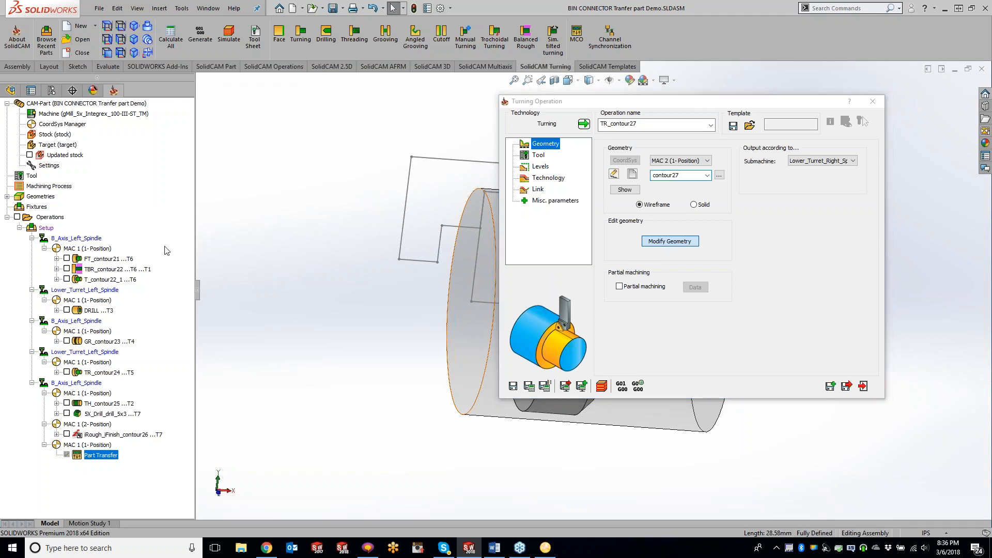
{"action": "left_click", "coordinate": [7, 450]}
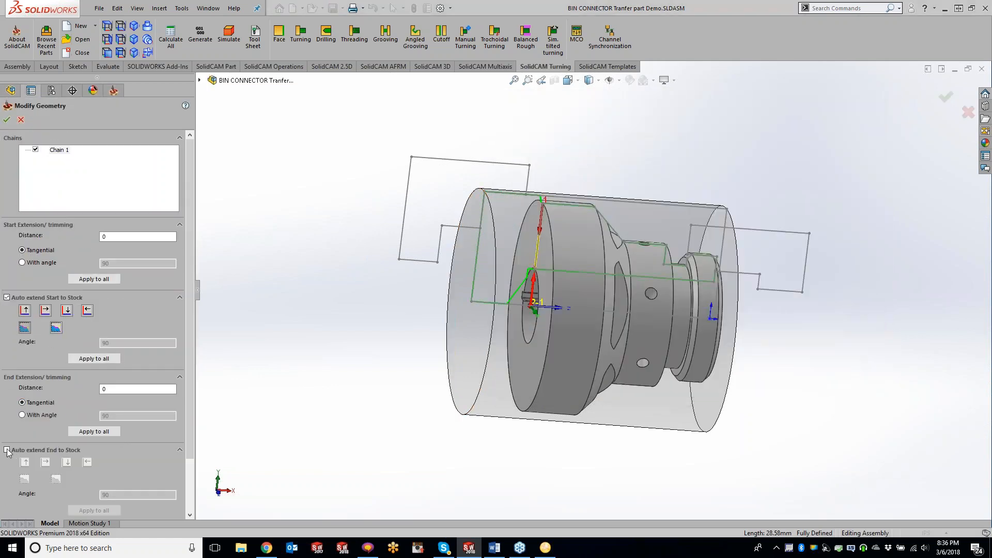
{"action": "left_click", "coordinate": [6, 120]}
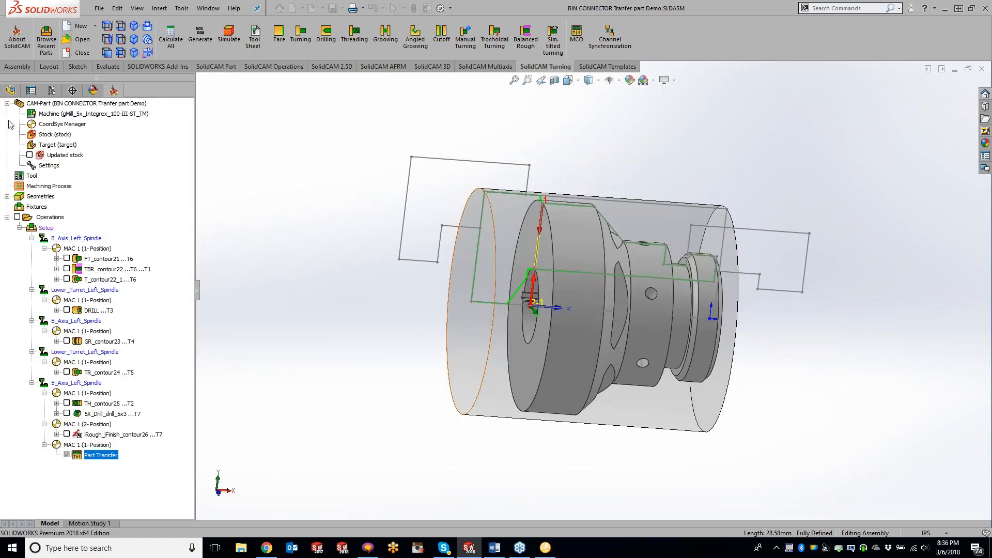
Assign lower turret tool 8 (80 deg rough lower) to the operation and flip its orientation.
{"action": "left_click", "coordinate": [539, 155]}
{"action": "left_click", "coordinate": [674, 339]}
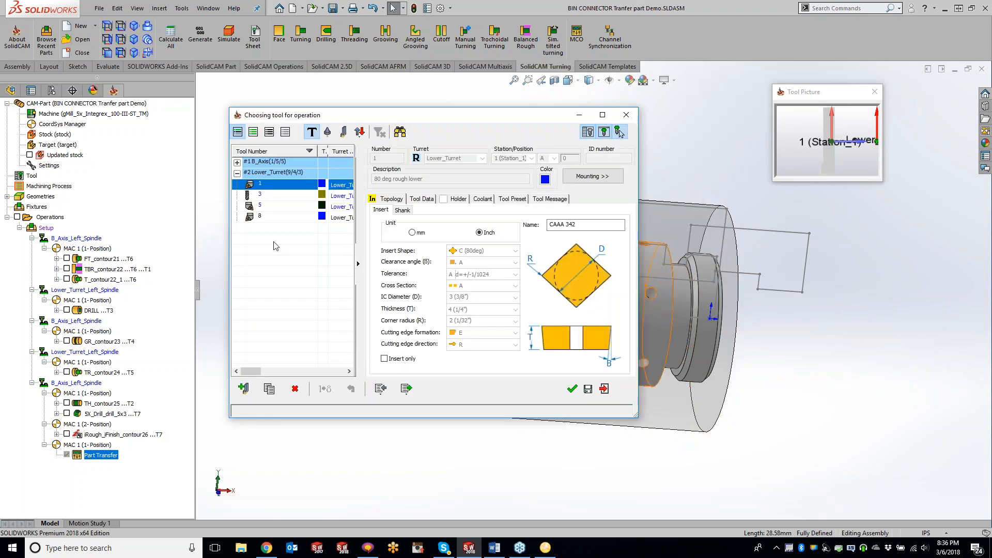
{"action": "left_click", "coordinate": [272, 217]}
{"action": "double_click", "coordinate": [273, 217]}
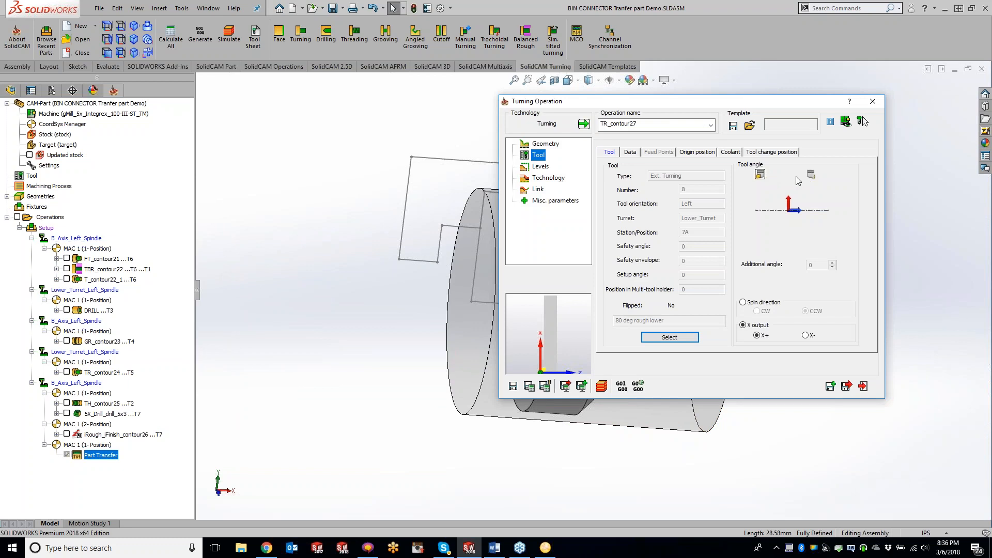
{"action": "left_click", "coordinate": [811, 175]}
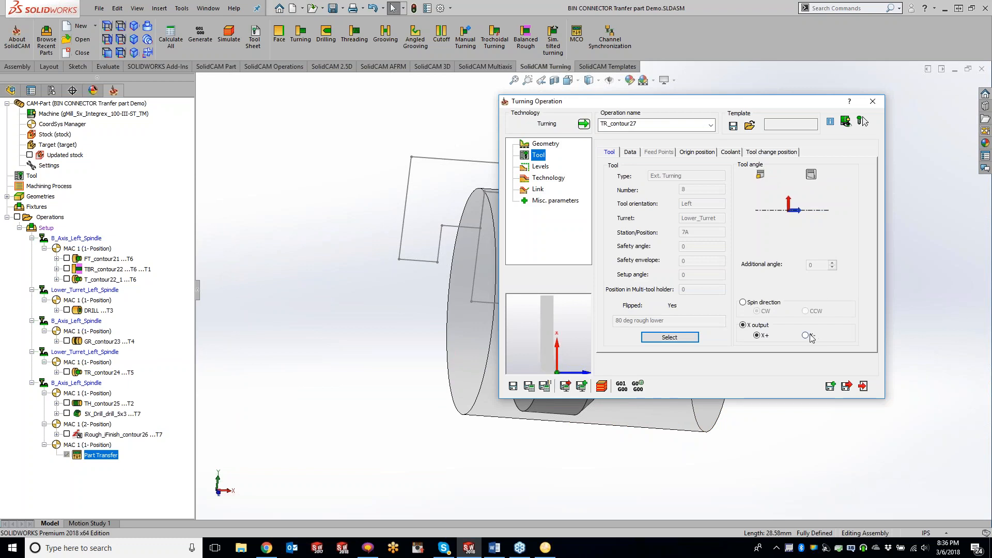
Set the technology to front-face roughing with ISO-Turning method as the finish.
{"action": "left_click", "coordinate": [540, 167]}
{"action": "left_click", "coordinate": [544, 179]}
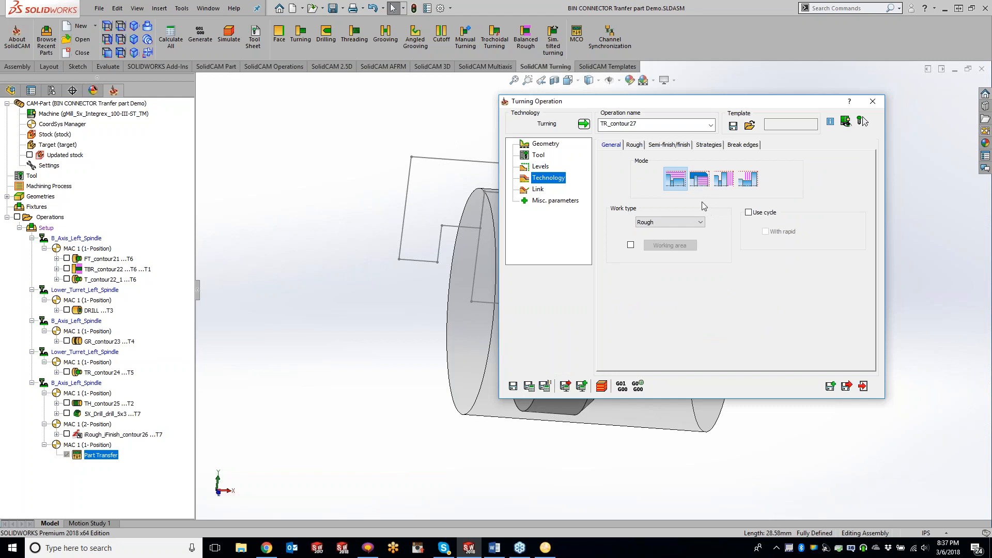
{"action": "left_click", "coordinate": [724, 185]}
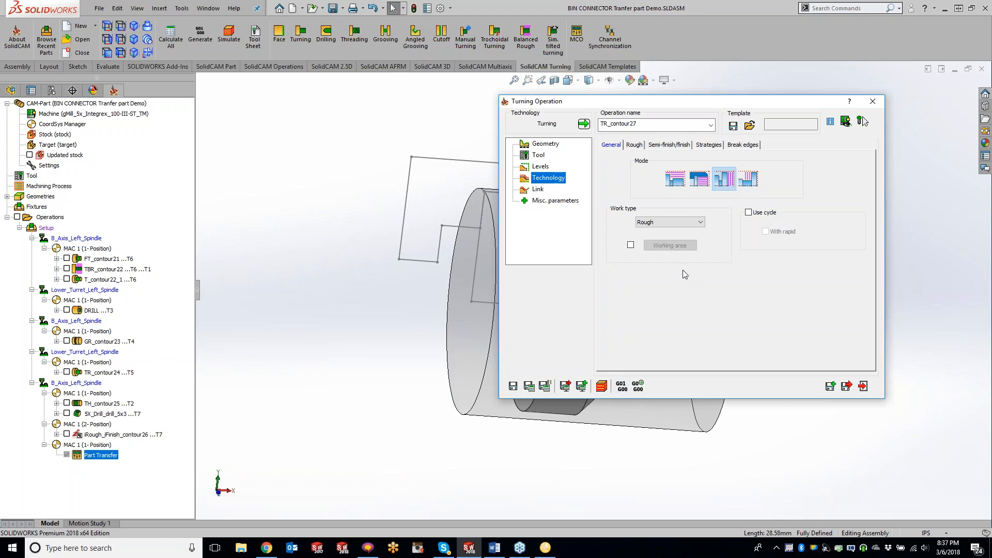
{"action": "left_click", "coordinate": [669, 145]}
{"action": "left_click", "coordinate": [789, 177]}
{"action": "left_click", "coordinate": [789, 184]}
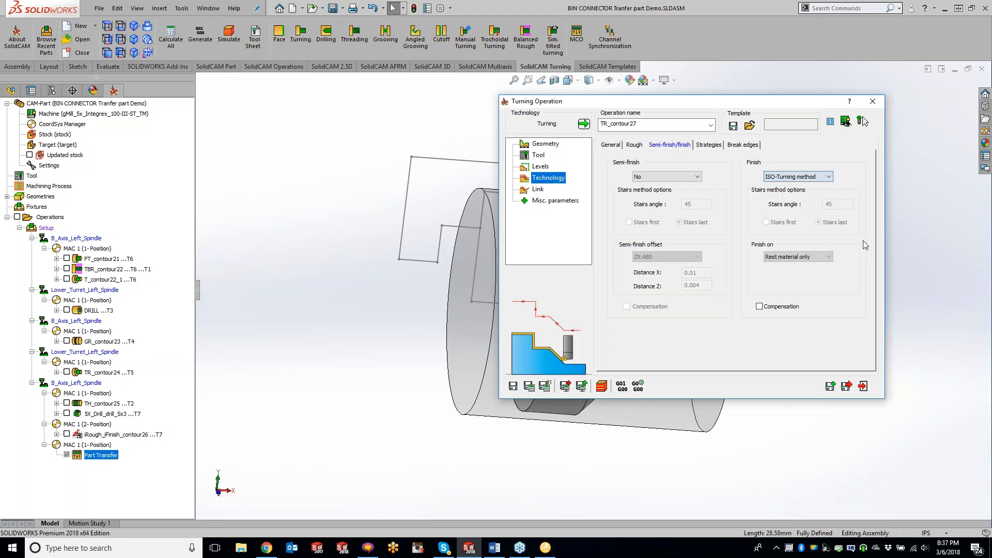
{"action": "left_click", "coordinate": [611, 145]}
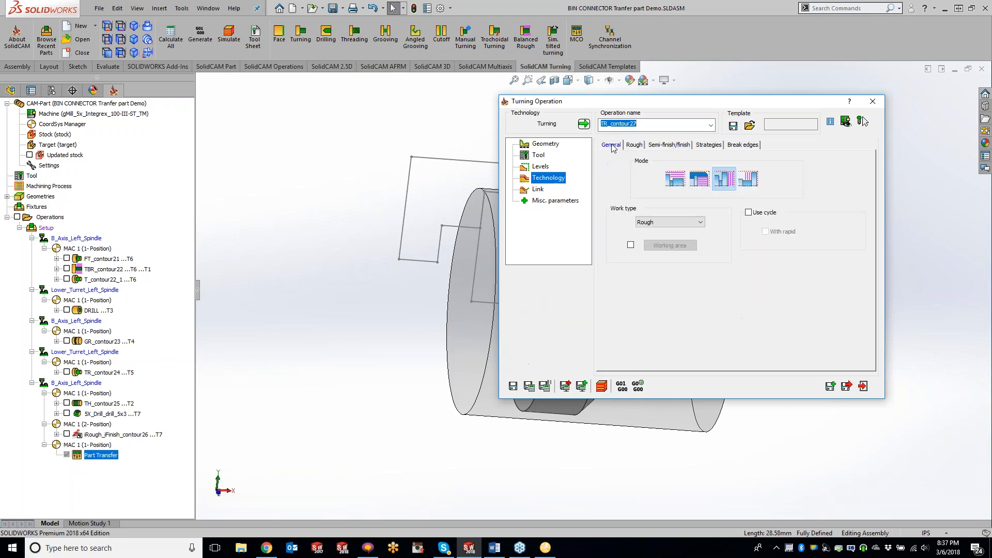
Set the approach to From left safety corner and the retract to To left safety corner, and calculate the operation.
{"action": "left_click", "coordinate": [538, 191]}
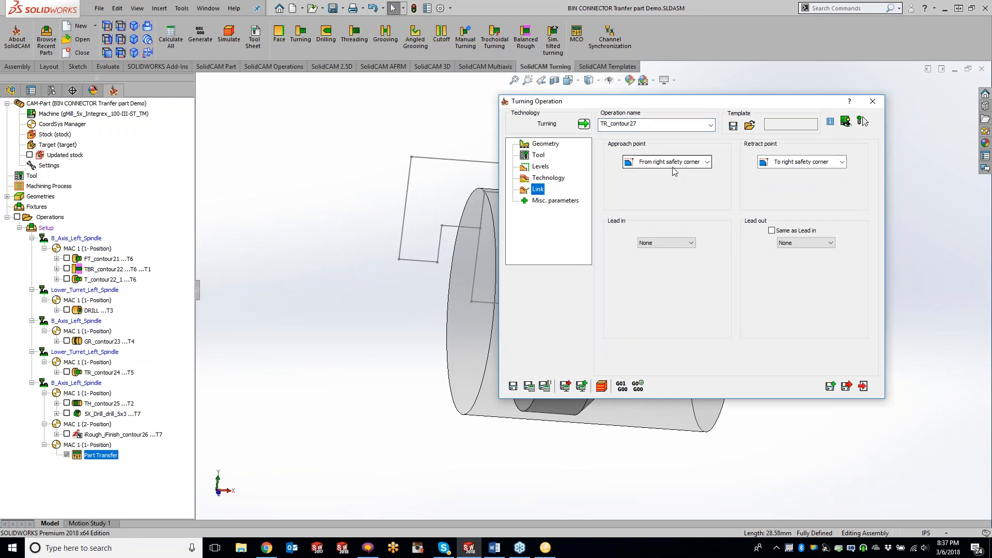
{"action": "left_click", "coordinate": [693, 163]}
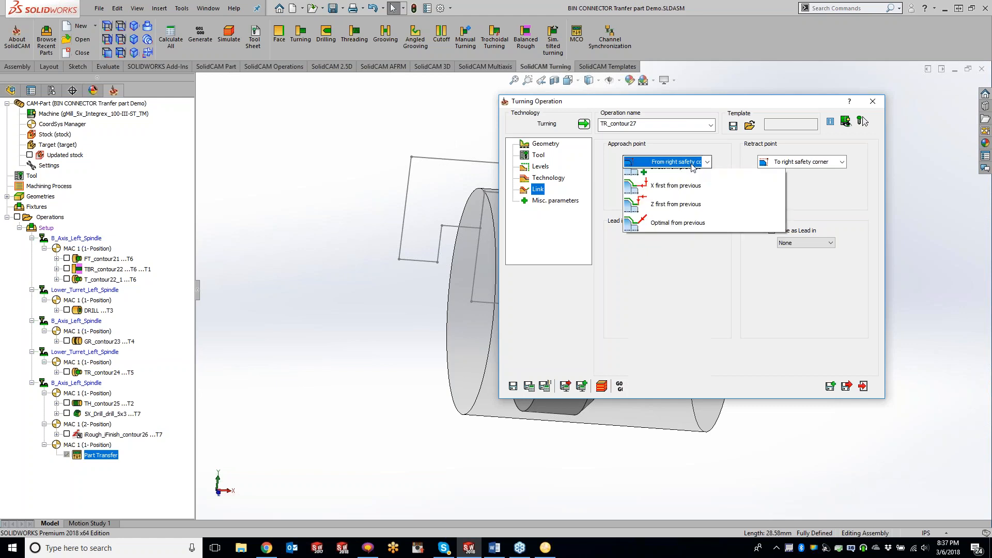
{"action": "left_click", "coordinate": [688, 215]}
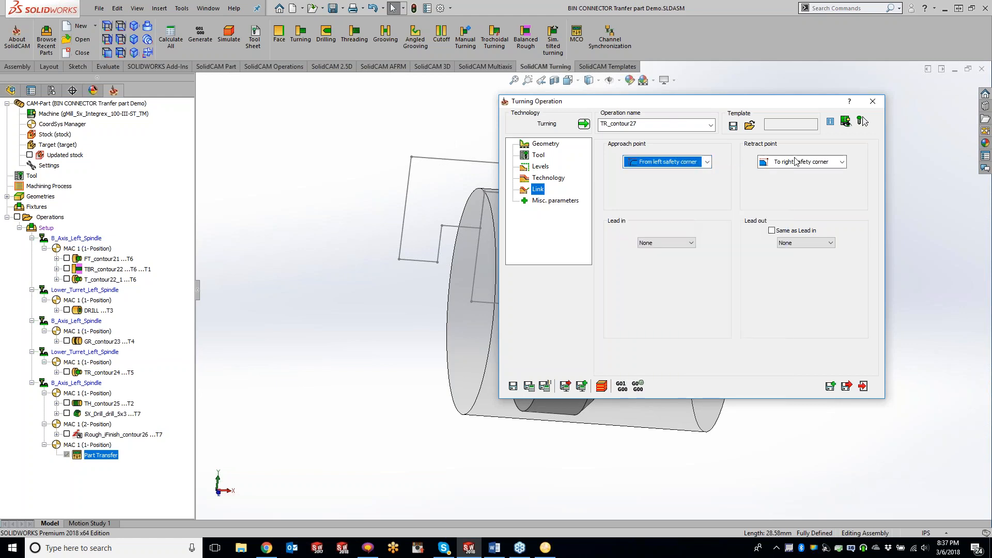
{"action": "left_click", "coordinate": [796, 161]}
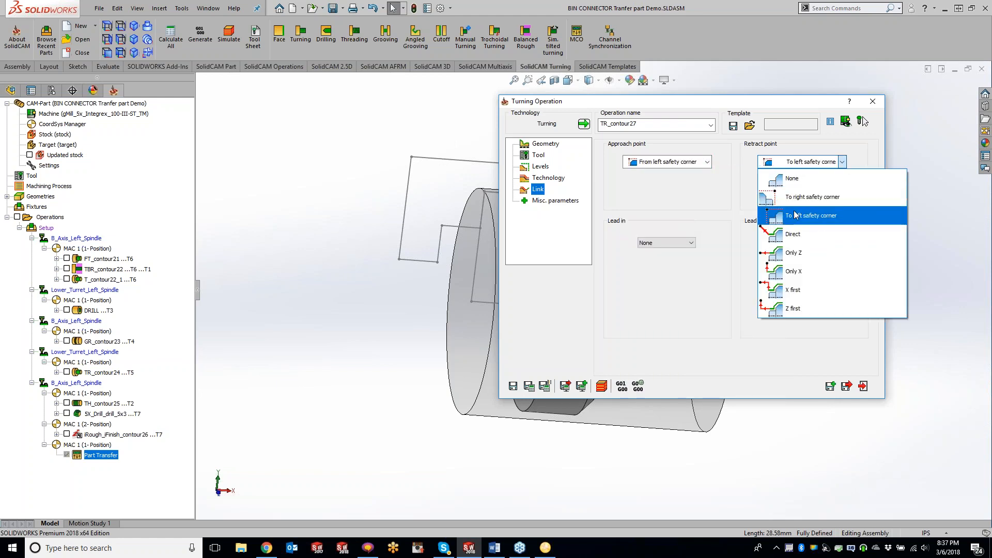
{"action": "left_click", "coordinate": [796, 215]}
{"action": "left_click", "coordinate": [530, 388]}
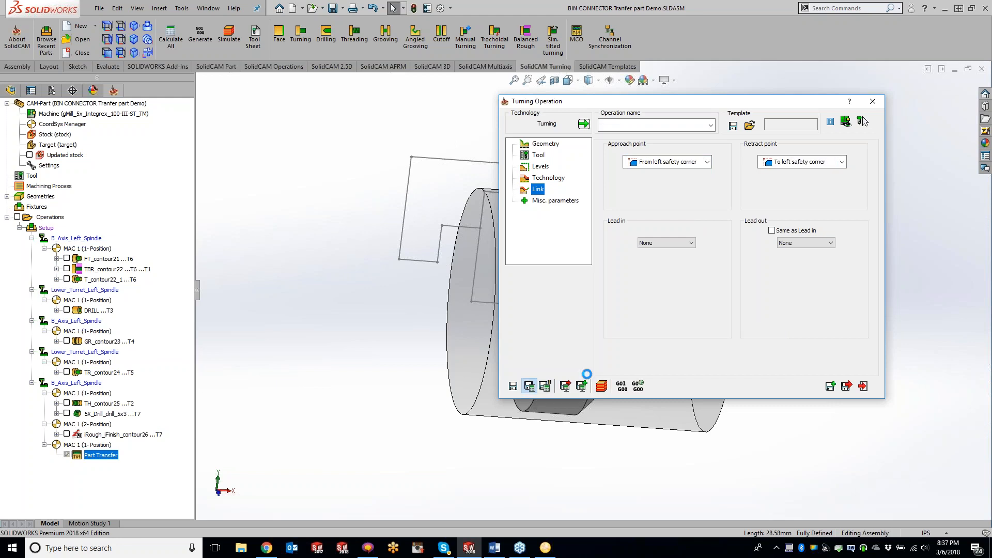
Step through the back-side operation in the Turning simulation to check the tool's path, and close the simulation.
{"action": "left_click", "coordinate": [601, 386]}
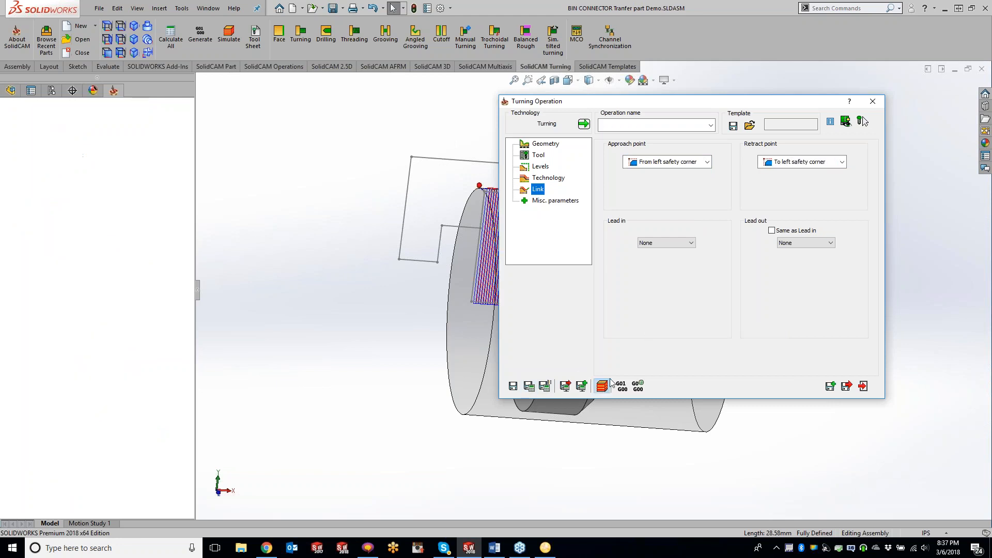
{"action": "left_click", "coordinate": [210, 175]}
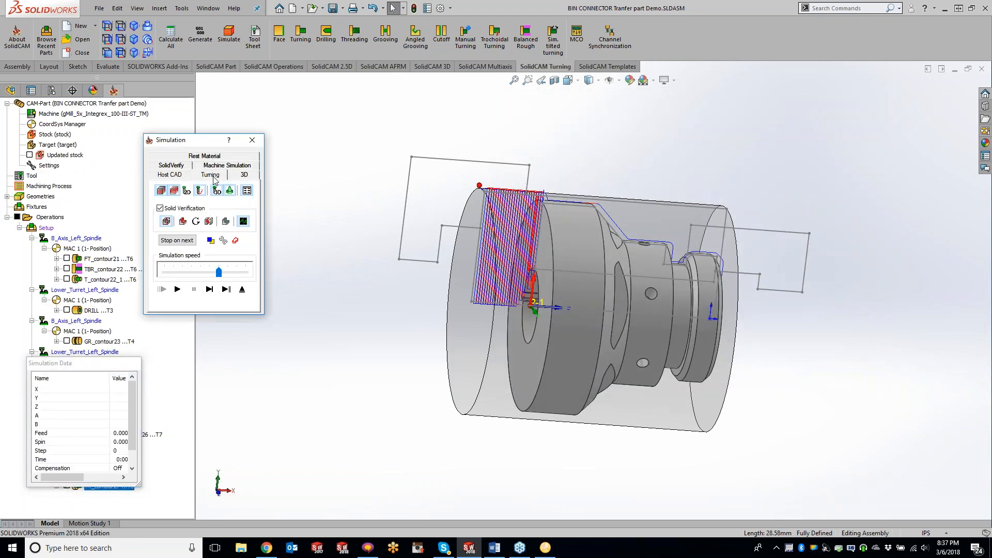
{"action": "middle_click_drag", "start_coordinate": [448, 277], "coordinate": [541, 283]}
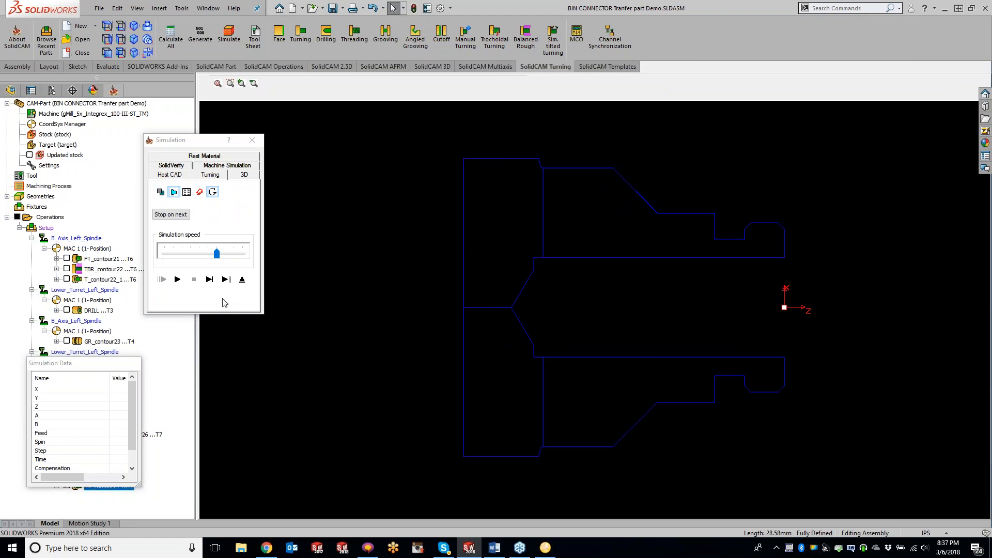
{"action": "left_click", "coordinate": [210, 280]}
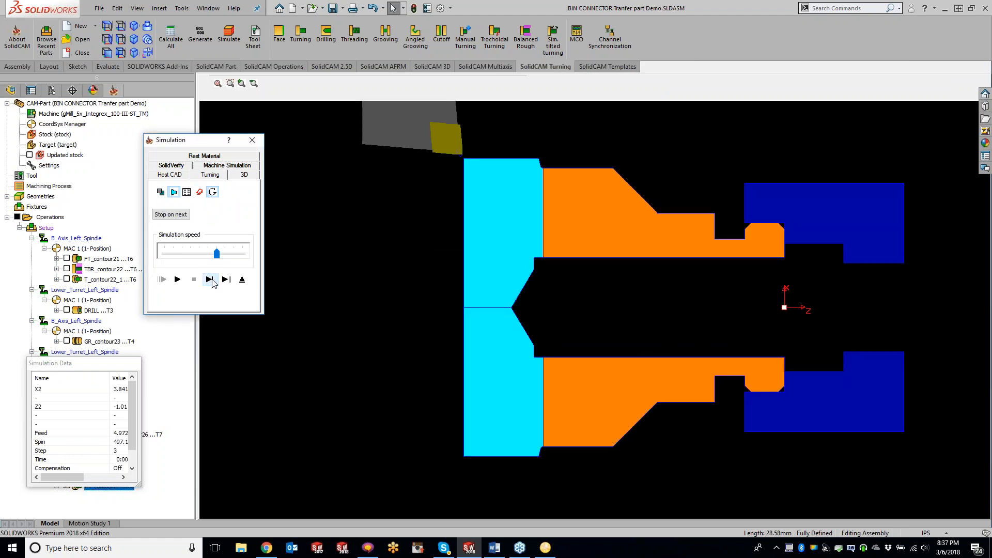
{"action": "left_click", "coordinate": [214, 284]}
{"action": "left_click", "coordinate": [214, 283]}
{"action": "left_click", "coordinate": [214, 283]}
{"action": "left_click", "coordinate": [214, 283]}
{"action": "left_click", "coordinate": [214, 283]}
{"action": "left_click", "coordinate": [214, 283]}
{"action": "left_click", "coordinate": [214, 283]}
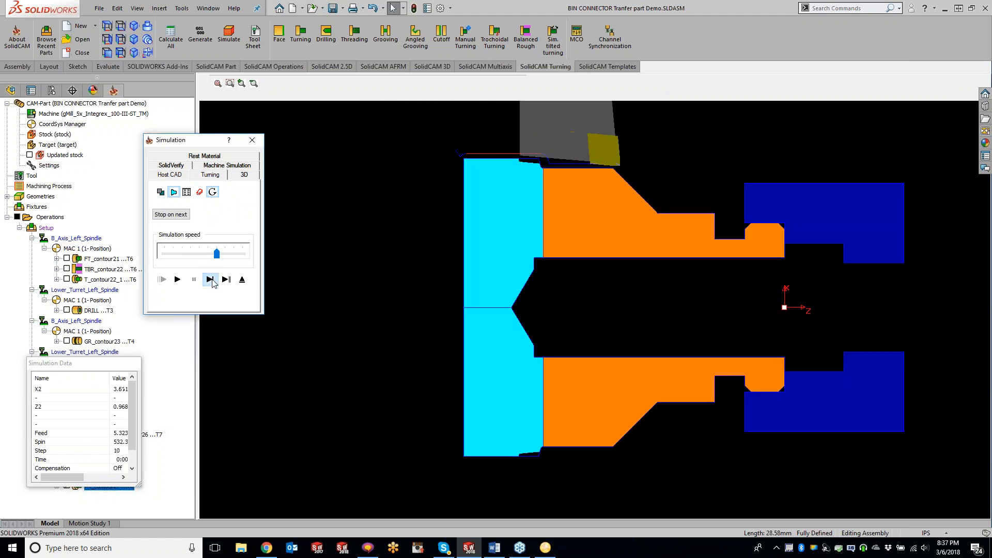
{"action": "left_click", "coordinate": [210, 279]}
{"action": "left_click", "coordinate": [210, 280]}
{"action": "left_click", "coordinate": [210, 280]}
{"action": "left_click", "coordinate": [210, 279]}
{"action": "left_click", "coordinate": [211, 280]}
{"action": "left_click", "coordinate": [211, 280]}
{"action": "left_click", "coordinate": [210, 280]}
{"action": "left_click", "coordinate": [210, 279]}
{"action": "left_click", "coordinate": [212, 283]}
{"action": "left_click", "coordinate": [213, 283]}
{"action": "left_click", "coordinate": [212, 283]}
{"action": "left_click", "coordinate": [213, 283]}
{"action": "left_click", "coordinate": [213, 283]}
{"action": "left_click", "coordinate": [213, 283]}
{"action": "left_click", "coordinate": [212, 283]}
{"action": "left_click", "coordinate": [212, 283]}
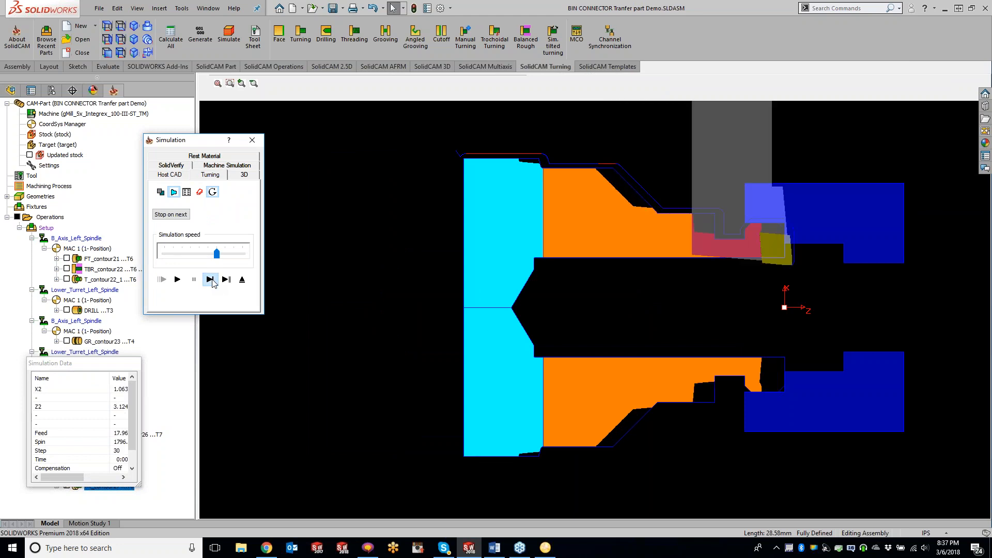
{"action": "left_click", "coordinate": [211, 280]}
{"action": "left_click", "coordinate": [210, 279]}
{"action": "left_click", "coordinate": [210, 280]}
{"action": "left_click", "coordinate": [210, 279]}
{"action": "left_click", "coordinate": [210, 279]}
{"action": "left_click", "coordinate": [211, 280]}
{"action": "left_click", "coordinate": [210, 279]}
{"action": "left_click", "coordinate": [210, 280]}
{"action": "left_click", "coordinate": [210, 280]}
{"action": "left_click", "coordinate": [210, 280]}
{"action": "left_click", "coordinate": [210, 280]}
{"action": "left_click", "coordinate": [211, 280]}
{"action": "left_click", "coordinate": [211, 280]}
{"action": "left_click", "coordinate": [210, 280]}
{"action": "left_click", "coordinate": [210, 280]}
{"action": "left_click", "coordinate": [210, 280]}
{"action": "left_click", "coordinate": [210, 279]}
{"action": "left_click", "coordinate": [210, 280]}
{"action": "left_click", "coordinate": [210, 280]}
{"action": "left_click", "coordinate": [210, 280]}
{"action": "left_click", "coordinate": [210, 279]}
{"action": "left_click", "coordinate": [210, 280]}
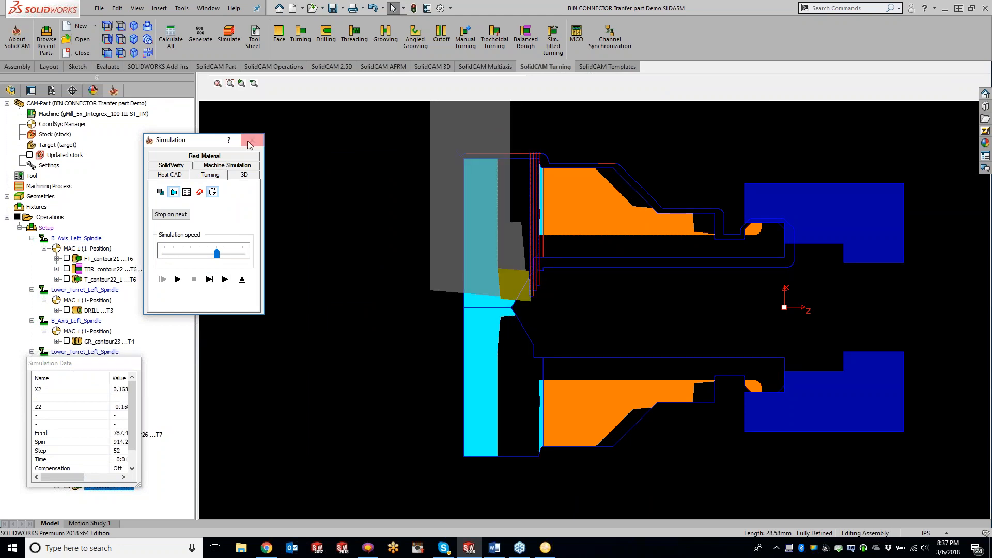
{"action": "left_click", "coordinate": [250, 145]}
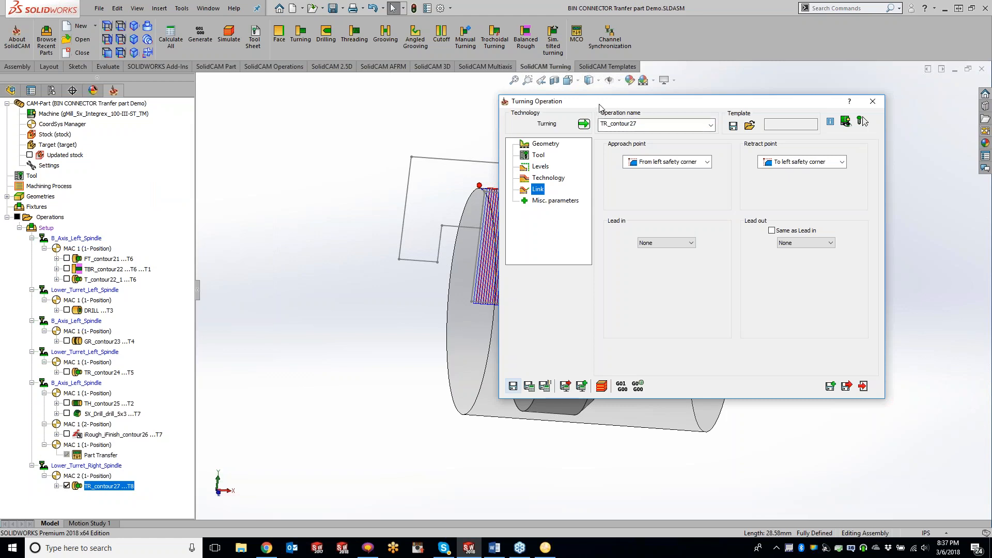
Change the turning mode to back-face and recalculate the operation.
{"action": "left_click", "coordinate": [549, 178]}
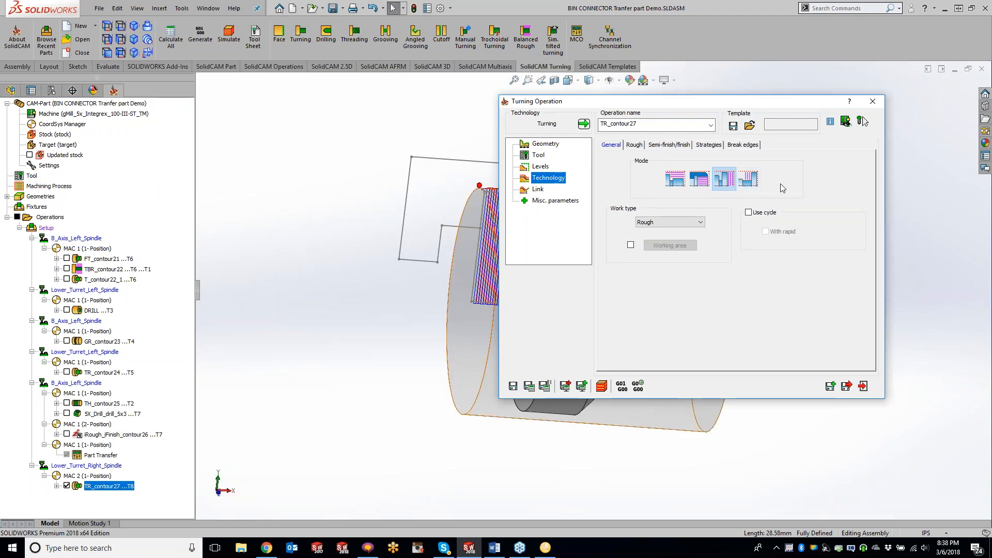
{"action": "left_click", "coordinate": [749, 181]}
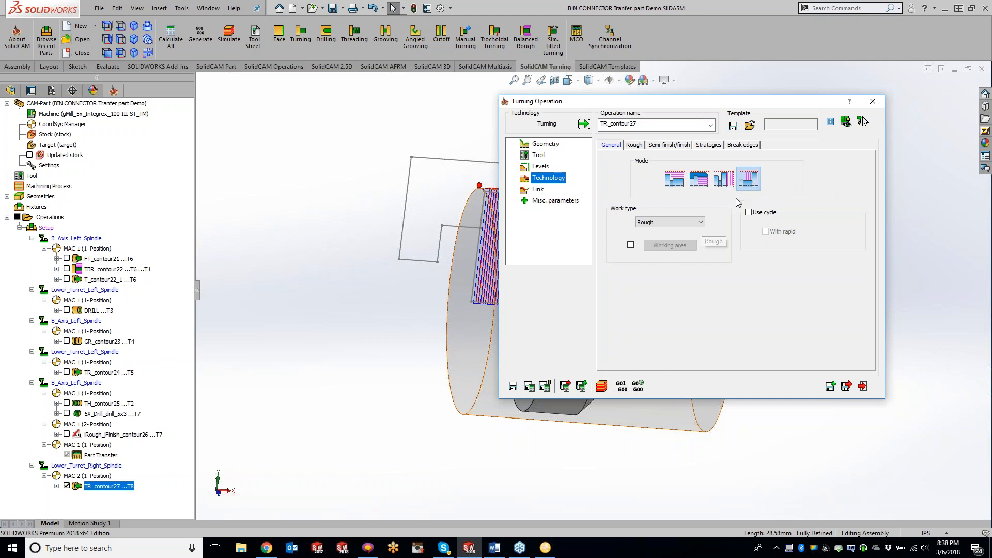
{"action": "left_click", "coordinate": [545, 387]}
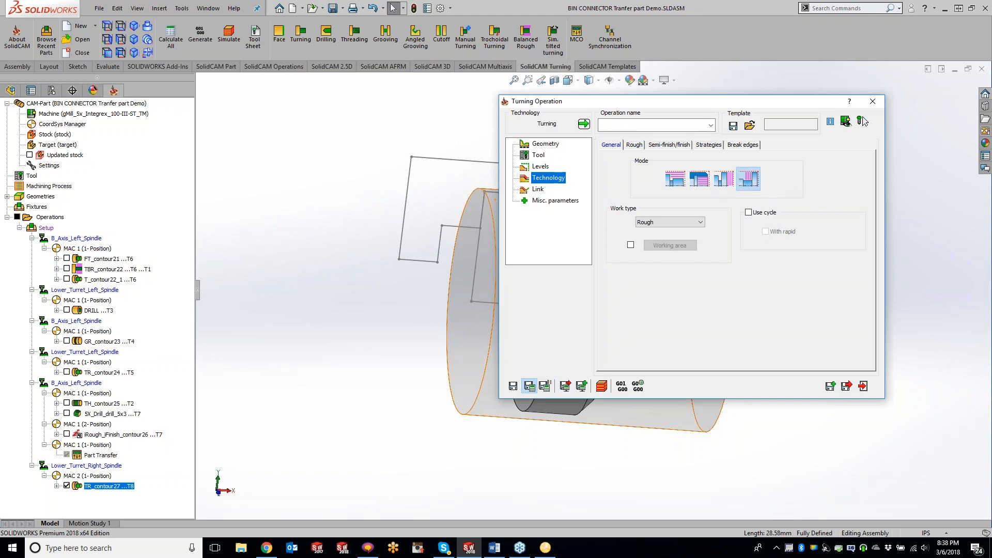
Play the recalculated back-side operation in the Turning simulation to check the material removal, and close the simulation.
{"action": "left_click", "coordinate": [601, 387]}
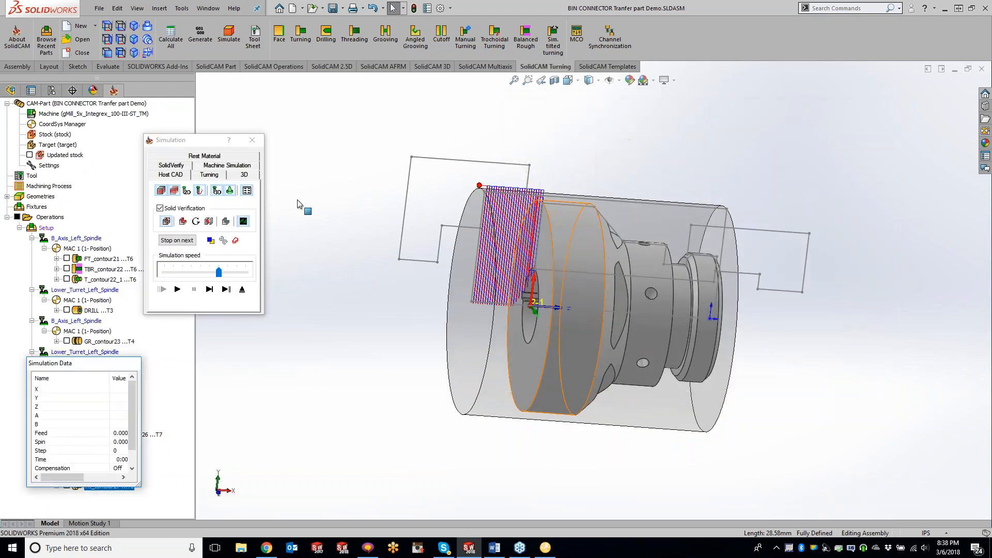
{"action": "left_click", "coordinate": [209, 174]}
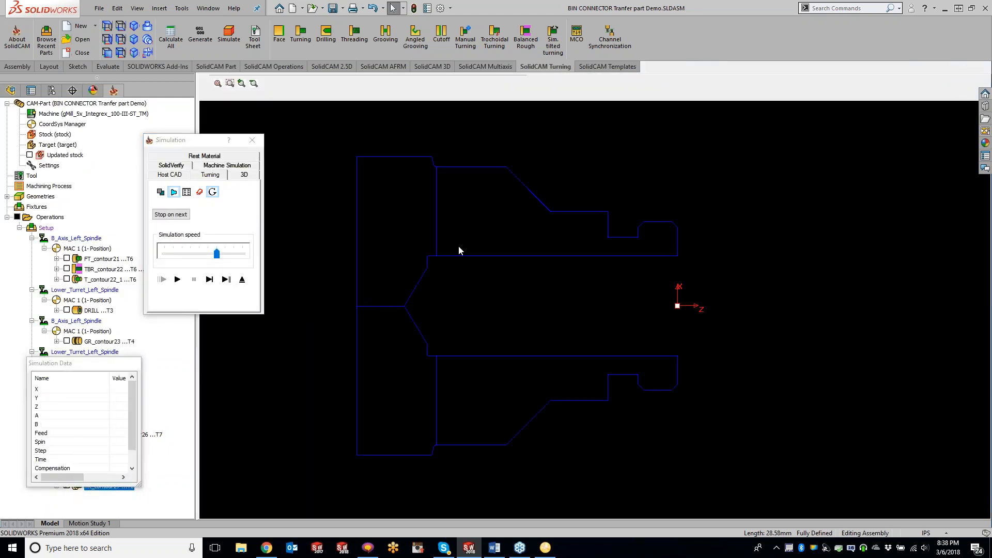
{"action": "left_click", "coordinate": [210, 279]}
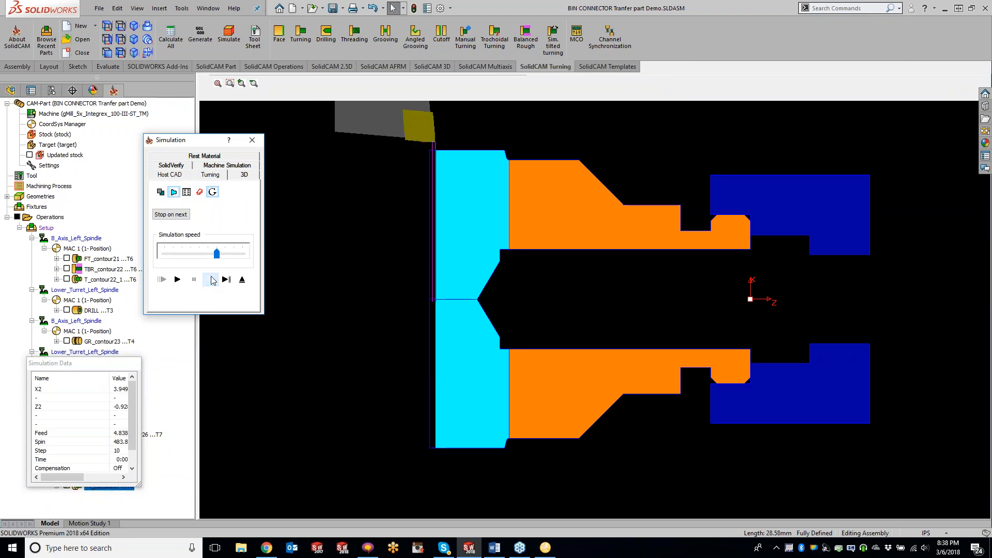
{"action": "left_click", "coordinate": [177, 279]}
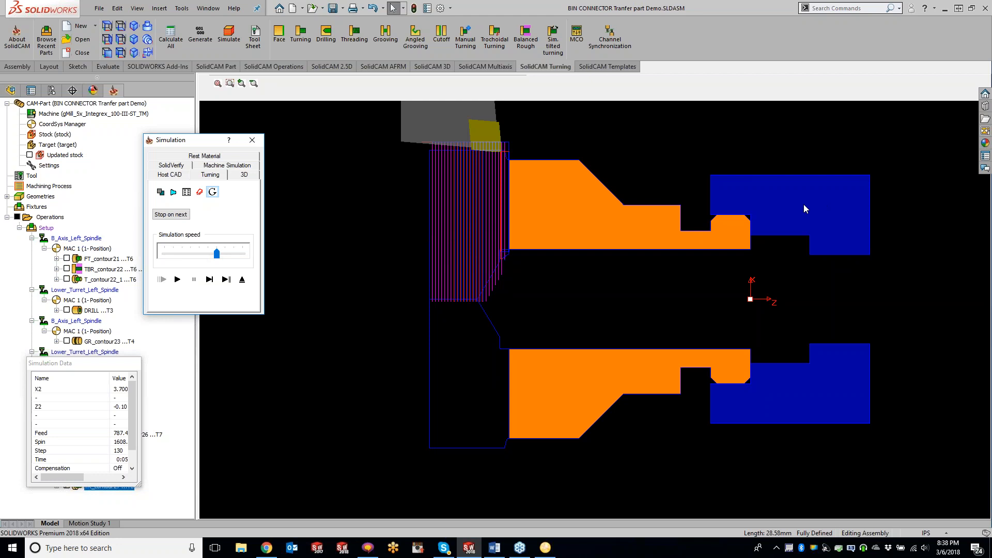
{"action": "left_click", "coordinate": [251, 140]}
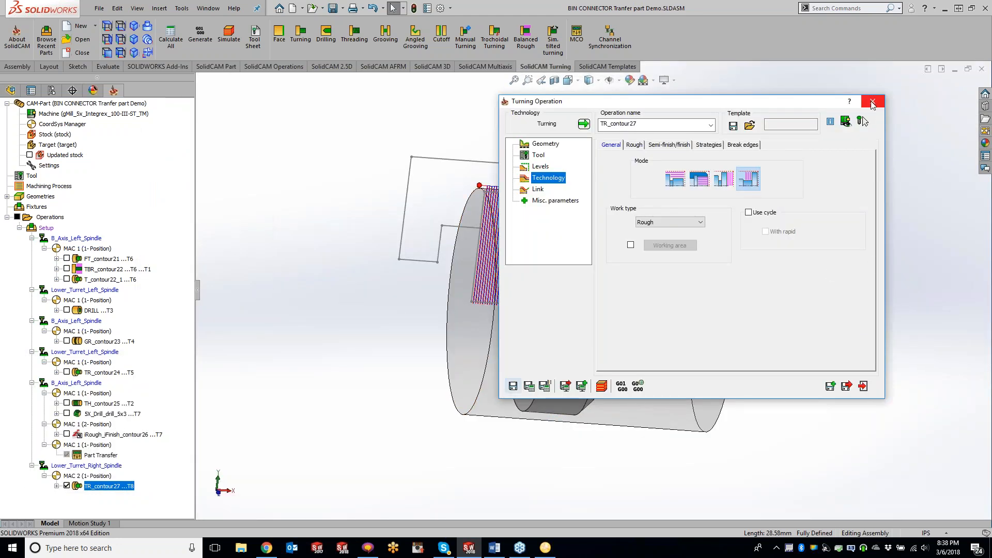
Close the turning operation and load all operations into Machine Simulation.
{"action": "left_click", "coordinate": [872, 101]}
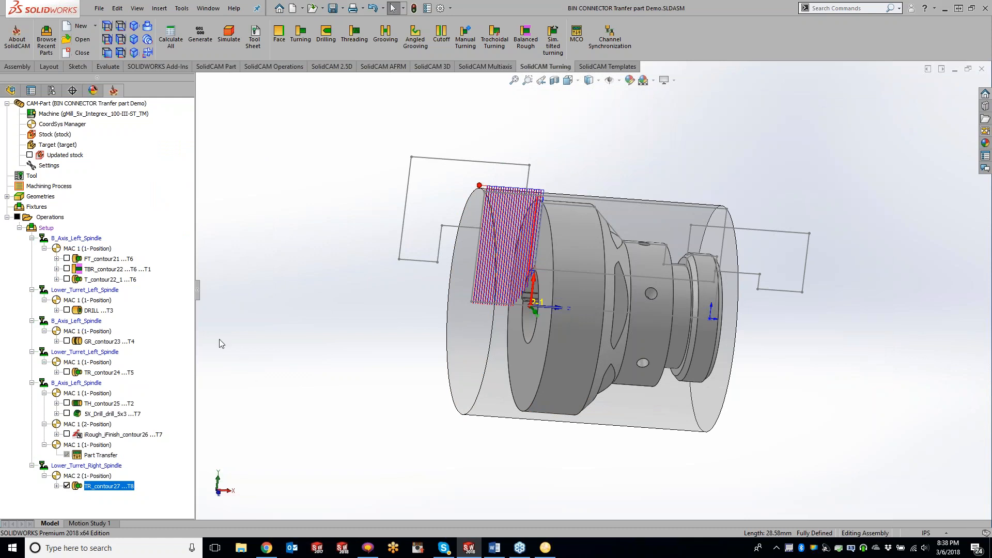
{"action": "right_click", "coordinate": [54, 218]}
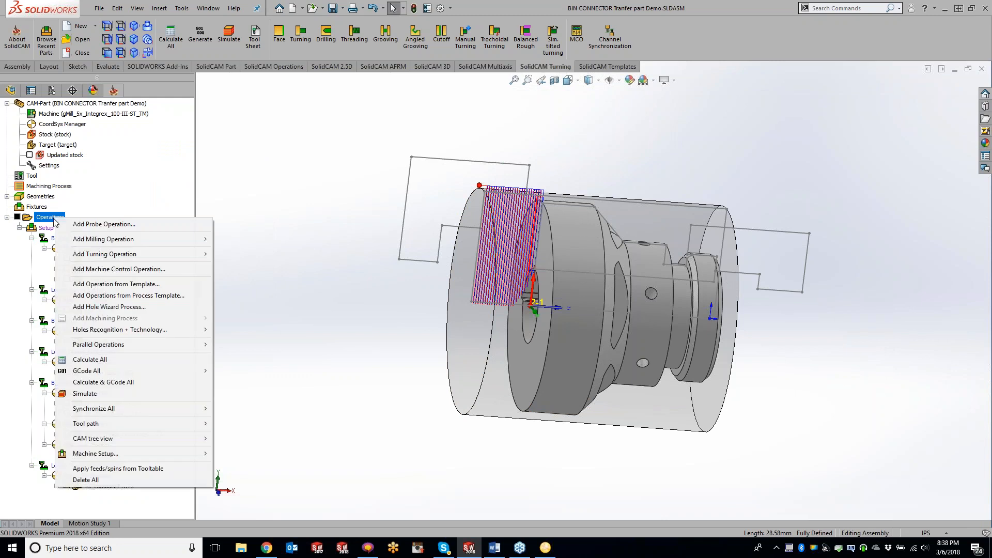
{"action": "left_click", "coordinate": [101, 393]}
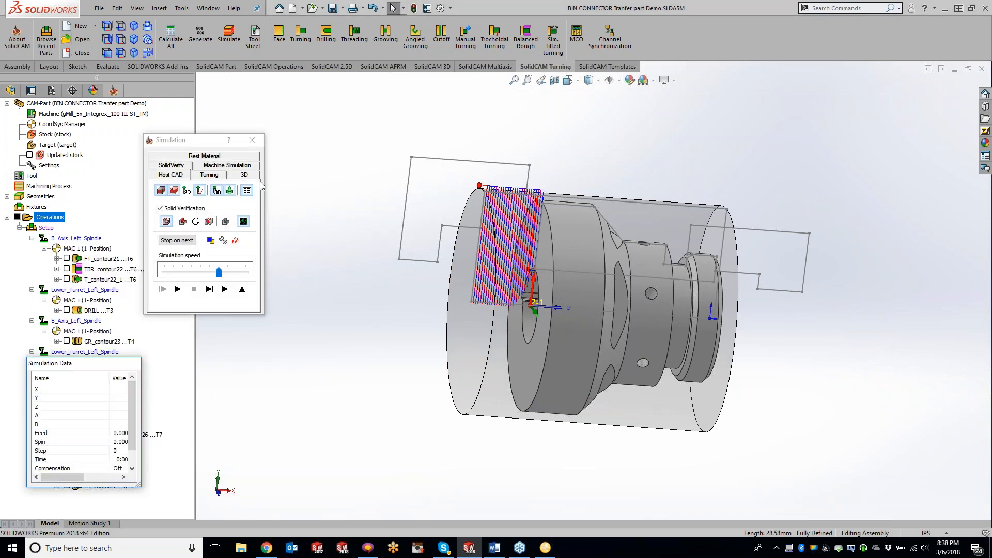
{"action": "left_click", "coordinate": [226, 166]}
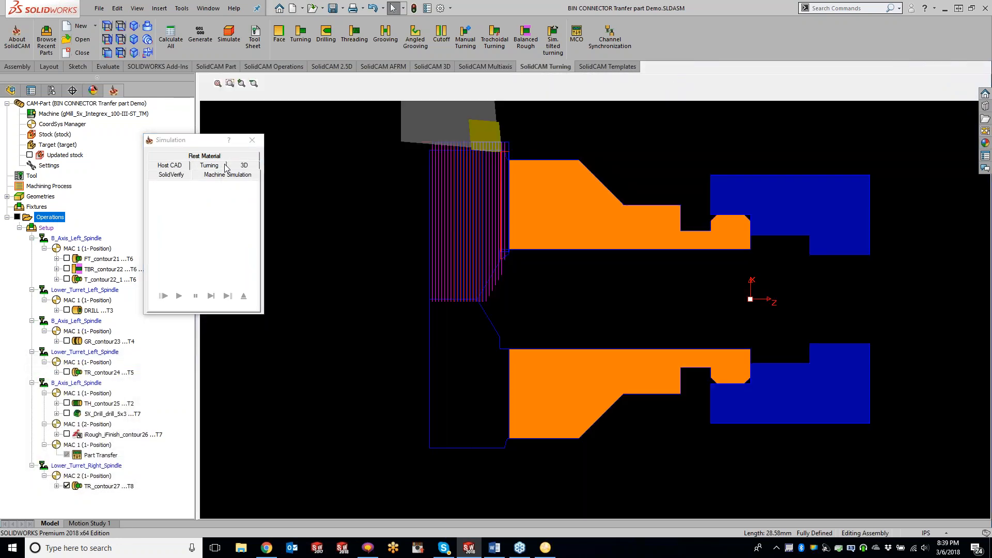
{"action": "left_click", "coordinate": [225, 165]}
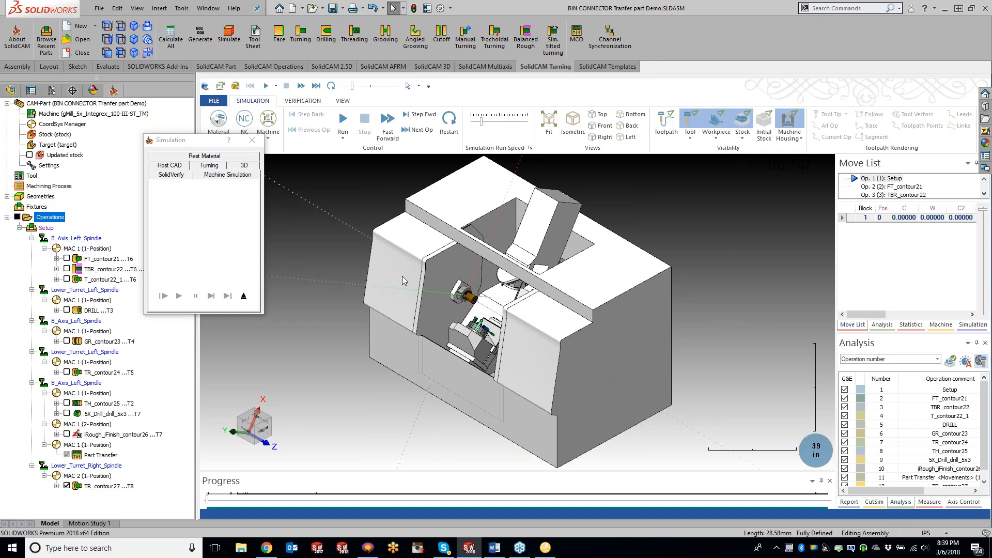
Run the full machine simulation and watch the left-spindle turning and drilling operations close up at the workpiece.
{"action": "scroll", "coordinate": [402, 277], "scroll_direction": "up", "scroll_amount": 5}
{"action": "scroll", "coordinate": [402, 279], "scroll_direction": "up", "scroll_amount": 5}
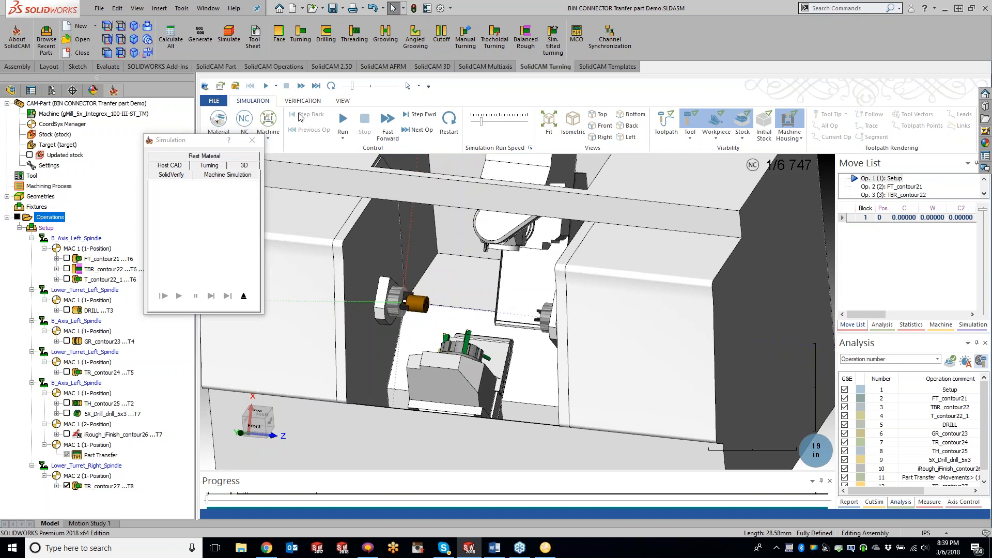
{"action": "left_click", "coordinate": [354, 123]}
{"action": "scroll", "coordinate": [739, 205], "scroll_direction": "up", "scroll_amount": 3}
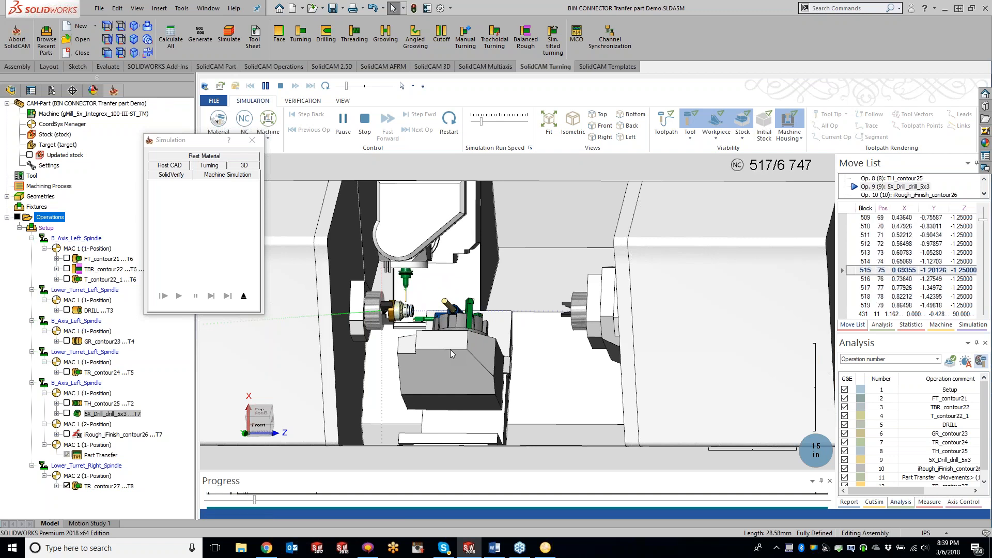
{"action": "scroll", "coordinate": [467, 302], "scroll_direction": "up", "scroll_amount": 3}
{"action": "scroll", "coordinate": [465, 301], "scroll_direction": "up", "scroll_amount": 5}
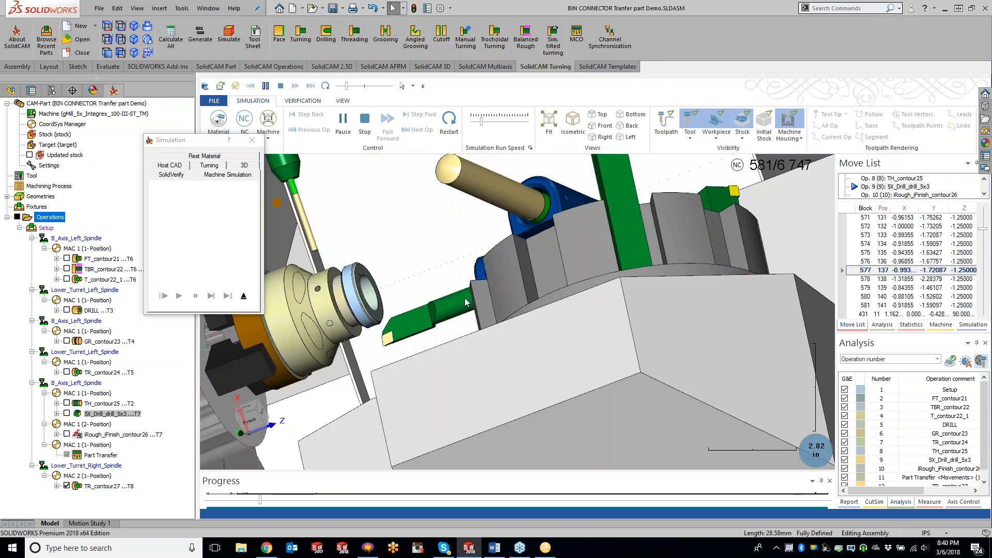
{"action": "middle_click_drag", "start_coordinate": [465, 302], "coordinate": [466, 301]}
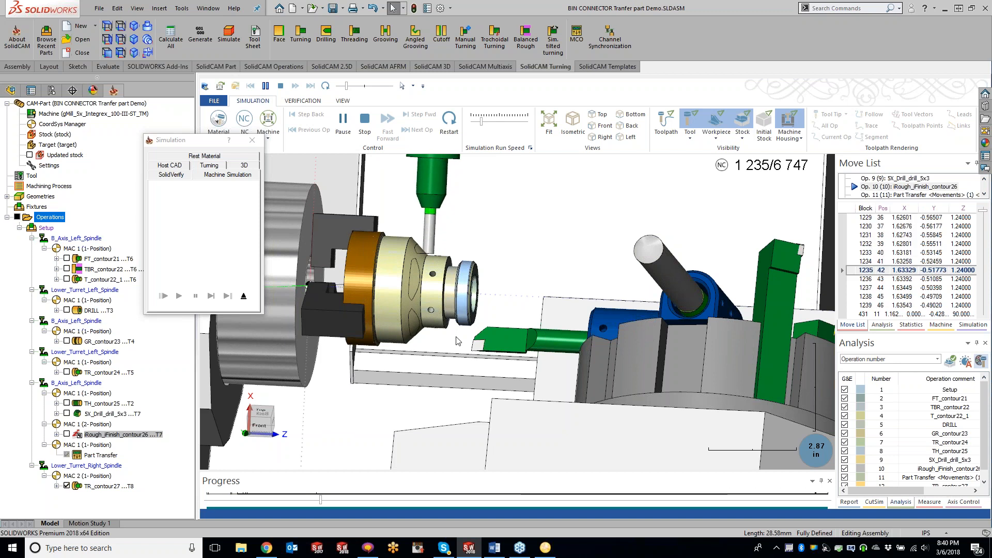
Speed up the simulation through the notch iMachining operation, slowing it to inspect the cuts and to watch the part transfer.
{"action": "left_click_drag", "start_coordinate": [346, 86], "coordinate": [355, 88]}
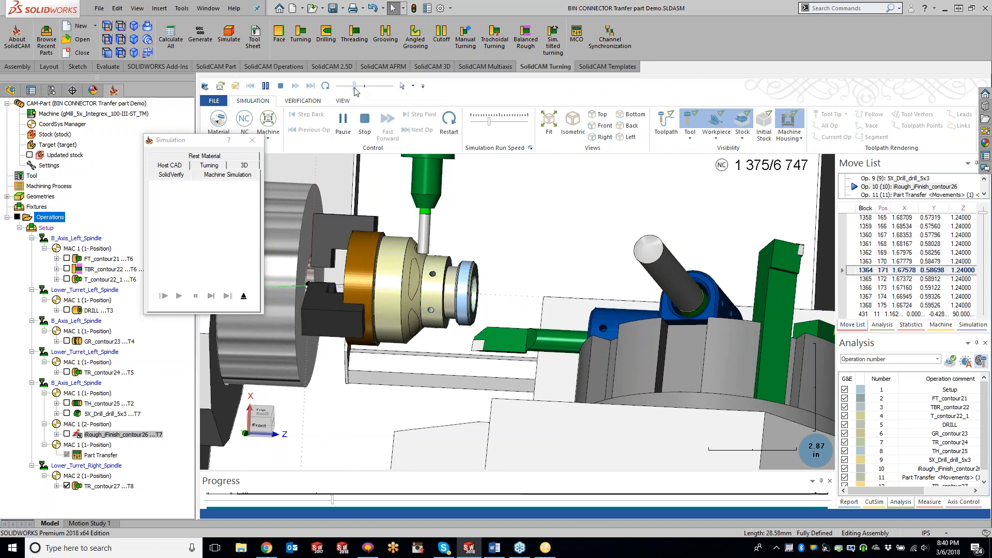
{"action": "left_click_drag", "start_coordinate": [354, 88], "coordinate": [361, 87]}
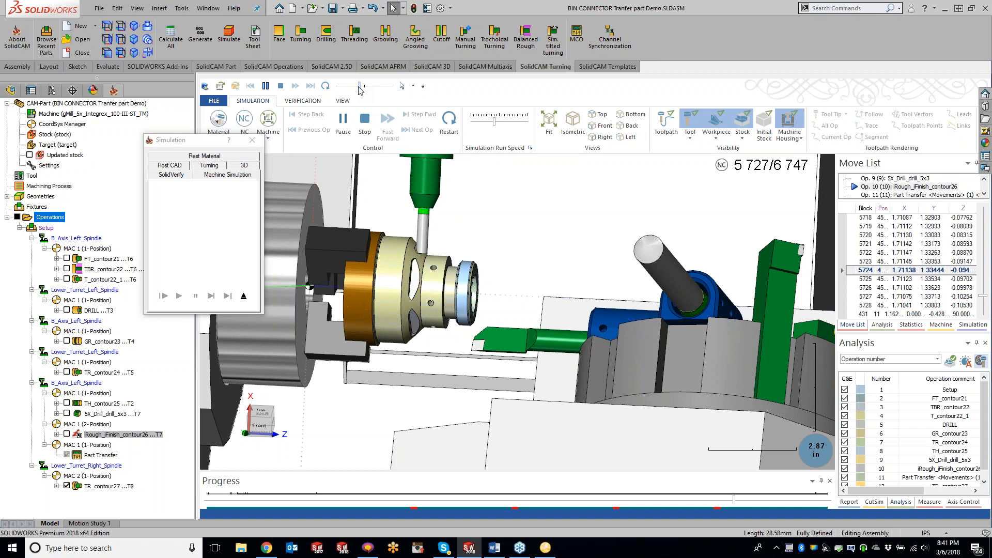
{"action": "left_click_drag", "start_coordinate": [361, 91], "coordinate": [342, 92]}
{"action": "scroll", "coordinate": [533, 273], "scroll_direction": "down", "scroll_amount": 6}
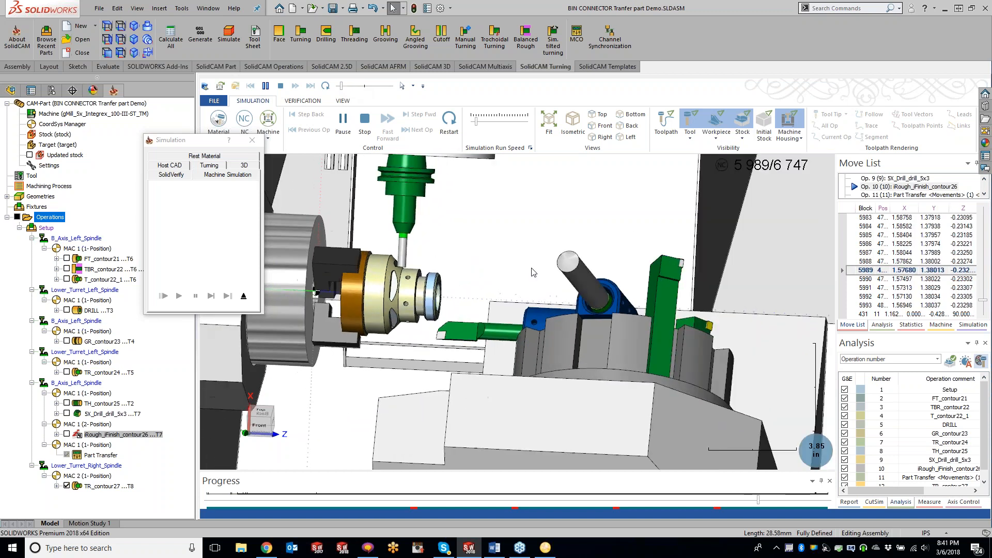
{"action": "scroll", "coordinate": [533, 272], "scroll_direction": "down", "scroll_amount": 2}
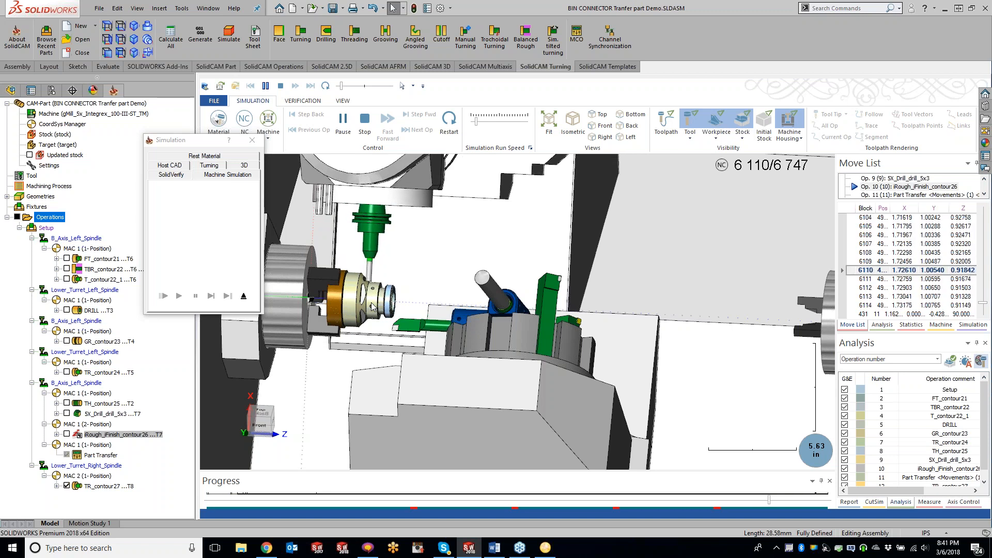
{"action": "left_click_drag", "start_coordinate": [341, 86], "coordinate": [349, 87]}
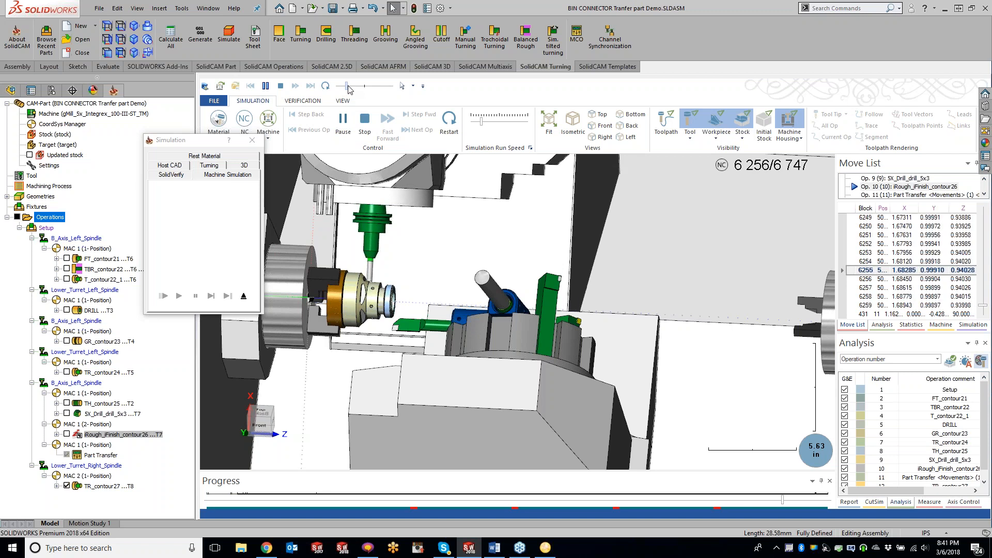
{"action": "left_click_drag", "start_coordinate": [349, 86], "coordinate": [356, 88]}
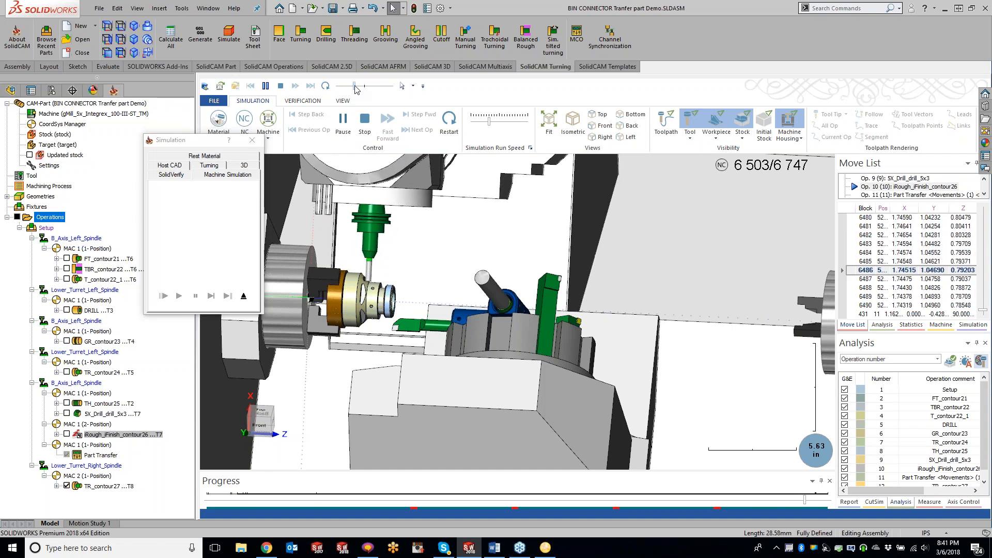
{"action": "left_click_drag", "start_coordinate": [355, 89], "coordinate": [345, 87]}
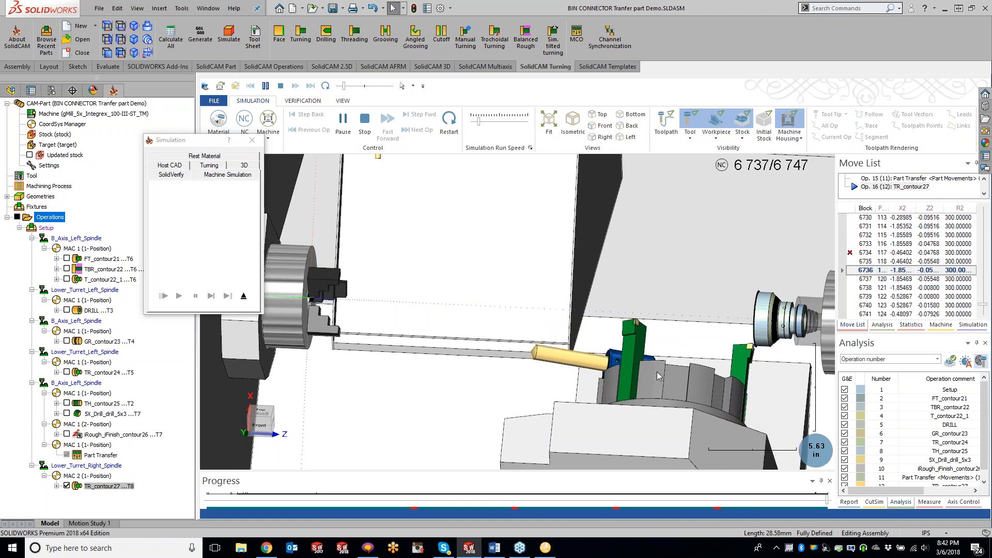
Examine the back-side turning of the transferred part on the right spindle through the end of the simulation.
{"action": "middle_click_drag", "start_coordinate": [663, 333], "coordinate": [663, 334]}
{"action": "scroll", "coordinate": [663, 333], "scroll_direction": "down", "scroll_amount": 2}
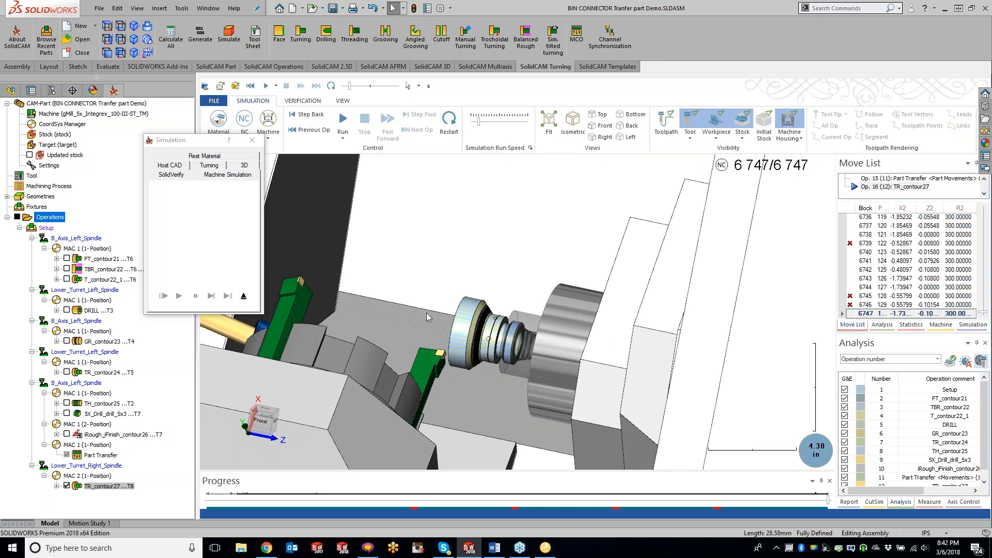
{"action": "scroll", "coordinate": [427, 317], "scroll_direction": "down", "scroll_amount": 5}
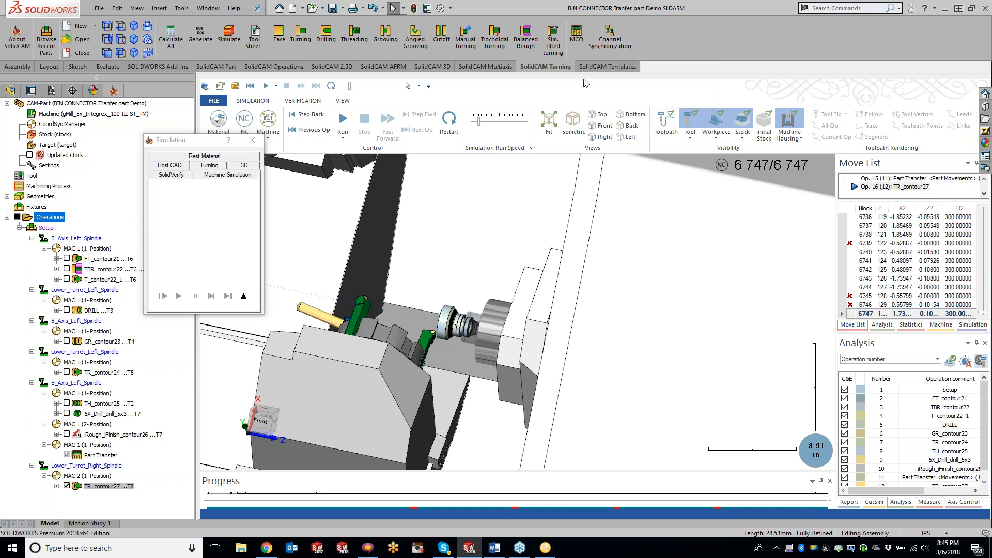
{"action": "left_click", "coordinate": [390, 68]}
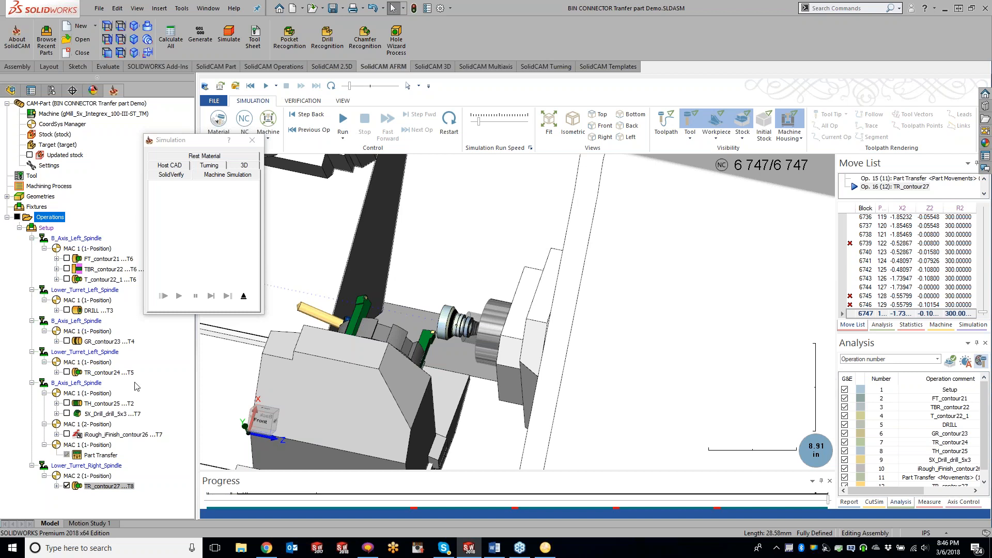
Exit the simulation and close the bin connector CAM-Part.
{"action": "left_click", "coordinate": [252, 140]}
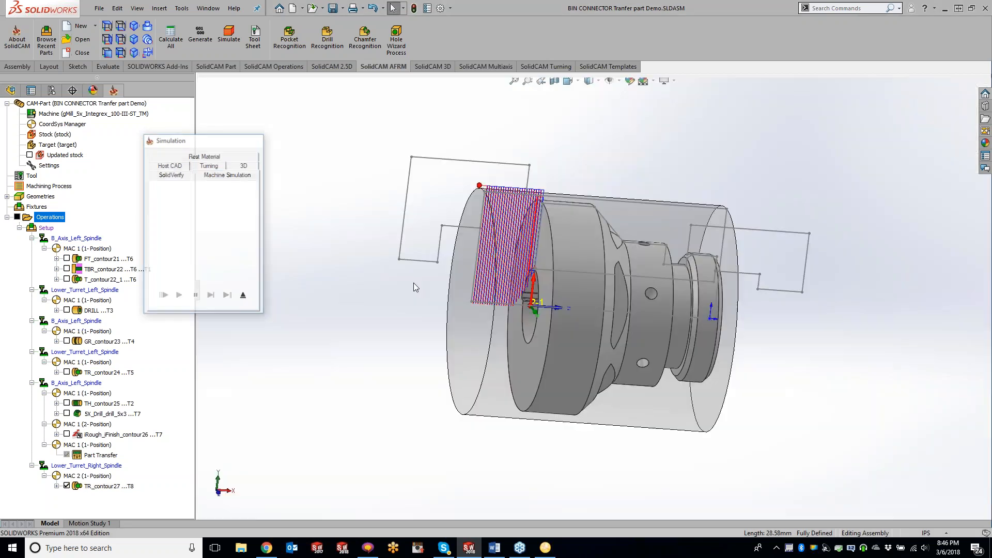
{"action": "right_click", "coordinate": [136, 106]}
{"action": "left_click", "coordinate": [164, 159]}
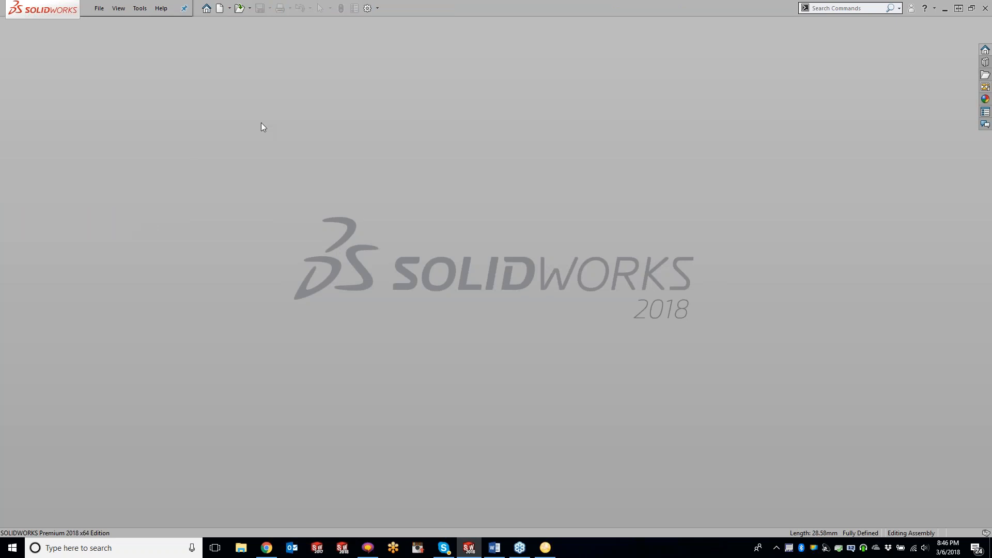
Open the CAM-Part Mill_Turn_Advanced.prz from the SW folder of Getting_Started_Examples.
{"action": "left_click", "coordinate": [138, 9]}
{"action": "mouse_move", "coordinate": [159, 48]}
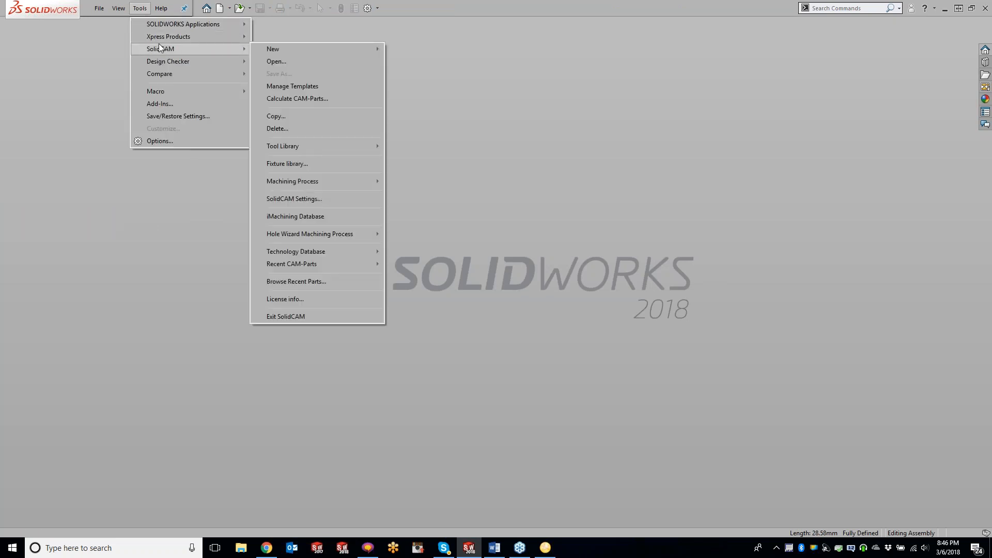
{"action": "left_click", "coordinate": [289, 61]}
{"action": "double_click", "coordinate": [493, 263]}
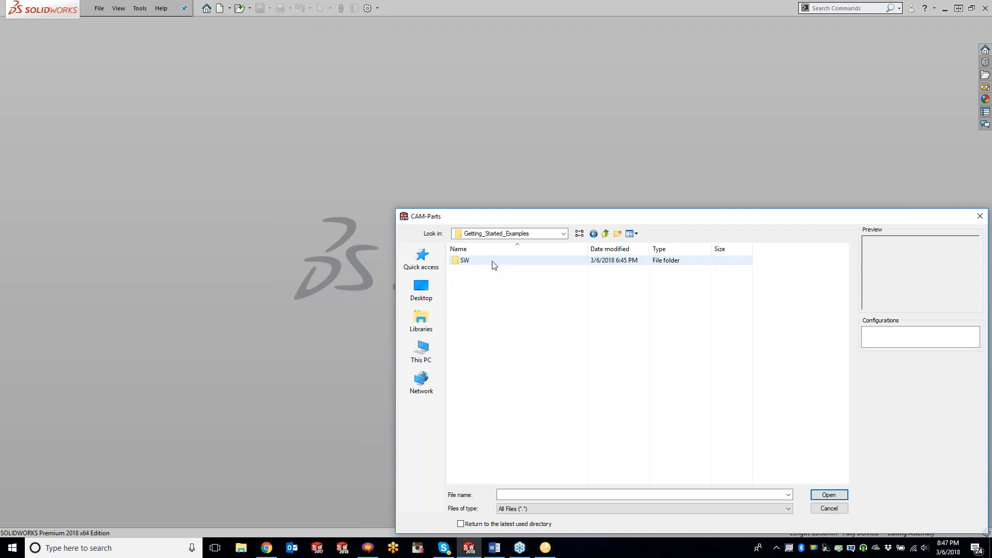
{"action": "double_click", "coordinate": [465, 260]}
{"action": "scroll", "coordinate": [494, 393], "scroll_direction": "down", "scroll_amount": 3}
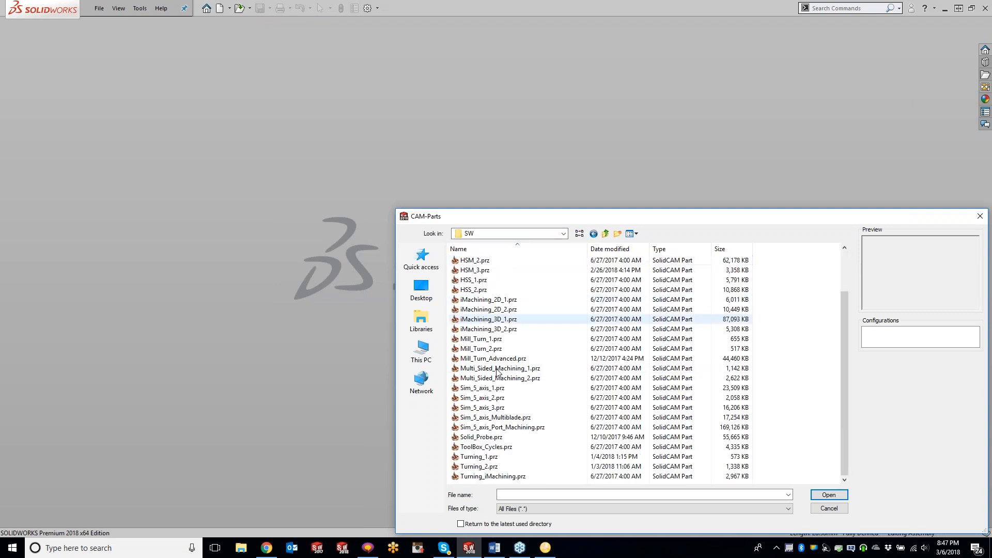
{"action": "double_click", "coordinate": [615, 359]}
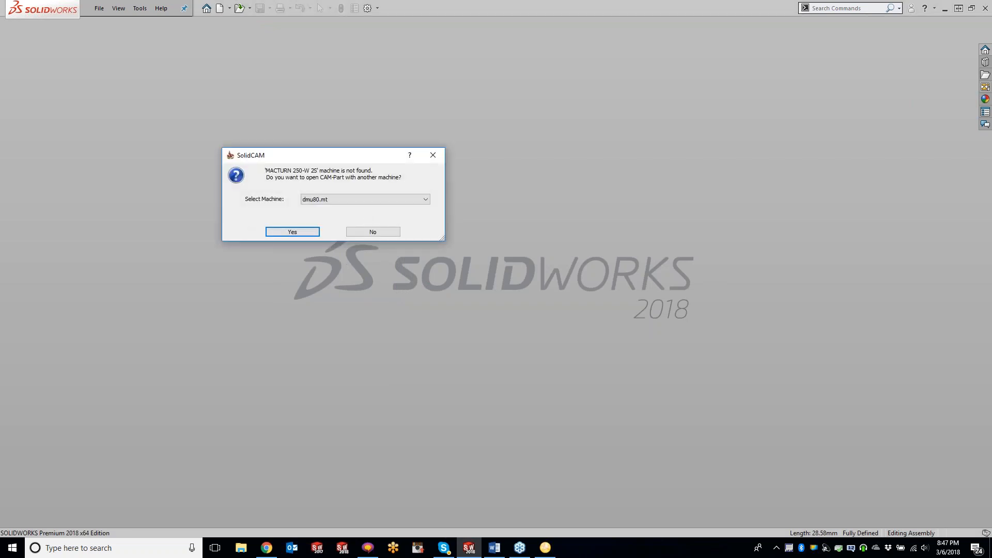
Substitute Integrex300-IV-ST for the missing machine and continue loading the CAM-Part without a backup.
{"action": "left_click", "coordinate": [363, 202]}
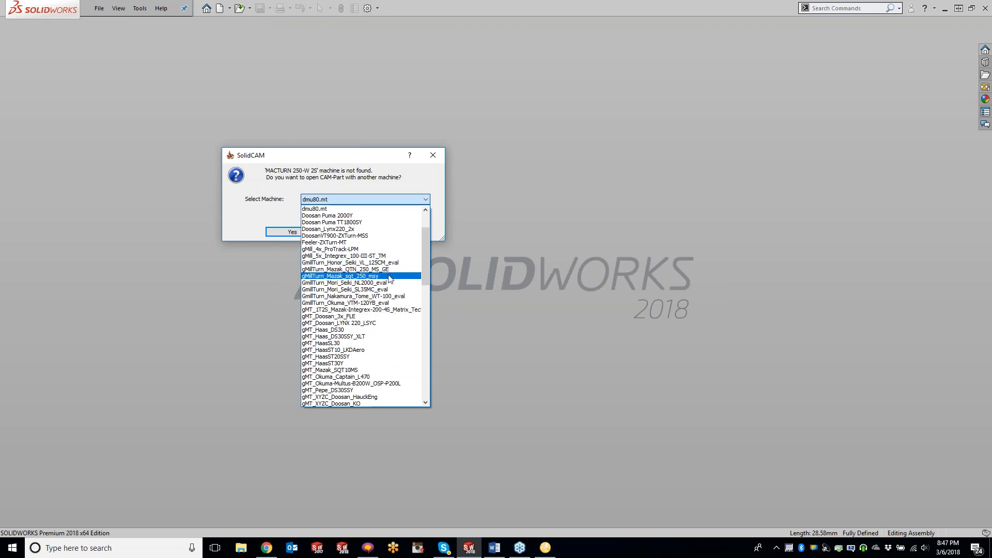
{"action": "left_click_drag", "start_coordinate": [425, 277], "coordinate": [423, 356]}
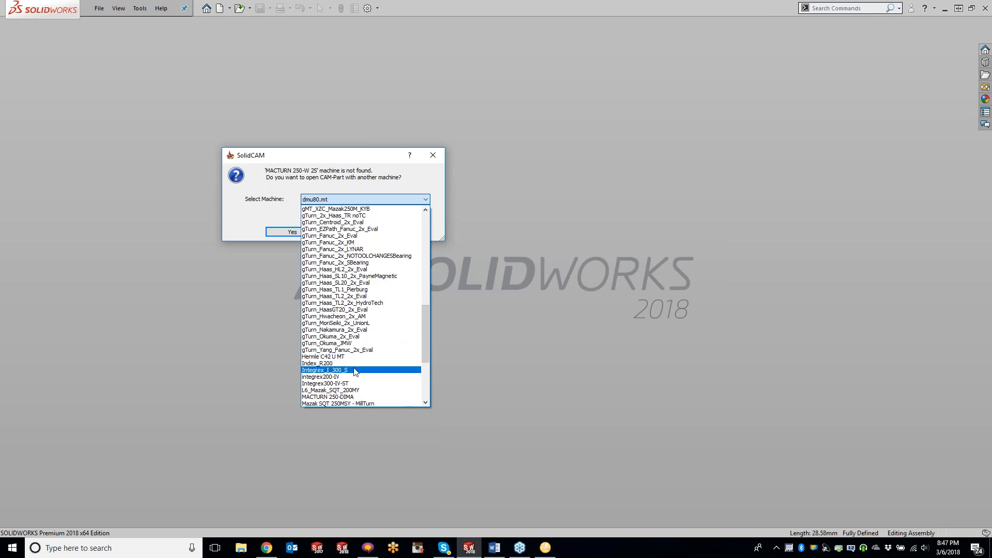
{"action": "left_click", "coordinate": [356, 383]}
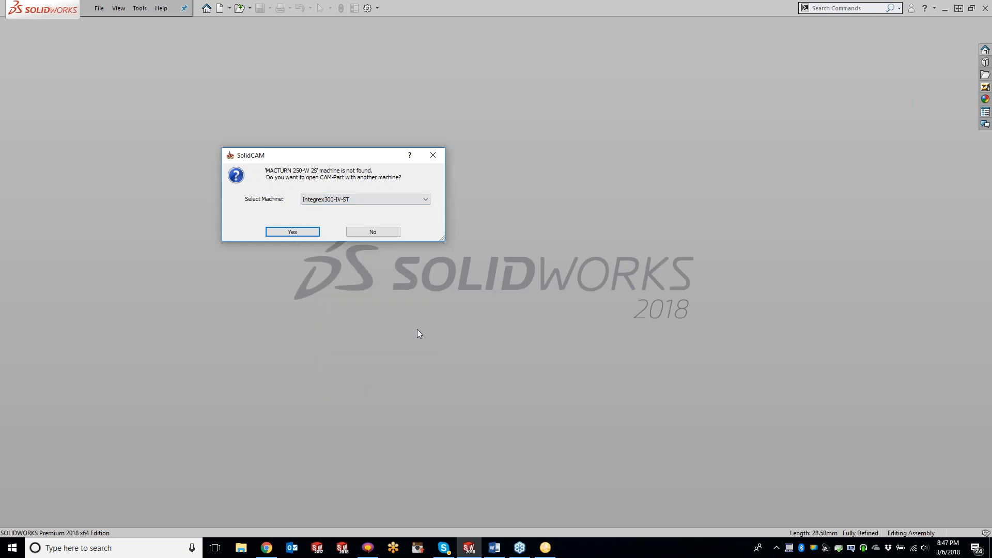
{"action": "left_click", "coordinate": [286, 235]}
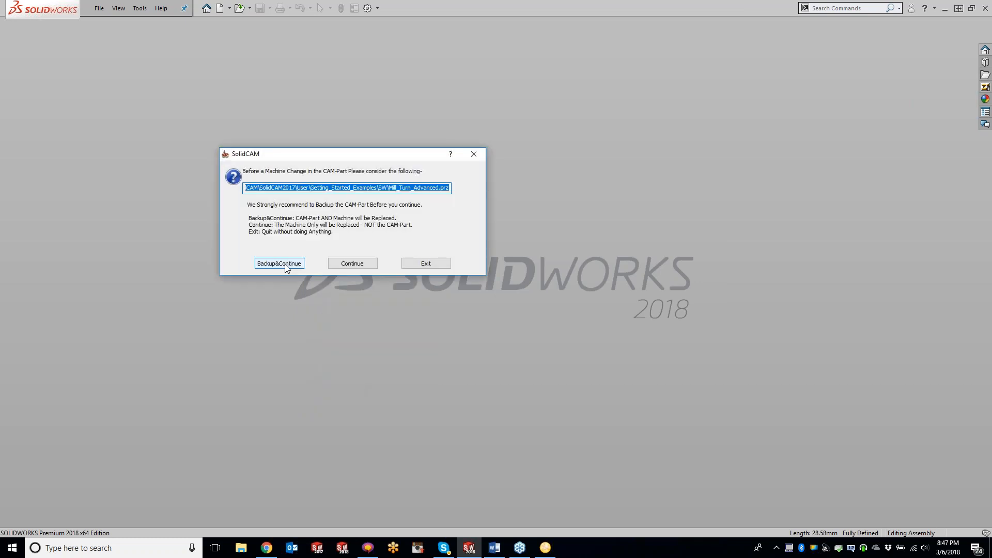
{"action": "left_click", "coordinate": [361, 267]}
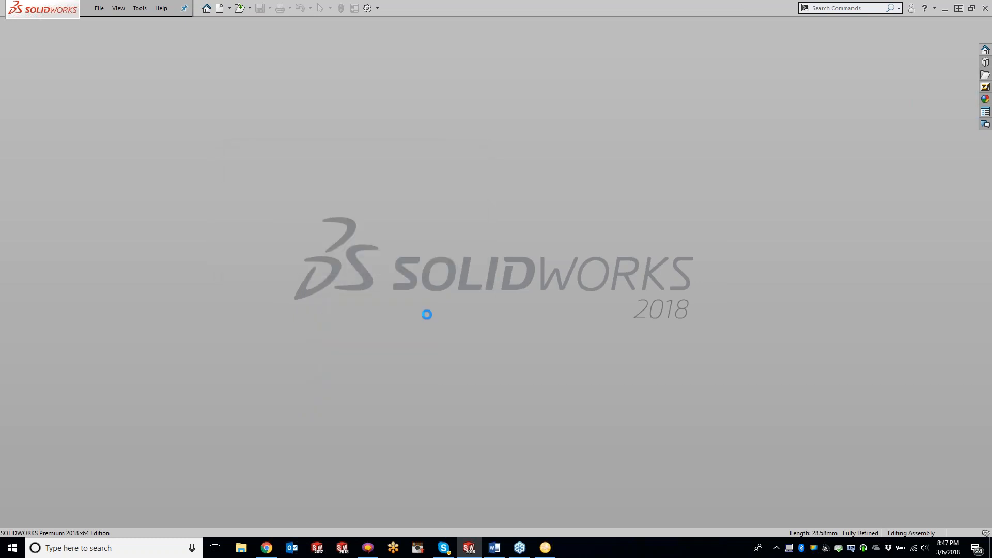